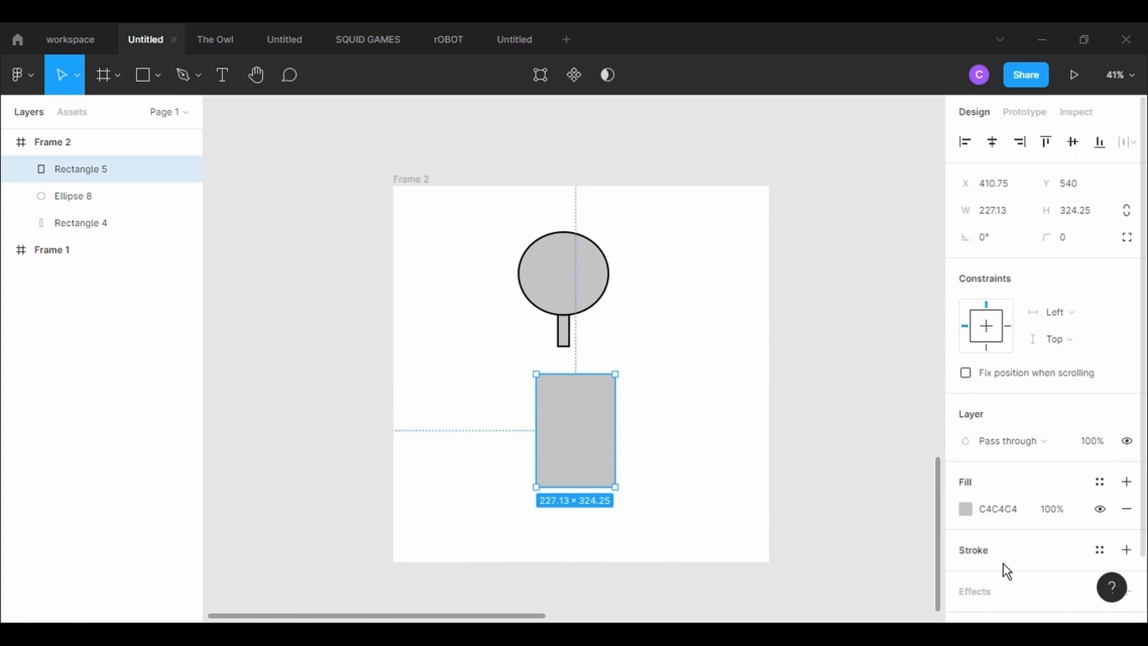
Give the rectangle below the neck a black stroke 5 wide.
left_click(980, 604)
type("5")
key("Return")
Edit the rectangle's points, moving both top corners inward to form a body that tapers toward the neck.
key("Return")
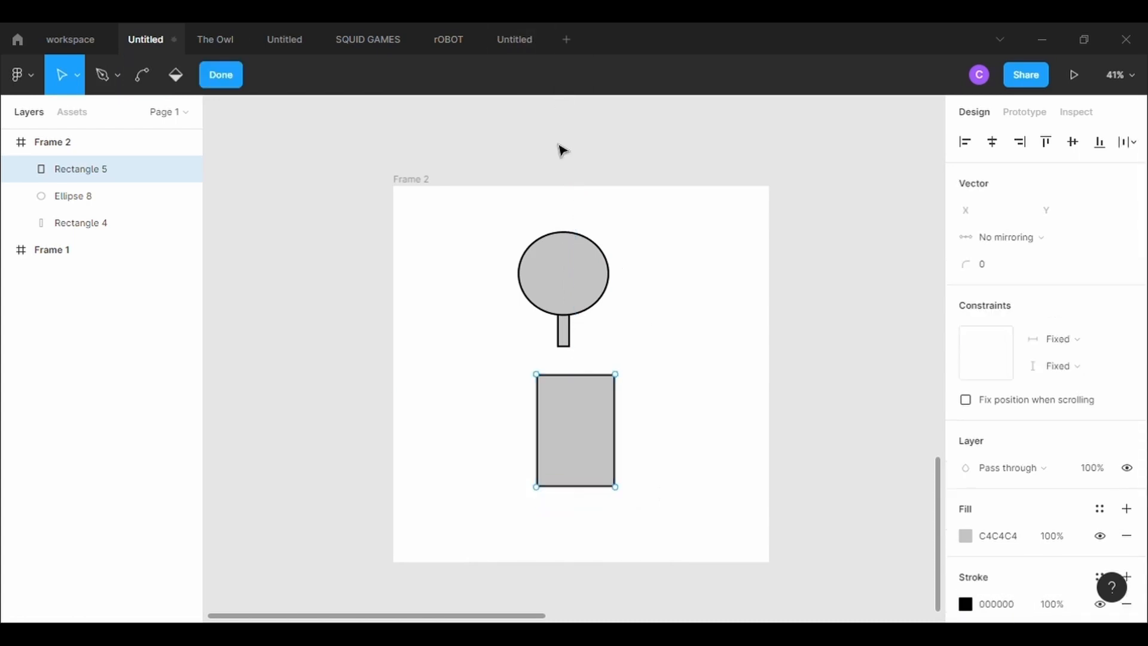
scroll(568, 371, "up", 5)
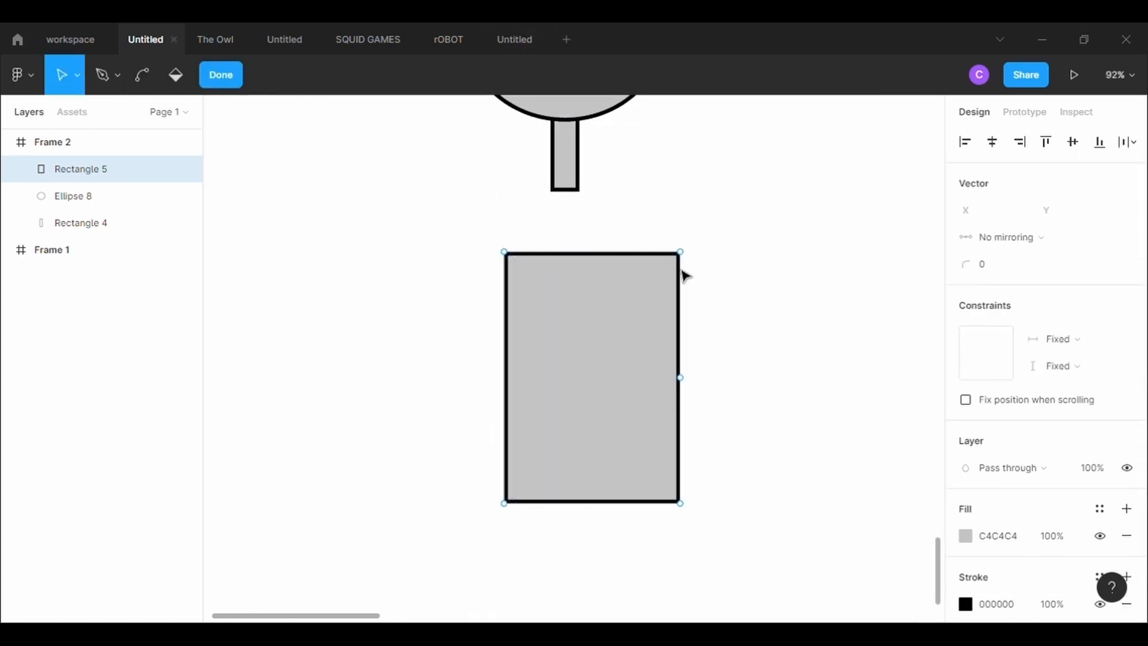
left_click_drag(687, 260, 604, 261)
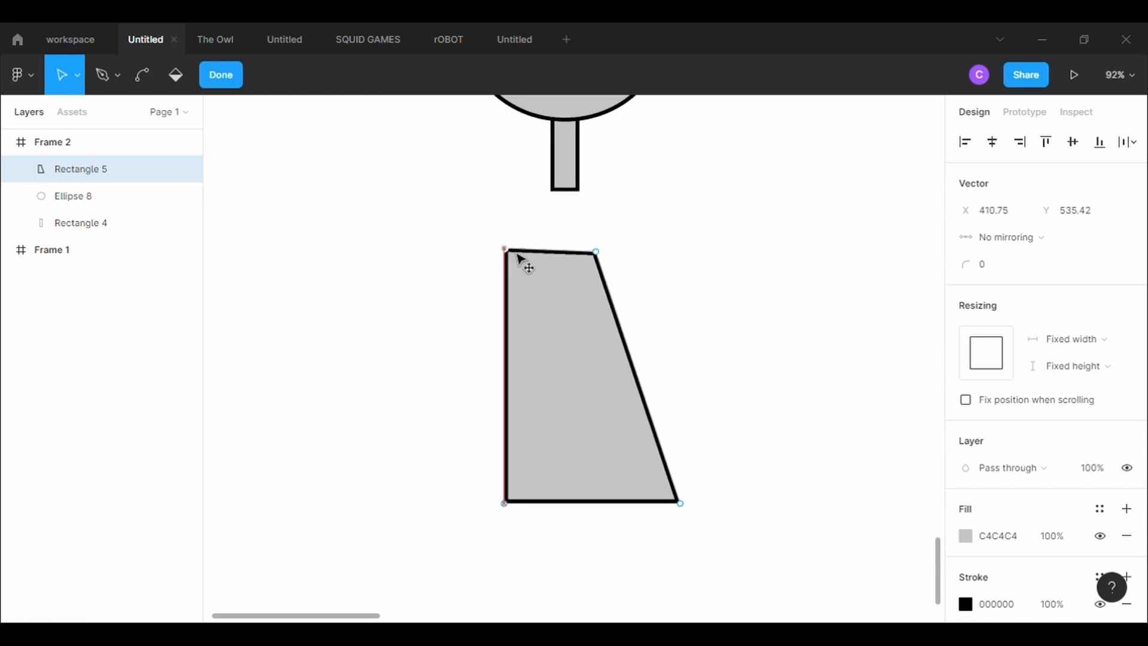
left_click_drag(512, 258, 548, 259)
key("Escape")
key("Escape")
Move the tapered body up so its narrow top overlaps the lower end of the neck.
left_click_drag(584, 328, 576, 229)
scroll(578, 228, "down", 3)
scroll(577, 228, "up", 2)
scroll(576, 229, "up", 1)
Add points to both slanted sides of the body, forming a short collar below the neck and widening the middle outward.
double_click(577, 230)
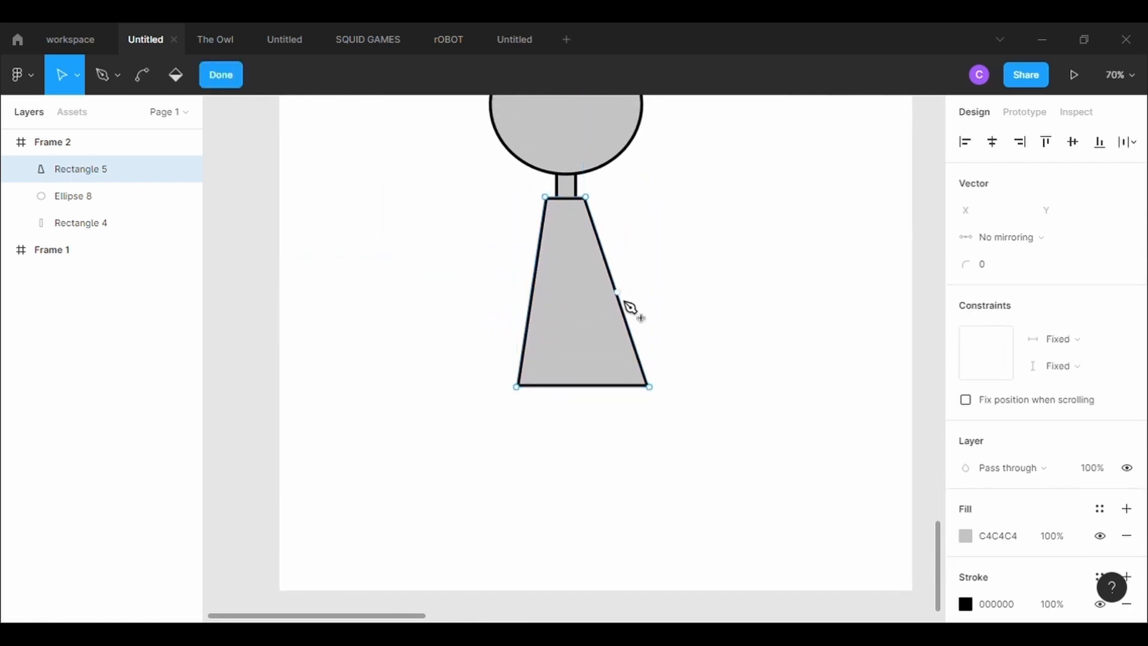
left_click(586, 225)
left_click_drag(587, 227, 587, 217)
left_click(545, 215)
left_click_drag(625, 315, 649, 299)
left_click_drag(530, 301, 499, 300)
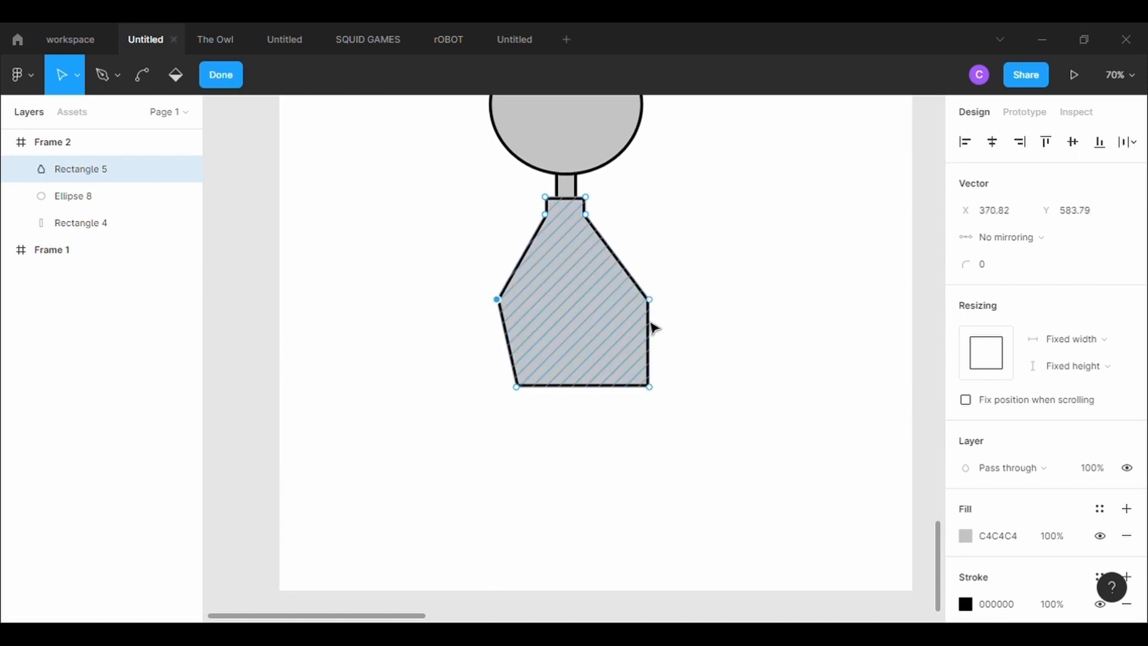
Curve both sides of the body by setting the corner radius of each widened side point to 500.
left_click(994, 271)
type("500")
key("Return")
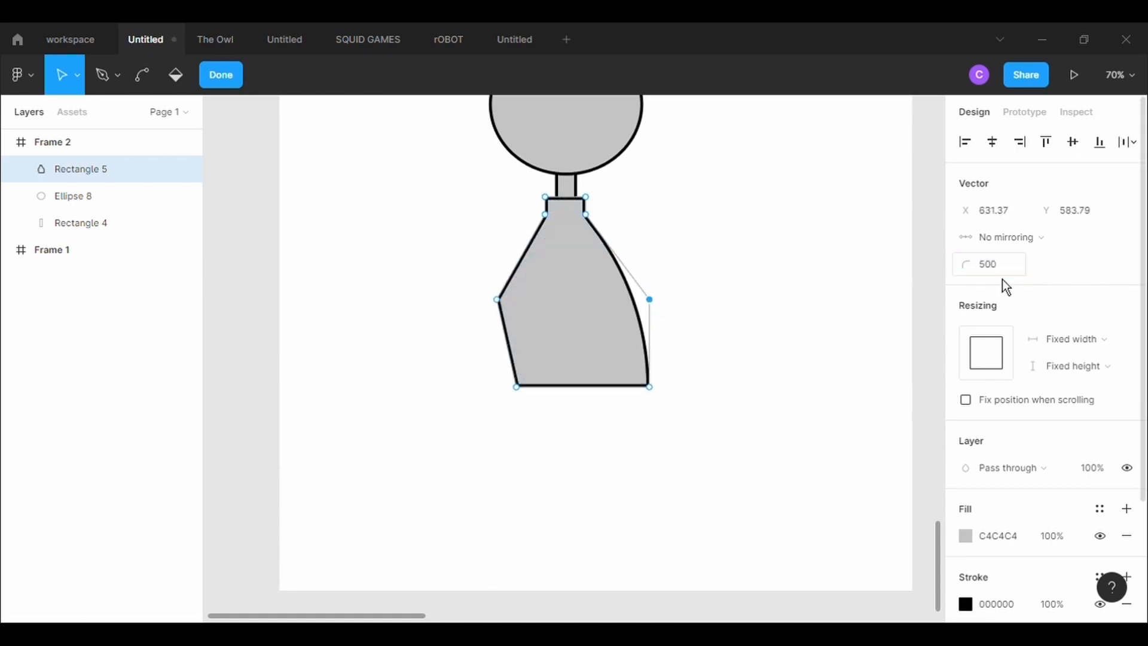
left_click(497, 299)
left_click(1004, 270)
type("500")
key("Return")
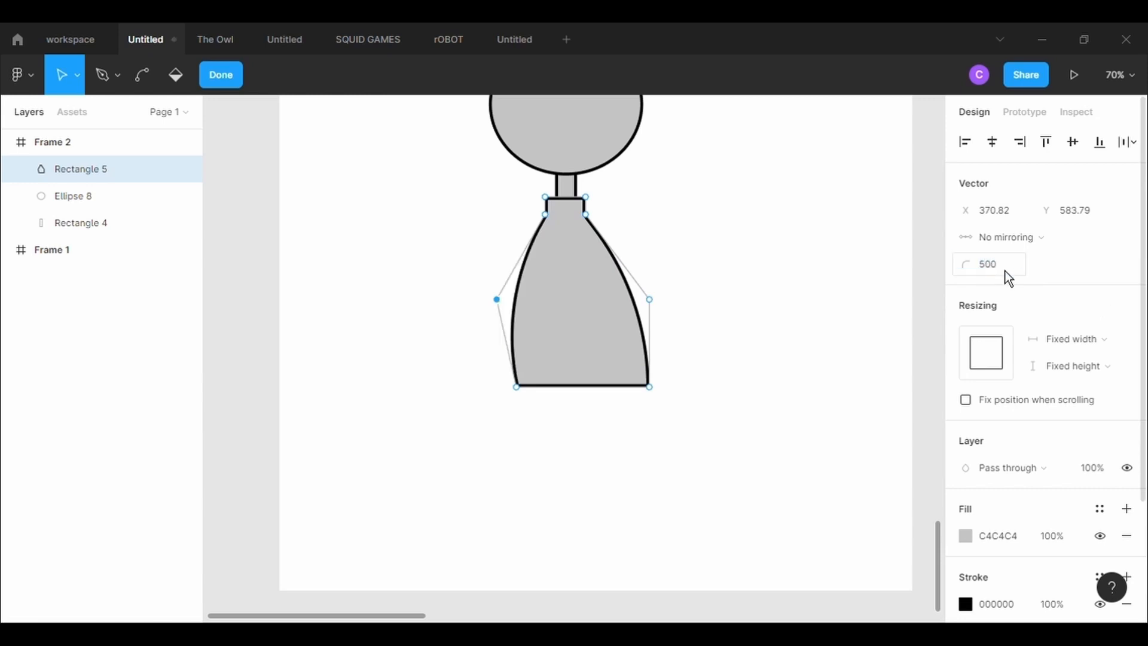
Pull the body's bottom-right corner inward and bow the bottom edge downward with a midpoint of corner radius 300.
left_click_drag(653, 396, 629, 404)
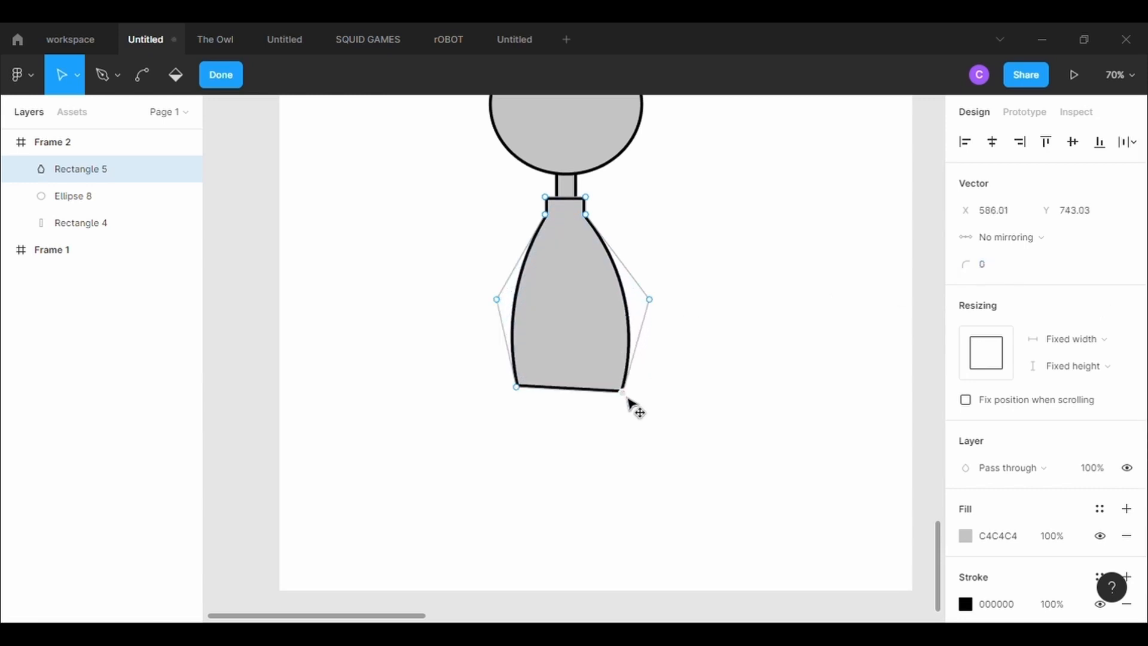
left_click_drag(516, 387, 570, 403)
left_click(1006, 269)
key("BackSpace")
type("300")
key("Return")
Try a corner radius of 500 on the body's bottom-right corner.
left_click(623, 392)
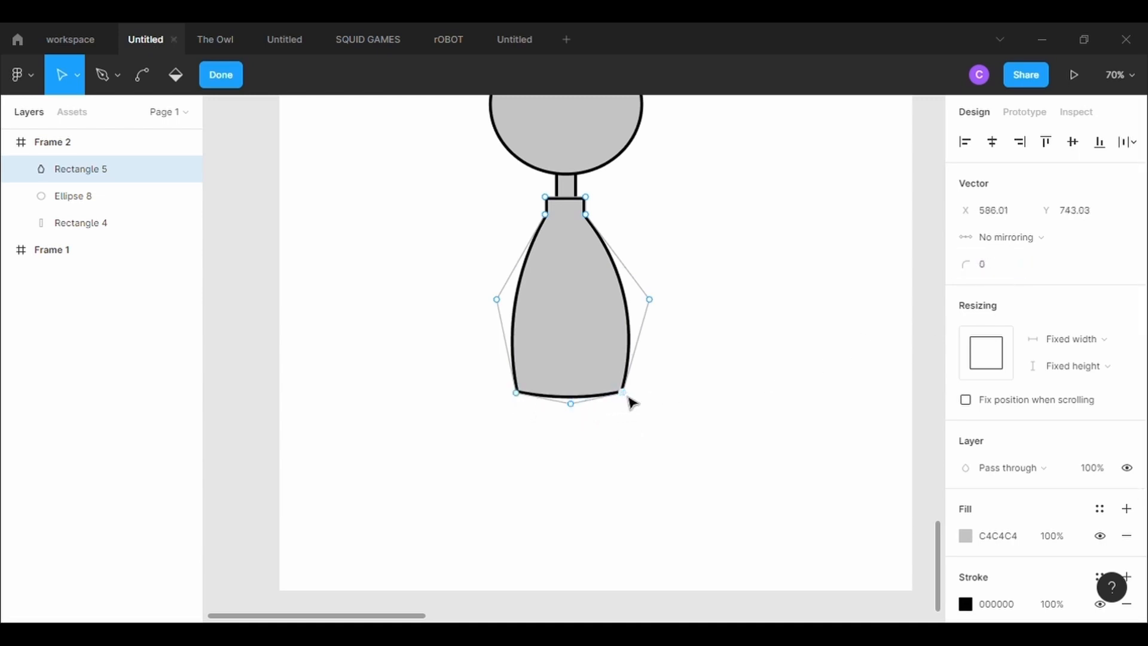
left_click(1006, 276)
type("500")
key("Return")
Round both bottom corners of the body with a corner radius of 100 and finish editing the shape.
left_click(1006, 276)
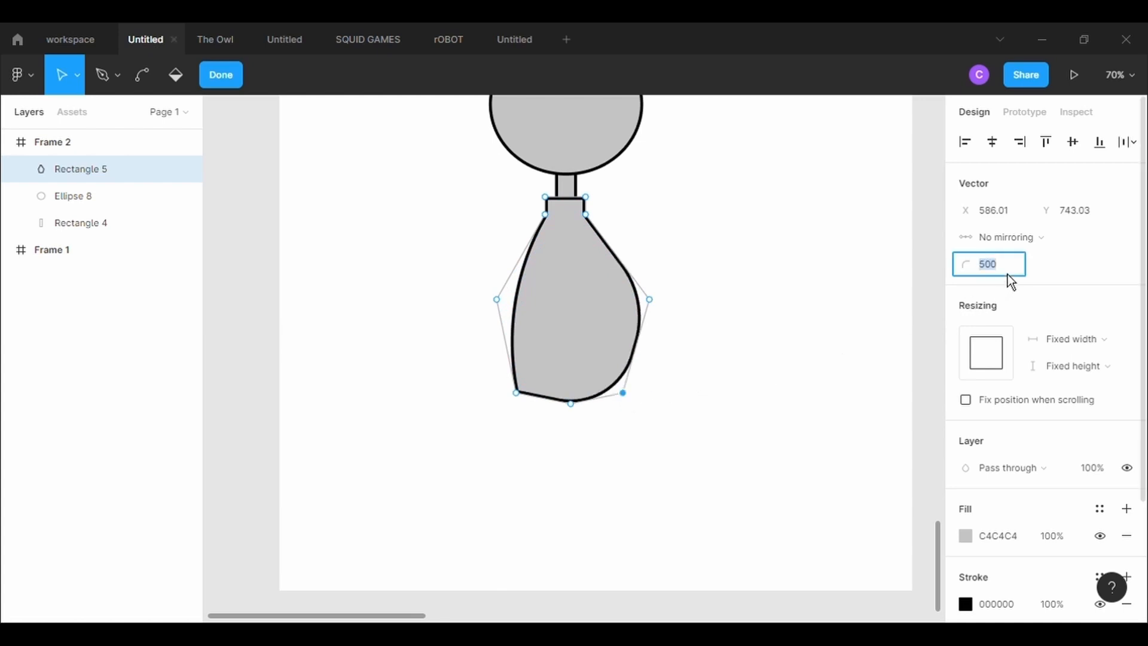
type("100")
key("Return")
left_click(516, 393)
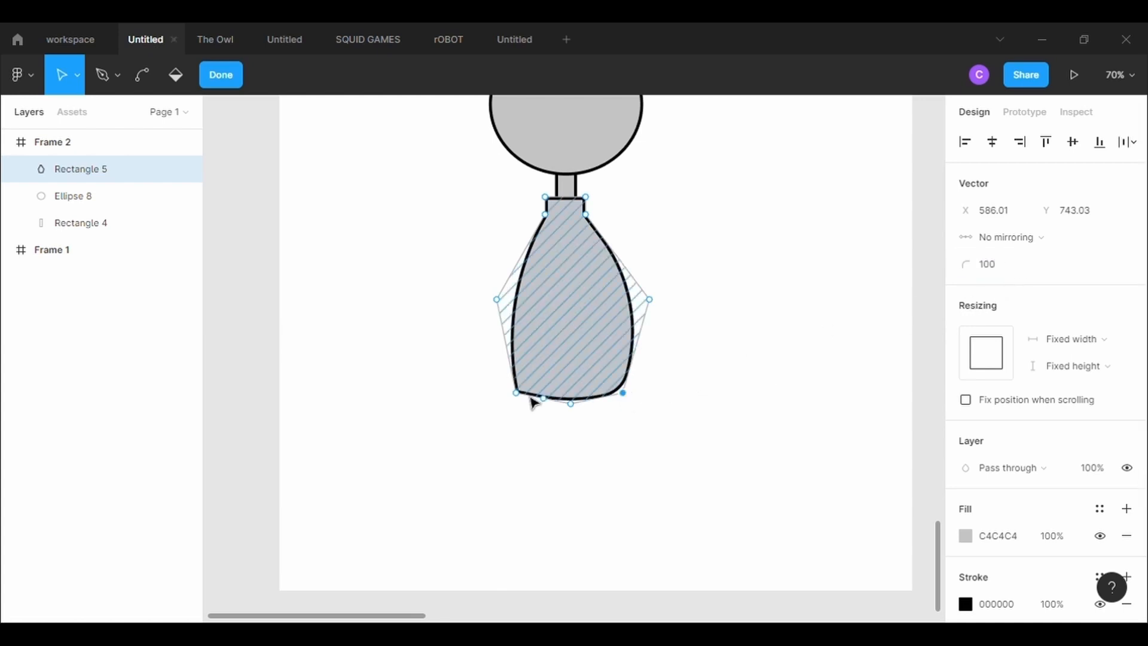
left_click(1004, 274)
key("Return")
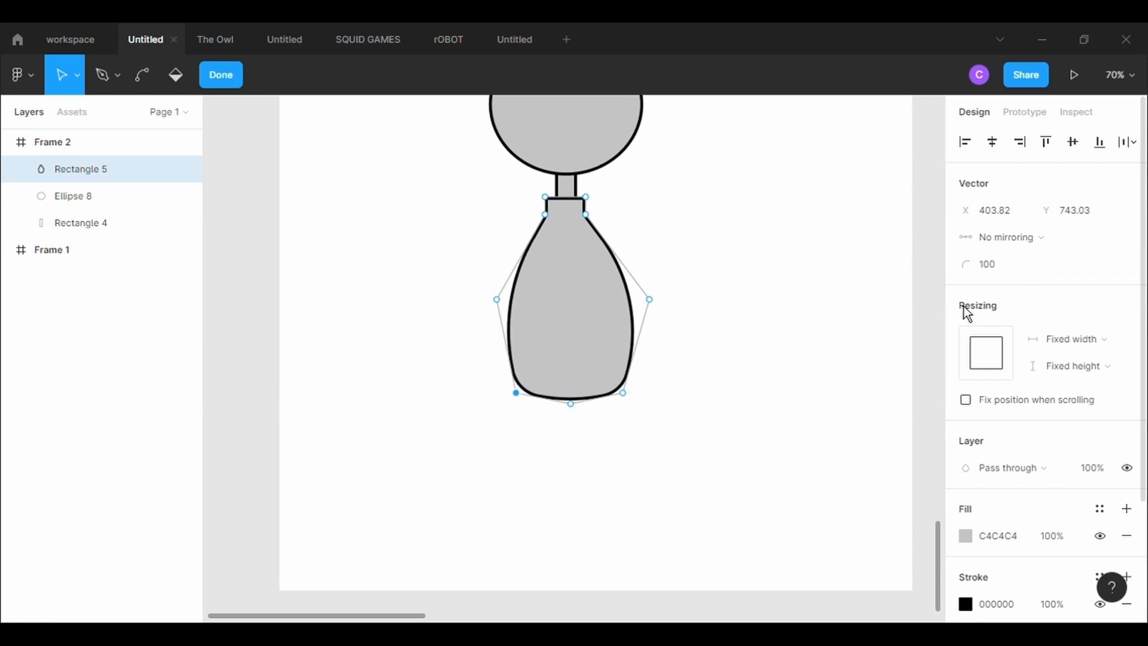
key("Escape")
key("Escape")
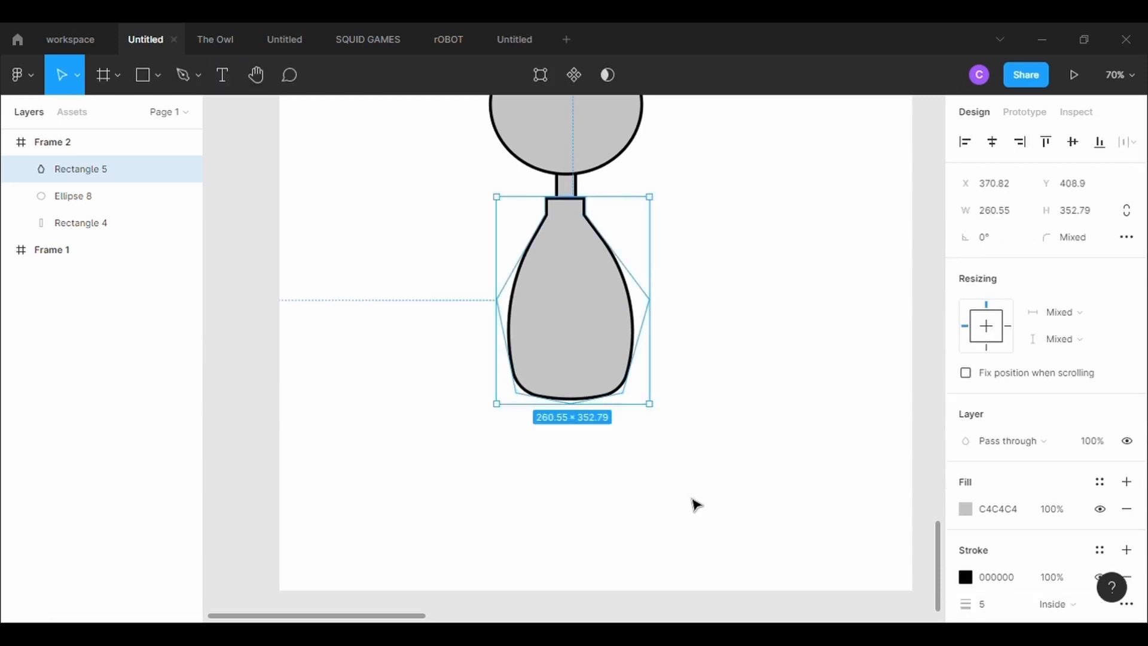
Move the body's right side point slightly inward to narrow the shape to about 242 wide.
key("Return")
left_click_drag(650, 300, 644, 304)
key("Escape")
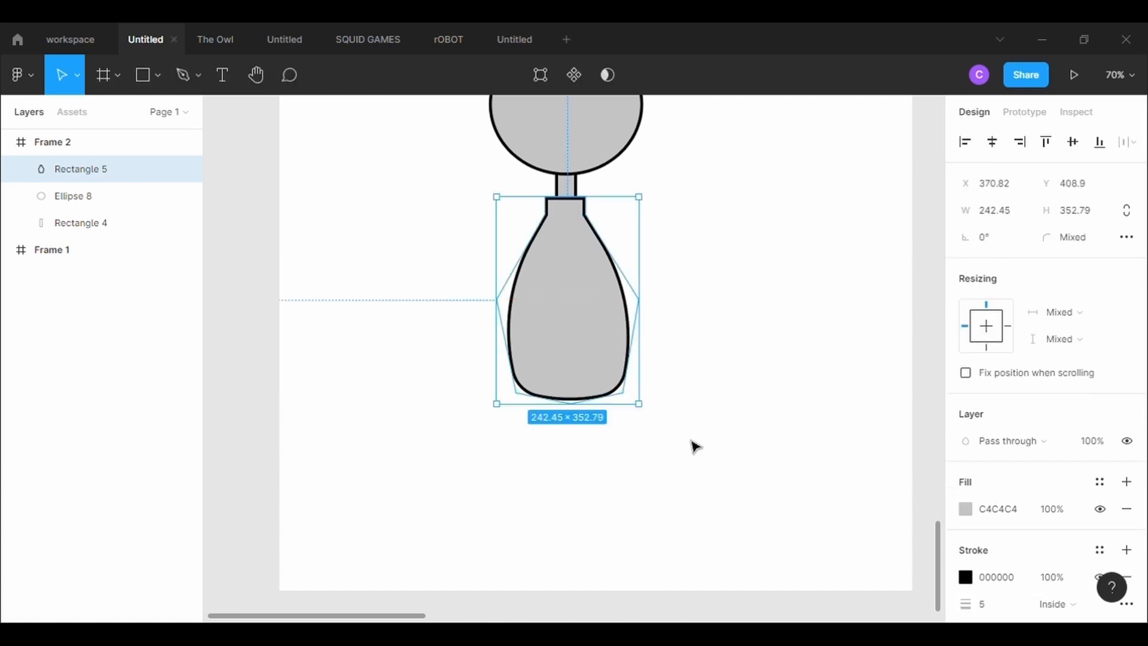
left_click(692, 446)
scroll(692, 446, "up", 2)
left_click(152, 77)
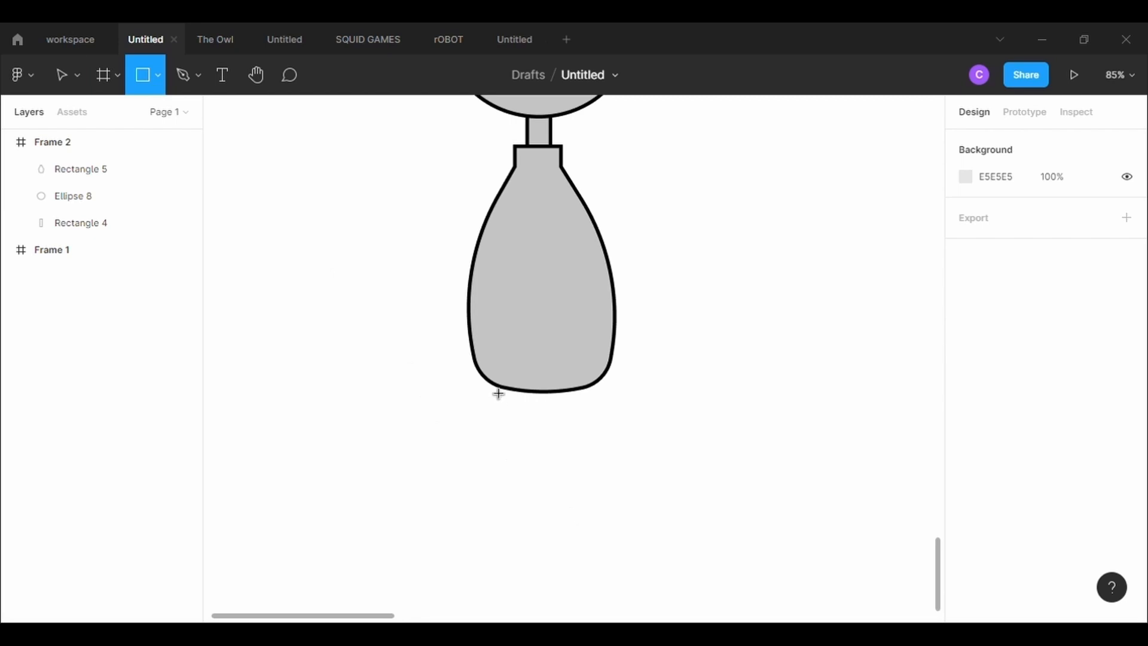
mouse_move(481, 374)
left_mouse_down()
mouse_move(565, 458)
mouse_move(563, 471)
left_mouse_up()
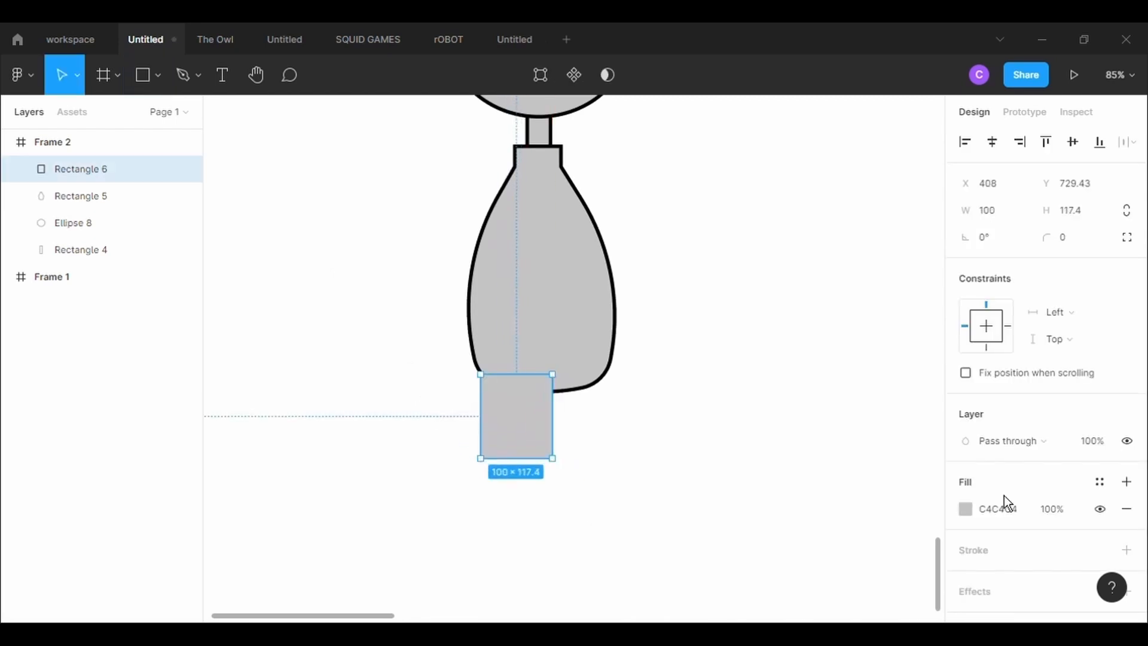
key("Escape")
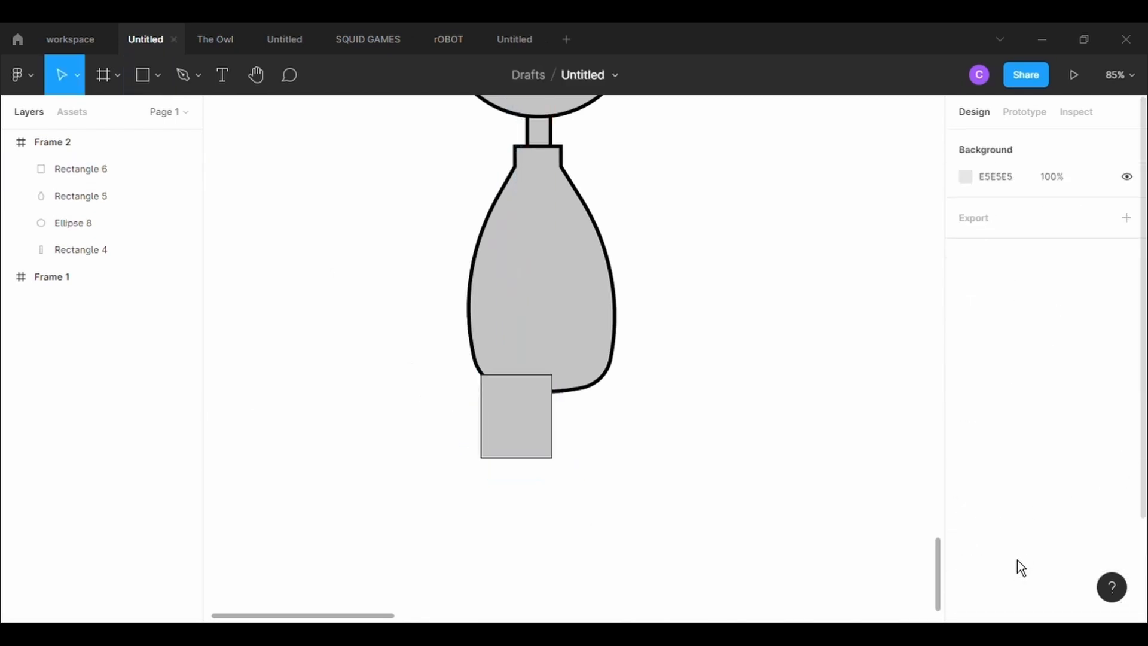
left_click(554, 432)
key("Delete")
Draw a closed rectangular leg outline of about 164 × 153 with the Pen tool, starting at the body's lower corner.
left_click(183, 75)
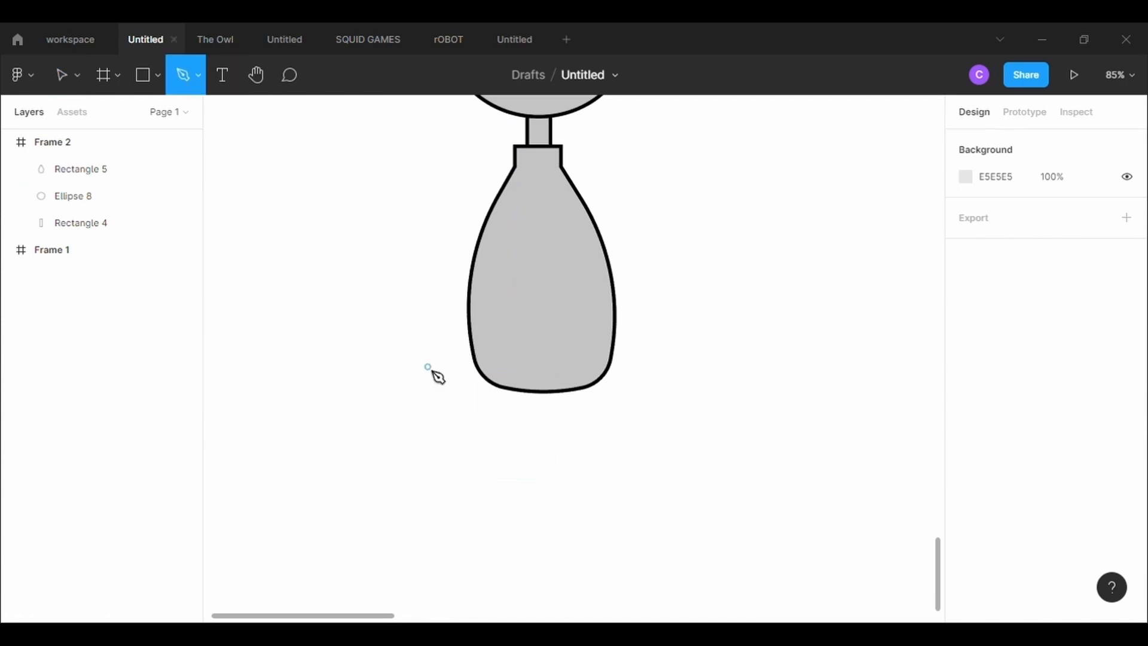
scroll(505, 418, "up", 3)
left_click(481, 364)
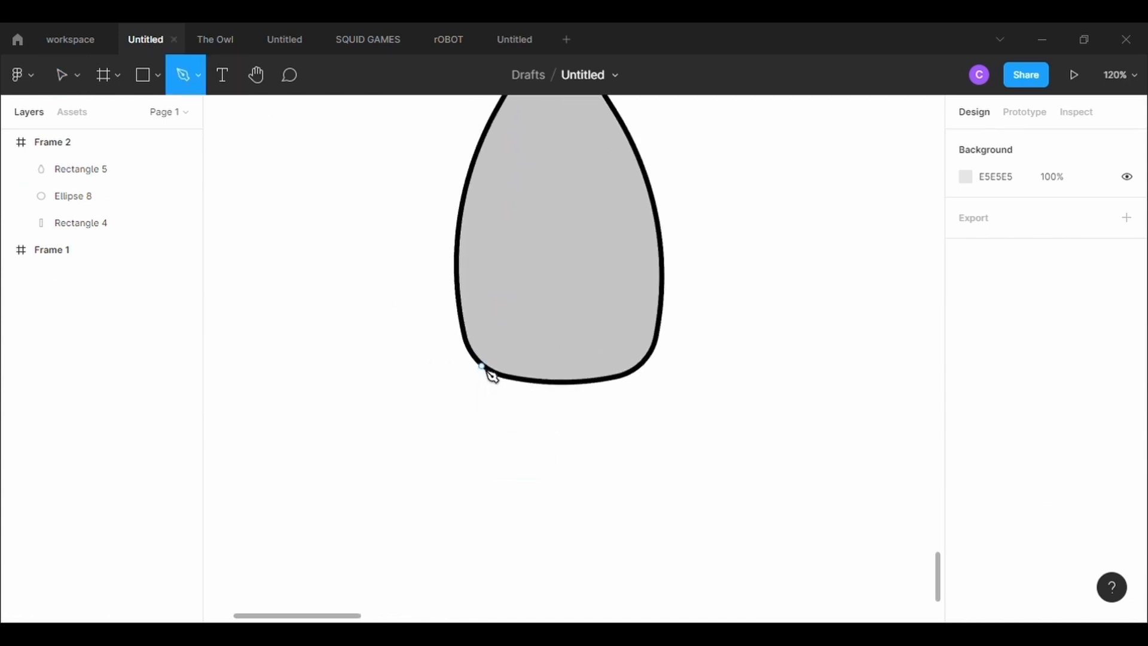
left_click(481, 520)
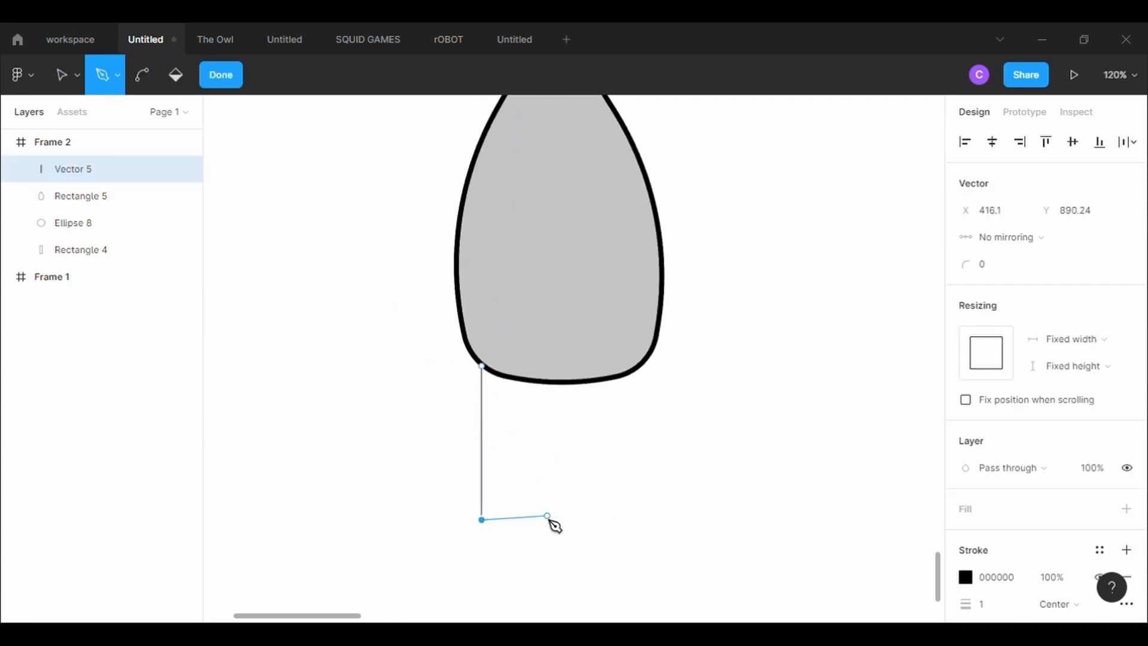
left_click(563, 520)
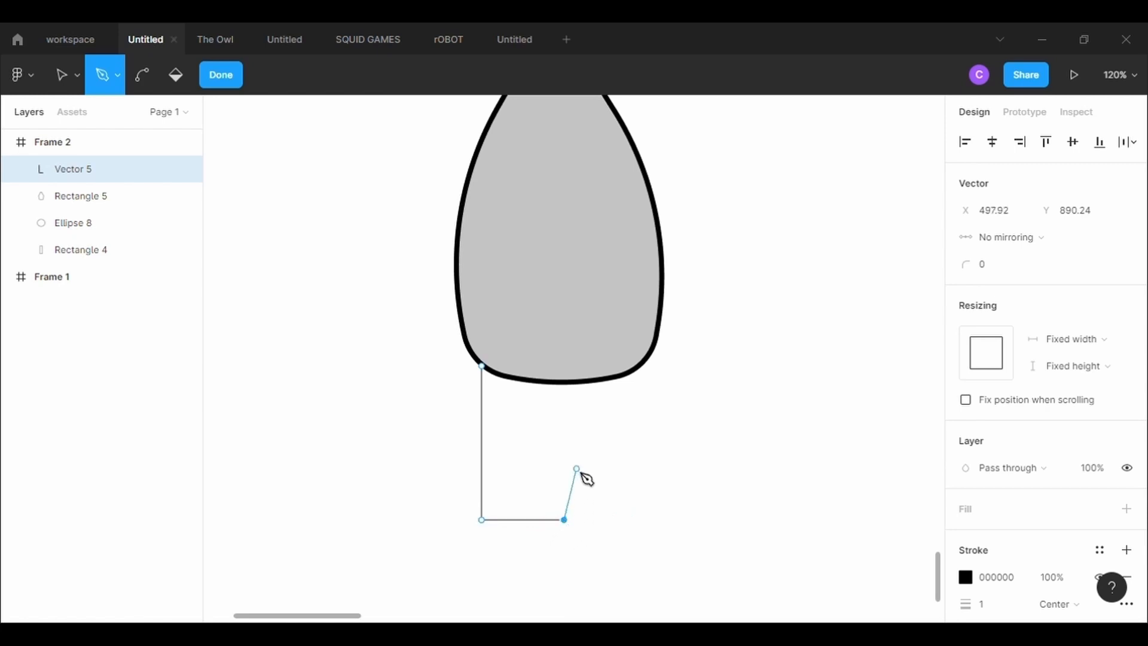
key("ctrl+z")
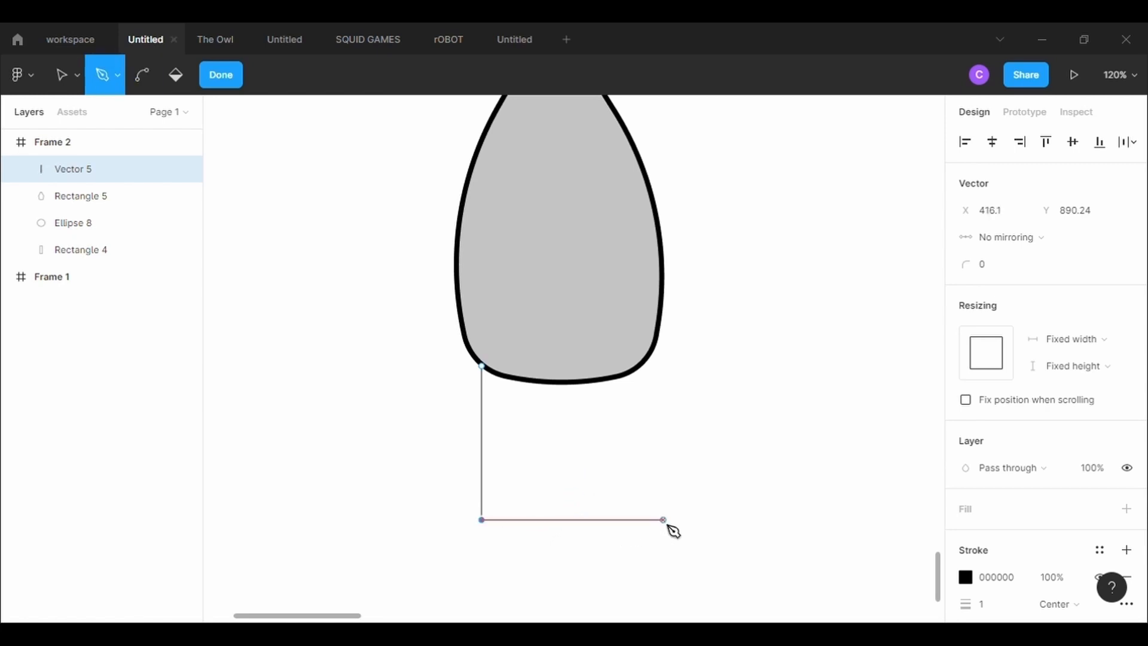
left_click(646, 520)
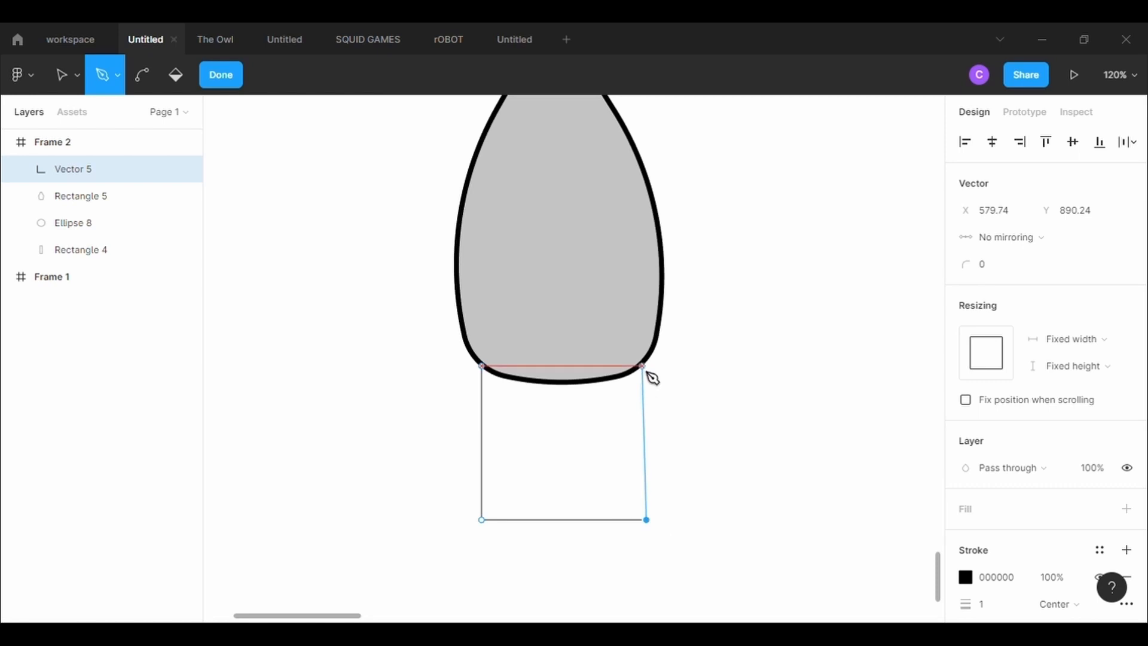
left_click(646, 365)
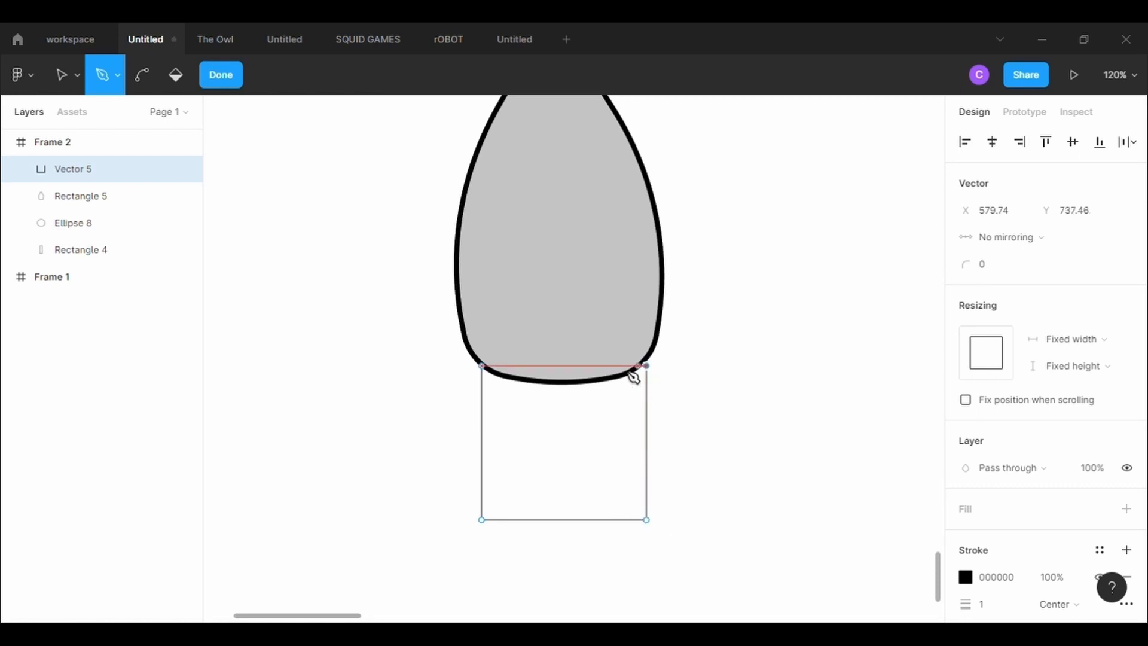
left_click(482, 366)
key("Escape")
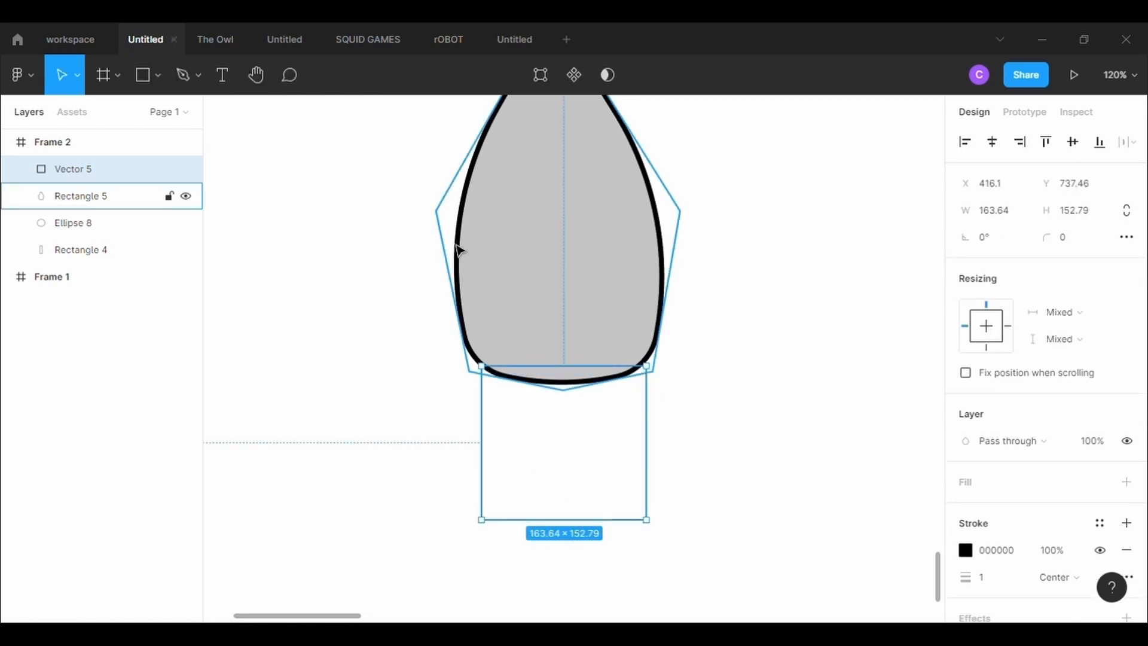
Set the leg outline's stroke width to 5.
left_click(1009, 582)
type("5")
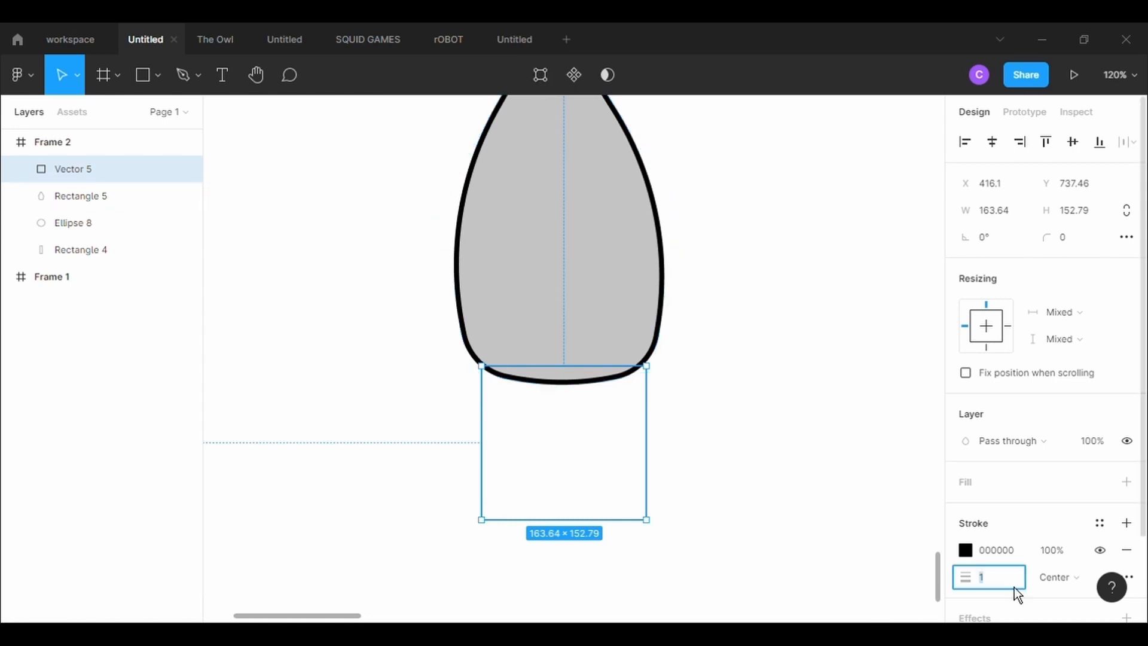
key("Return")
Form a small notch in the middle of the leg shape's bottom edge and raise both top corners slightly into the body.
left_click(537, 92)
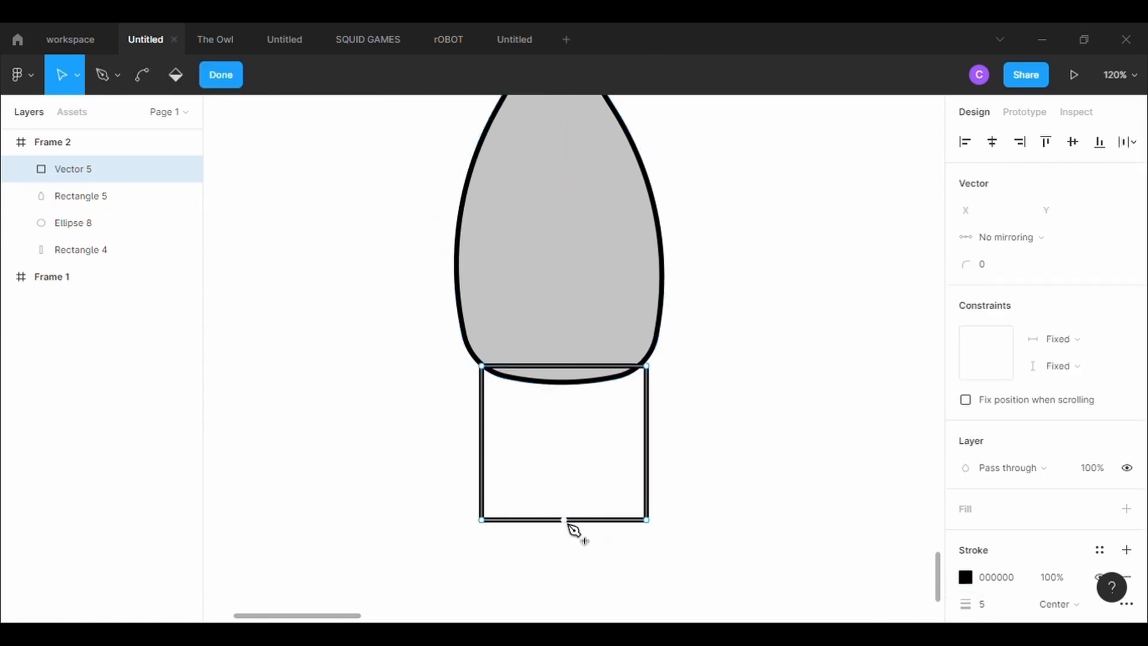
mouse_move(573, 523)
left_mouse_down()
mouse_move(590, 514)
mouse_move(533, 514)
mouse_move(554, 524)
left_mouse_up()
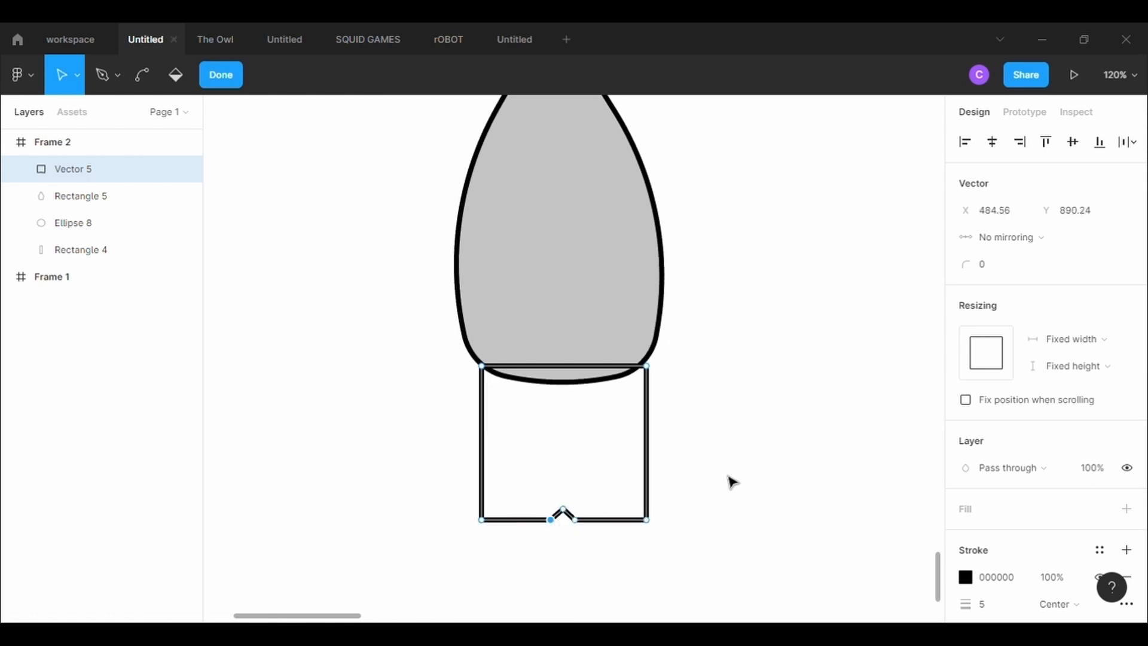
left_click_drag(652, 370, 652, 363)
left_click_drag(482, 365, 482, 359)
Fill the leg shape with C4C4C4 and send it behind the body.
left_click(1010, 518)
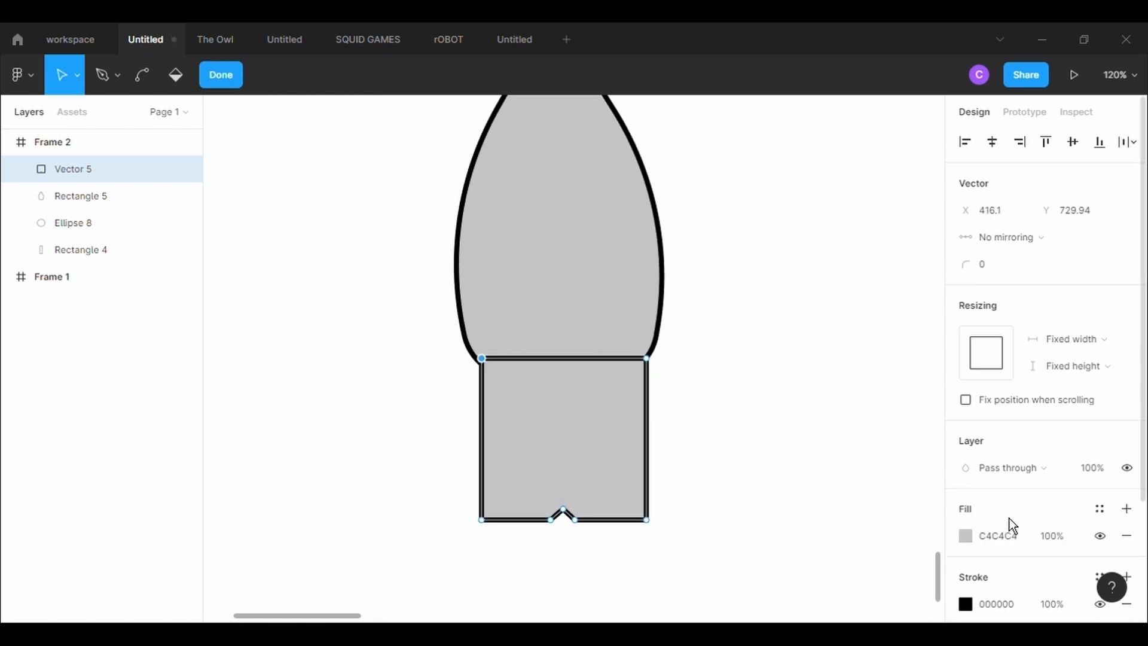
right_click(625, 423)
mouse_move(676, 464)
left_click(520, 447)
key("Escape")
right_click(505, 453)
left_click(676, 297)
left_click(771, 412)
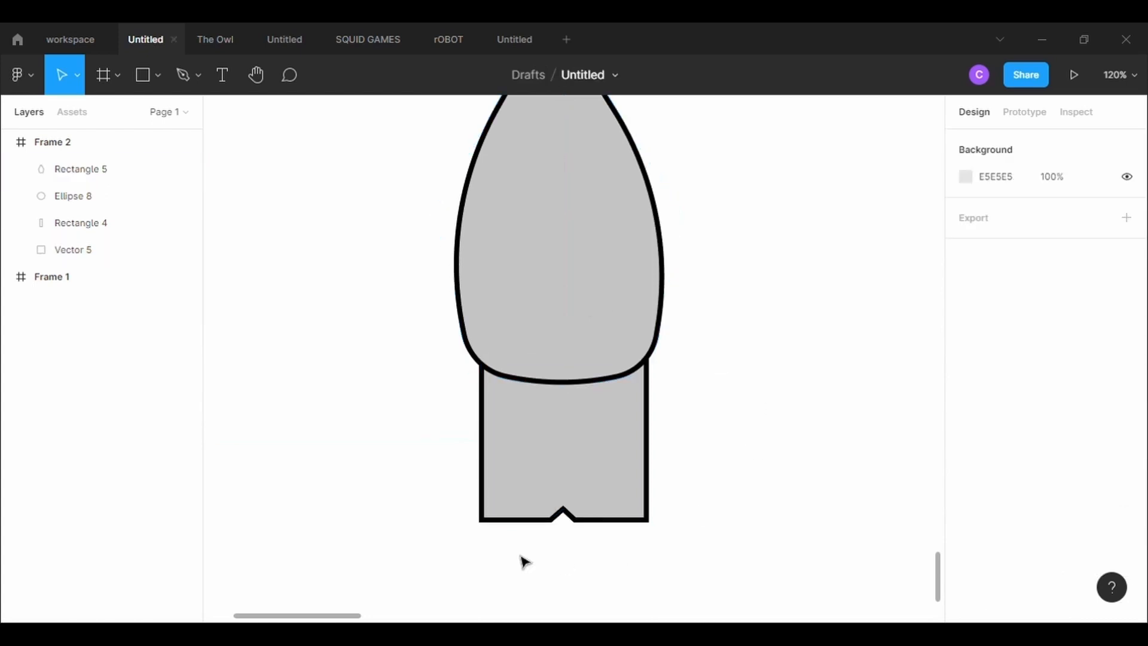
Divide the leg shape with a vertical Pen line from the tip of the notch up to the body's bottom edge.
left_click(523, 502)
key("Return")
left_click(484, 523)
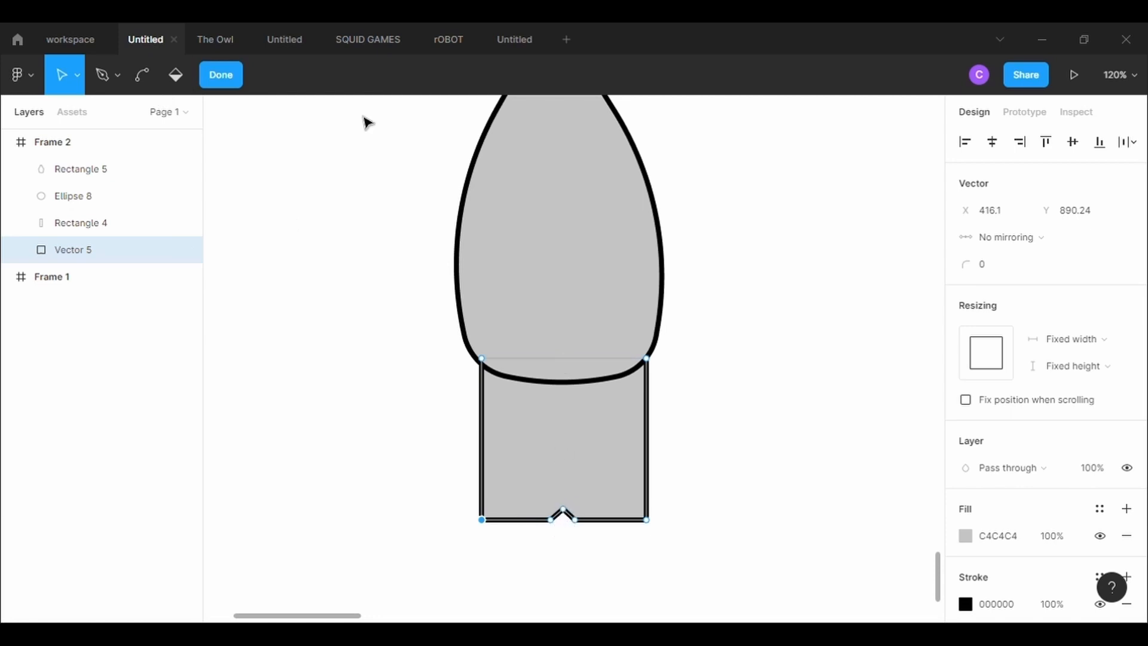
key("p")
key("ctrl")
left_click_drag(562, 509, 572, 411)
left_click(568, 389)
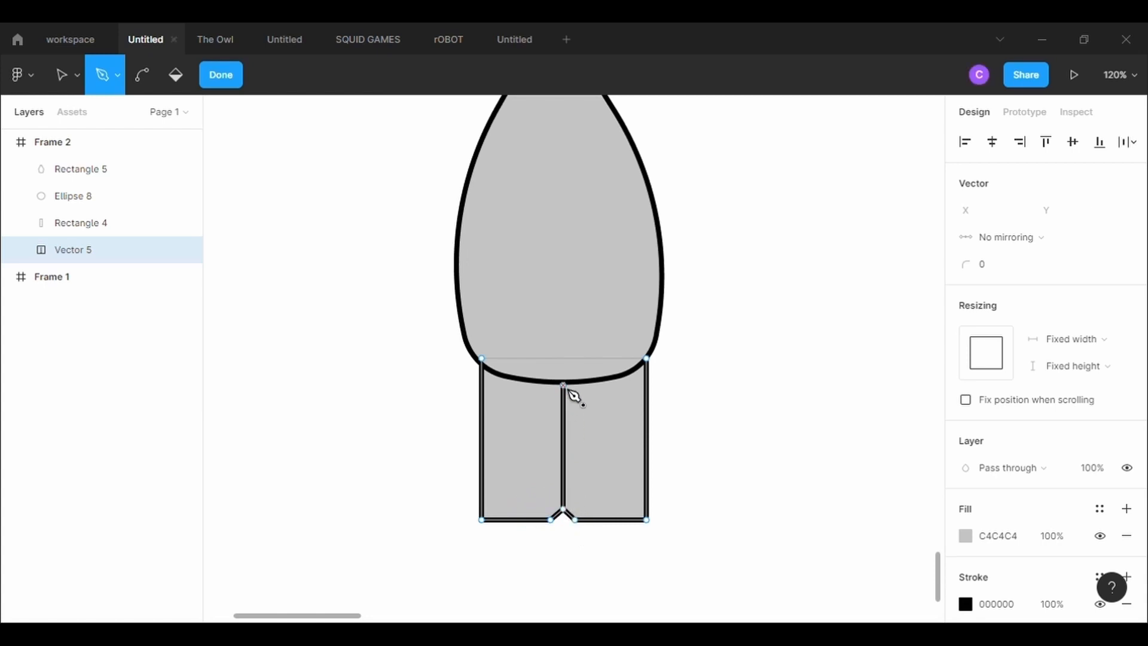
key("Escape")
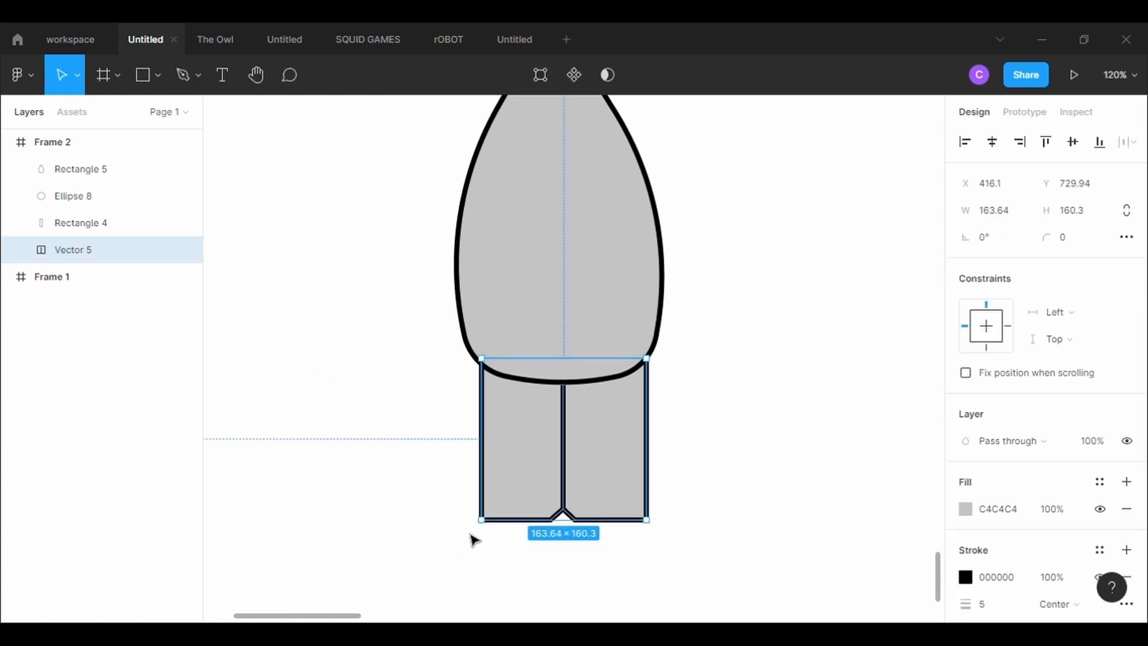
Try corner radii of 100 and 50 on the leg shape's bottom-left corner, settling on 20.
key("Return")
left_click(483, 521)
left_click(1005, 266)
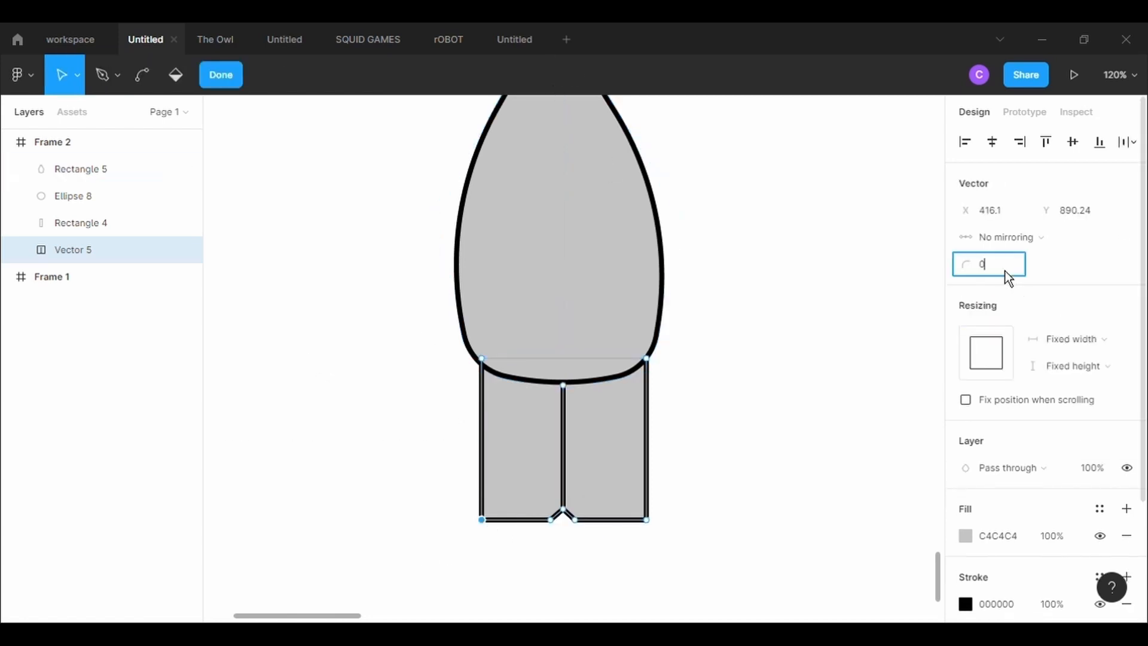
type("100")
key("Return")
left_click(1006, 271)
type("50")
key("Return")
left_click(1006, 271)
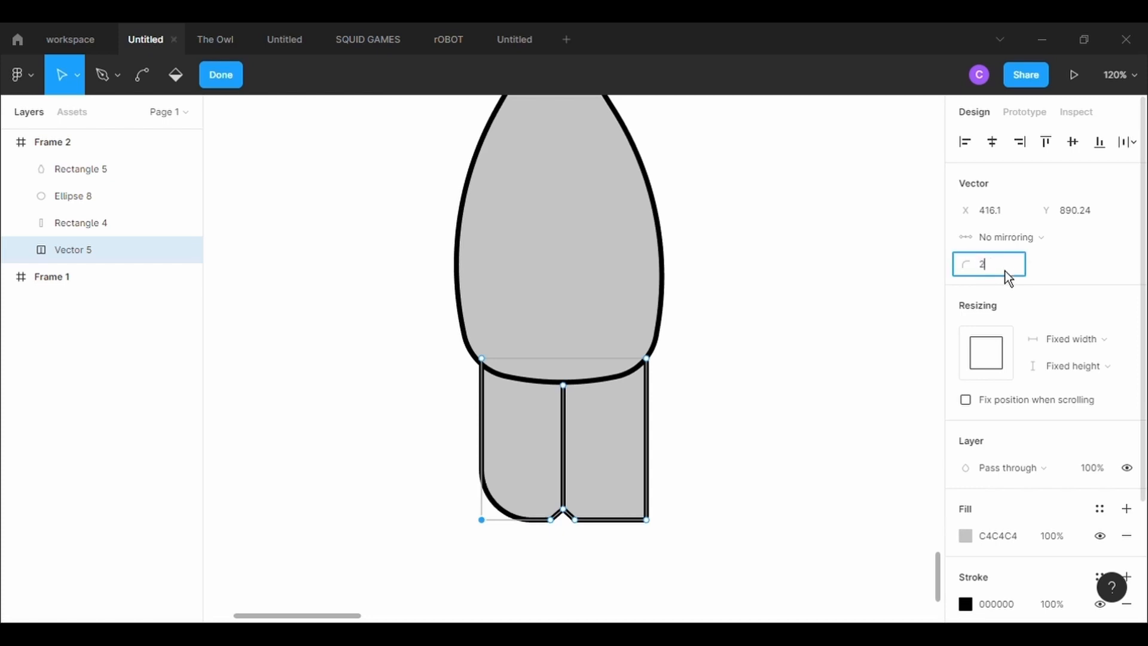
type("20")
key("Return")
Round both corners at the base of the leg shape's notch and its bottom-right corner with a radius of 20.
left_click(551, 519)
left_click(1008, 271)
type("20")
key("Return")
left_click(575, 519)
left_click(1017, 277)
type("20")
key("Return")
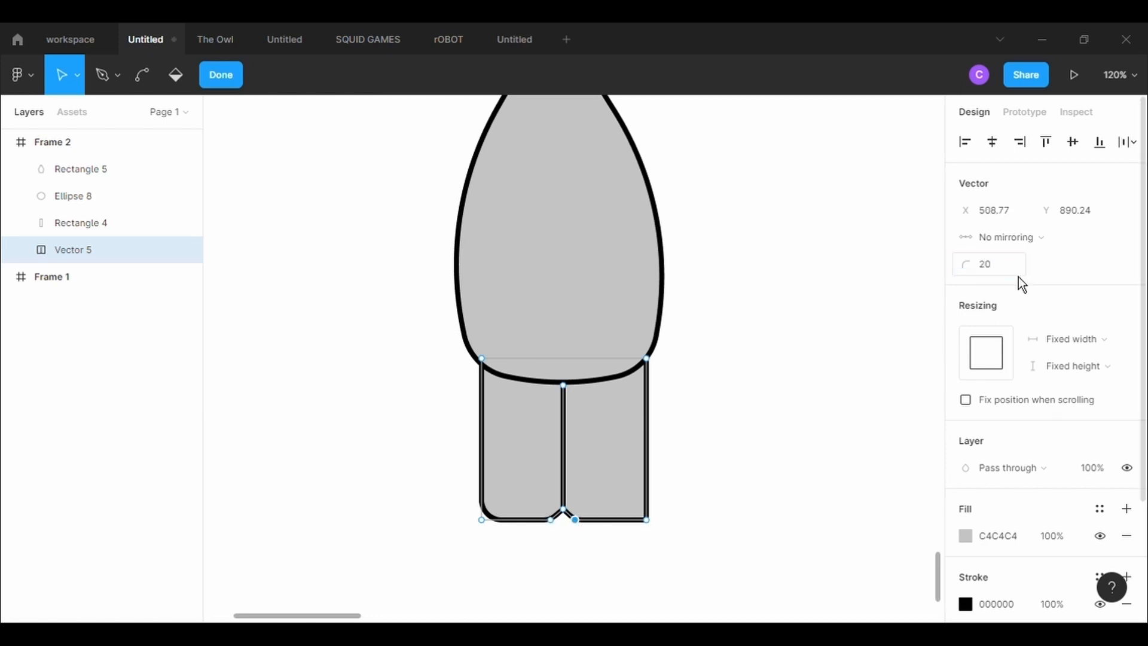
left_click(646, 520)
type("20")
key("Return")
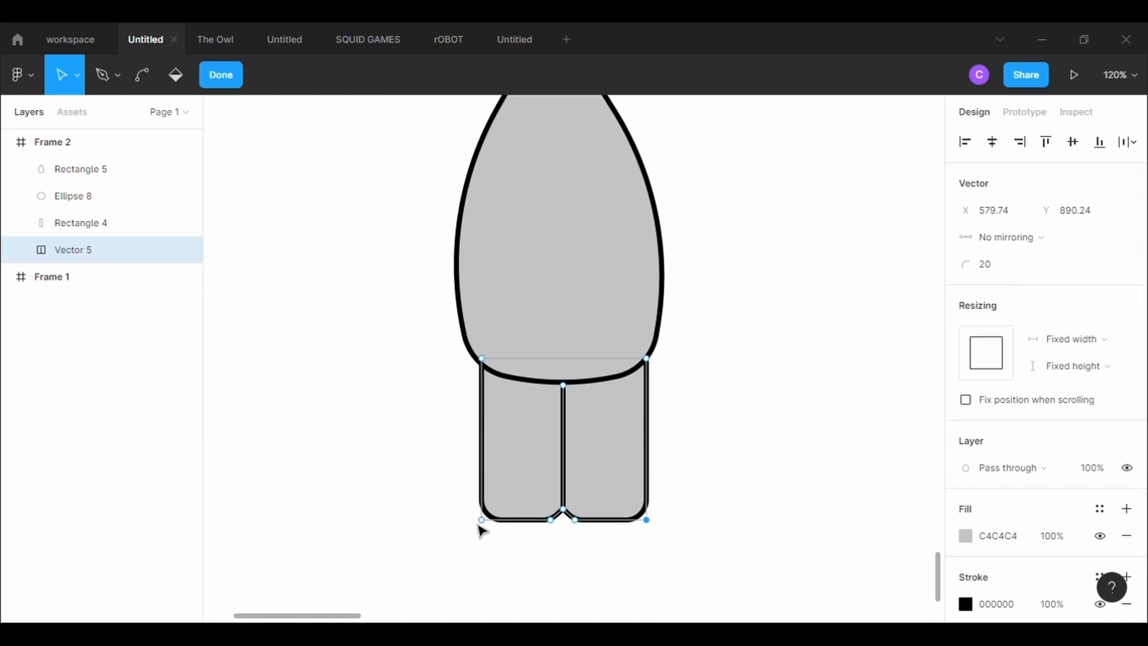
Flare the leg shape by moving both outer bottom corners outward, and pull the middle of each bottom edge slightly down.
left_click_drag(478, 526, 469, 526)
left_click_drag(655, 522, 665, 525)
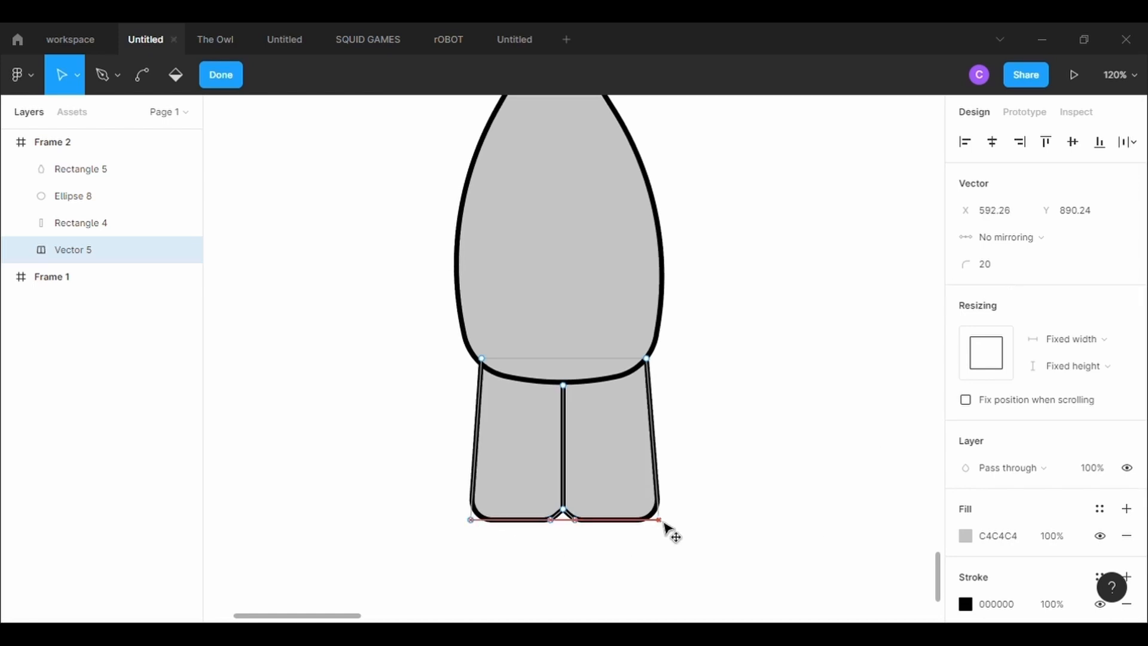
left_click_drag(514, 521, 518, 524)
left_click_drag(618, 523, 615, 530)
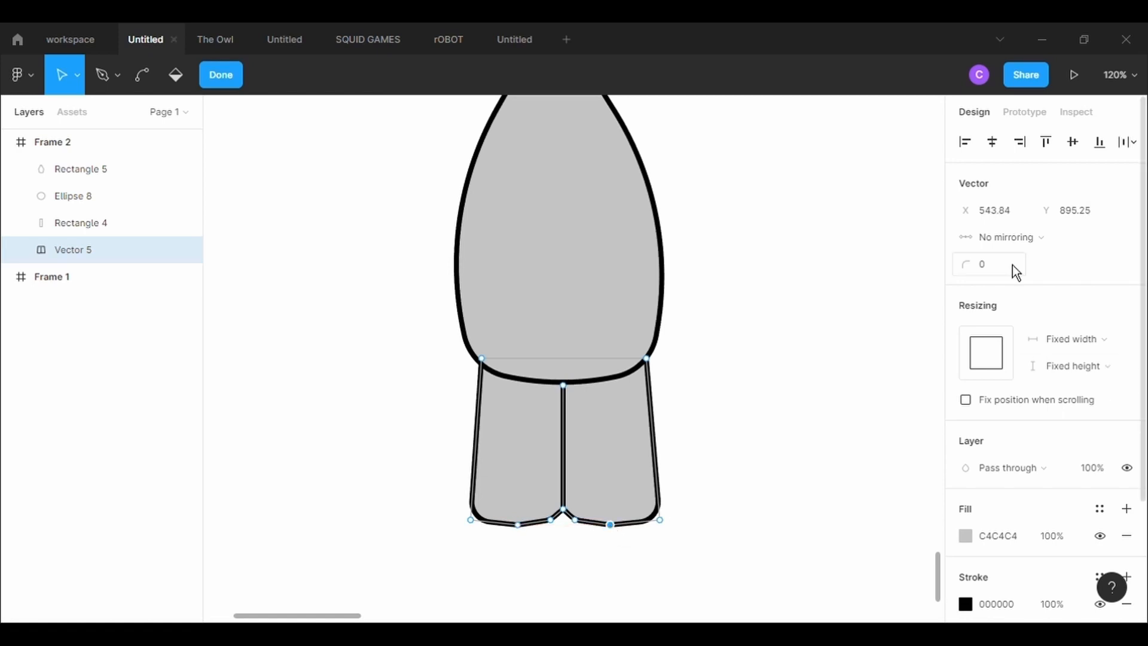
Curve both bottom edges of the leg shape by giving their middle points a corner radius of 500.
type("500")
key("Return")
left_click(517, 524)
left_click(990, 271)
type("500")
key("Return")
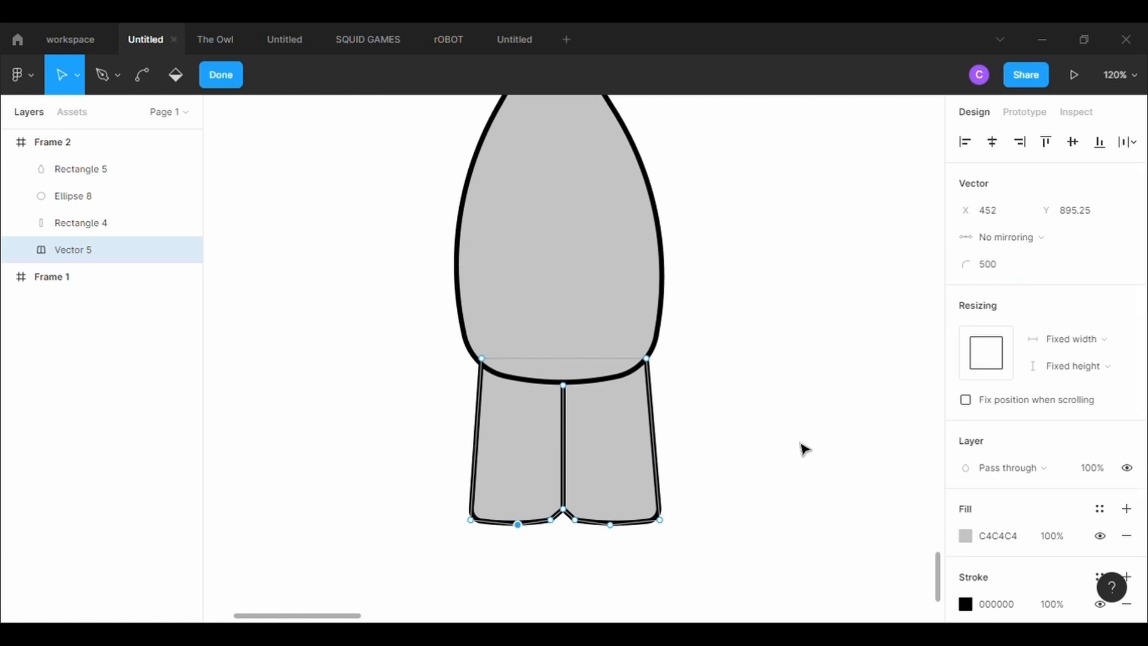
left_click(801, 444)
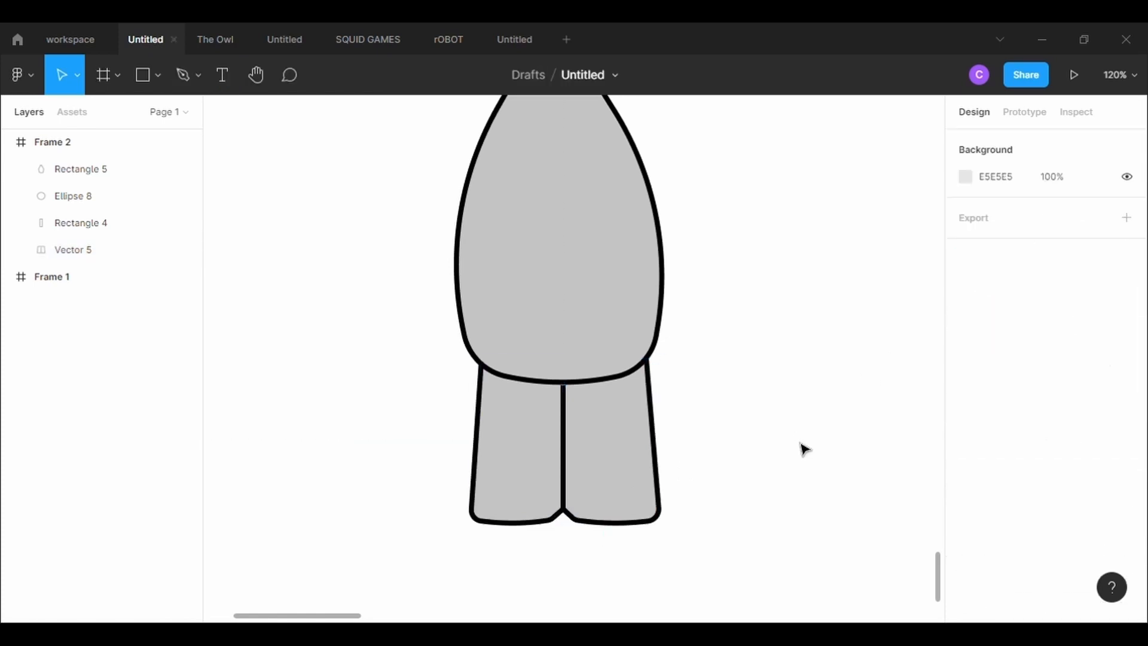
Extend the top end of the legs' vertical divider line slightly up into the body.
double_click(570, 433)
left_click(563, 372)
left_click(756, 379)
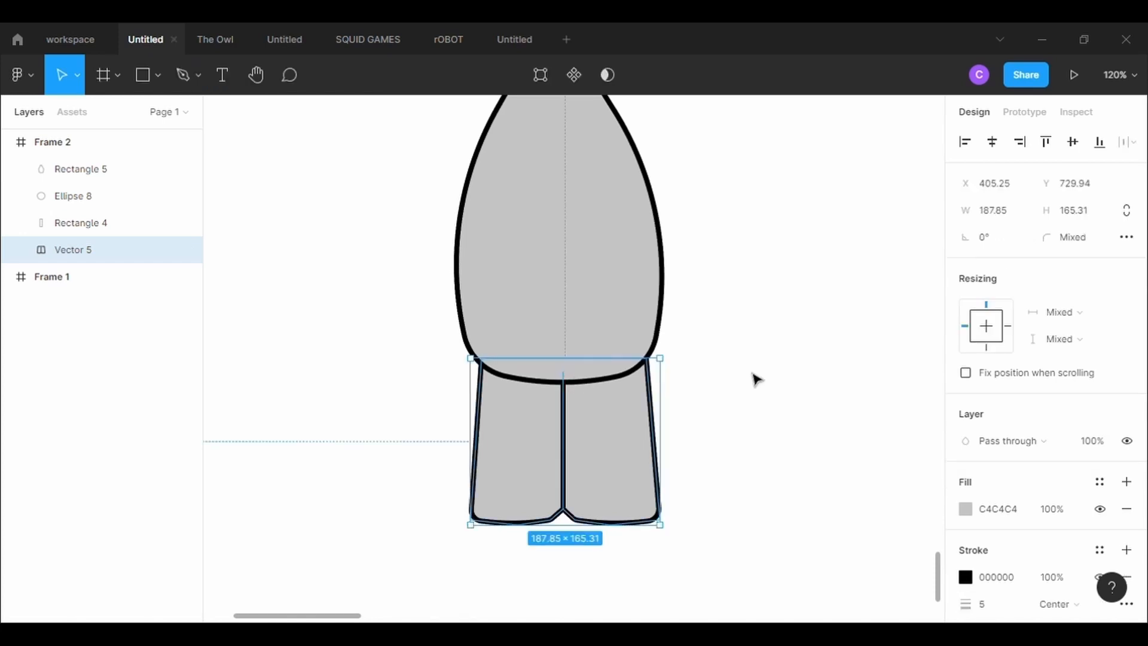
left_click(755, 379)
Draw an ellipse about 39 × 45 over the body's left edge and add a black stroke of 5.
scroll(756, 379, "down", 3)
scroll(755, 379, "up", 1)
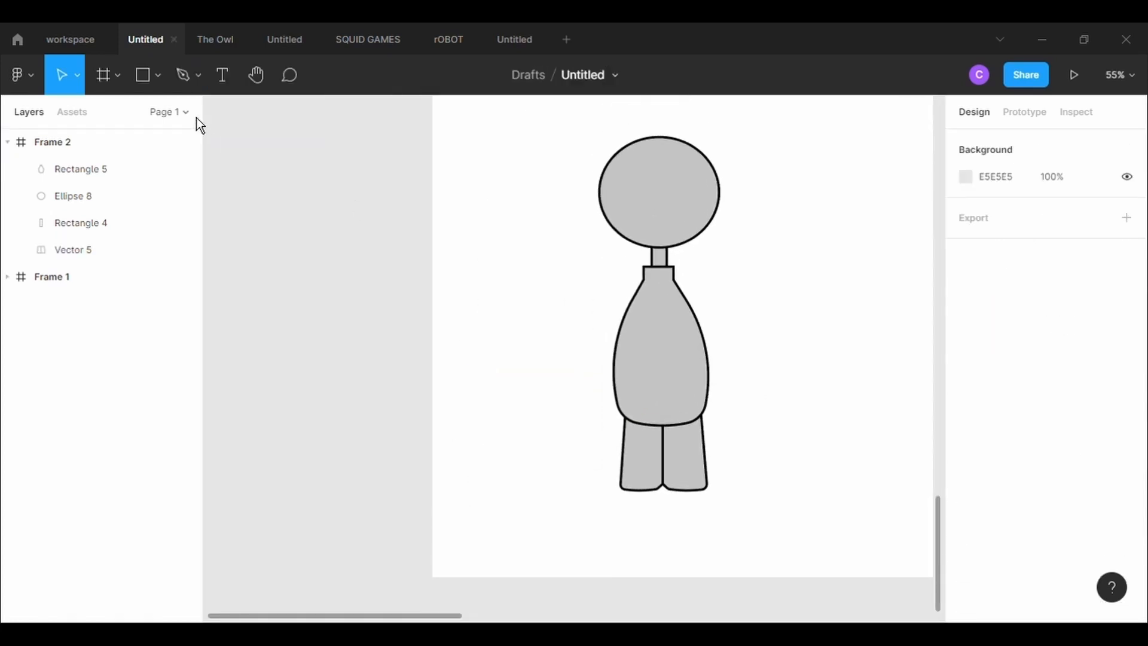
left_click(158, 84)
left_click(159, 176)
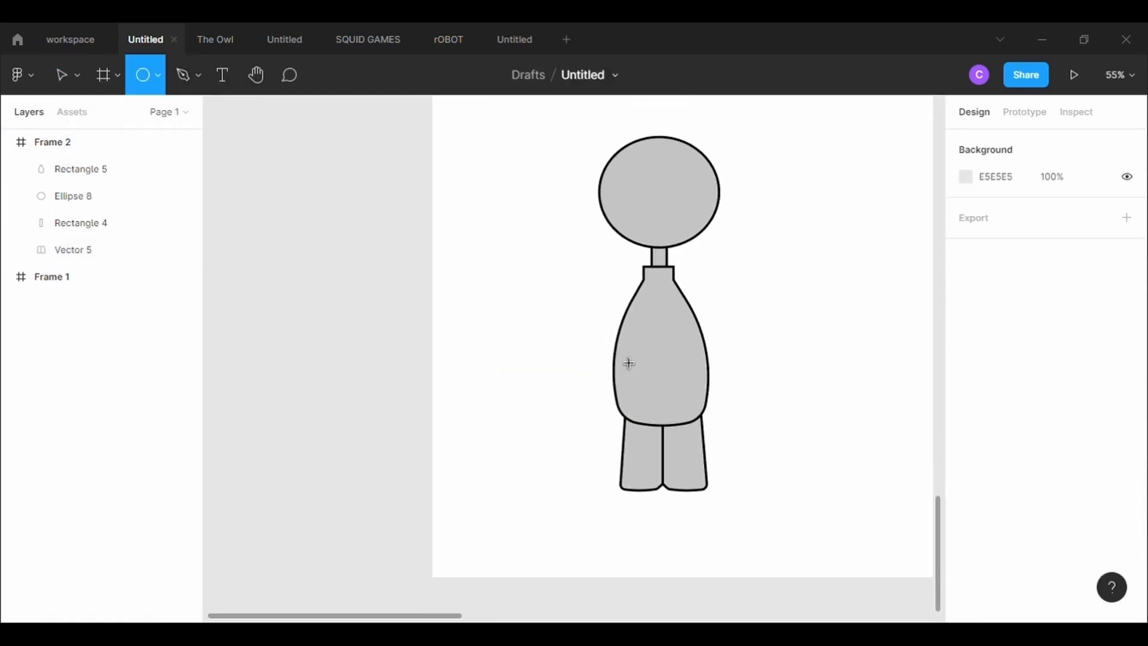
scroll(615, 353, "up", 5)
left_click_drag(622, 316, 660, 361)
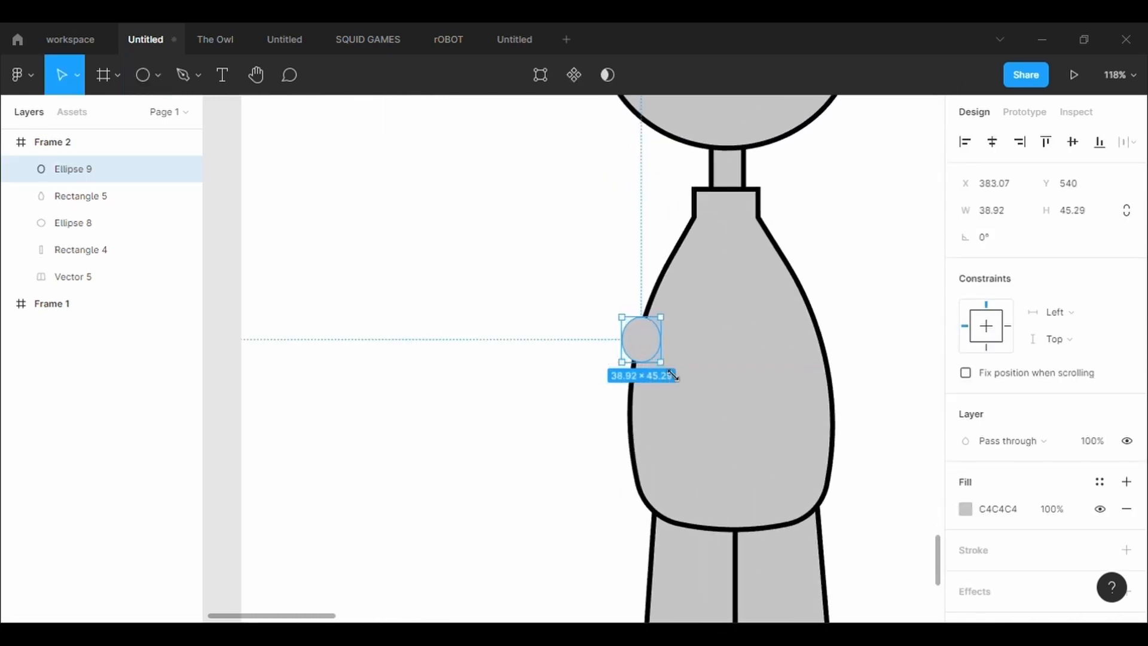
left_click(1126, 549)
left_click(992, 603)
type("5")
key("Return")
Send the small ellipse to the back and place a copy at the same height on each side of the upper body.
left_click_drag(640, 339, 636, 328)
right_click(619, 327)
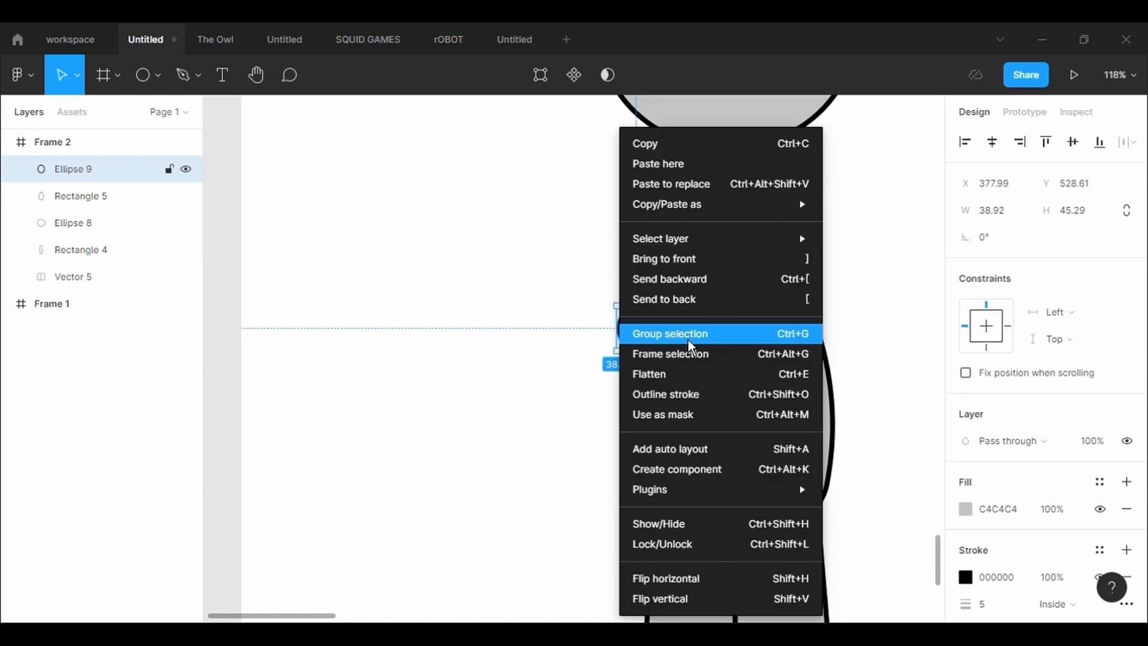
left_click(722, 297)
left_click_drag(637, 338, 797, 309)
key("ctrl+v")
left_click(892, 397)
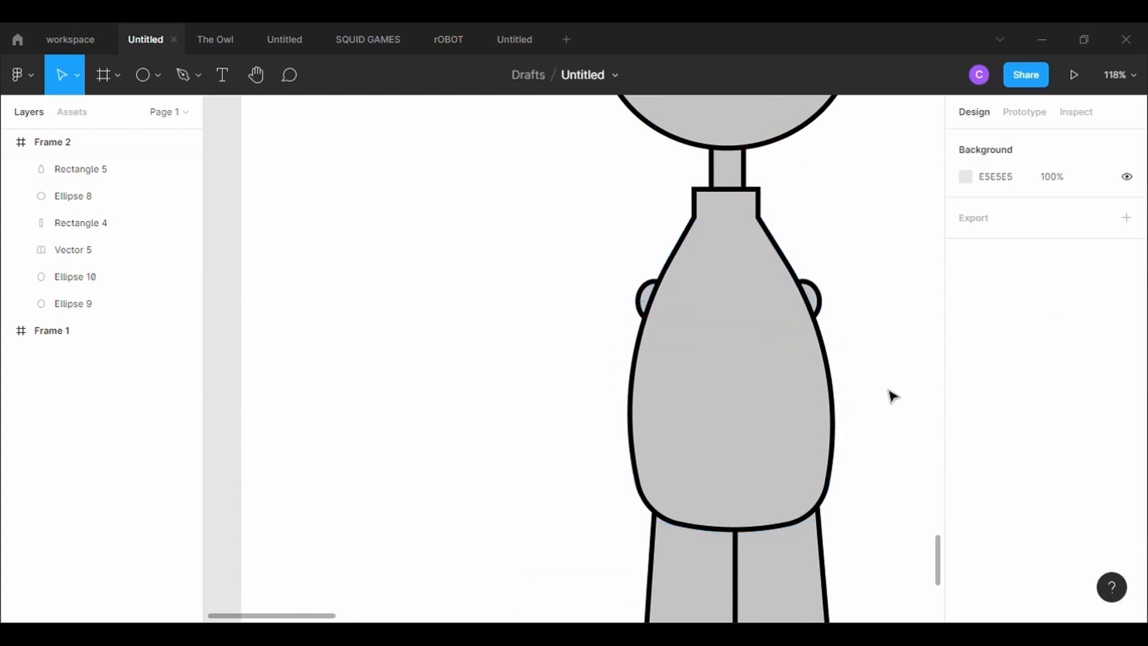
Round both top corners of the body's collar, finishing with a radius of 15 on the right corner.
left_click(757, 213)
left_click(573, 76)
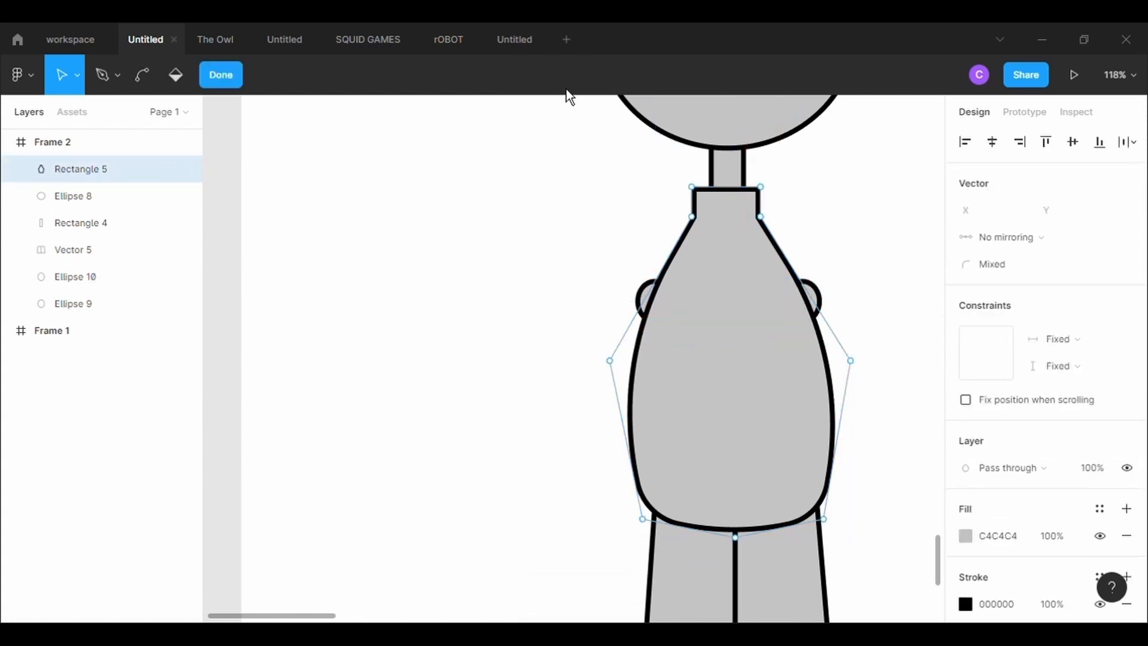
left_click(692, 187)
left_click(998, 267)
type("10")
key("Return")
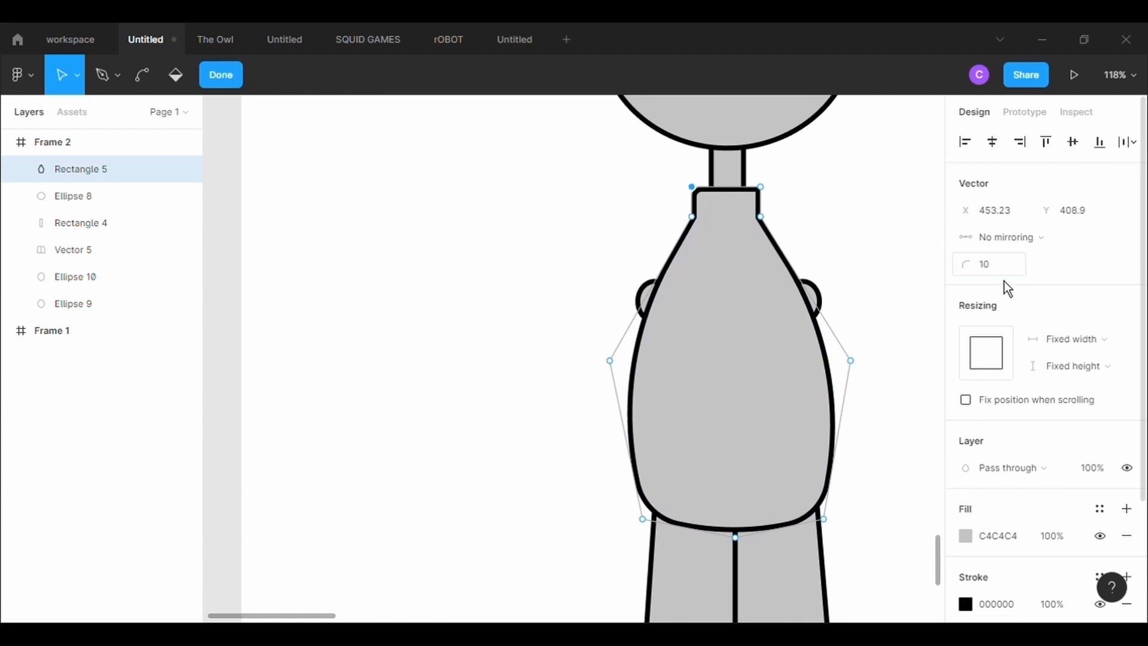
left_click(761, 187, "shift")
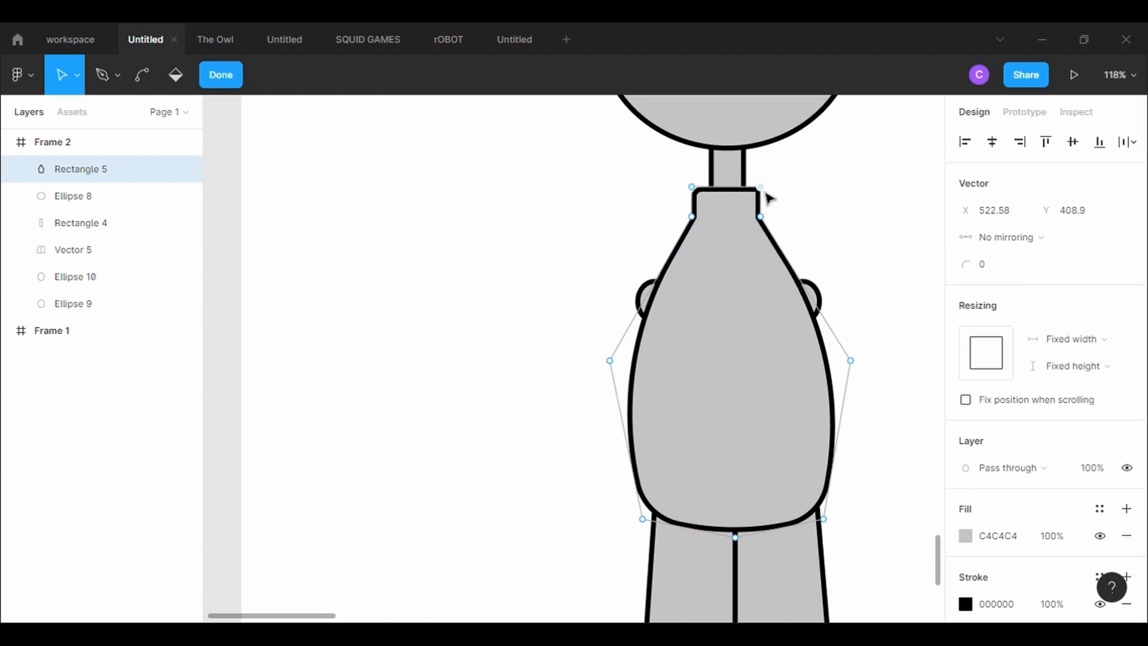
type("10")
key("Return")
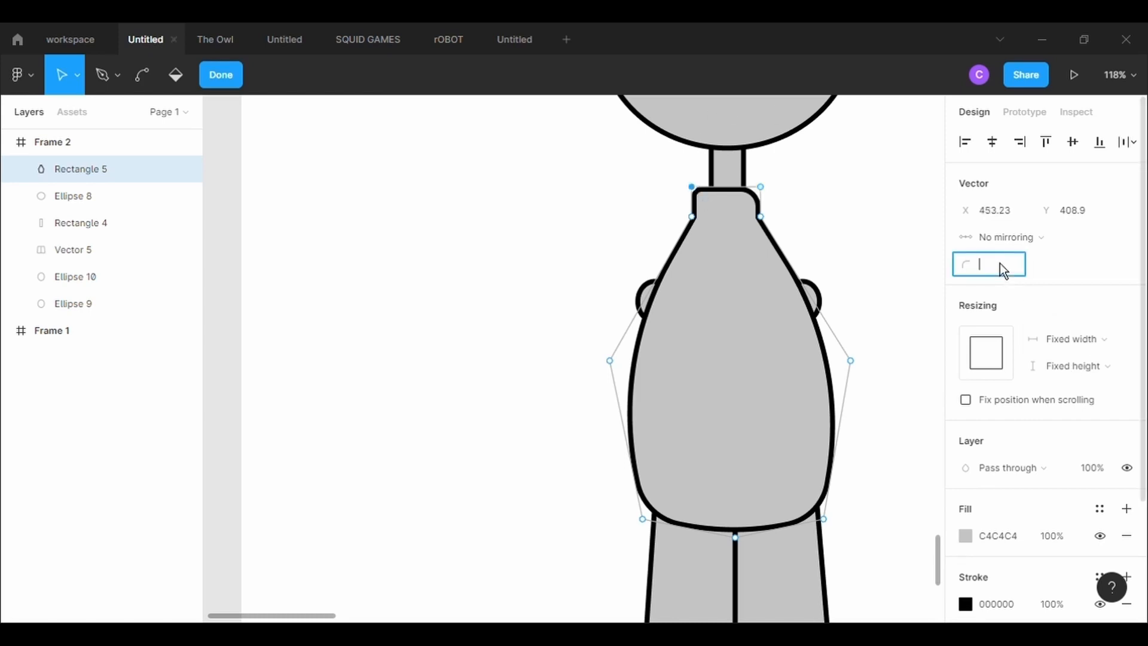
key("Return")
left_click(760, 187)
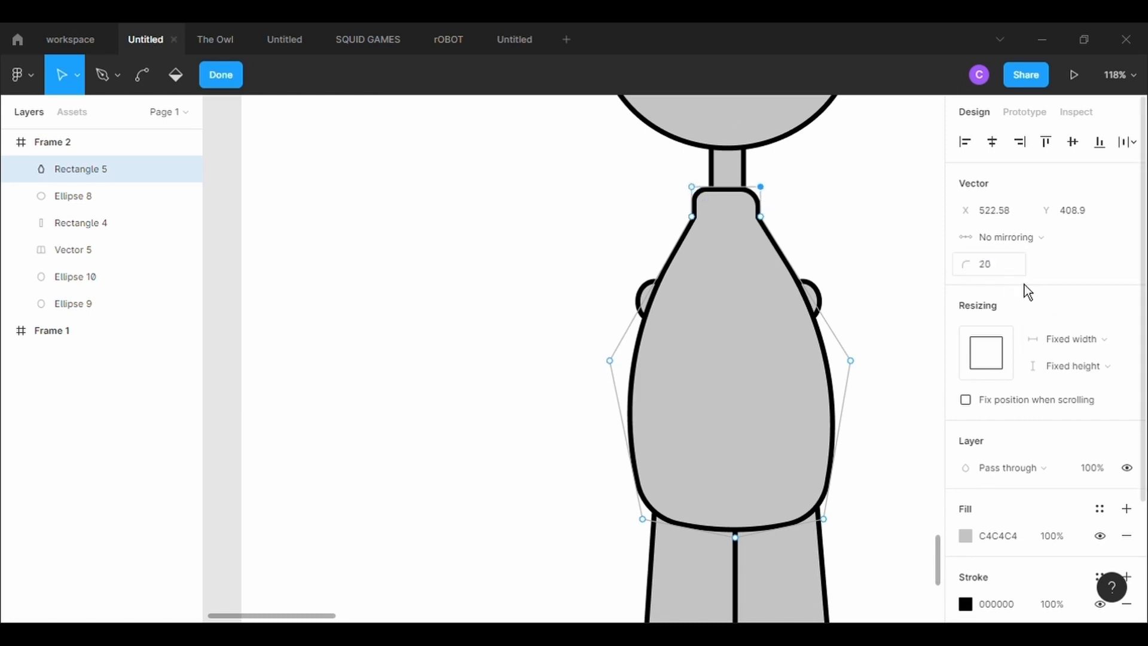
key("Return")
Curve the collar's top edge slightly upward with the Bend tool.
scroll(755, 190, "up", 4)
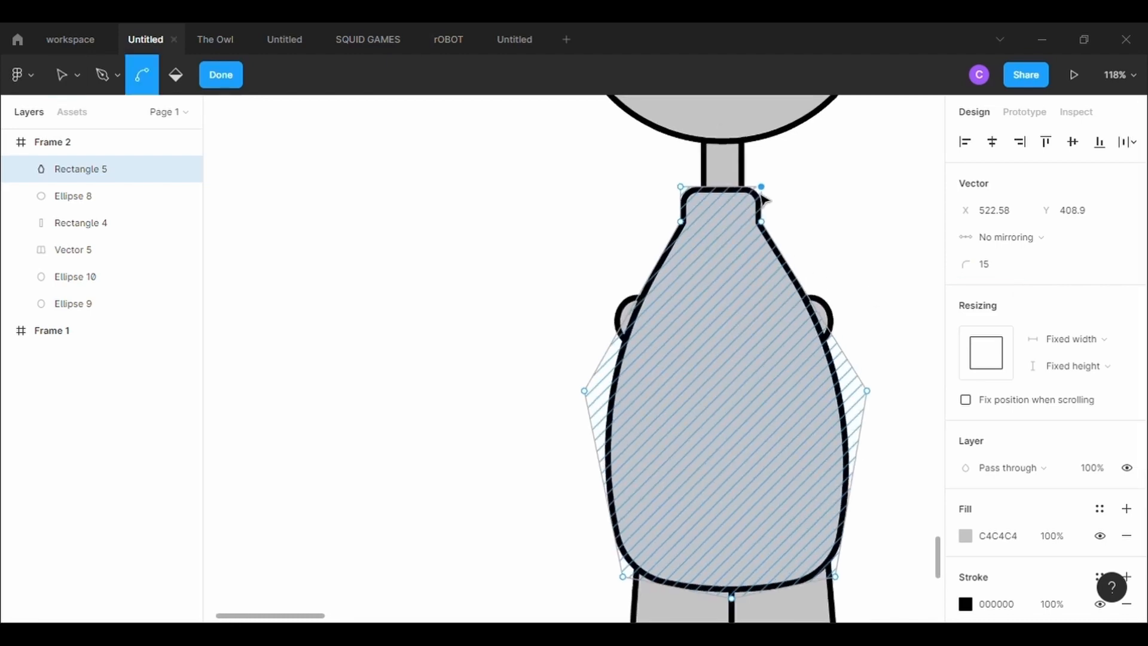
left_click(141, 75)
left_click_drag(699, 194, 703, 179)
key("Escape")
key("Escape")
Draw a narrow rectangle about 23 × 108 below the left leg and give it a black stroke of 5.
scroll(824, 236, "down", 5)
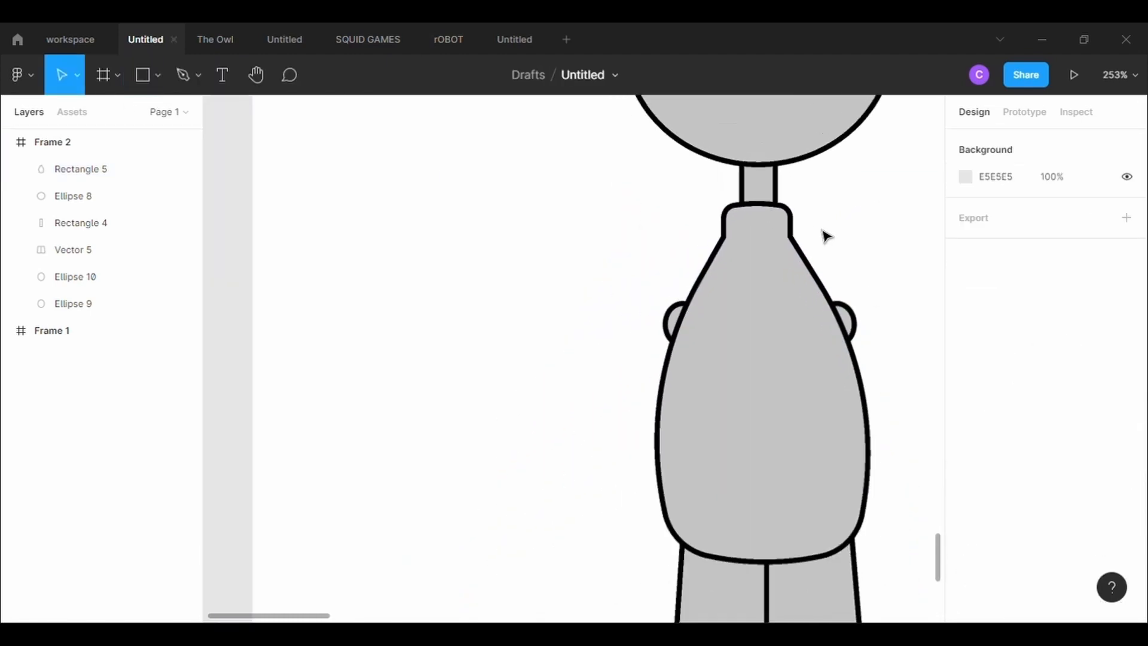
scroll(824, 236, "down", 2)
key("h")
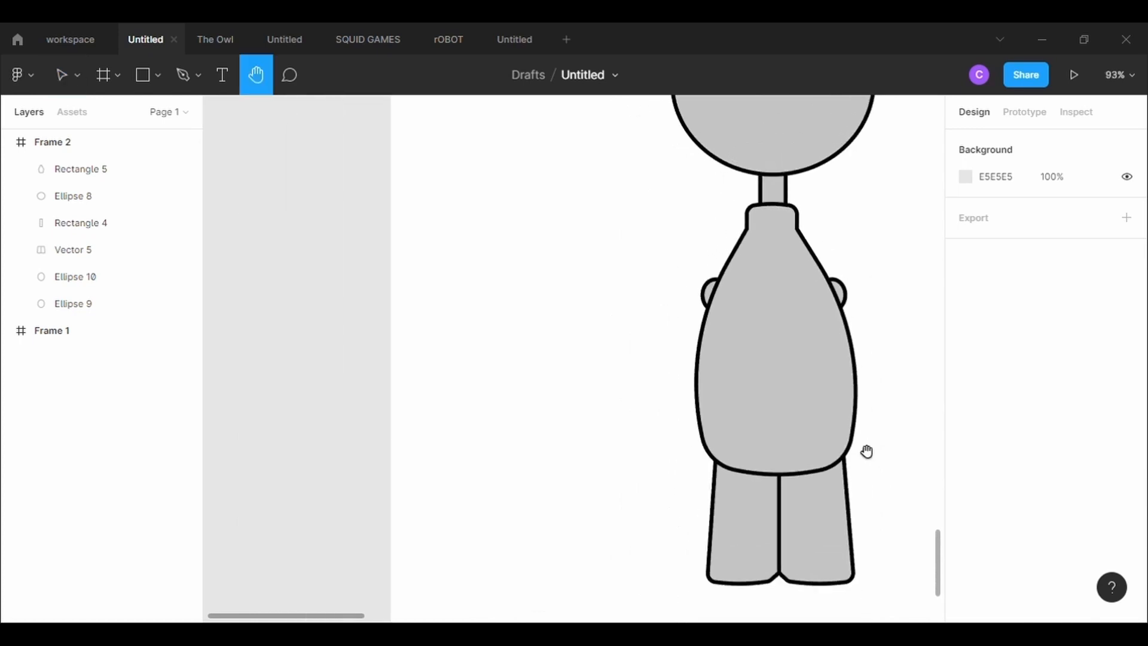
left_click_drag(866, 451, 781, 423)
scroll(782, 423, "down", 2)
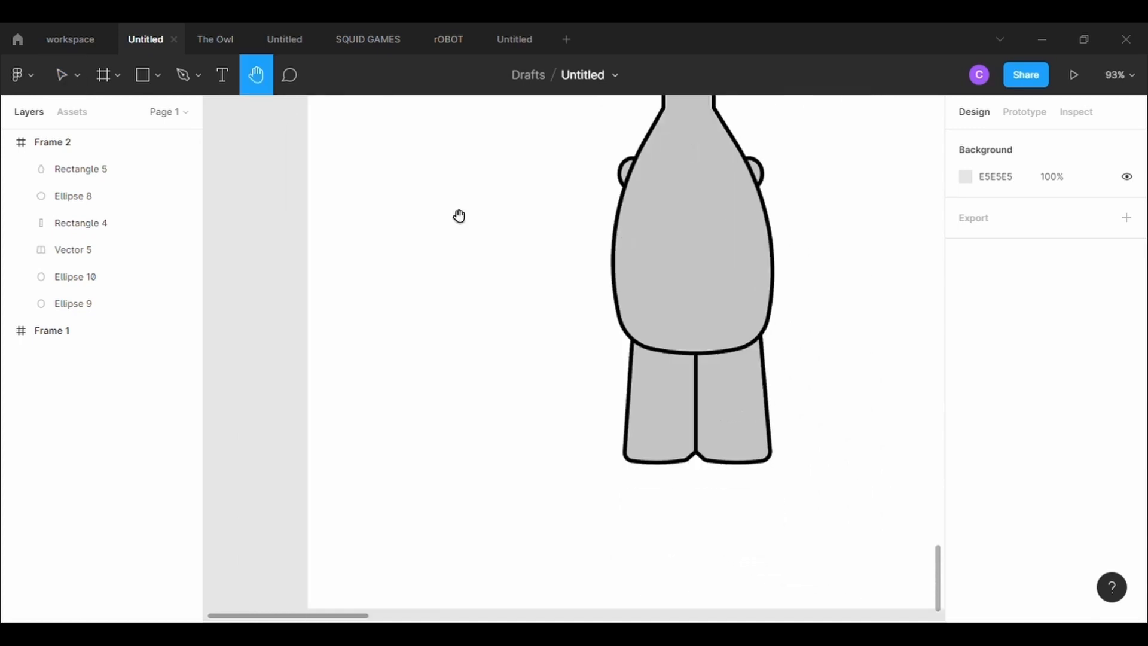
left_click(157, 75)
left_click(165, 118)
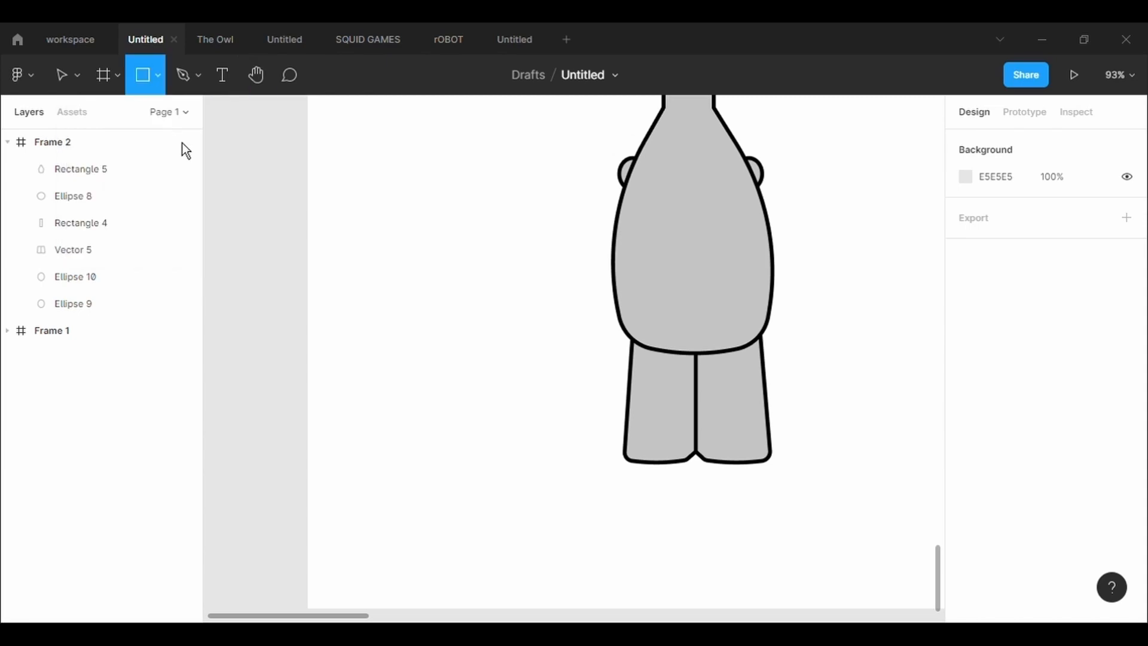
left_click_drag(651, 447, 668, 531)
left_click(996, 602)
type("5")
key("Return")
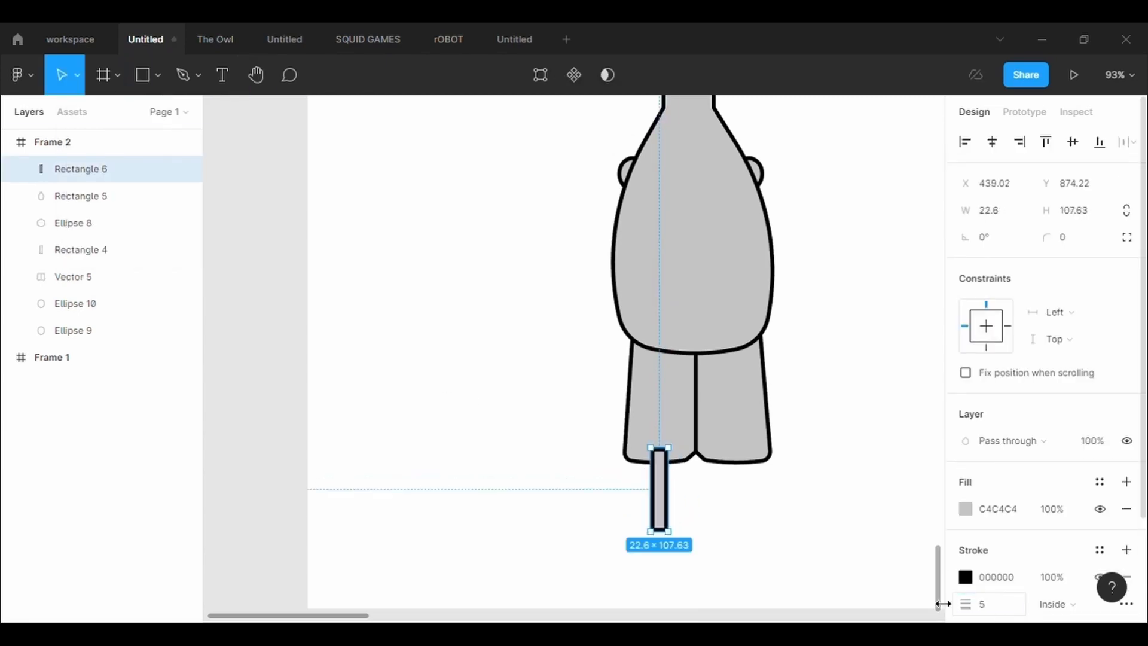
Send the narrow lower-leg rectangle behind all the other shapes.
right_click(657, 494)
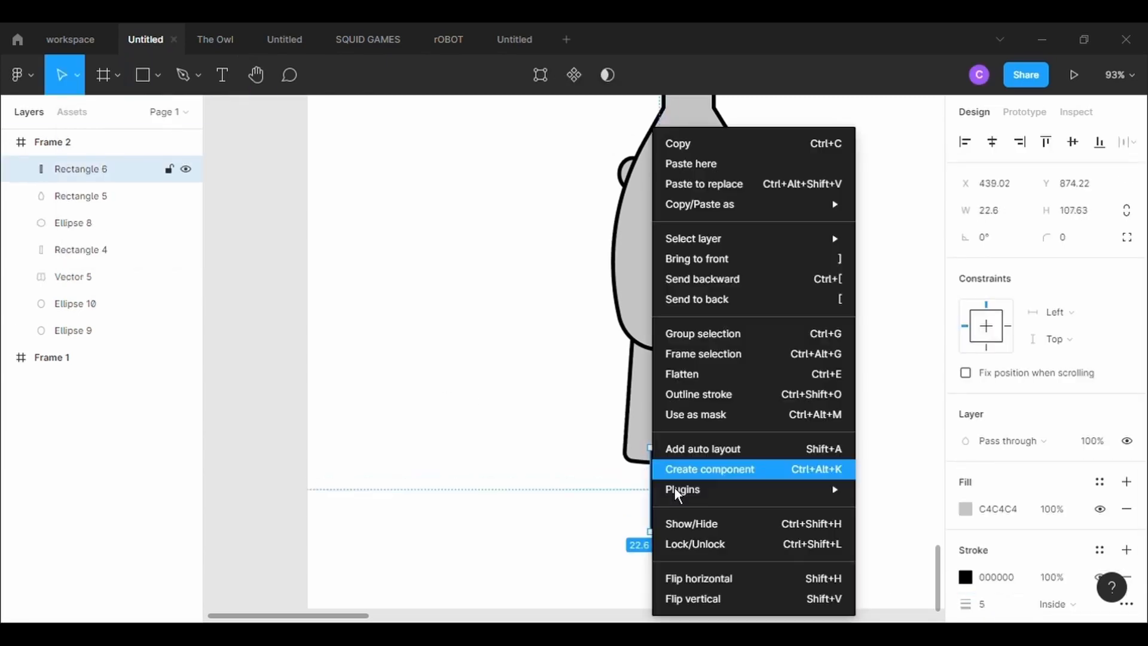
left_click(739, 299)
left_click(722, 560)
Duplicate the narrow lower-leg rectangle and place the copy level with it under the right leg.
left_click(666, 508)
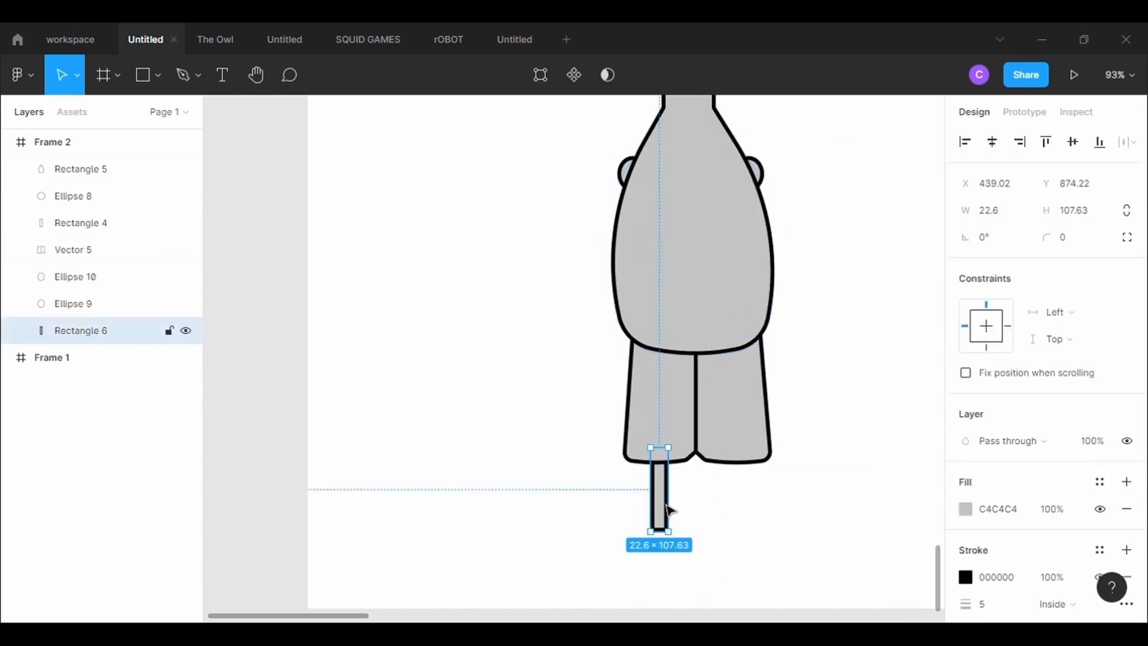
key("ctrl+c")
key("ctrl+v")
left_click_drag(666, 508, 743, 505)
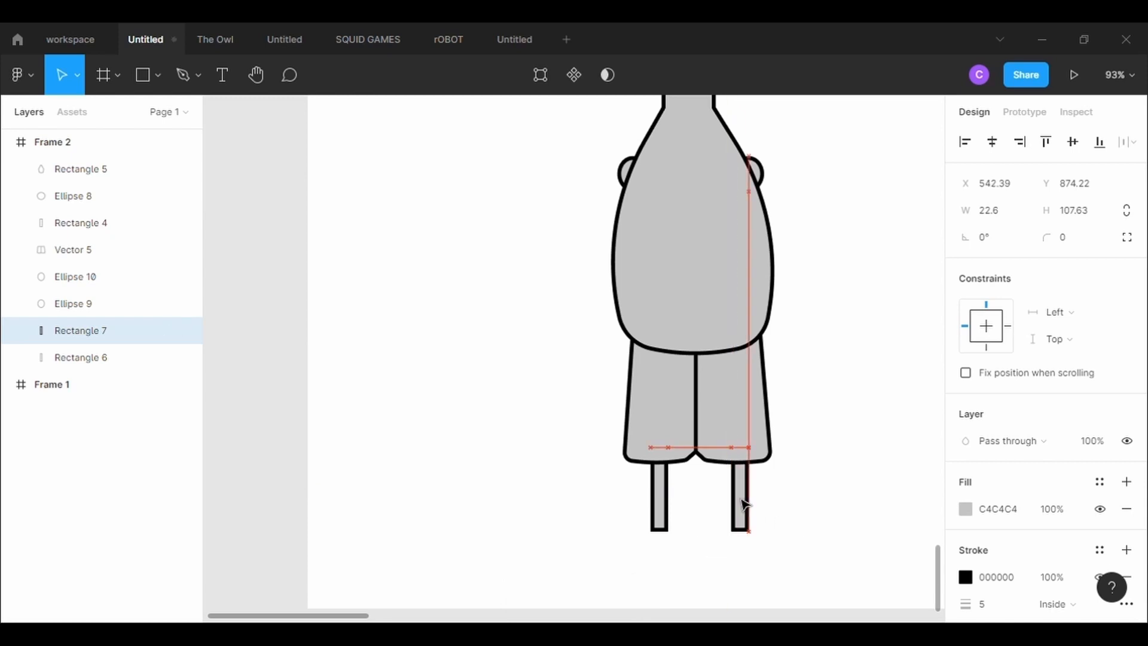
left_click(820, 538)
Draw a closed sock outline with zigzag sides, about 36 × 37, around the lower end of the left leg using the Pen tool.
scroll(823, 538, "down", 5)
scroll(823, 538, "up", 1)
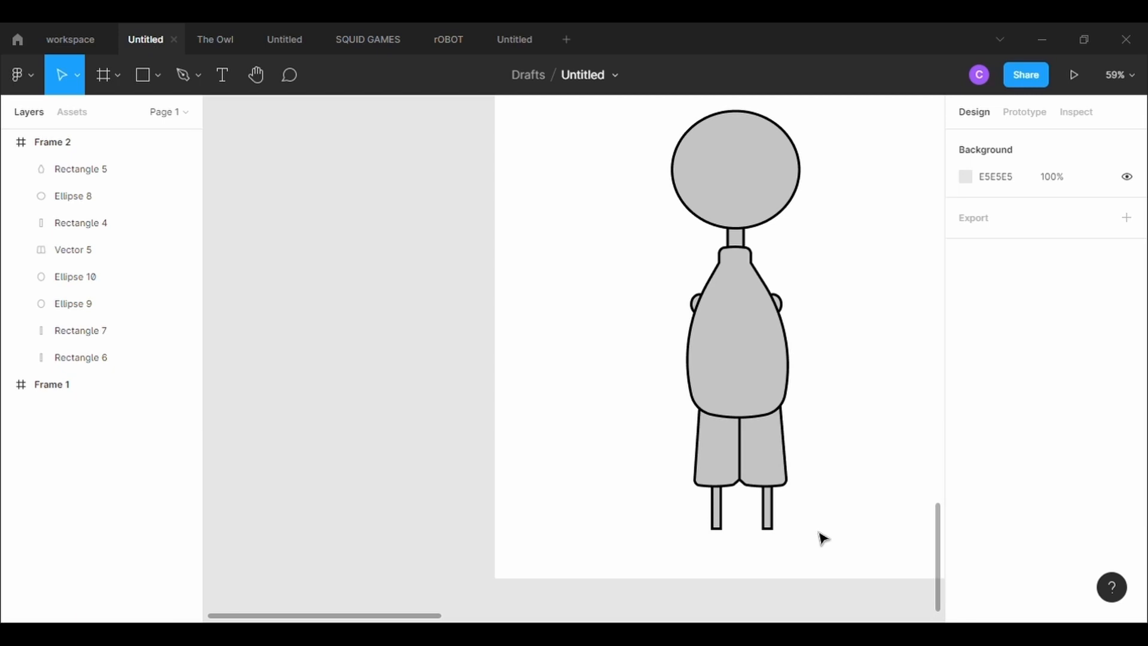
scroll(823, 538, "up", 10)
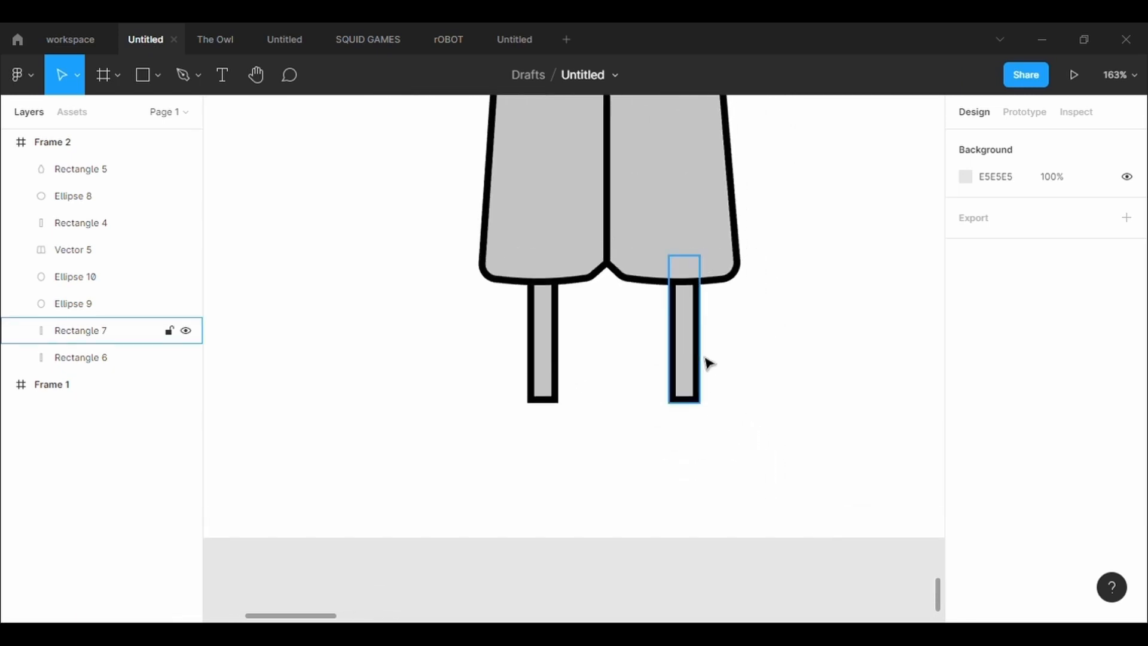
left_click(200, 84)
left_click(172, 115)
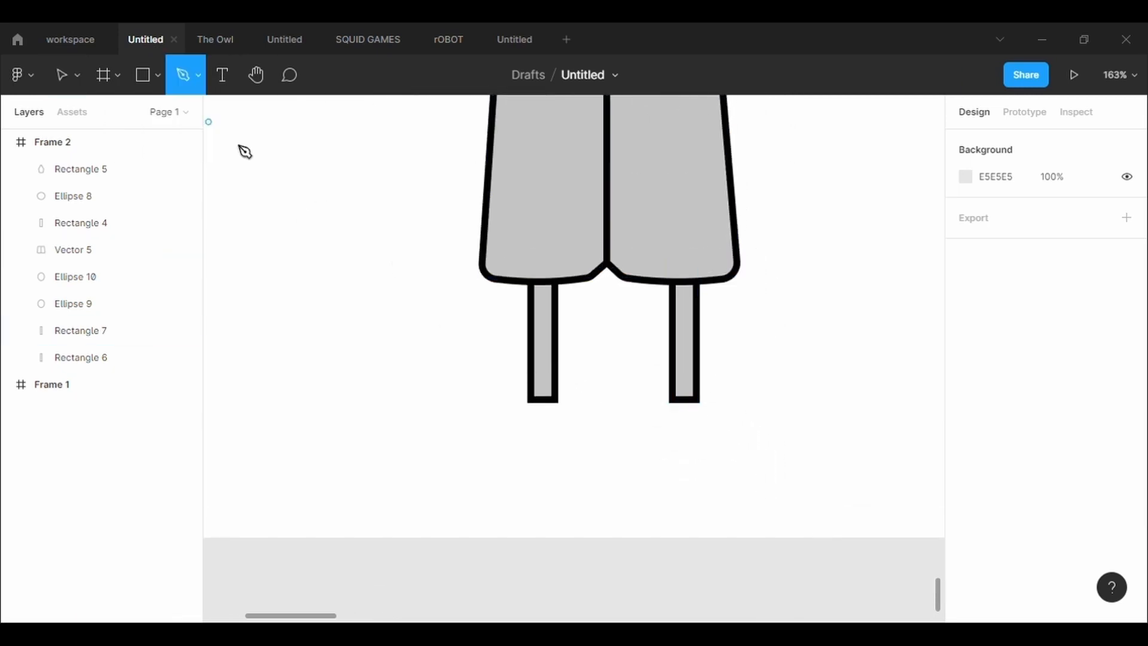
left_click(524, 357)
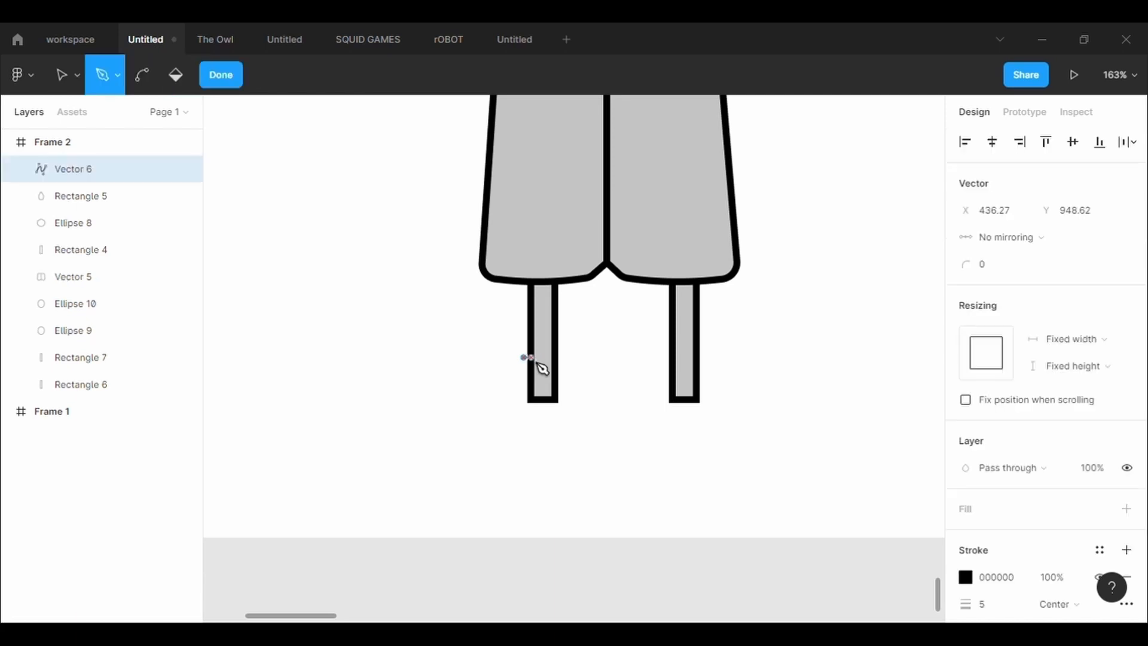
scroll(573, 370, "up", 5)
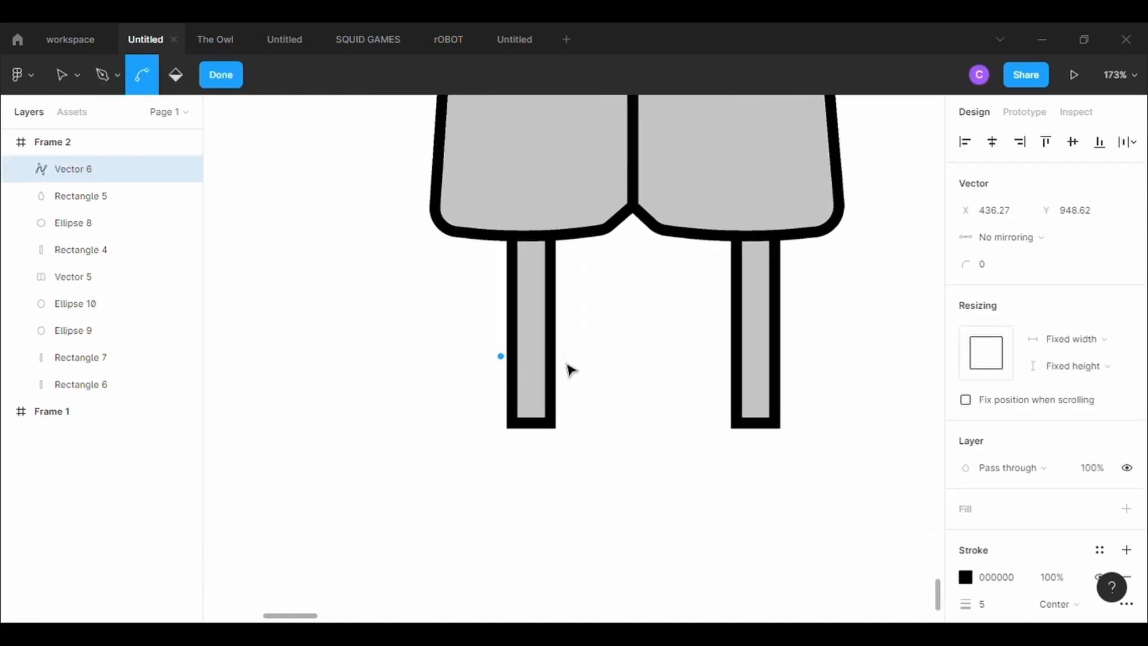
left_click(563, 357)
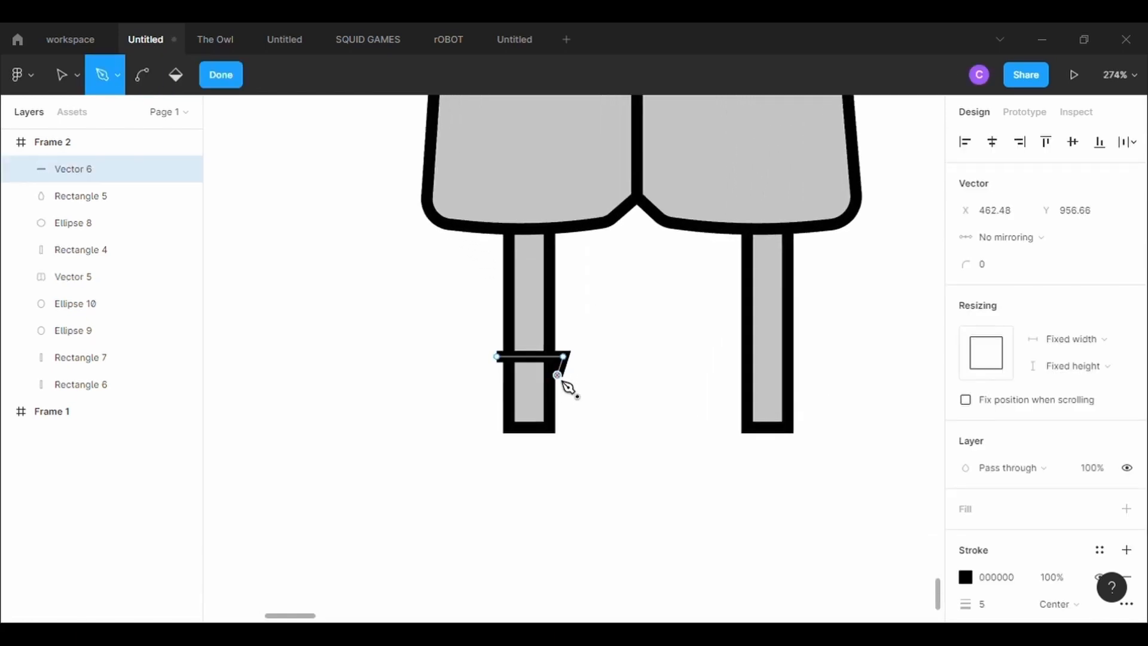
left_click(571, 390)
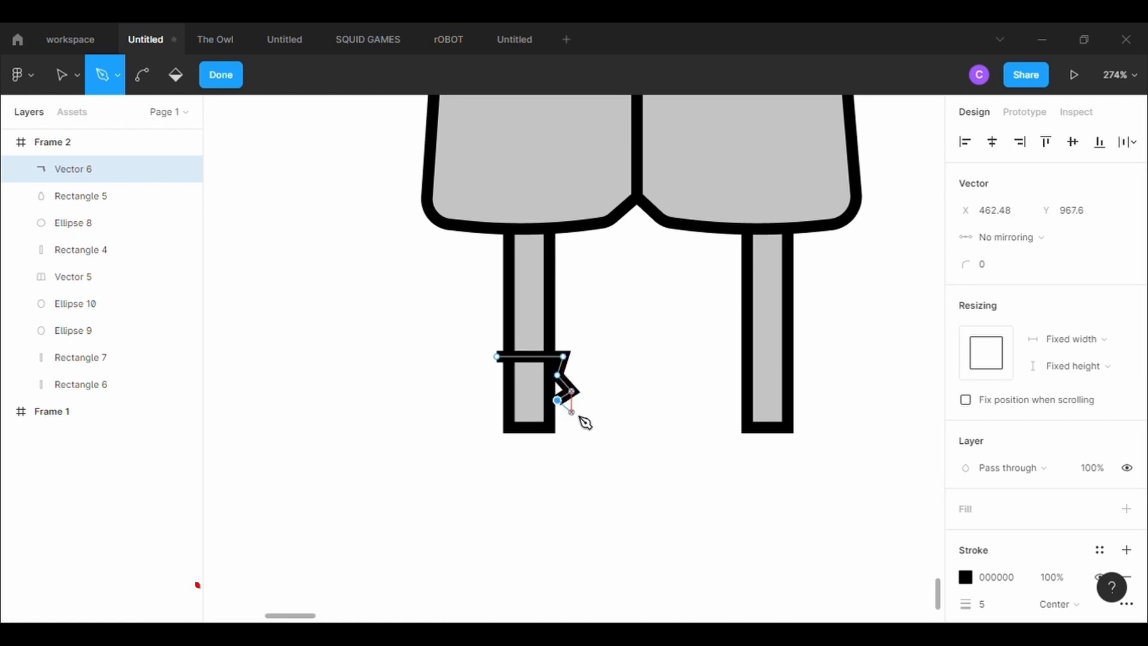
left_click(570, 414)
left_click(557, 427)
left_click(571, 442)
left_click(497, 444)
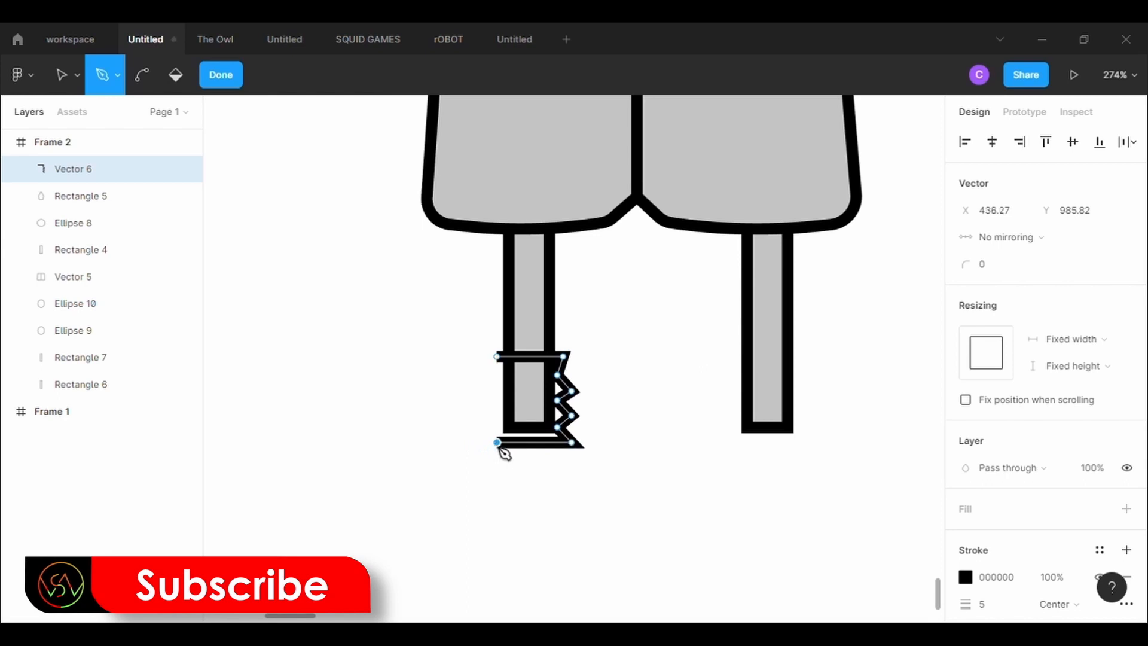
left_click(496, 415)
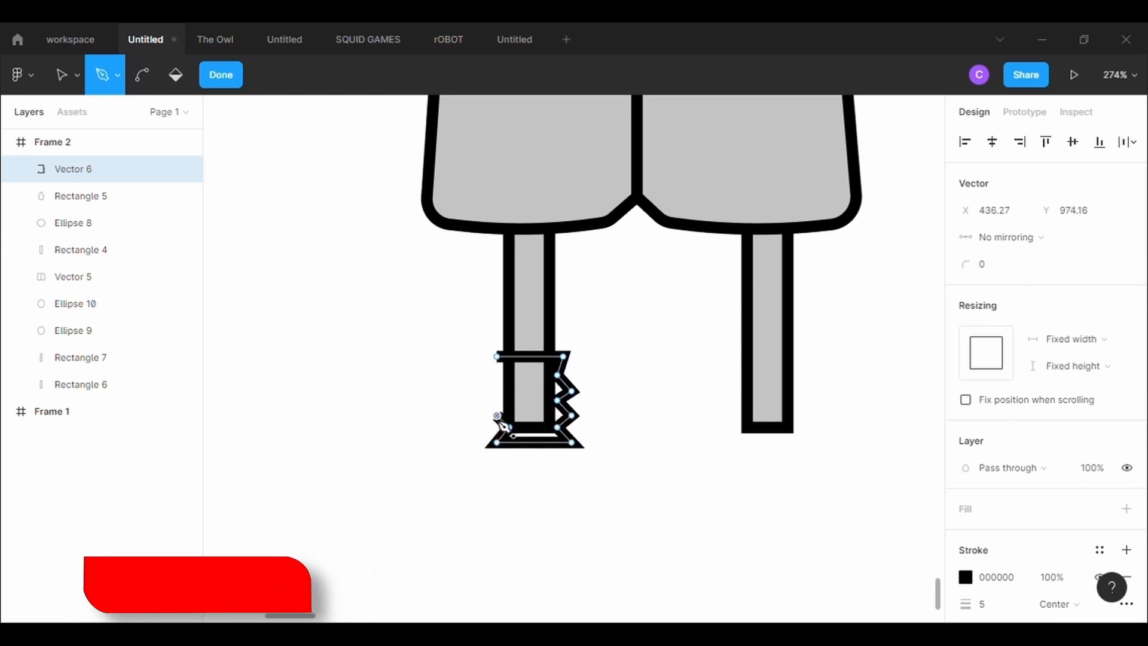
left_click(488, 392)
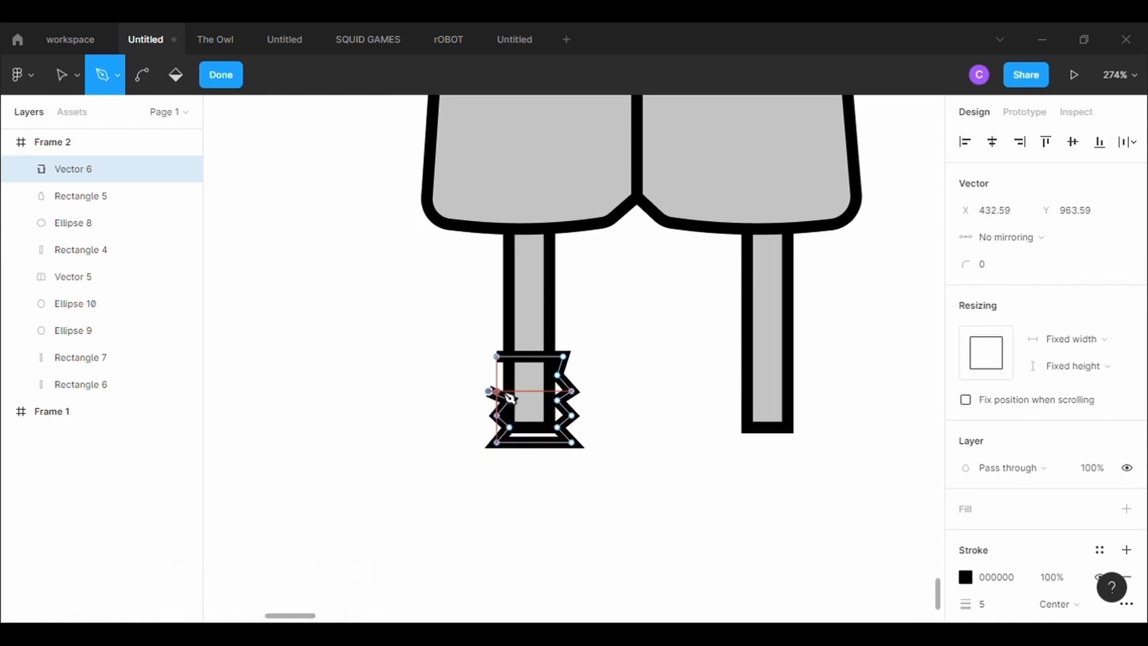
left_click(497, 358)
Set the zigzag sock's stroke to 3 and add a C4C4C4 grey fill.
left_click(1003, 606)
type("3")
key("Return")
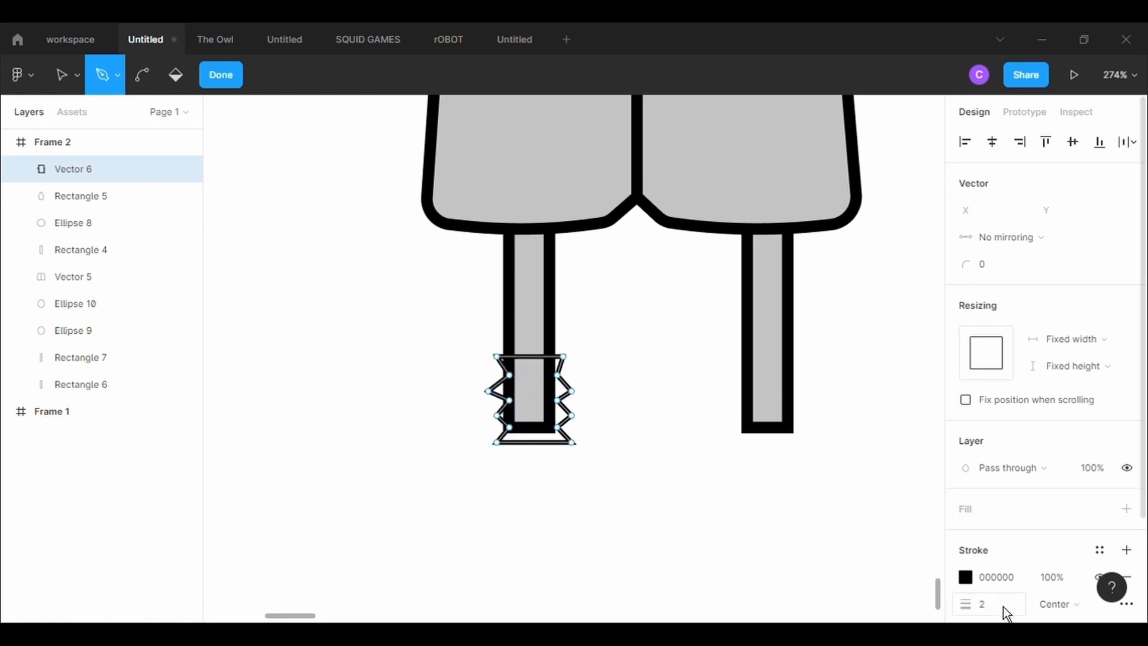
key("Escape")
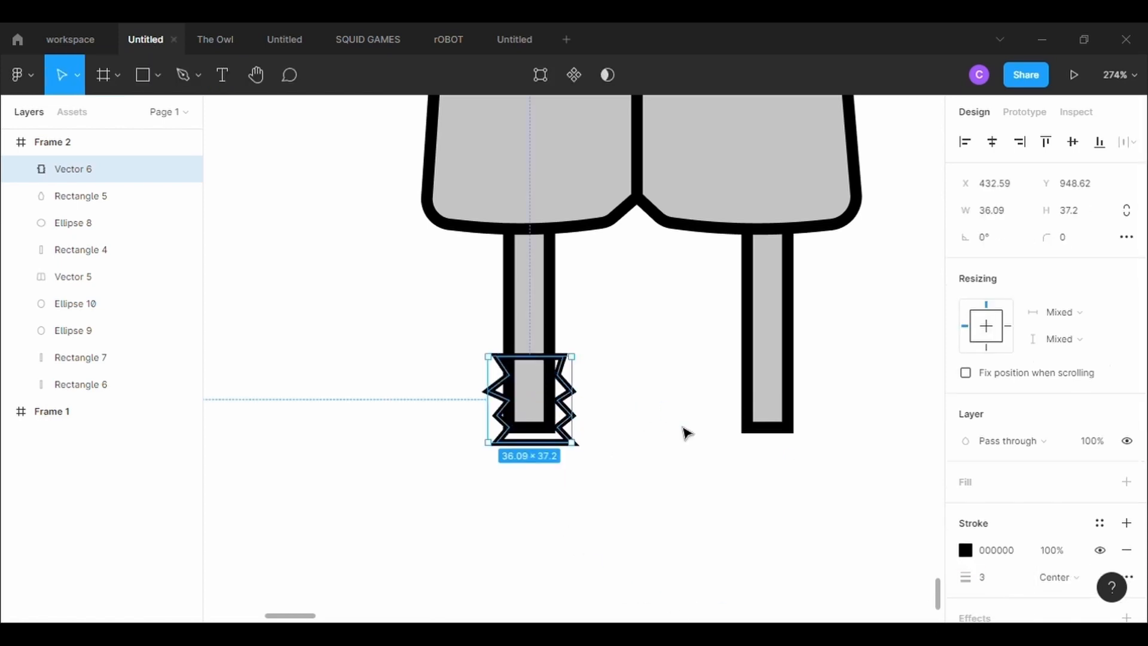
key("Escape")
left_click(557, 388)
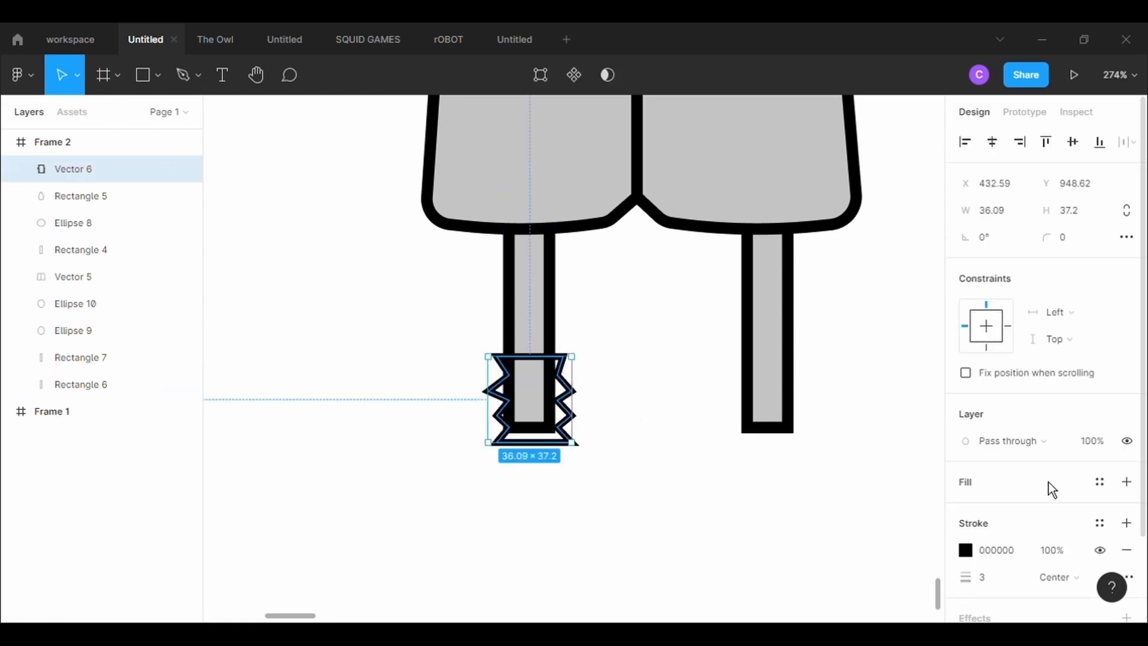
left_click(1126, 481)
scroll(684, 505, "down", 1)
scroll(684, 505, "up", 1)
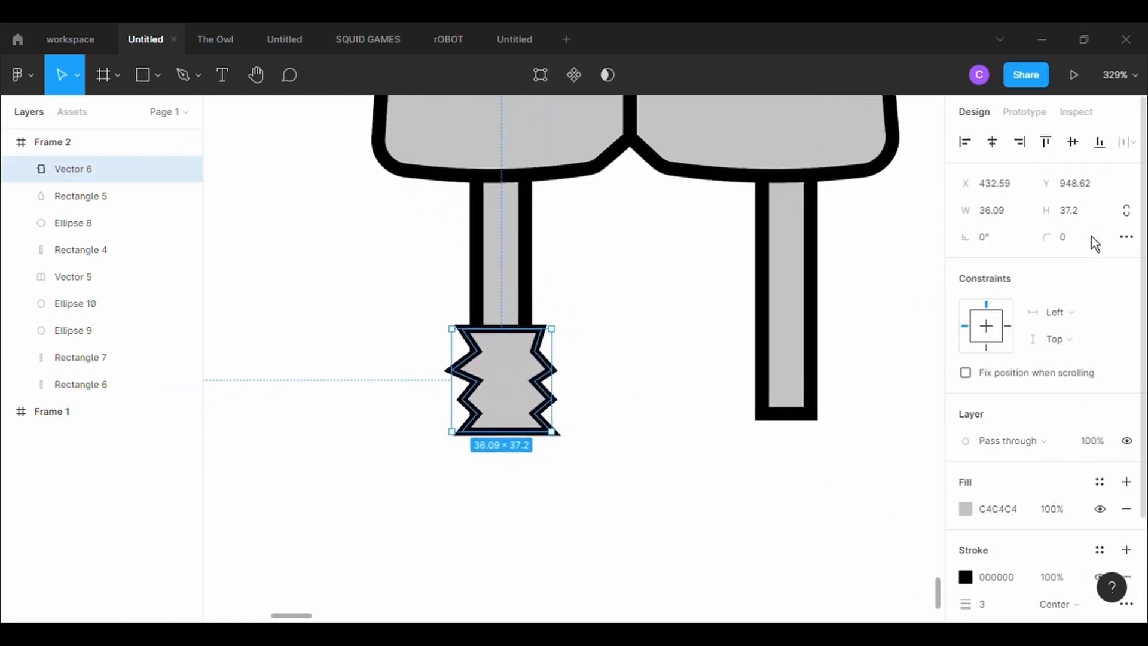
Round the zigzag sock's corners with a radius of 10.
type("10")
key("Return")
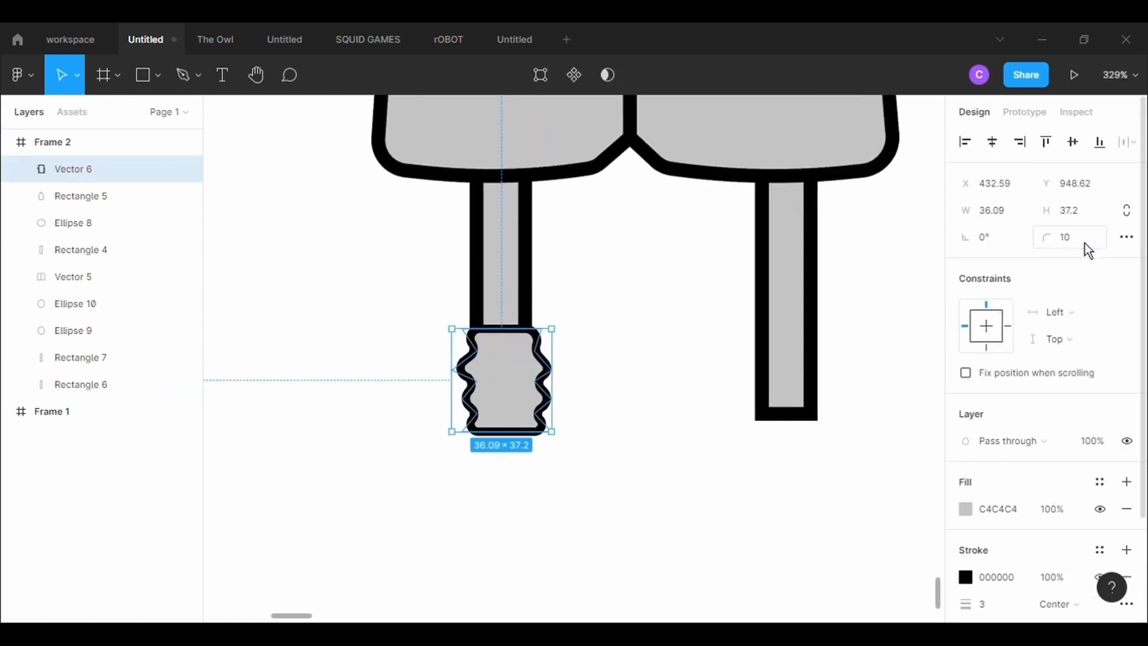
left_click(608, 575)
scroll(636, 463, "up", 1)
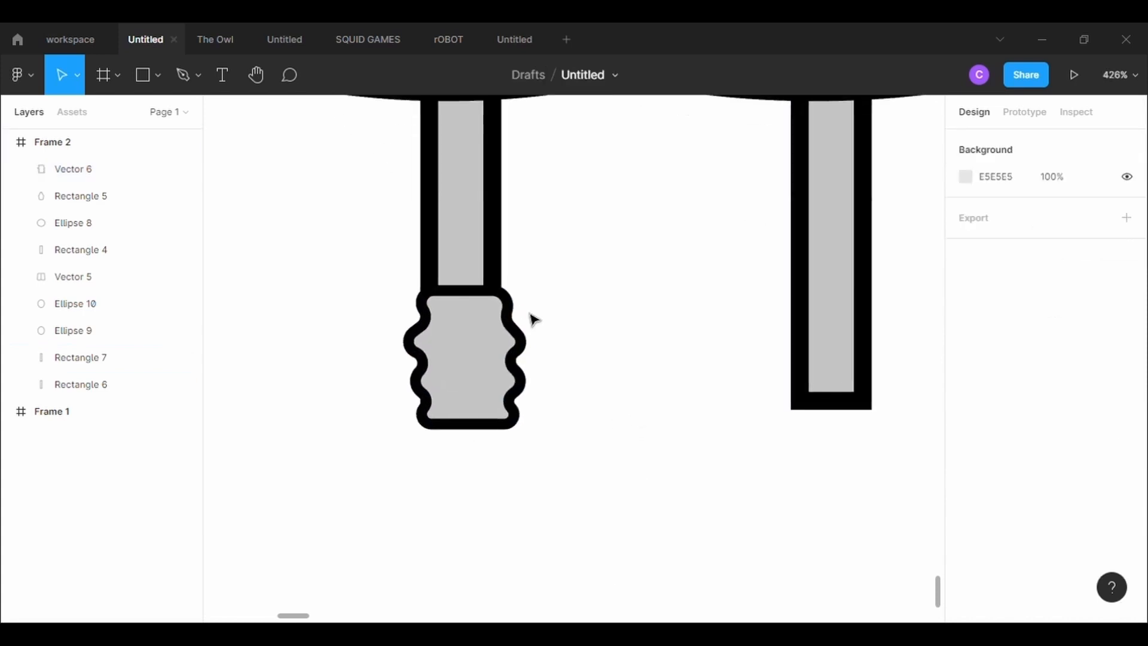
Curve the sock's bottom edge downward with the Bend tool so the shape is about 41 high.
left_click(182, 76)
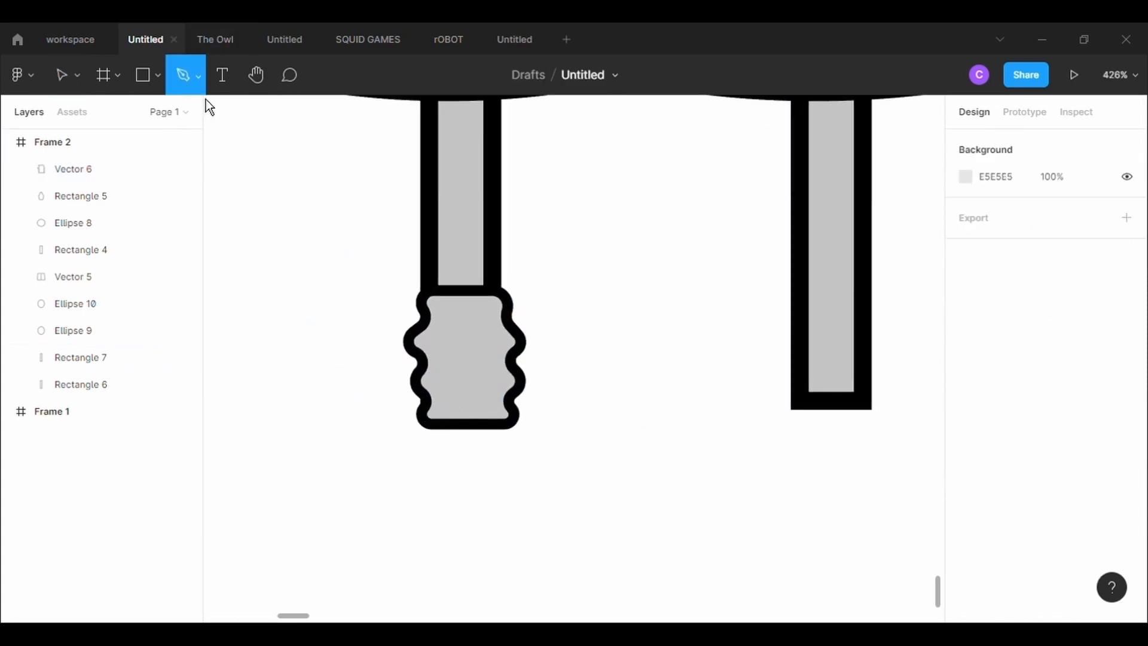
key("v")
left_click(464, 368)
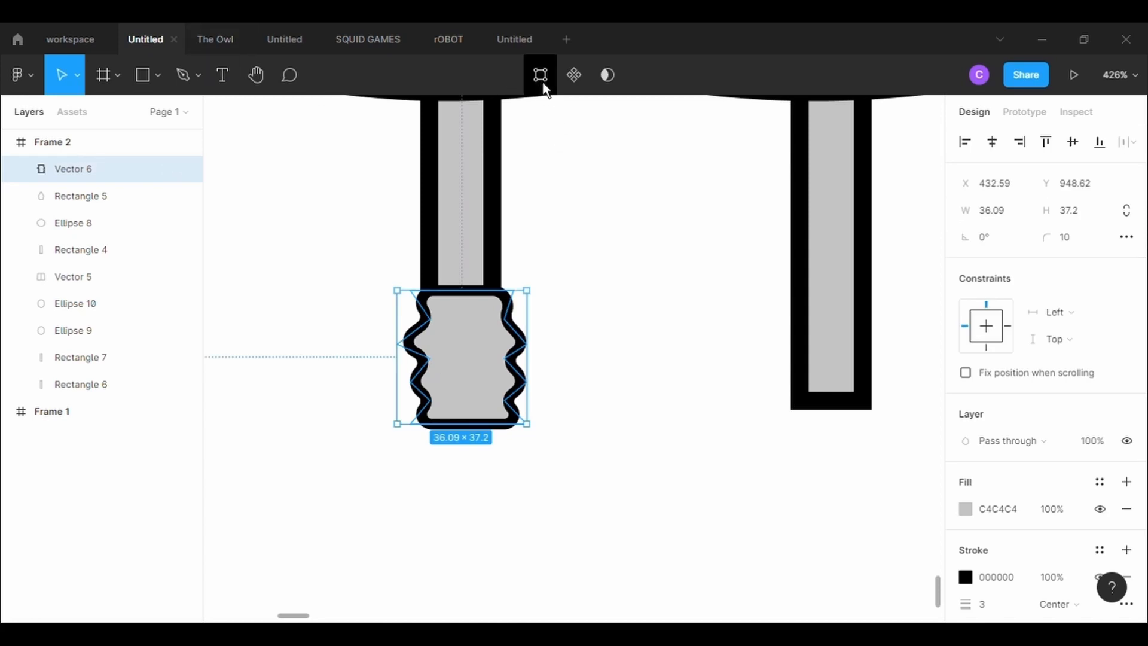
left_click(540, 75)
left_click(141, 74)
left_click_drag(469, 428, 476, 449)
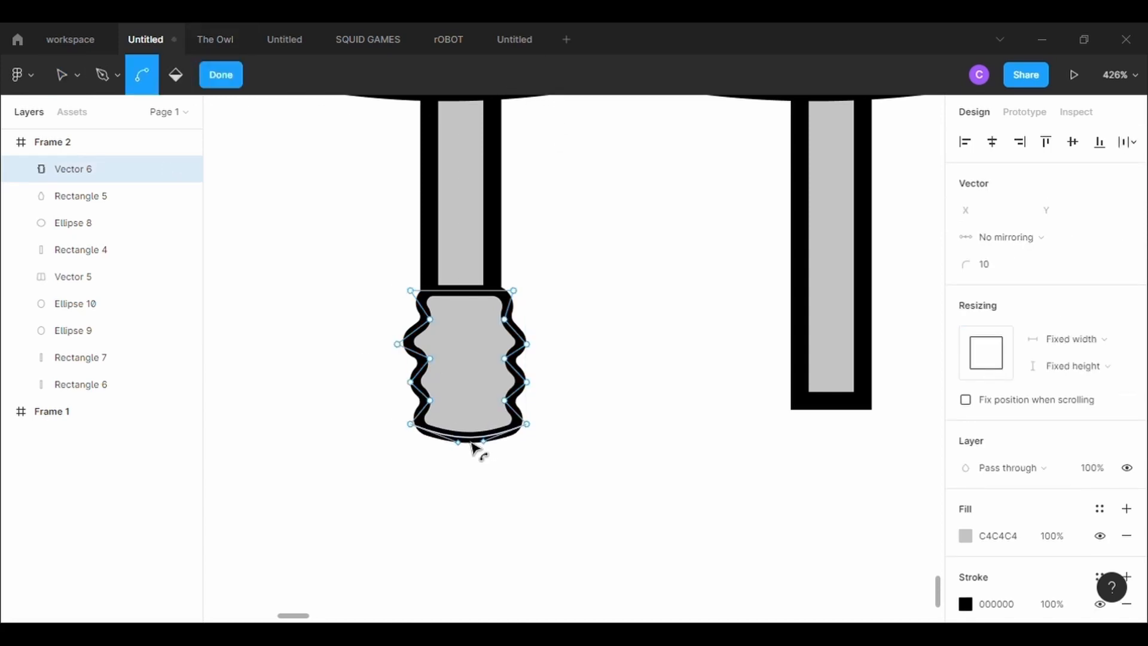
key("Escape")
Draw a shoe outline about 72 × 40 below the sock with the Pen tool, from its lower-left corner around the toe, sole and heel.
left_click(183, 75)
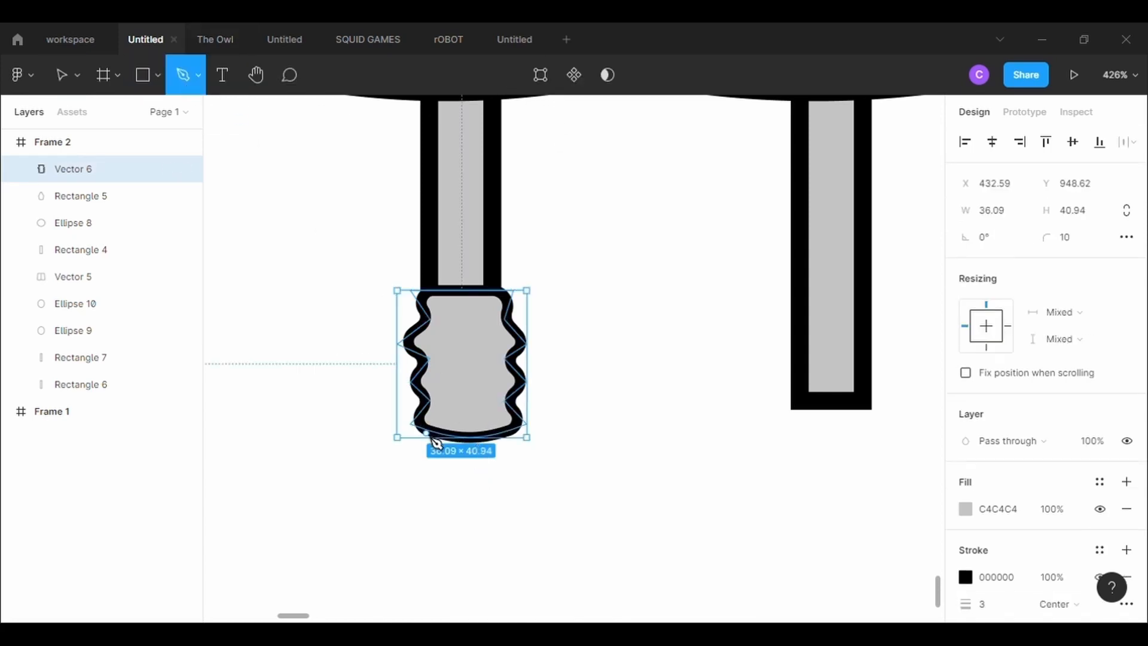
key("Escape")
left_click(423, 482)
left_click(189, 83)
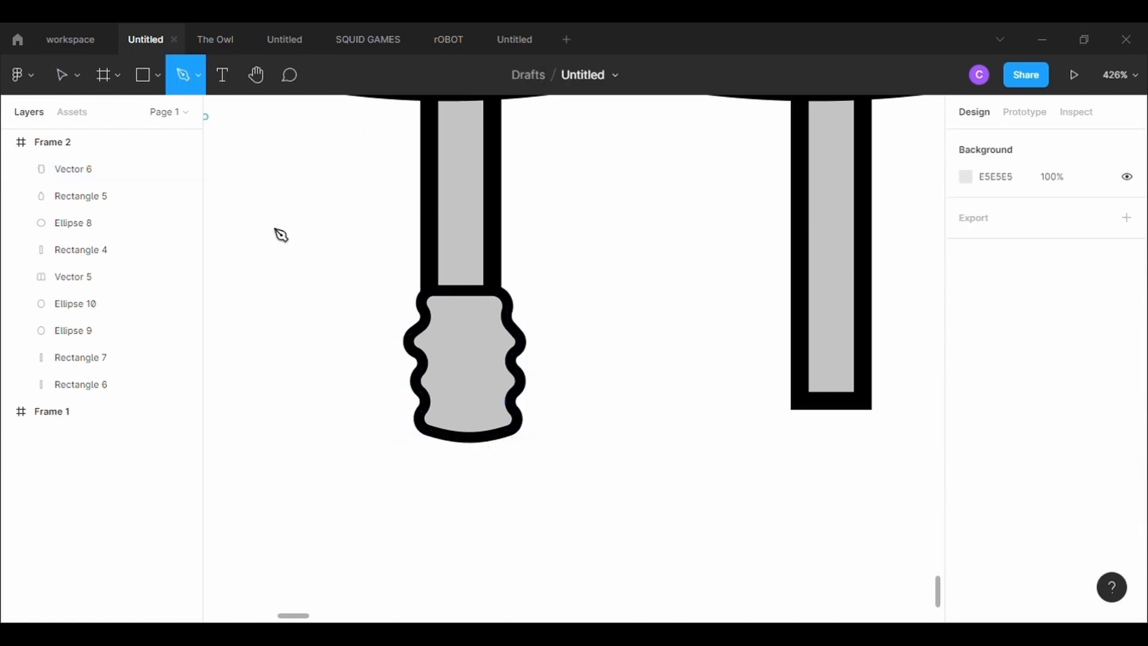
left_click_drag(416, 427, 404, 432)
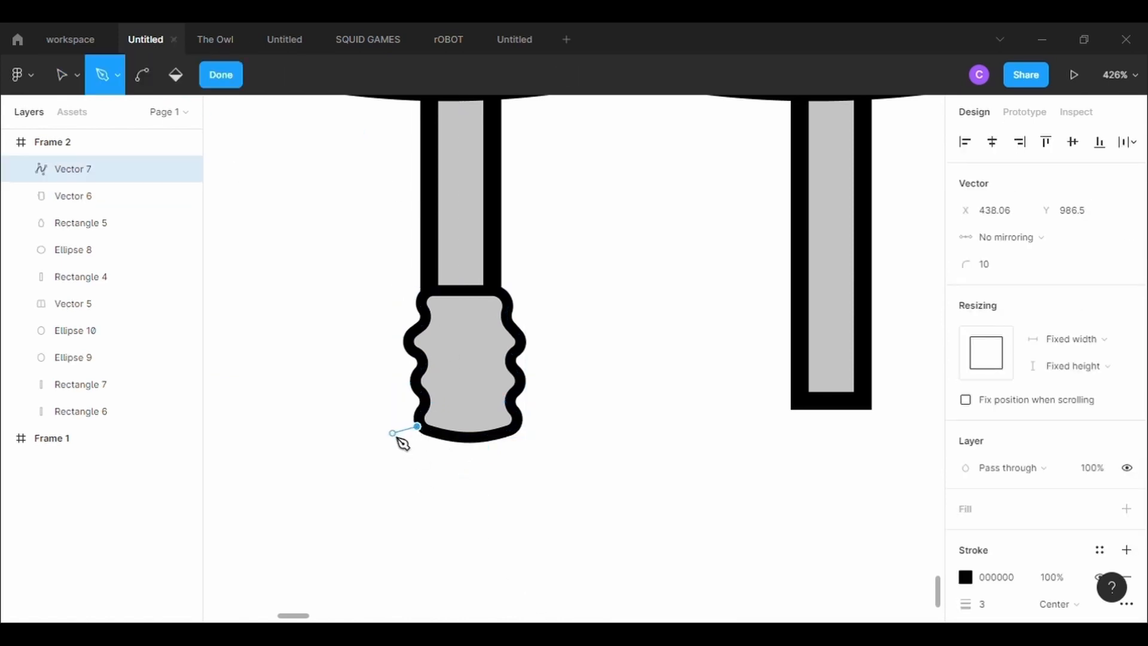
left_click(372, 435)
left_click(339, 465)
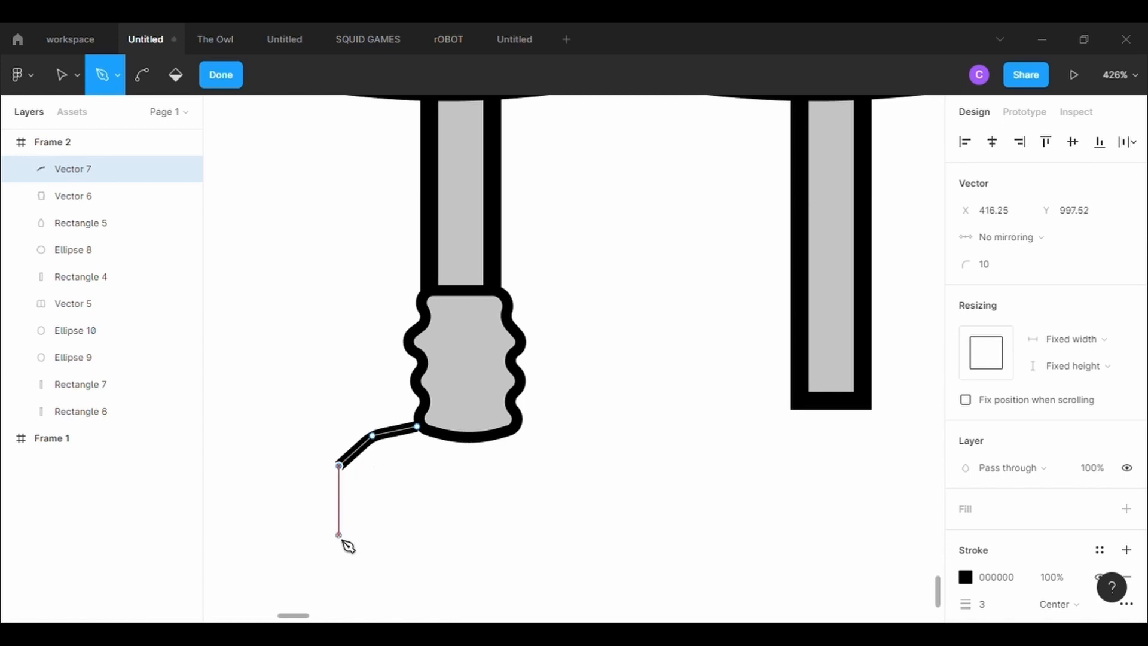
left_click_drag(313, 502, 324, 522)
left_click(327, 546)
left_click(372, 562)
left_click(417, 562)
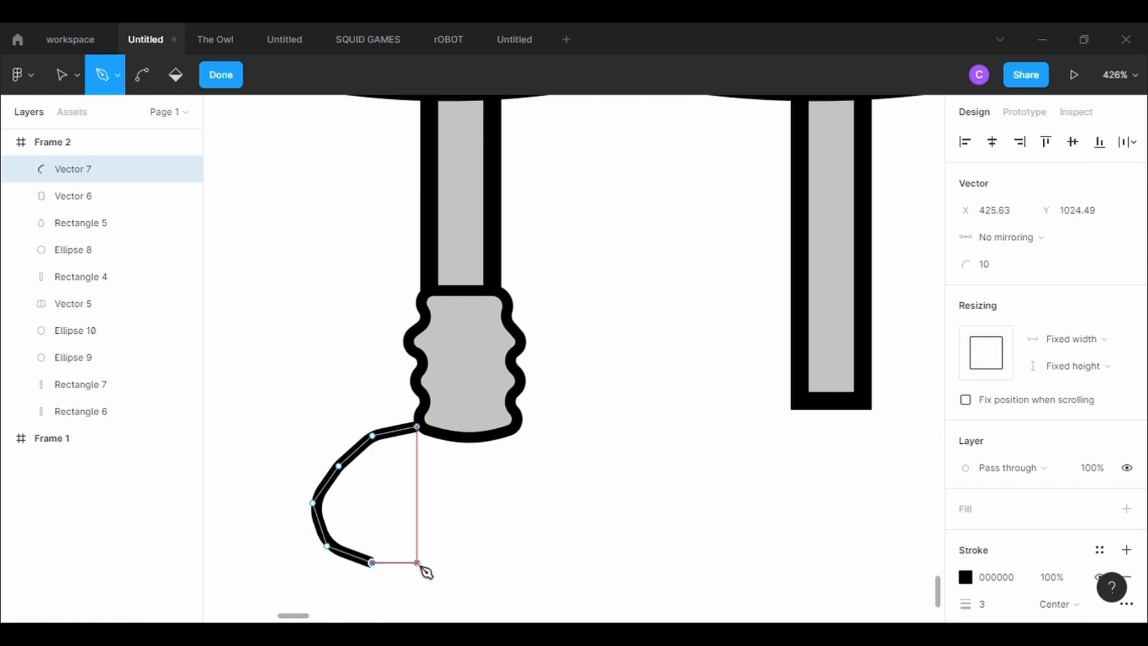
left_click(468, 531)
left_click(508, 552)
left_click(531, 541)
left_click(560, 513)
left_click(569, 483)
left_click(569, 446)
left_click(519, 421)
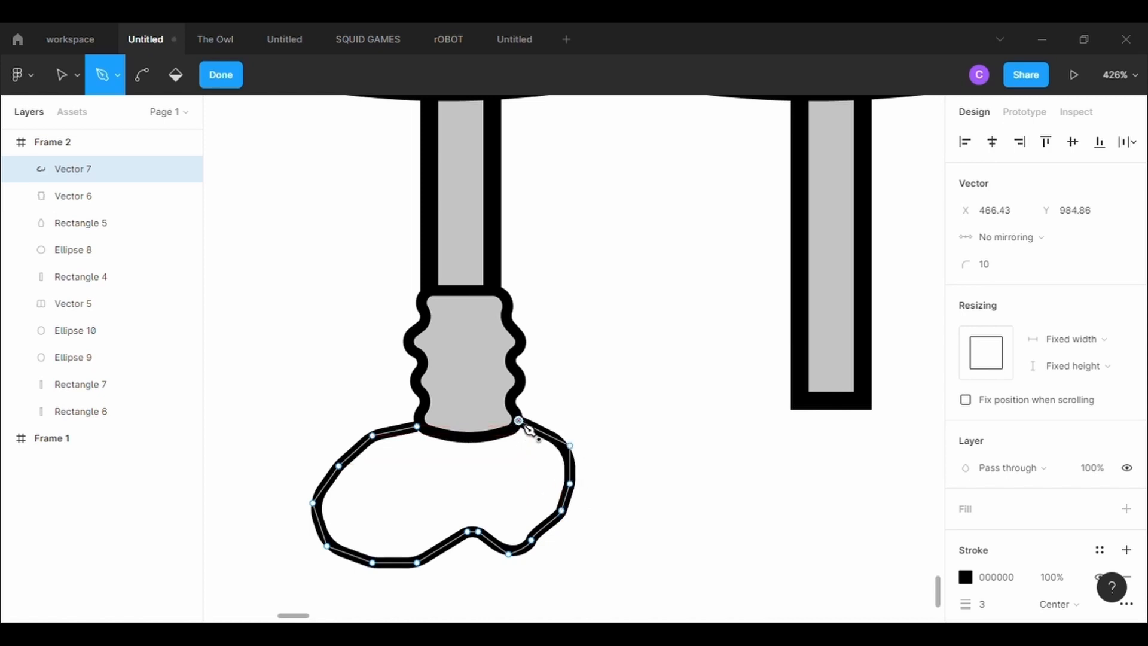
Close the shoe outline along the sock's bottom edge and fill it with dark red 990B0B.
left_click(1018, 508)
left_click(965, 536)
left_click_drag(908, 399, 931, 282)
left_click(437, 422)
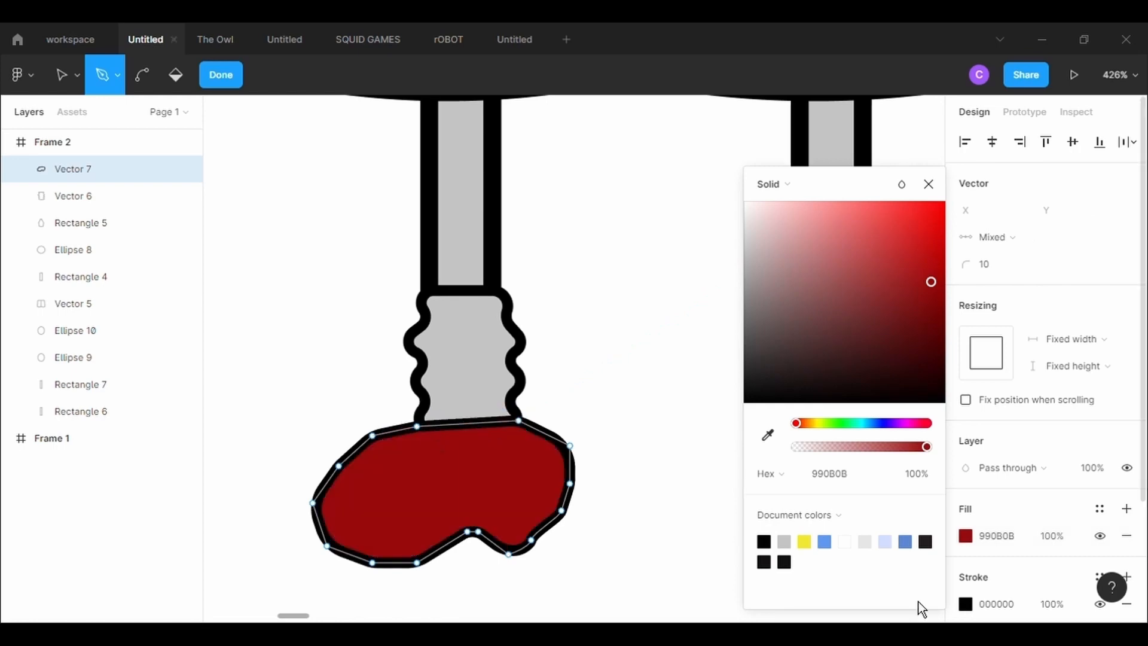
key("Escape")
left_click(929, 184)
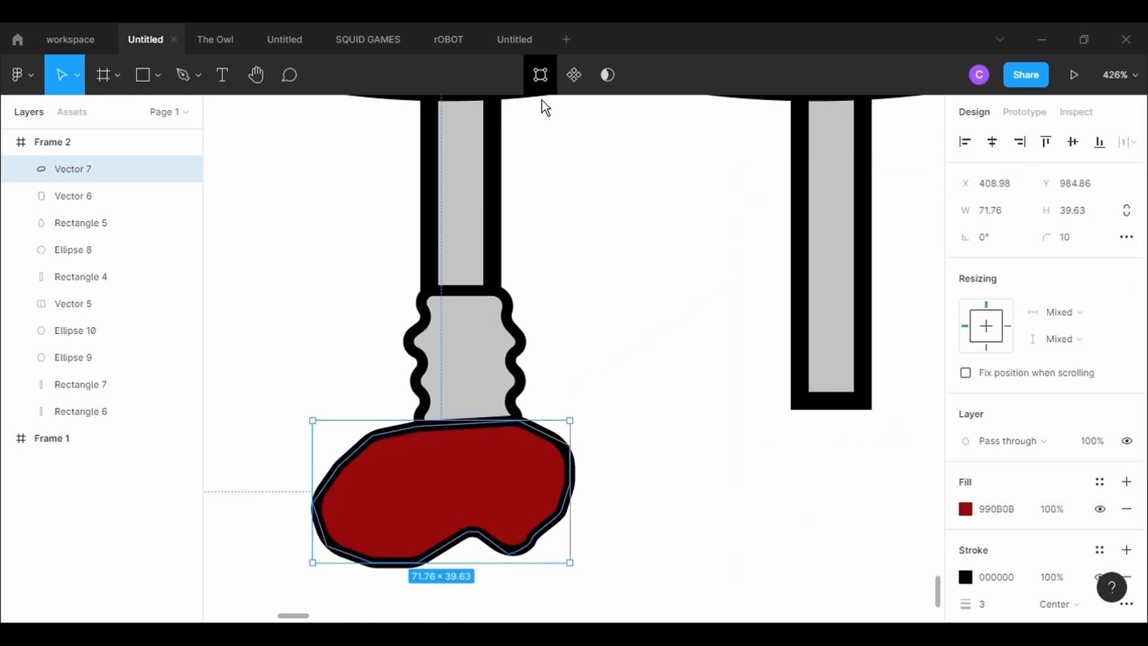
Add a point midway on the shoe's top edge, pull it down along the sock's curve and give it a corner radius of 100.
left_click(540, 75)
scroll(513, 350, "down", 3)
left_click_drag(478, 348, 475, 360)
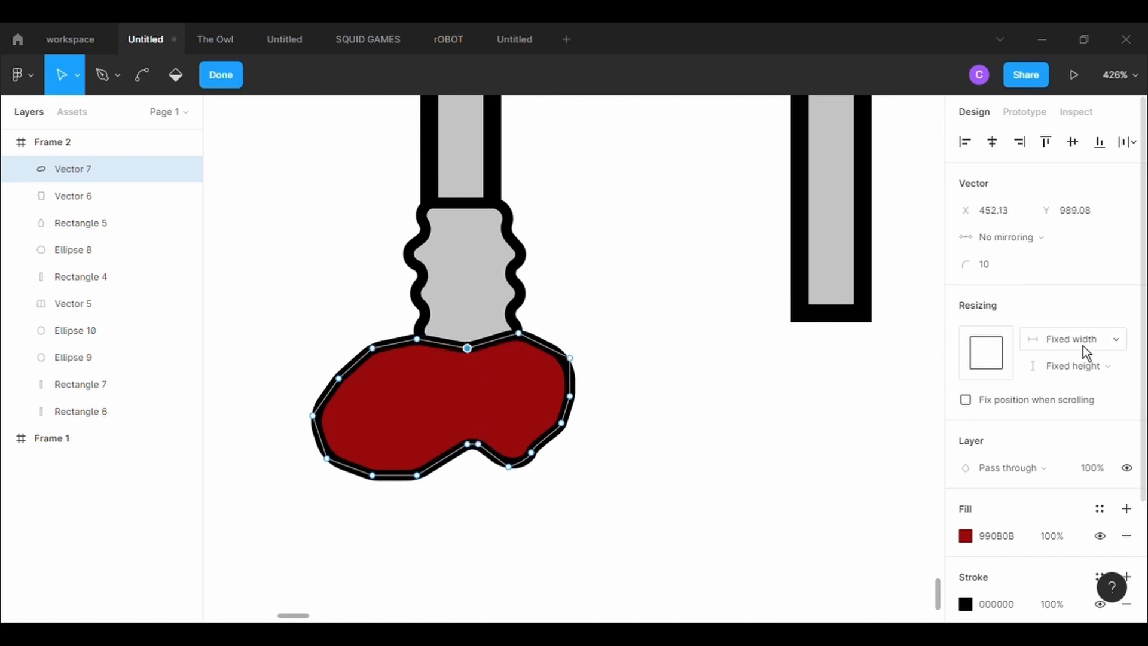
type("100")
key("Return")
left_click_drag(474, 354, 480, 366)
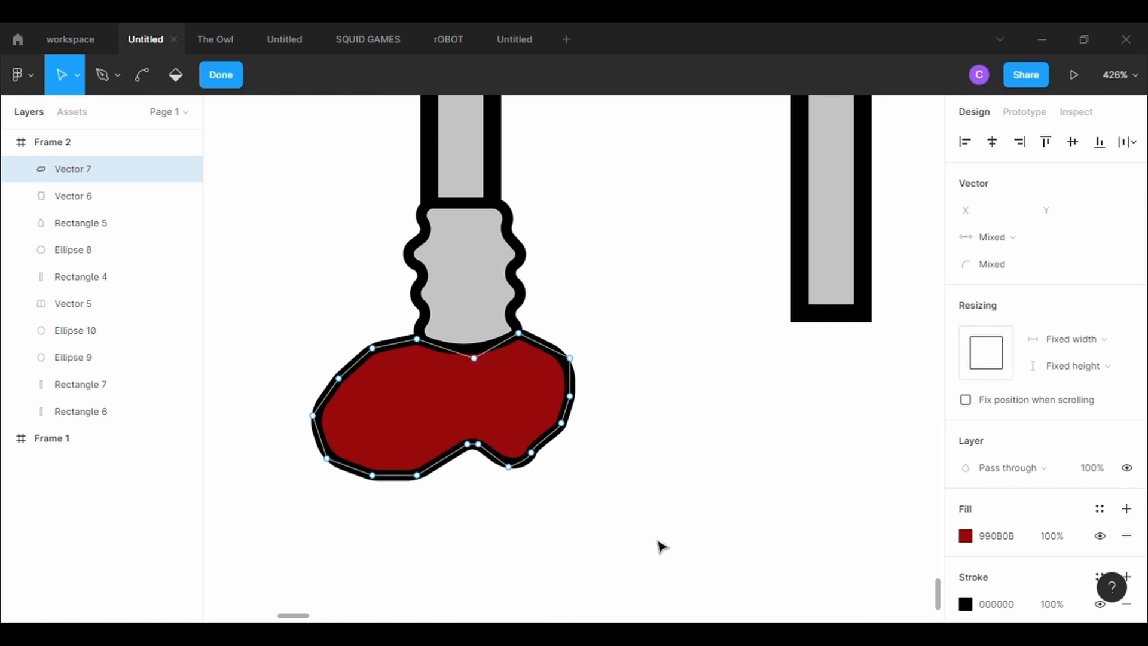
Reshape the shoe's underside by moving the heel and arch points into a smoother slope and the toe points outward and down.
left_click_drag(562, 424, 575, 400)
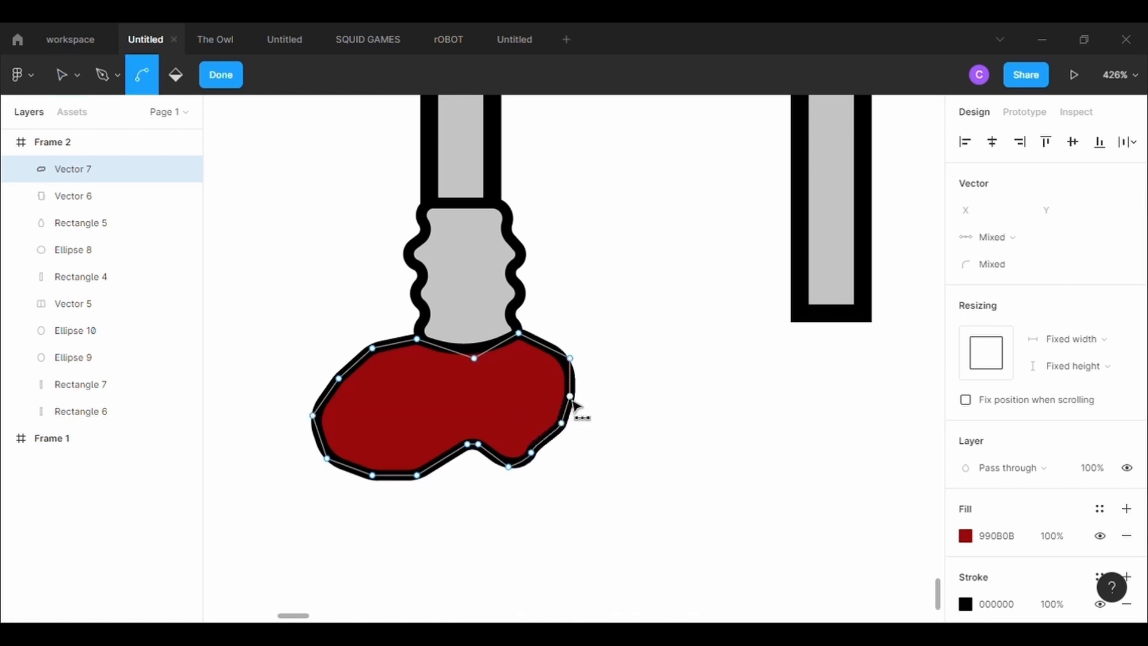
left_click_drag(543, 452, 560, 427)
key("ctrl+z")
left_click_drag(468, 444, 357, 496)
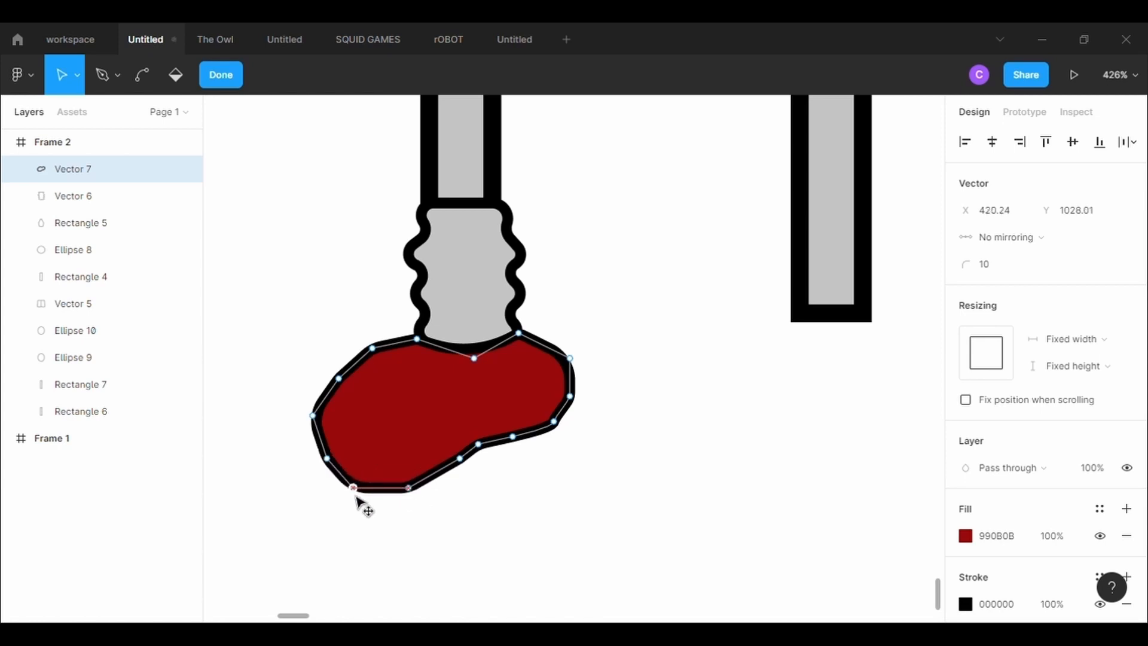
left_click_drag(329, 461, 314, 470)
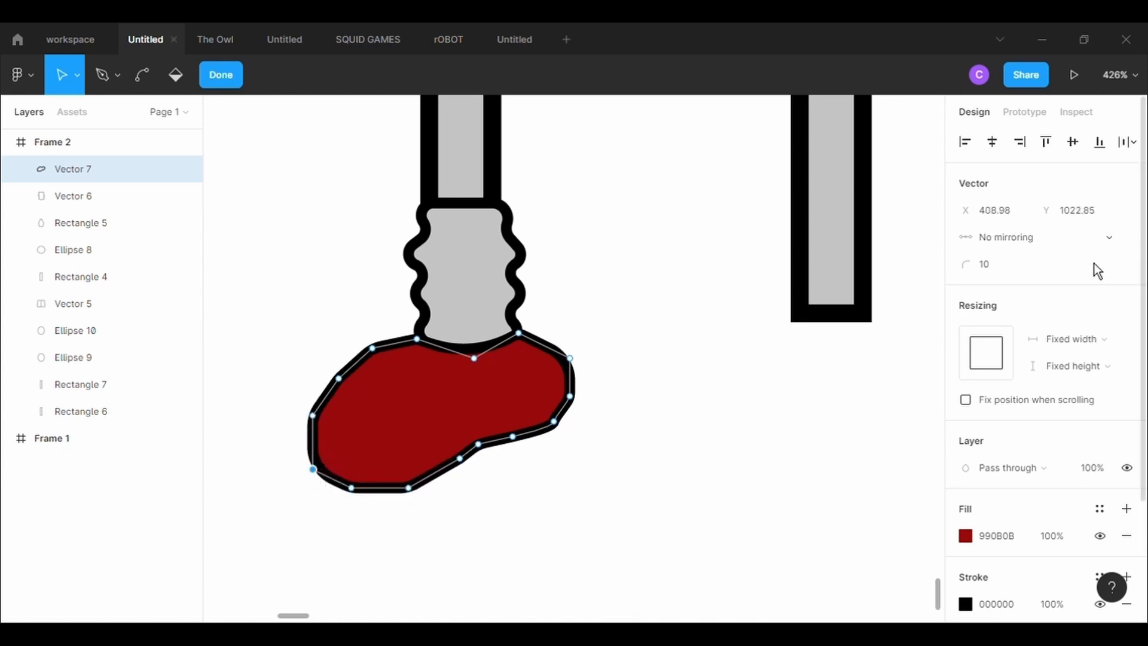
Select all points of the shoe and set their corner radius to 100.
left_click_drag(682, 472, 310, 339)
left_click_drag(615, 513, 302, 339)
left_click(1011, 268)
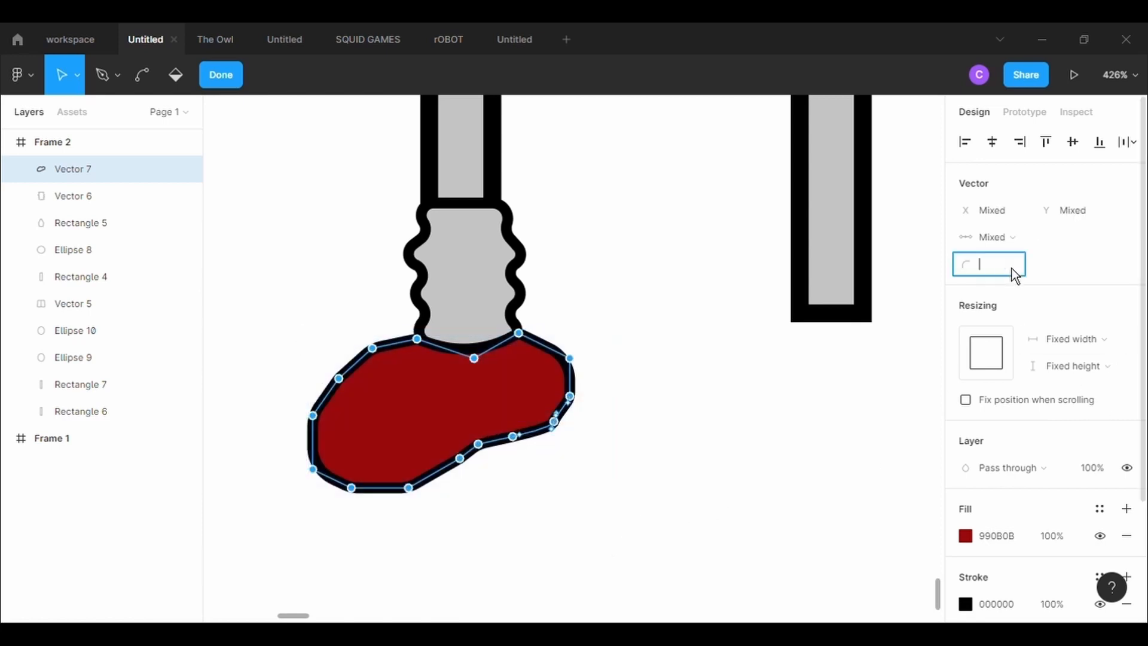
type("100")
key("Return")
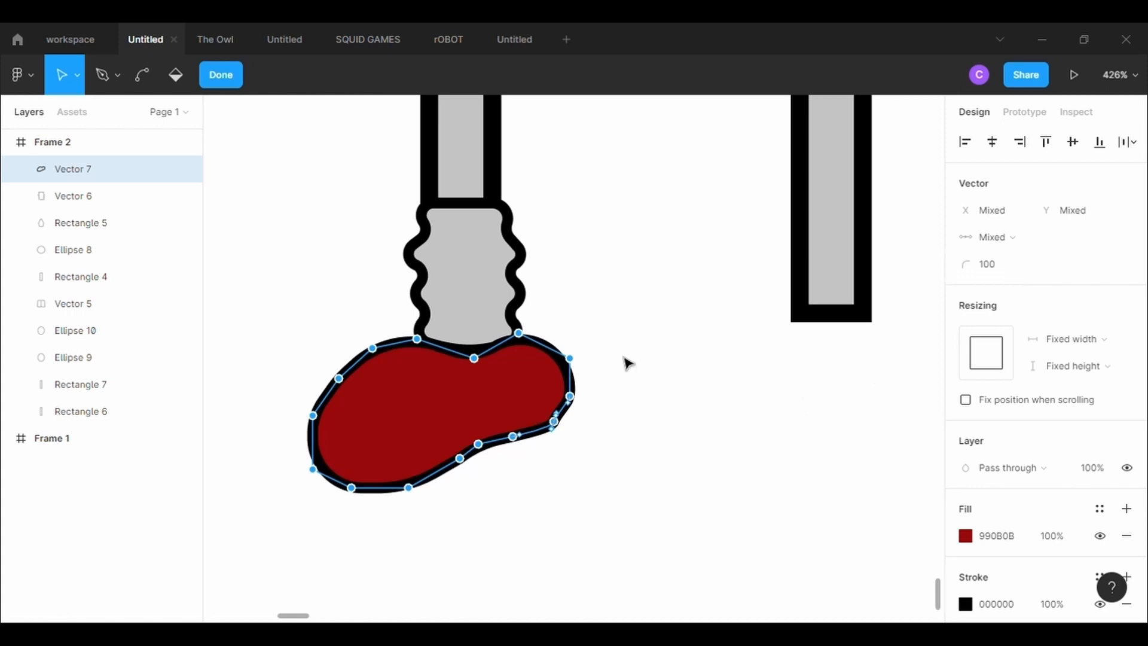
Pull the shoe's heel points inward and adjust the nearby sole points to give it a narrower, slanted heel.
left_click_drag(571, 360, 544, 442)
left_click(622, 460)
left_click_drag(571, 399, 558, 398)
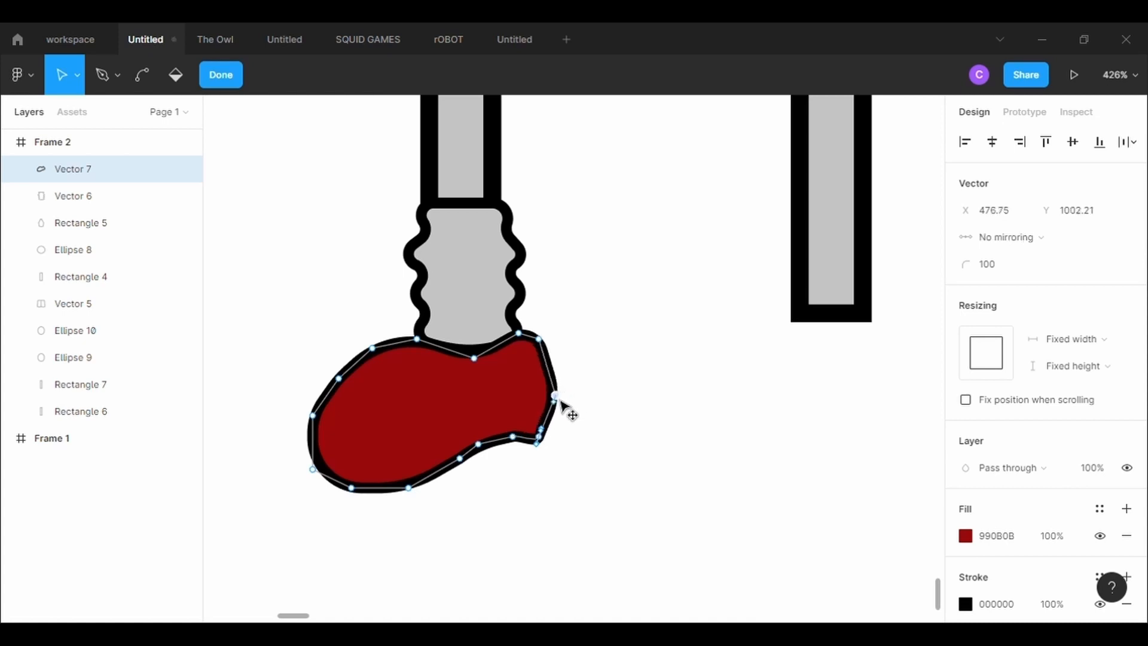
left_click_drag(516, 443, 548, 429)
left_click(615, 514)
left_click(615, 514)
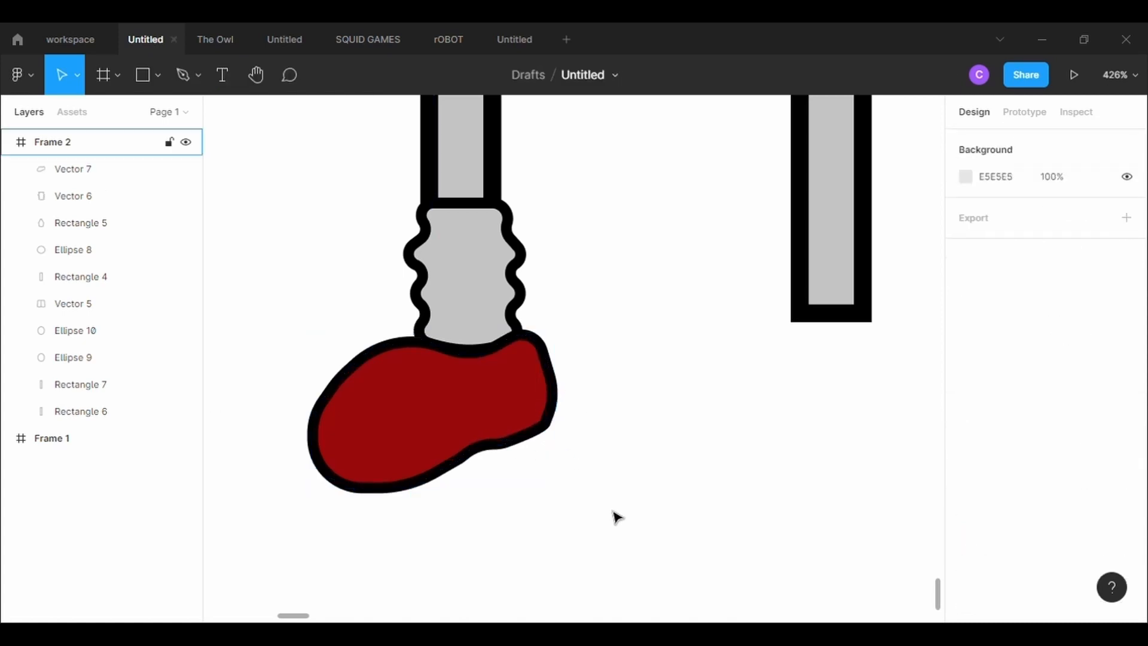
Enlarge the shoe to about 83 by 53 from its lower heel corner.
scroll(617, 517, "down", 10)
scroll(617, 517, "up", 4)
scroll(618, 517, "up", 5)
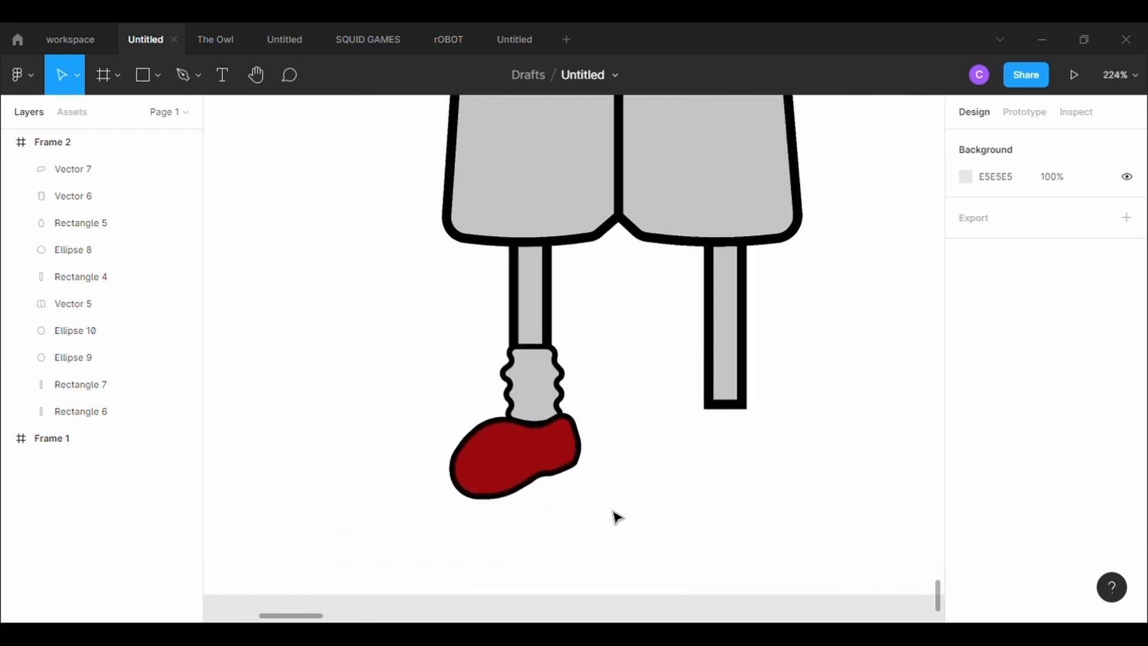
left_click(560, 462)
left_click_drag(591, 509, 603, 526)
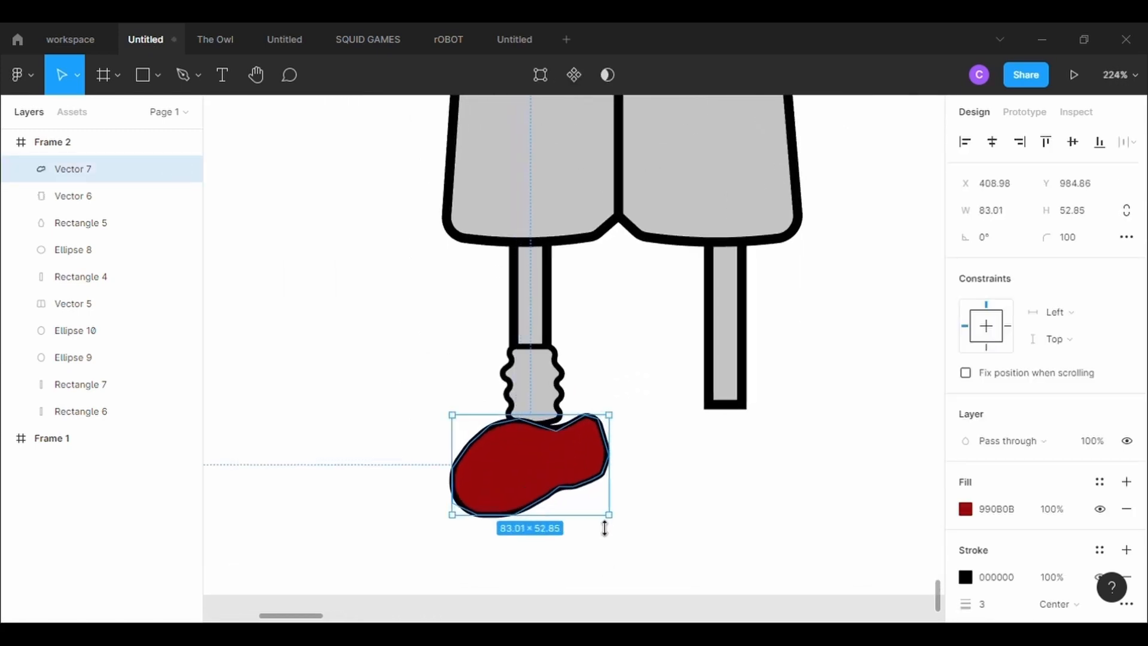
Reshape the enlarged shoe by fitting its top-edge points to the sock's bottom curve and rounding the heel points.
key("Return")
scroll(627, 410, "up", 5)
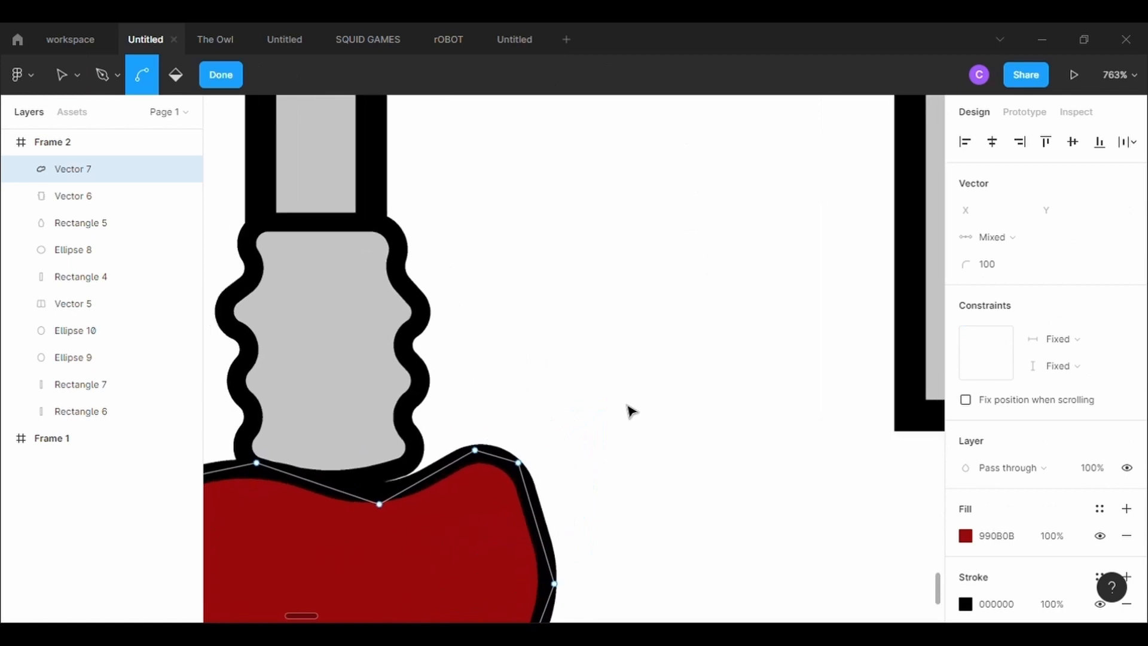
scroll(627, 410, "down", 4)
left_click(433, 432)
left_click_drag(433, 432, 424, 425)
left_click_drag(552, 432, 572, 479)
left_click_drag(576, 528, 563, 536)
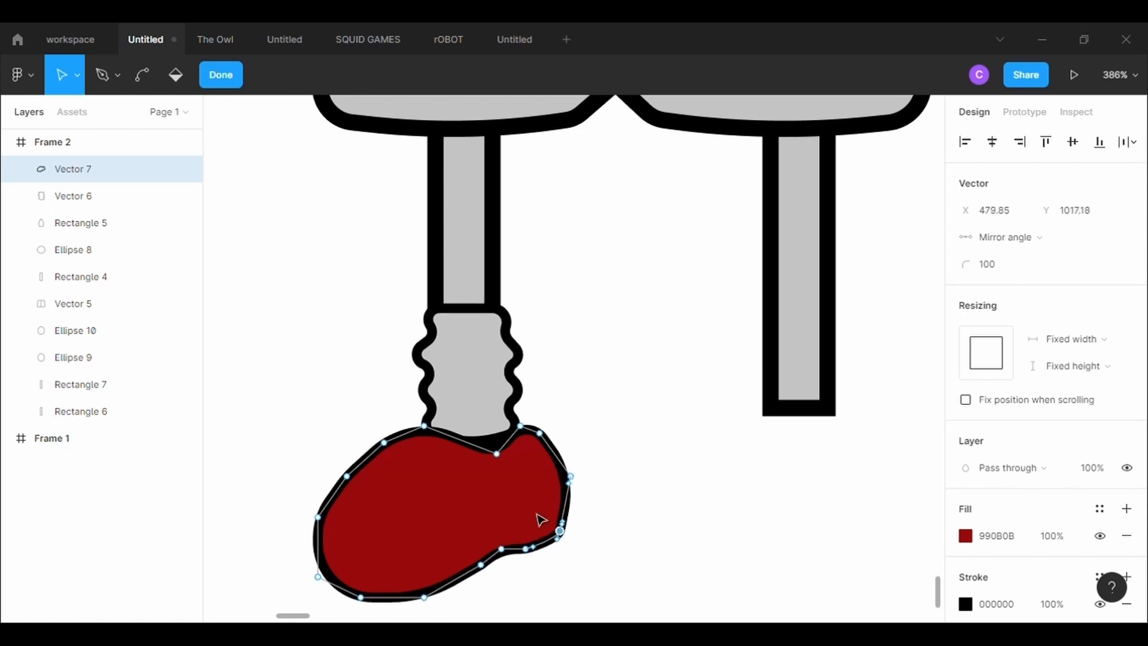
left_click_drag(502, 458, 475, 448)
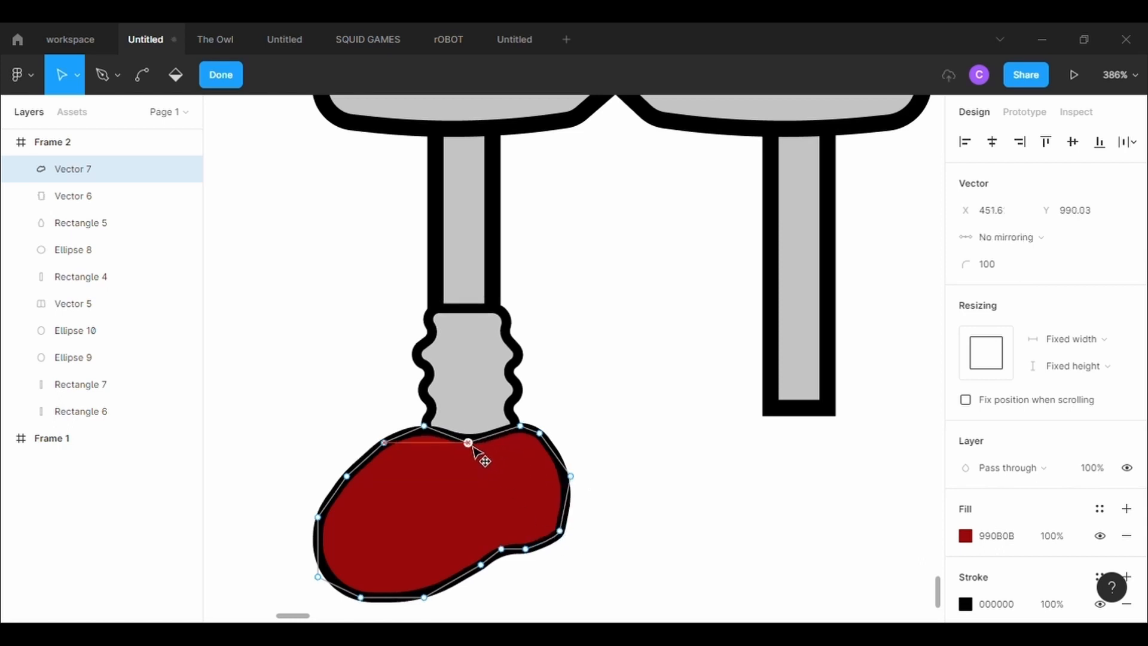
left_click(683, 533)
Move the shoe's front points outward to form a longer, rounder toe, widening the shoe to about 88.
left_click(353, 496)
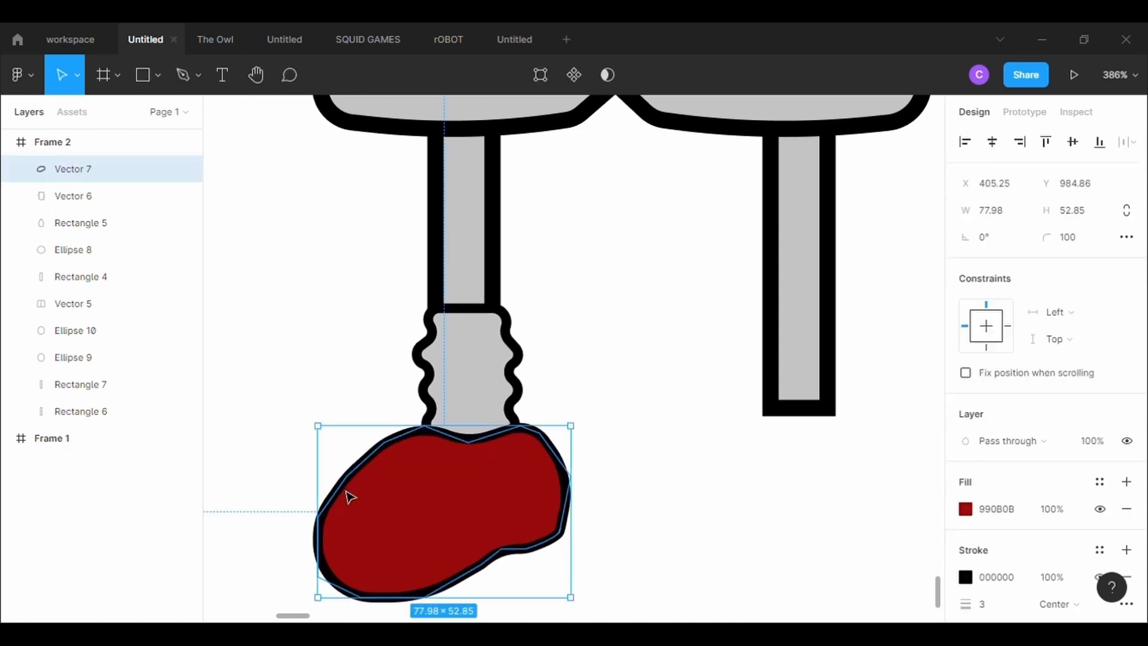
left_click(537, 79)
left_click_drag(350, 485, 379, 439)
left_click_drag(319, 518, 289, 527)
left_click_drag(319, 578, 306, 580)
key("Escape")
left_click(709, 548)
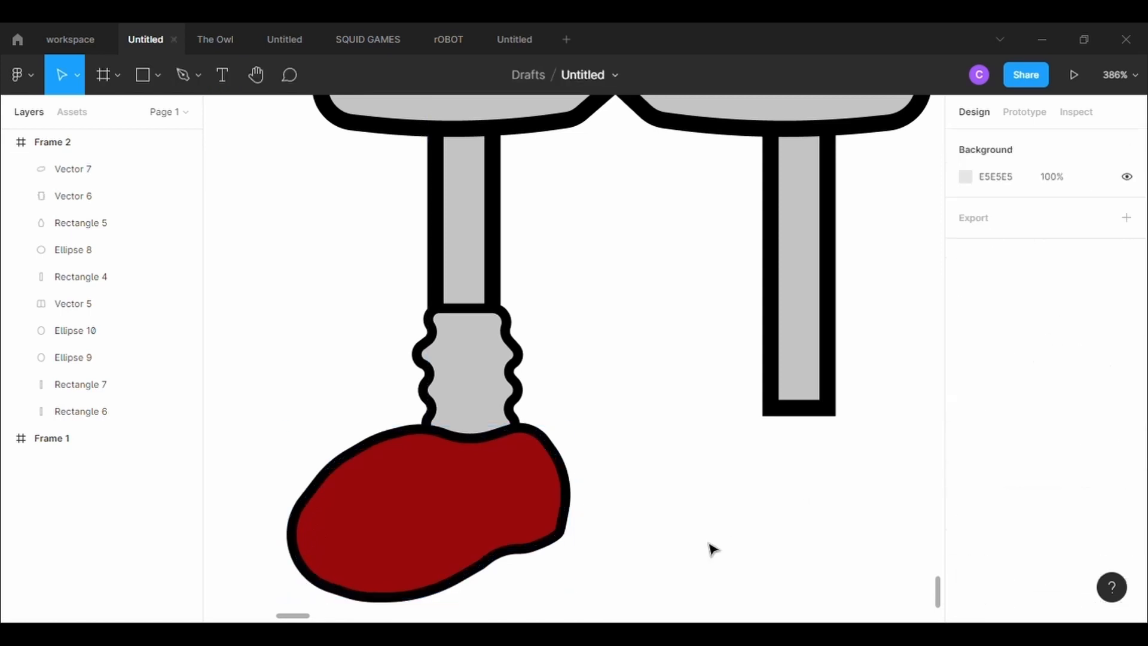
Duplicate the shoe, shift the copy slightly straight down and send it behind all other shapes.
scroll(712, 548, "down", 3)
scroll(711, 548, "down", 2)
scroll(711, 548, "up", 2)
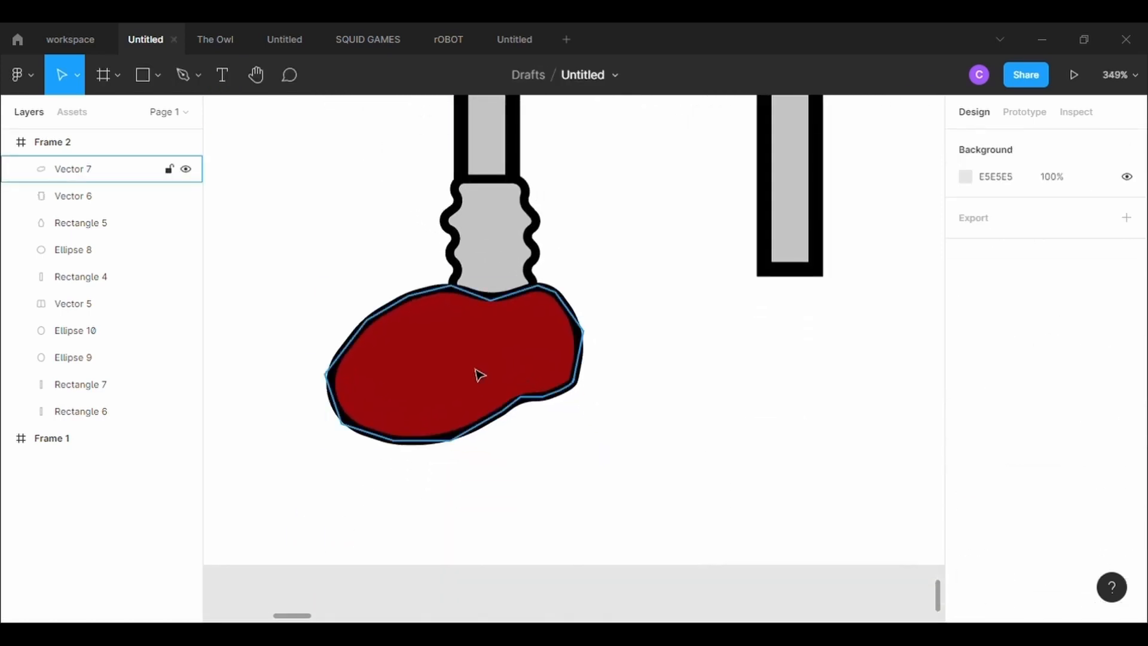
left_click(477, 377)
key("ctrl+c")
key("ctrl+v")
left_click_drag(475, 381, 518, 416)
right_click(451, 421)
left_click(490, 297)
Fill the offset shoe copy with black to serve as the sole.
left_click(965, 509)
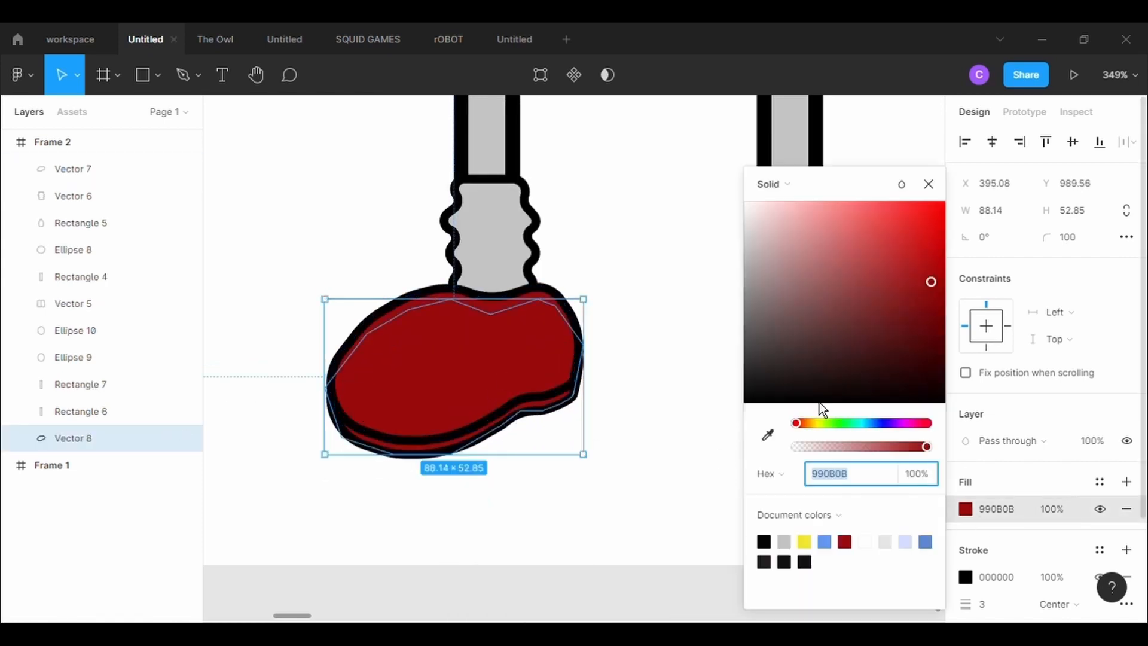
left_click(761, 386)
left_click(678, 453)
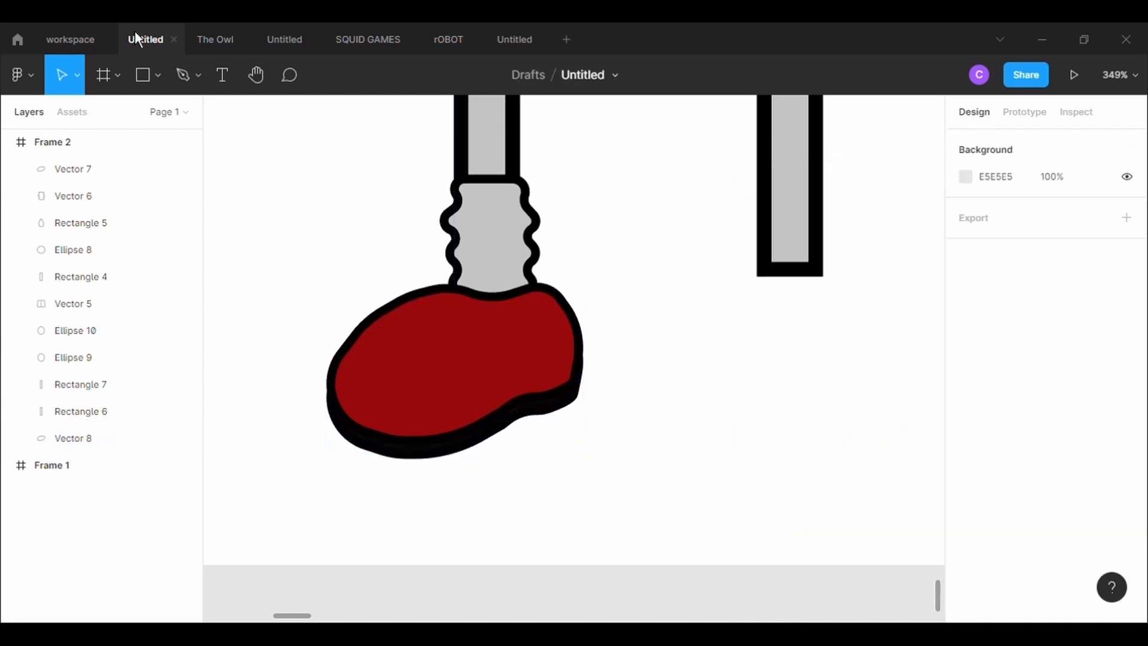
Draw a closed slanted lace strip about 18 by 13 on the shoe's upper toe edge with the Pen tool.
key("p")
left_click(334, 365)
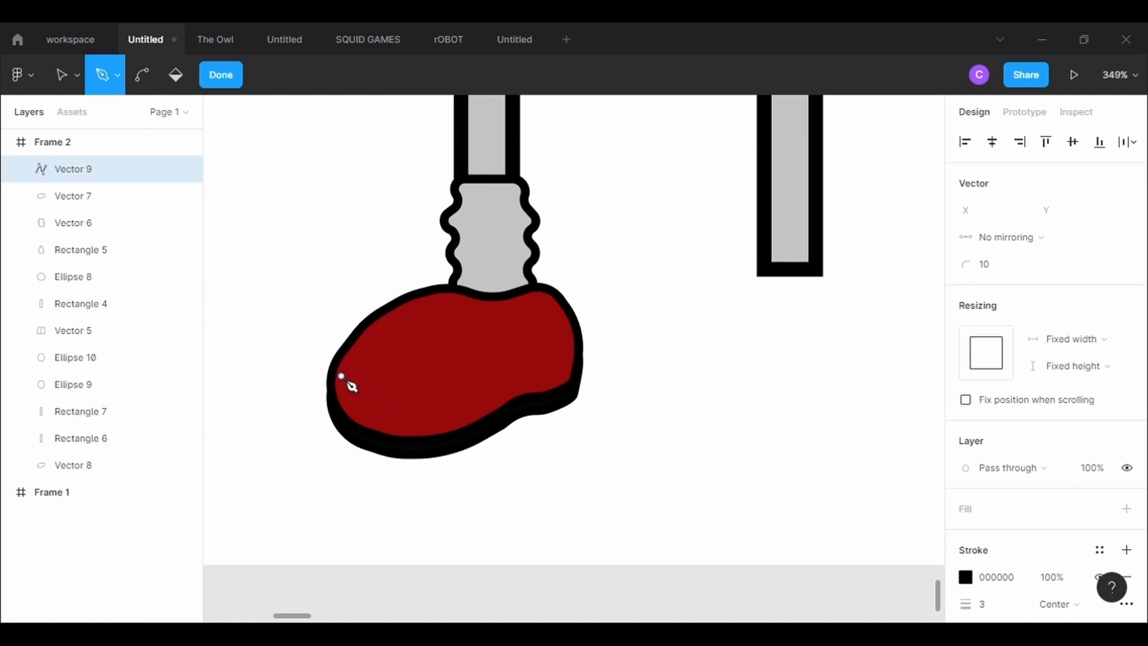
left_click(384, 383)
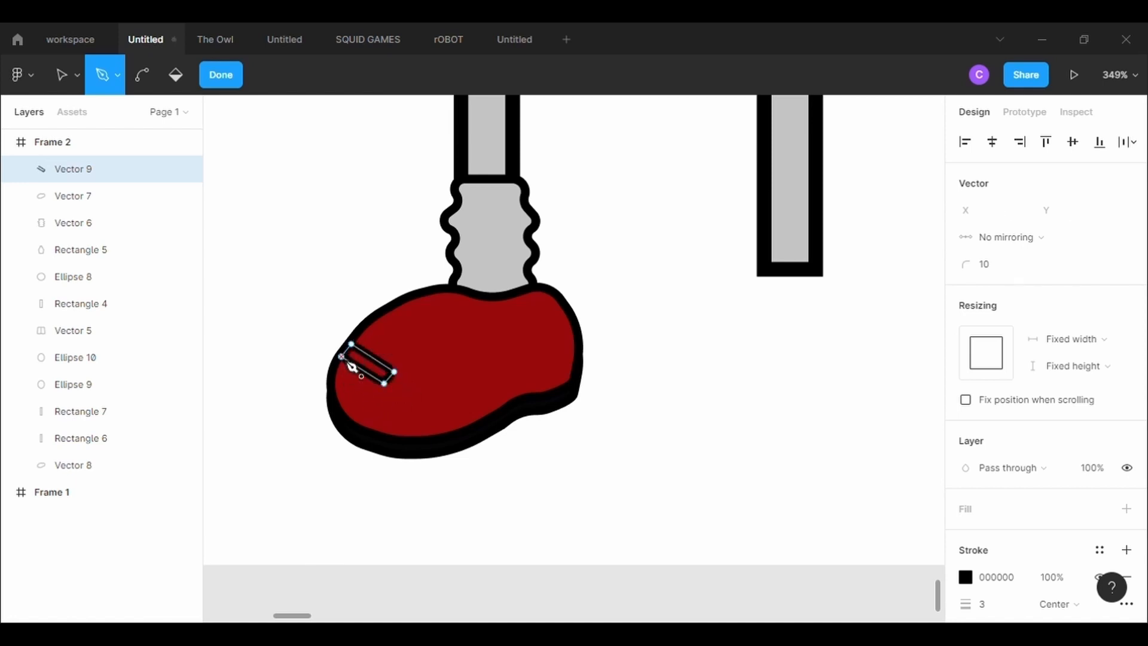
key("Escape")
Paste two copies of the lace strip and space them up along the shoe's top edge towards the sock.
key("ctrl+c")
key("ctrl+v")
left_click_drag(378, 371, 438, 321)
key("ctrl+v")
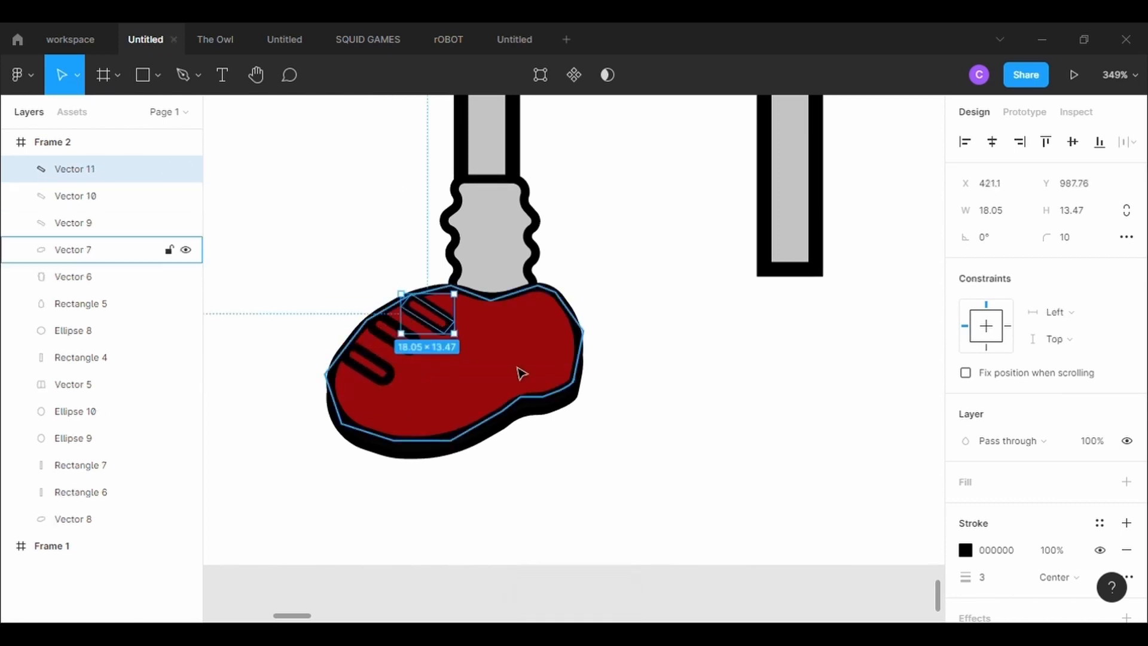
left_click(620, 456)
scroll(620, 456, "down", 5)
scroll(620, 456, "up", 3)
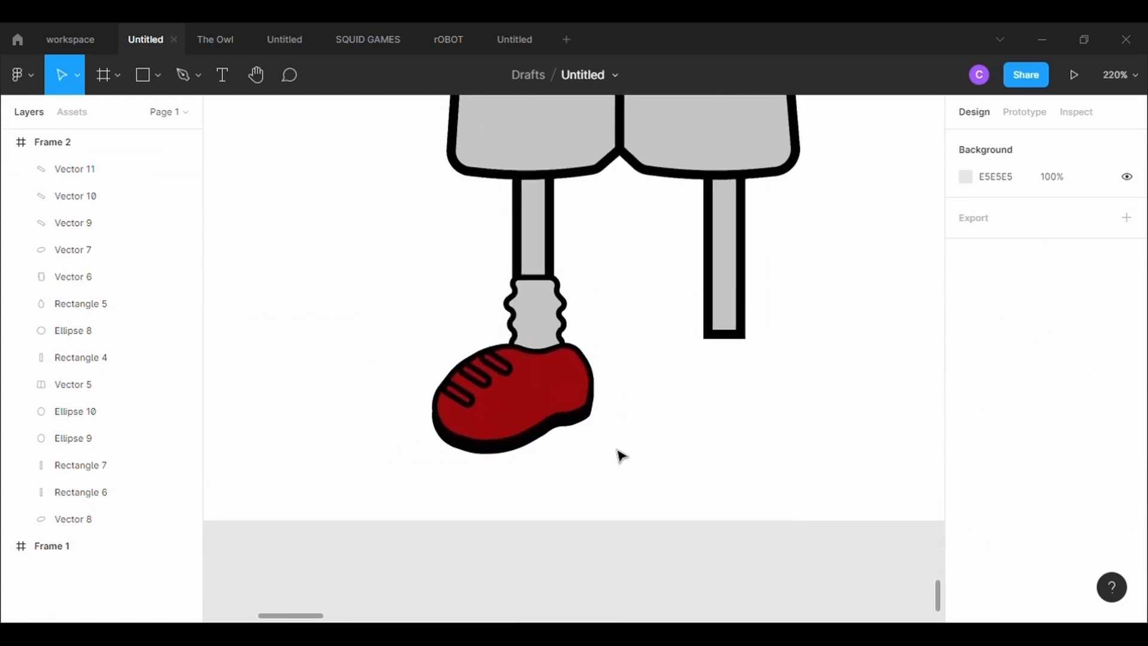
Add a C4C4C4 fill to each of the three lace strips on the shoe.
scroll(619, 456, "up", 2)
left_click(476, 348)
left_click(968, 482)
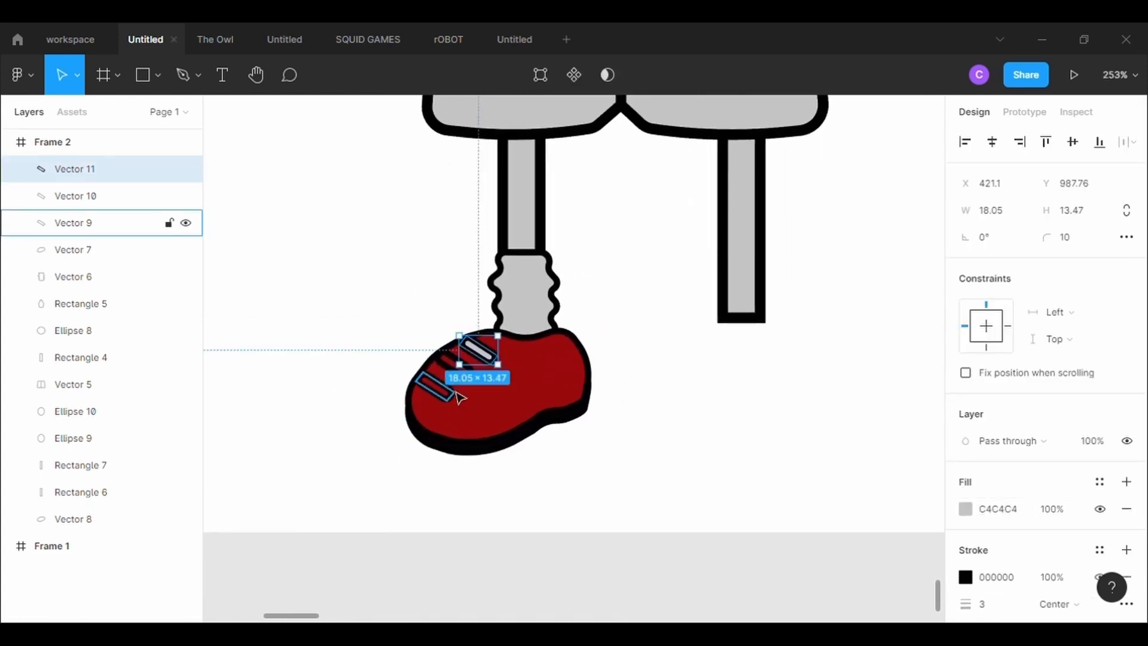
left_click(572, 459)
left_click(466, 369)
left_click(989, 490)
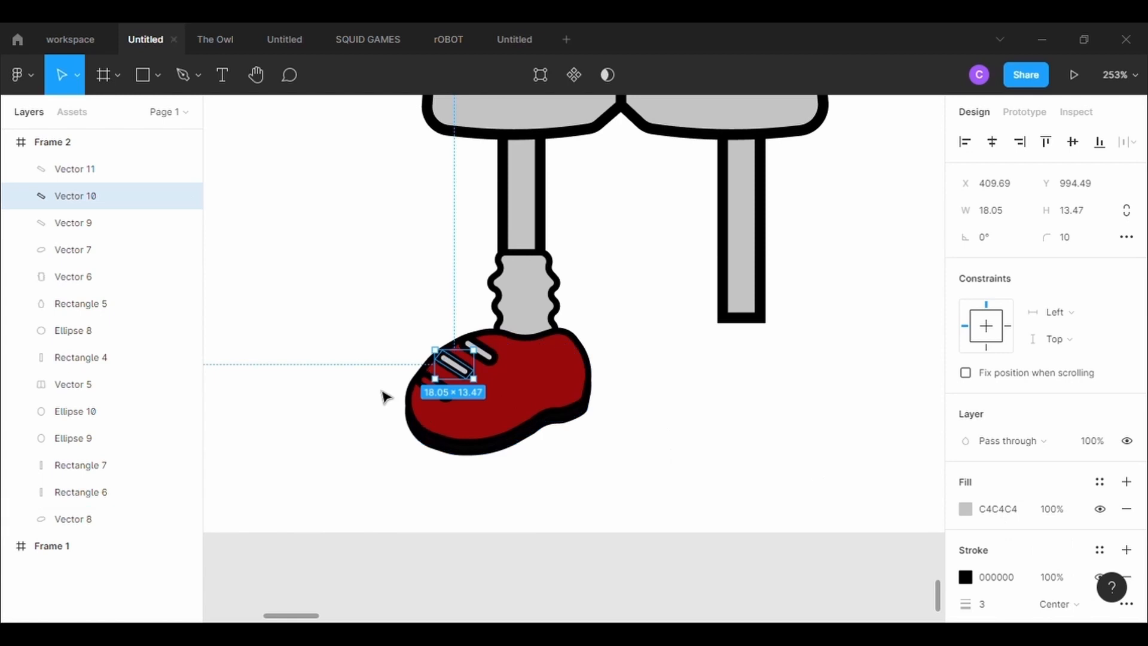
left_click(386, 396)
left_click(436, 389)
left_click(1027, 489)
left_click(884, 474)
Duplicate the sock, shoe, sole and laces together, flip the copy horizontally and place it on the right leg.
left_click(489, 442)
left_click_drag(489, 443, 418, 333)
key("ctrl+c")
key("ctrl+v")
key("shift+h")
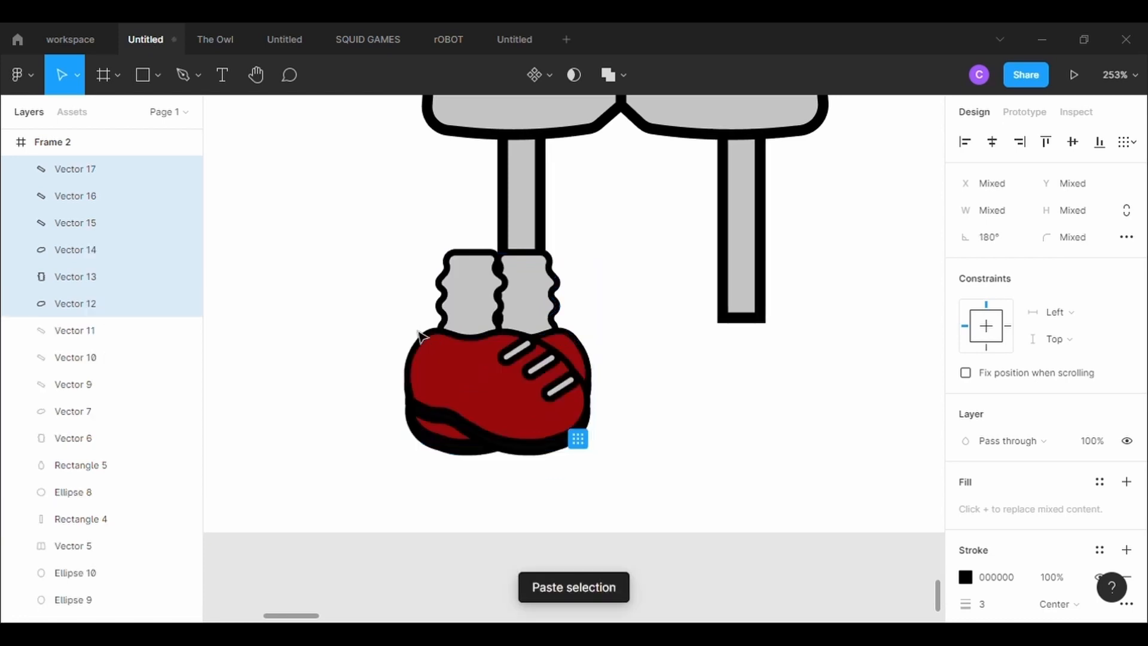
left_click_drag(474, 302, 747, 306)
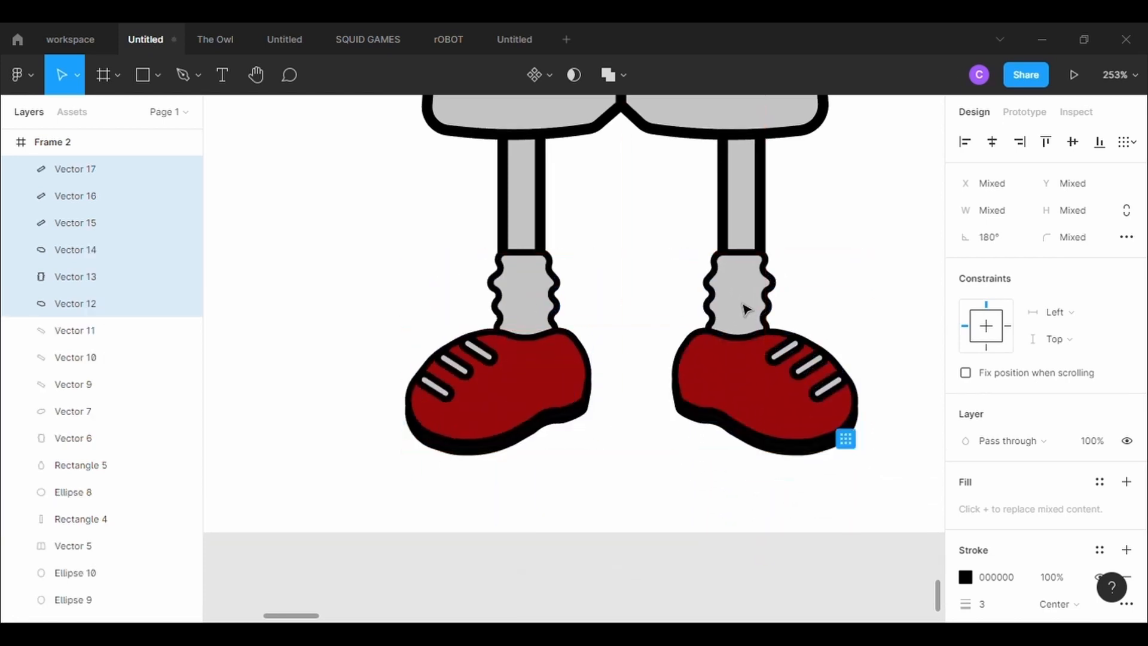
left_click(861, 315)
Change the fill of both socks to a near-white colour.
scroll(862, 317, "down", 5)
scroll(862, 316, "down", 3)
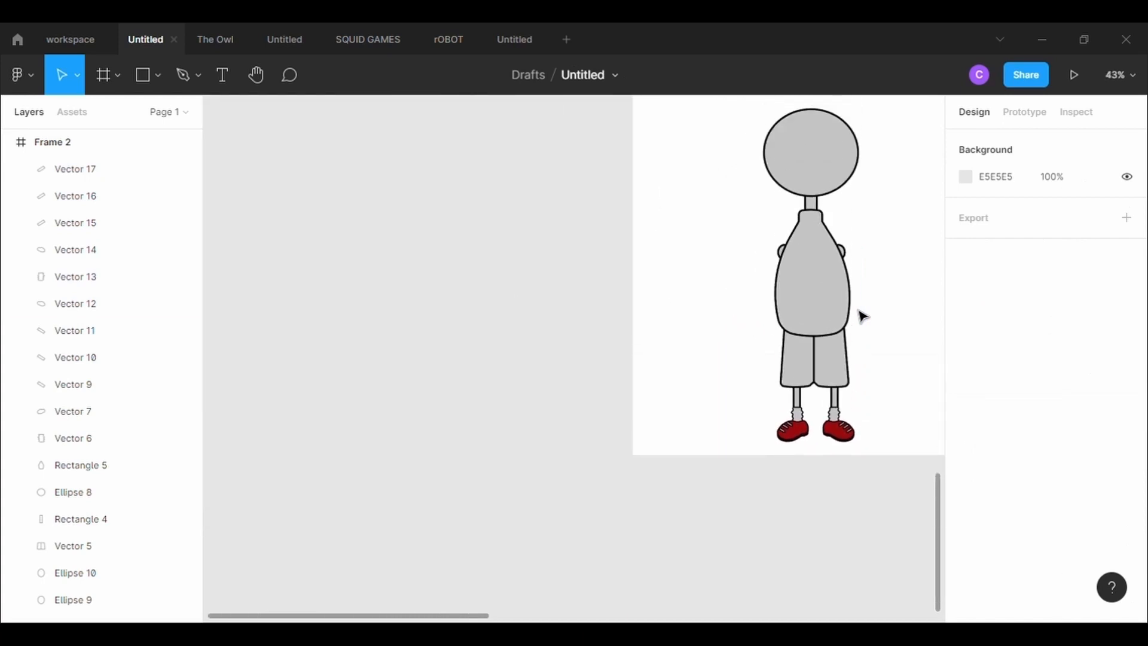
scroll(862, 317, "right", 1)
scroll(862, 317, "up", 5)
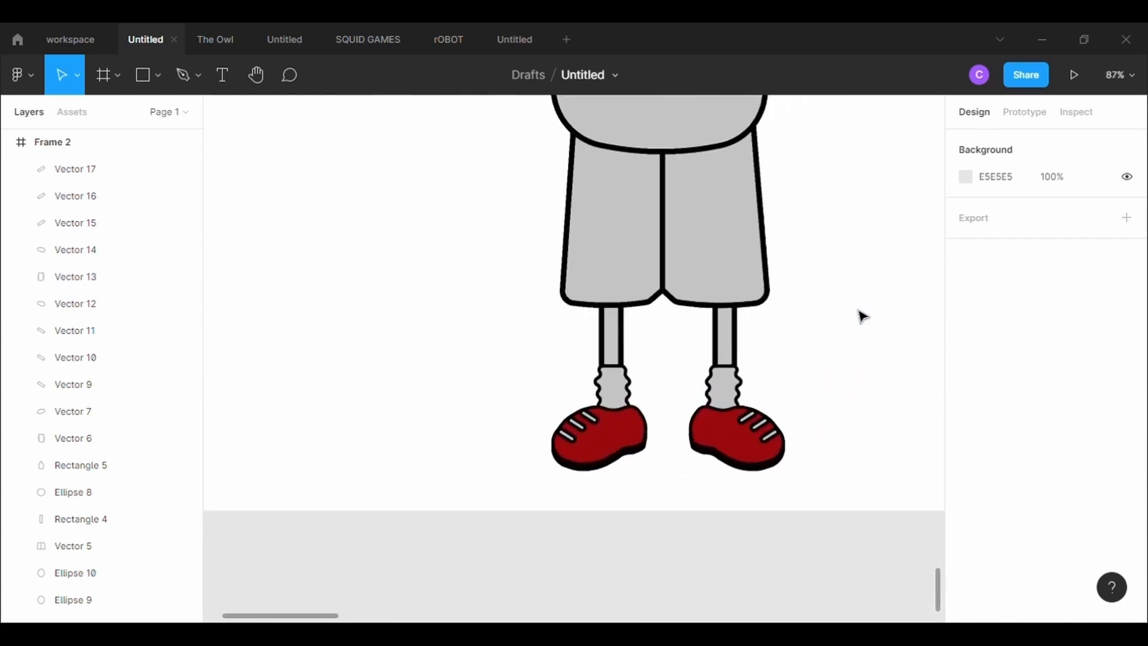
left_click(725, 394)
left_click(965, 508)
left_click_drag(815, 363, 761, 218)
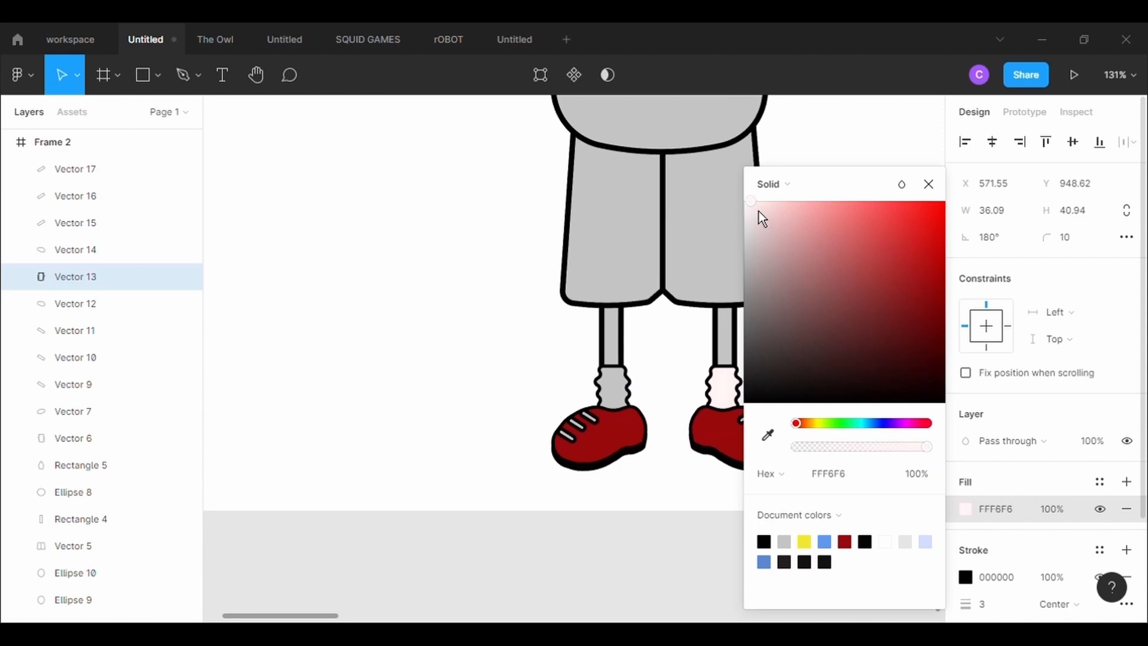
left_click(73, 438)
left_click(970, 514)
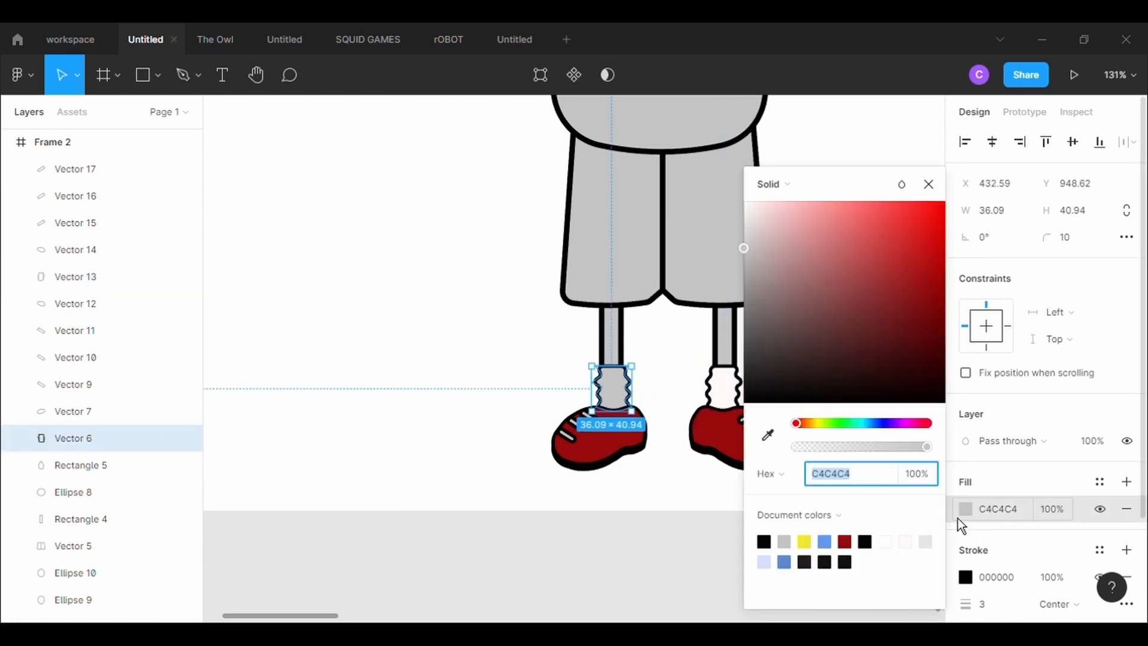
left_click_drag(752, 255, 755, 199)
left_click_drag(863, 189, 353, 244)
Set the corner radius of the two hem points beside the shorts' center notch to 50.
left_click(670, 229)
left_click(540, 74)
left_click(649, 302)
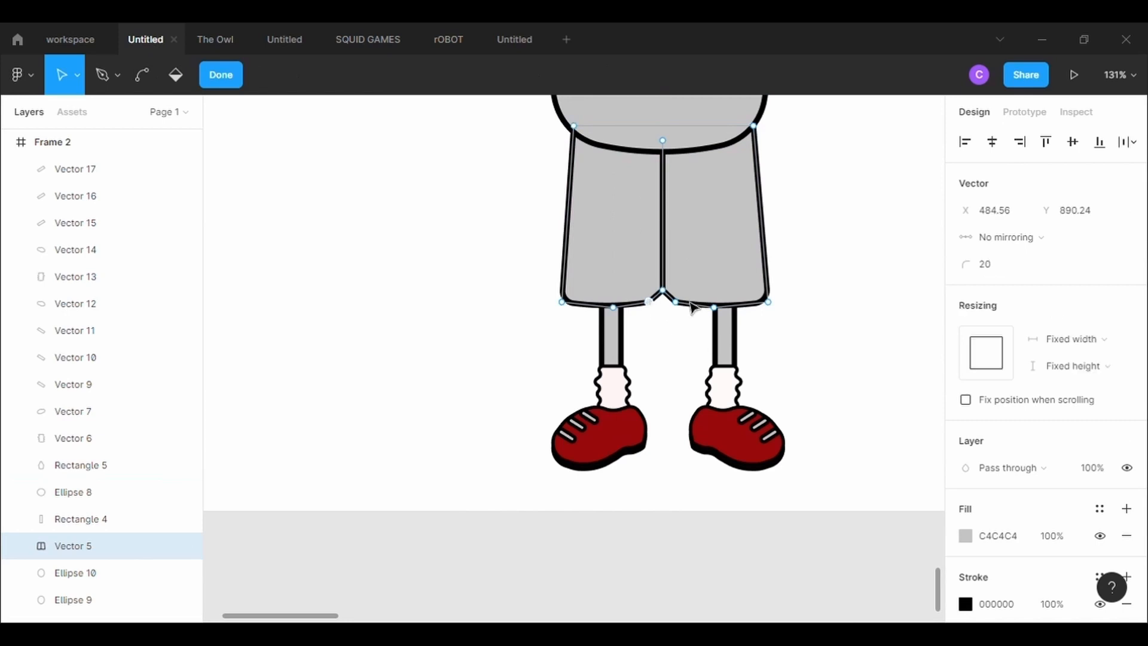
type("20")
key("Return")
left_click(675, 302)
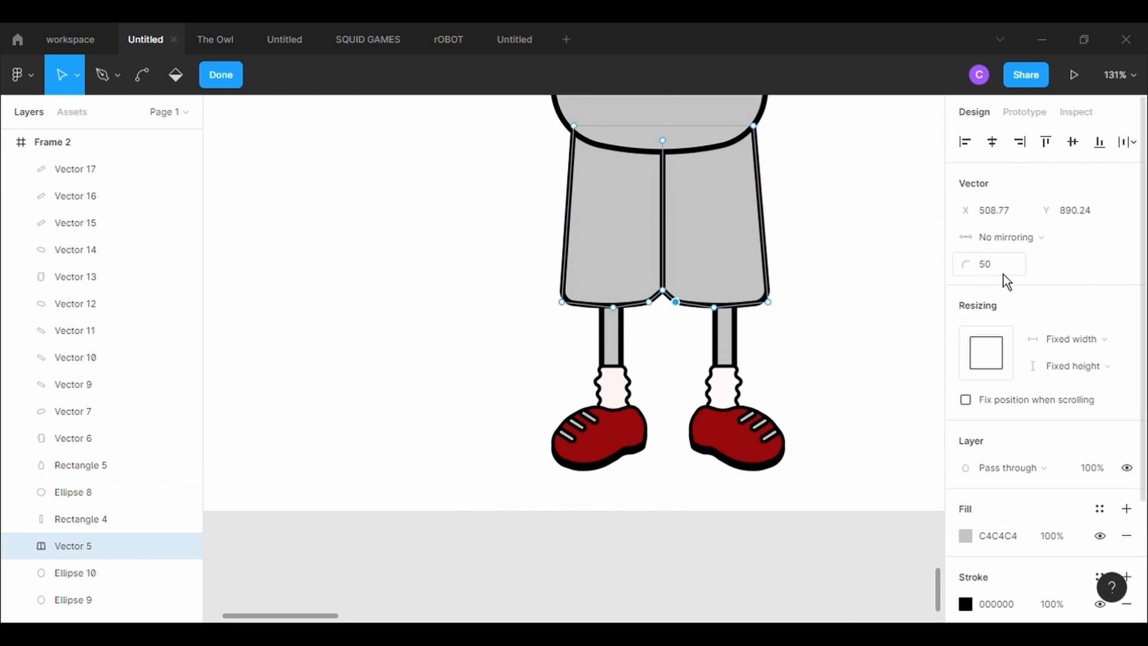
key("Escape")
left_click(917, 328)
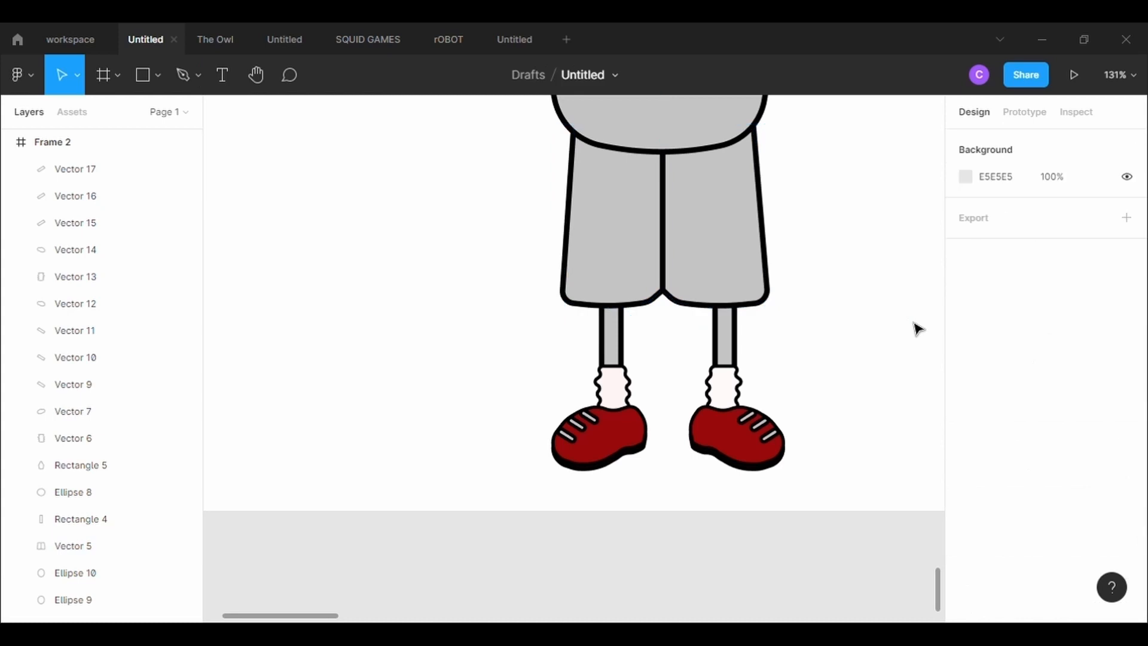
Narrow both lower-leg rectangles to about 18 wide, keeping each one over its sock.
left_click(728, 342)
left_click_drag(729, 342, 740, 347)
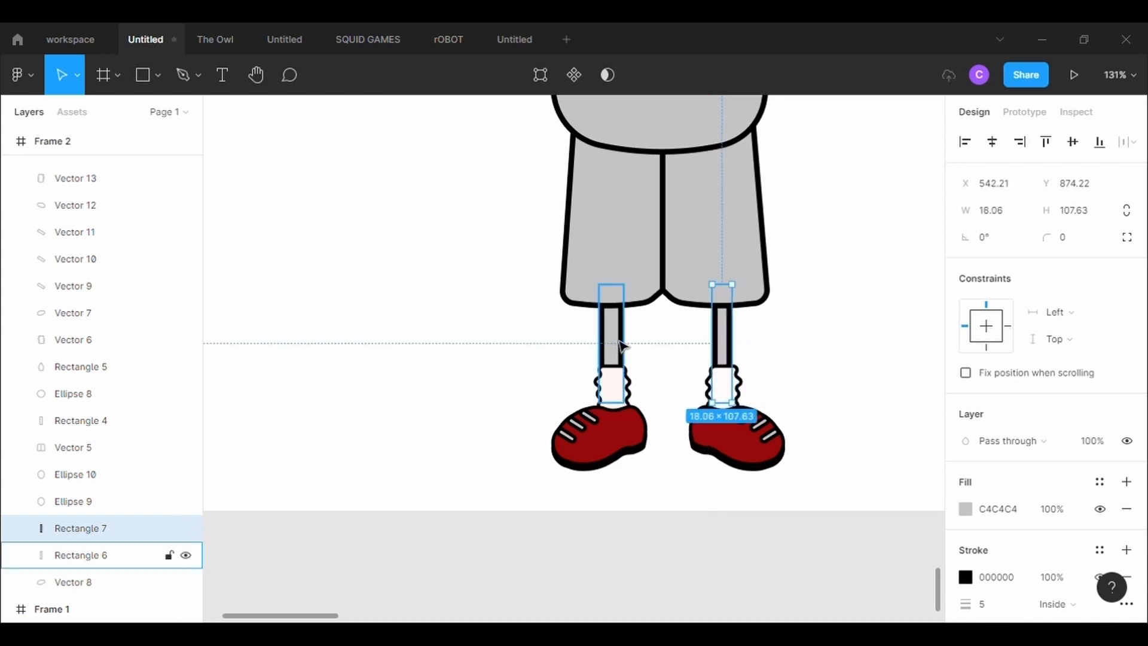
left_click(621, 345)
left_click_drag(599, 343, 604, 343)
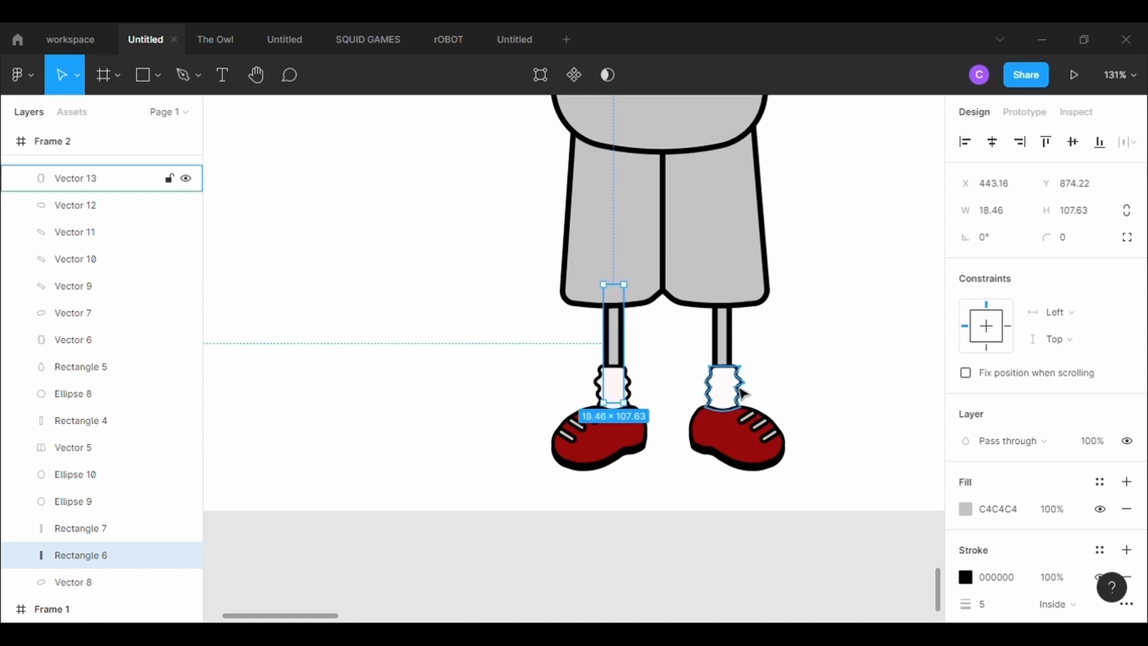
left_click(725, 352)
double_click(729, 352)
left_click(752, 349)
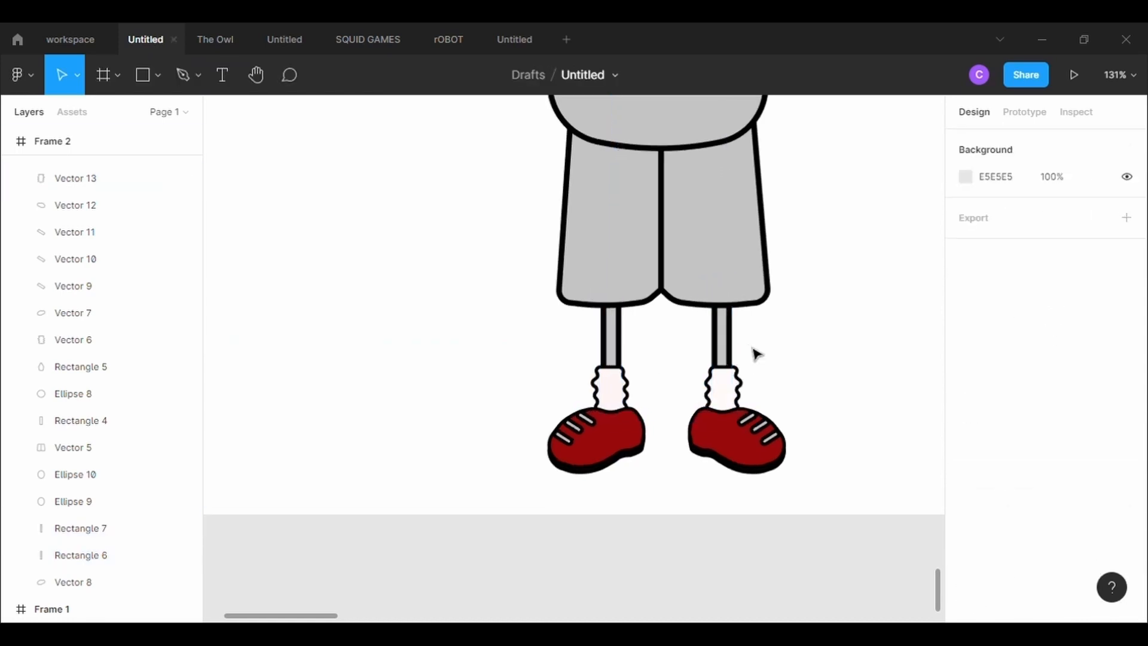
Move the left lower leg with its sock and shoe outward to match the right leg's distance from the shorts' center.
scroll(751, 348, "up", 3)
left_click_drag(697, 353, 703, 357)
left_click(818, 378)
left_click_drag(556, 603, 484, 404)
left_click_drag(479, 359, 473, 365)
left_click(879, 363)
double_click(703, 339)
mouse_move(721, 345)
left_mouse_down()
mouse_move(704, 345)
mouse_move(717, 344)
left_mouse_up()
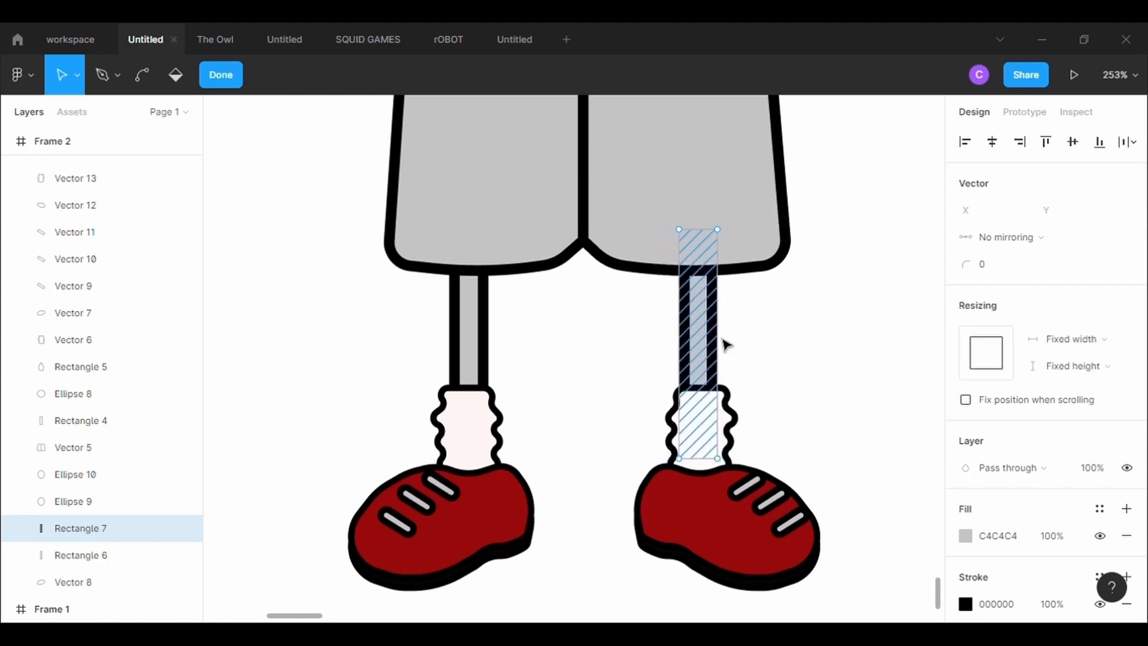
key("Escape")
left_click(843, 412)
scroll(843, 411, "down", 5)
scroll(843, 411, "up", 5)
left_click(705, 343)
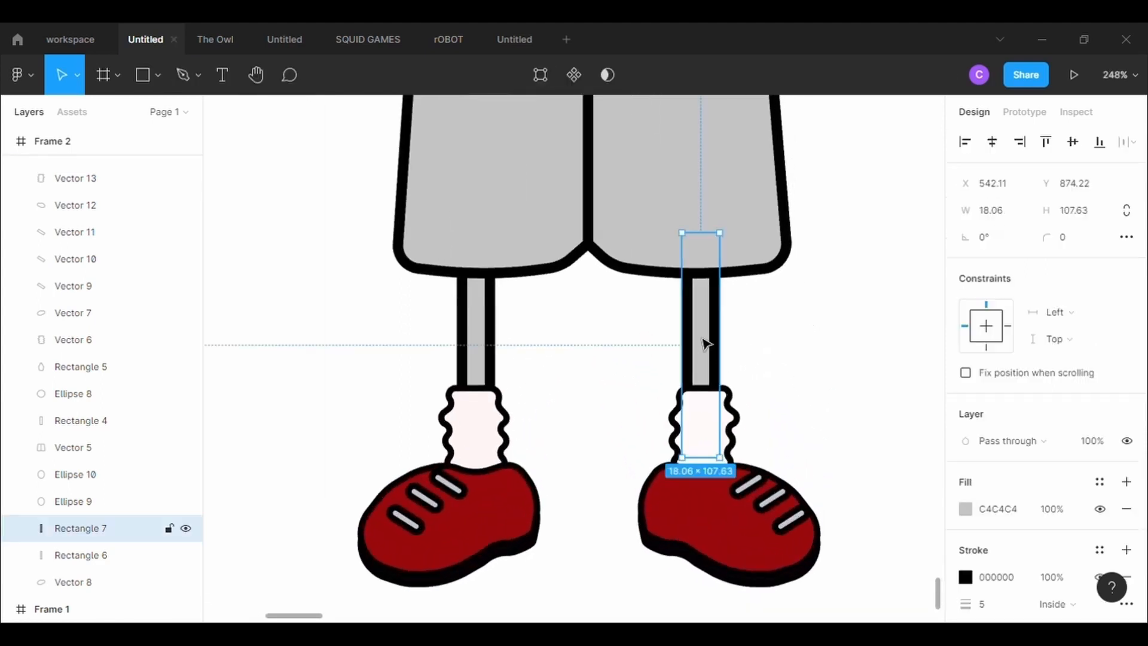
left_click(769, 377)
scroll(798, 416, "down", 5)
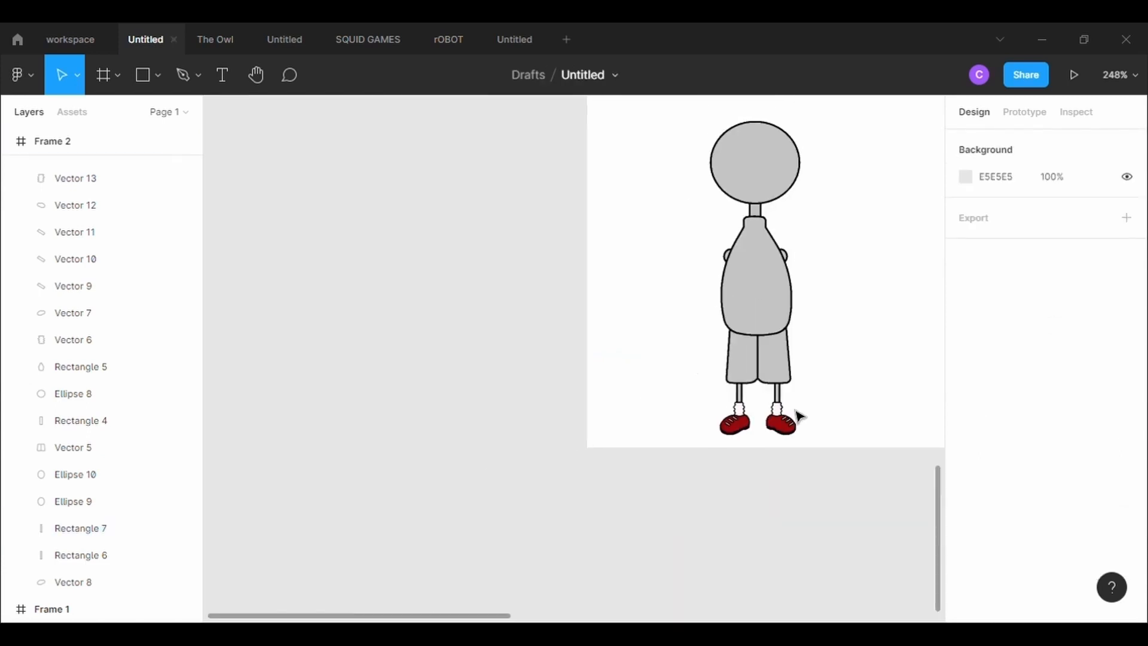
scroll(799, 417, "up", 3)
scroll(799, 417, "up", 4)
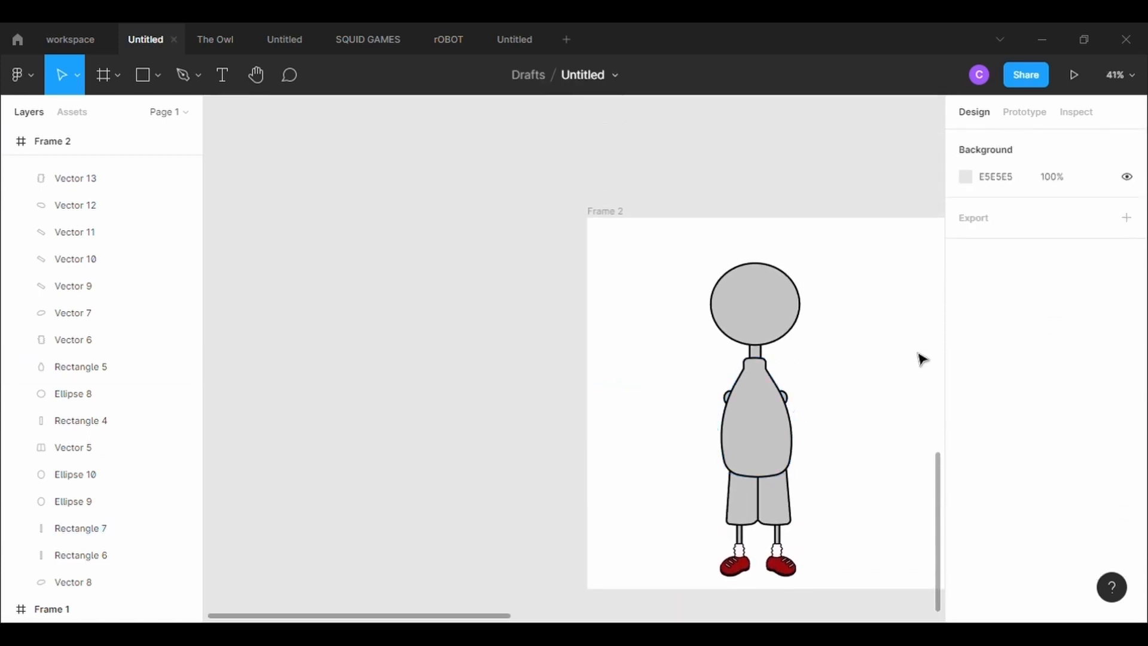
scroll(801, 379, "up", 3)
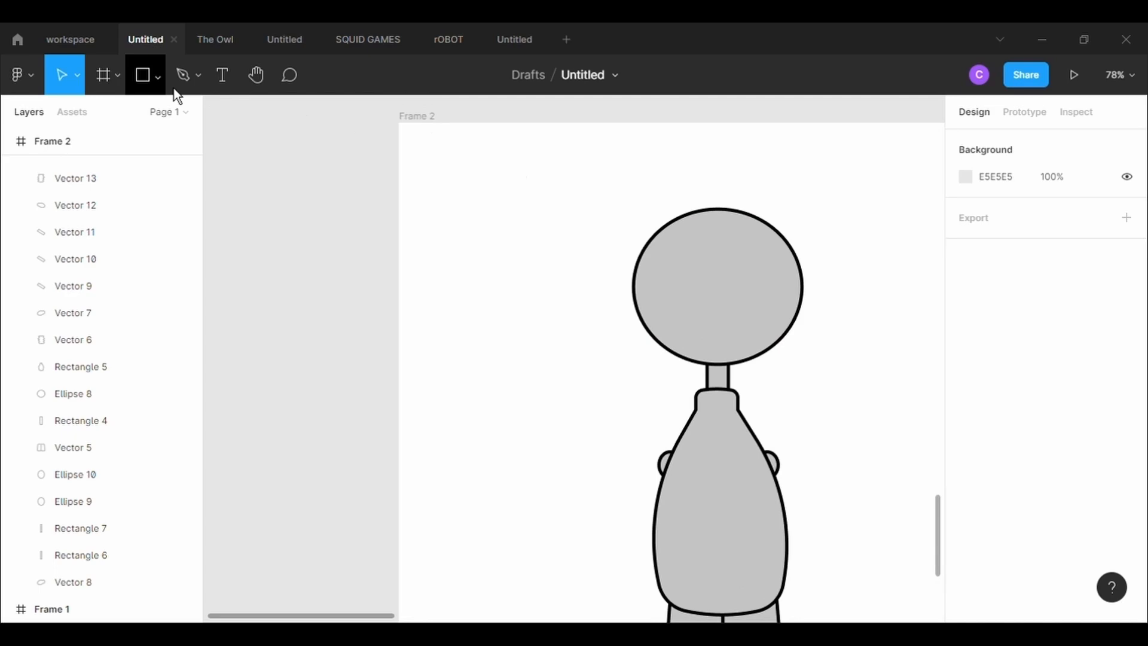
Draw an ear ellipse about 67 by 63 on the head's left edge, with a stroke of 5, and send it to the back.
left_click(153, 76)
left_click(143, 176)
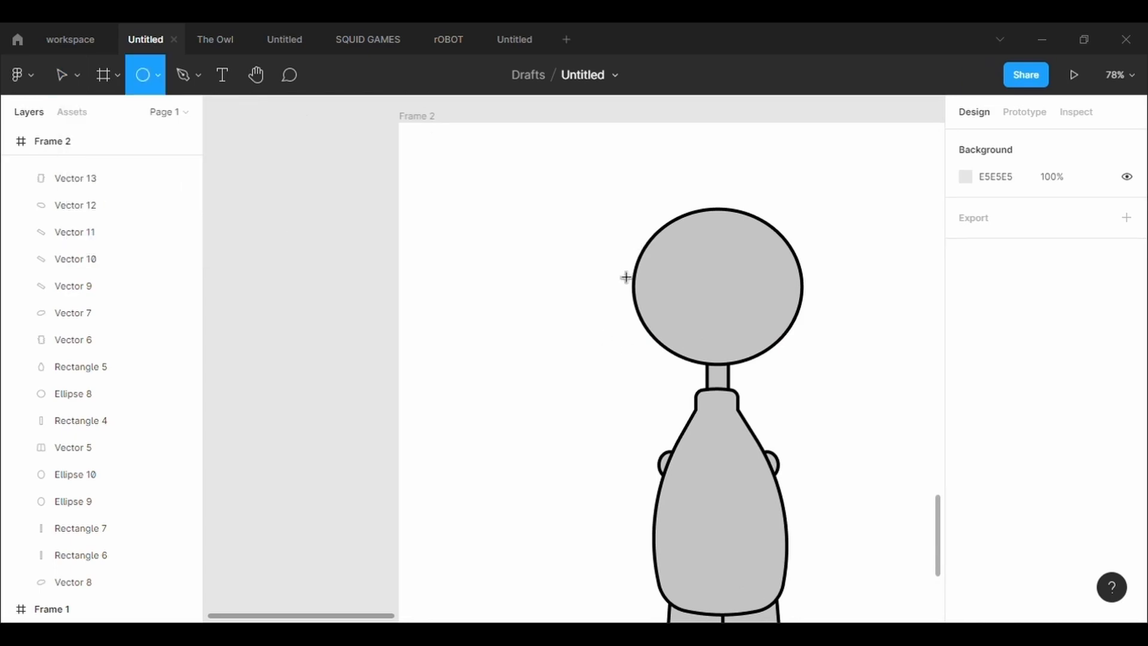
left_click_drag(613, 263, 658, 305)
left_click(1126, 549)
left_click(1002, 604)
type("5")
key("Return")
right_click(616, 296)
left_click(659, 299)
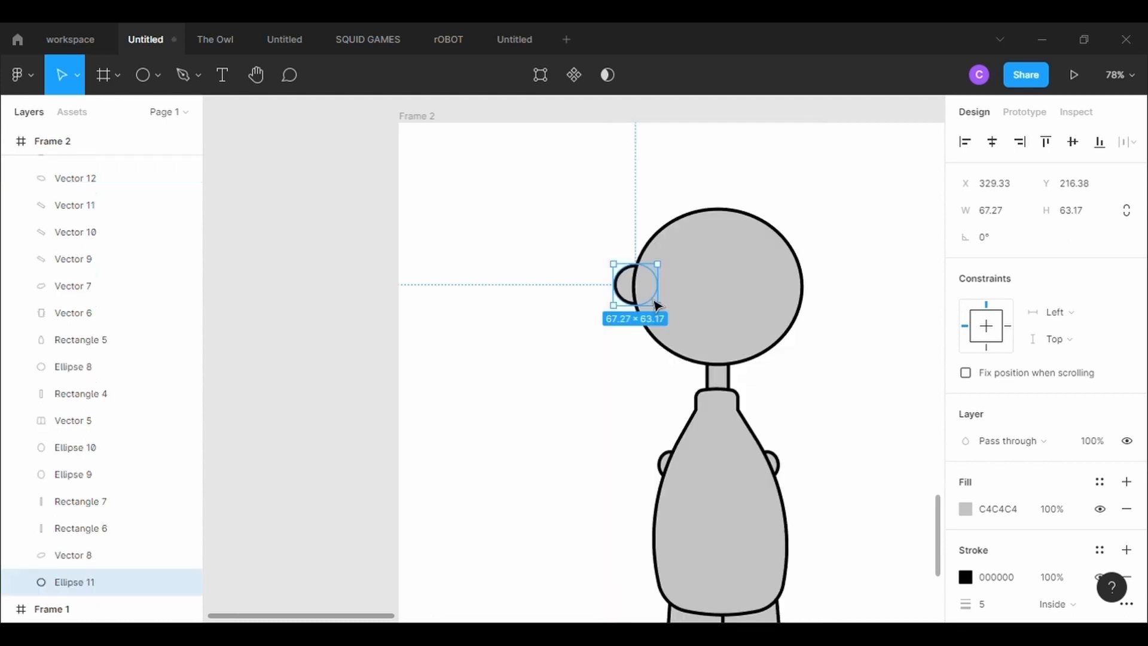
Duplicate the ear and place the copy level with it on the head's right edge.
key("ctrl+c")
key("ctrl+v")
left_click_drag(624, 310, 786, 289)
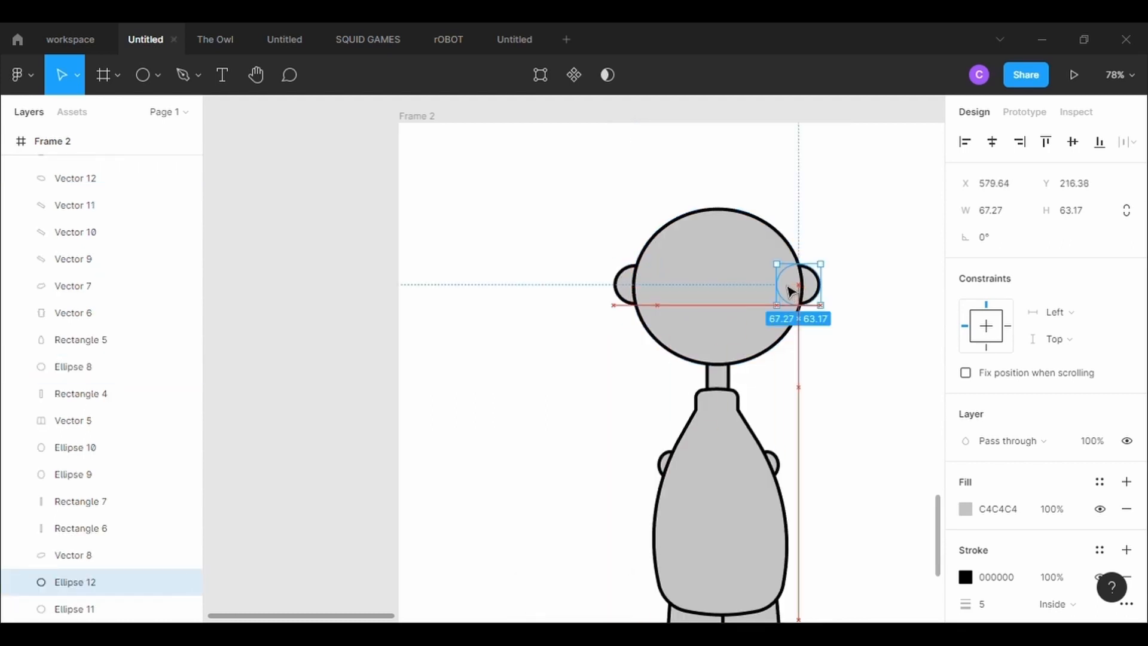
left_click(835, 376)
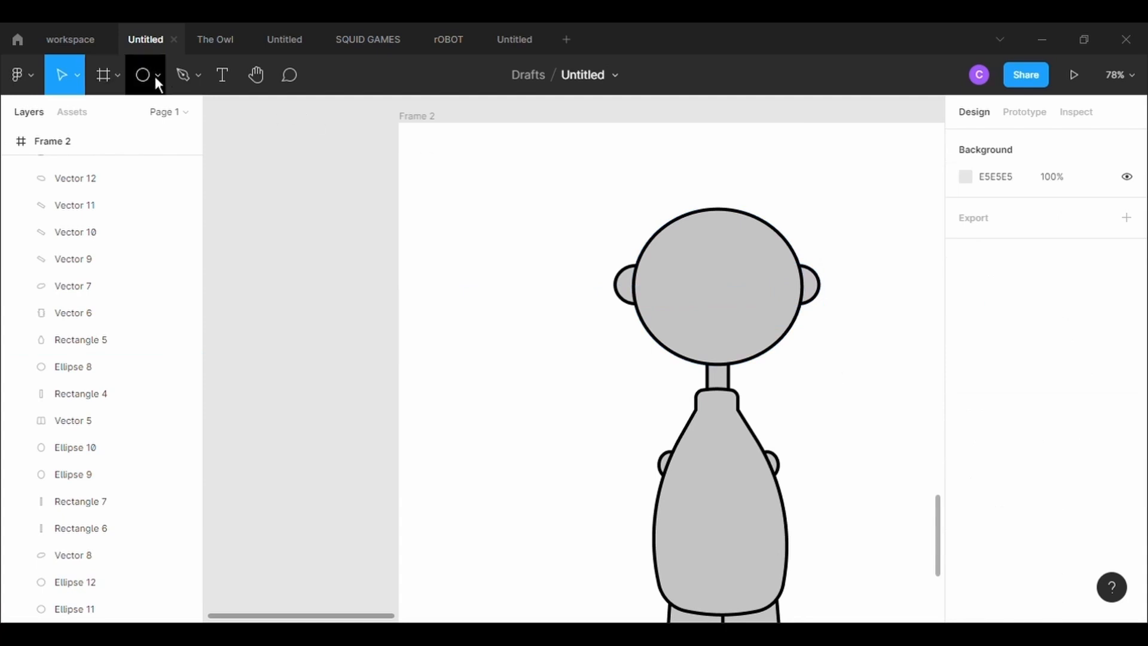
left_click(632, 298)
key("ctrl+c")
key("ctrl+v")
left_click_drag(632, 298, 676, 266)
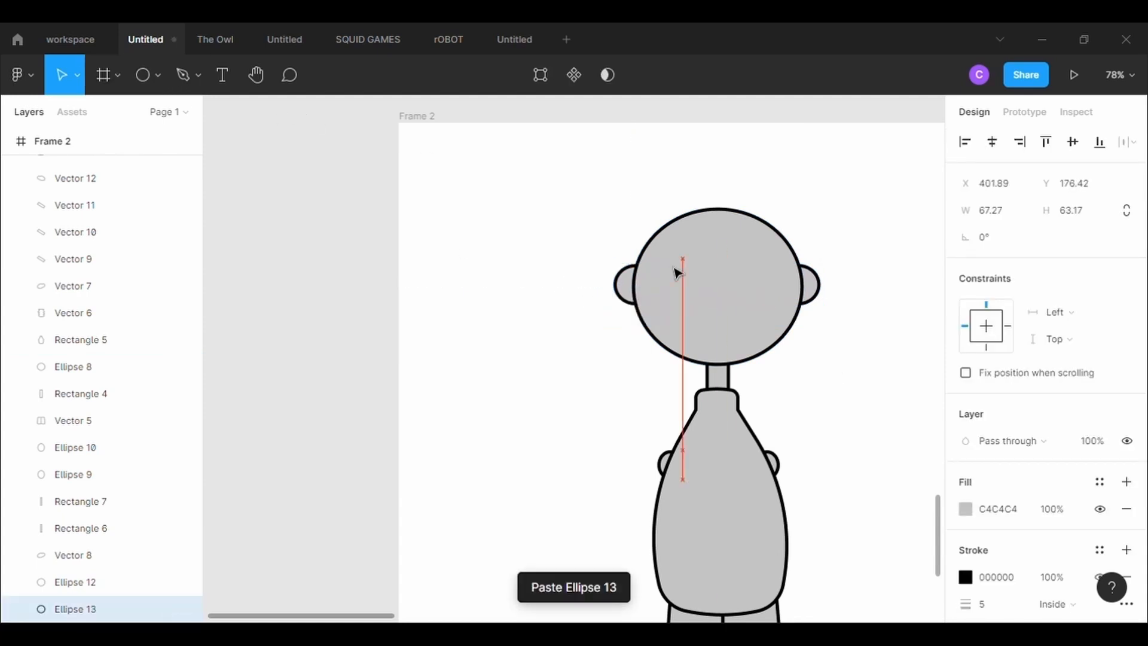
right_click(656, 268)
left_click(687, 256)
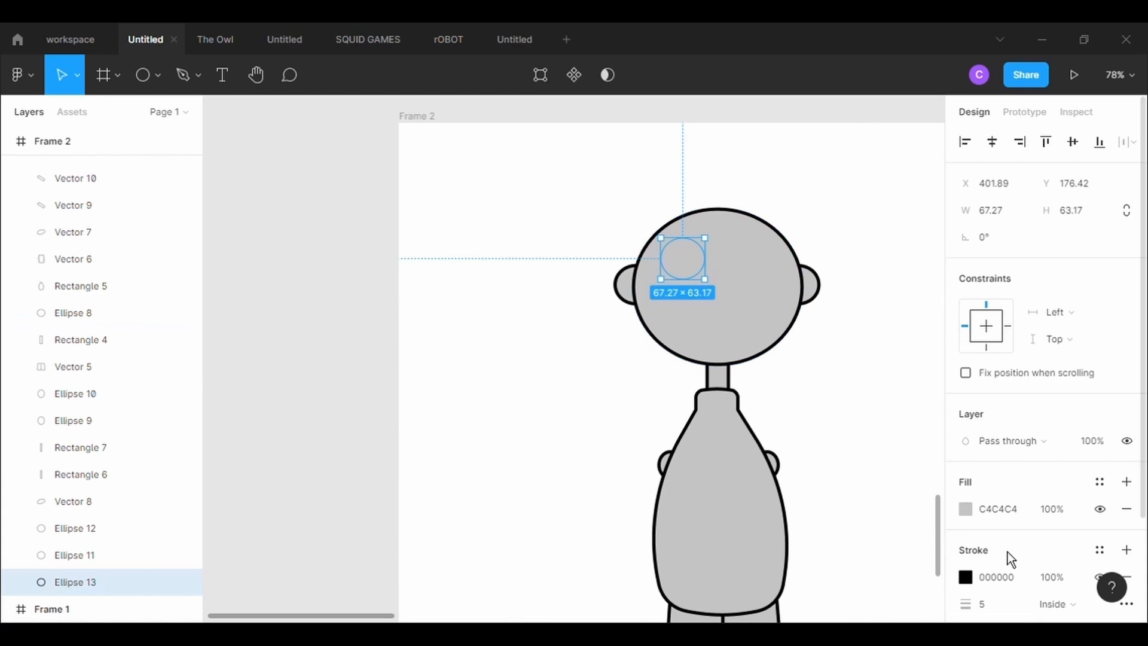
right_click(687, 261)
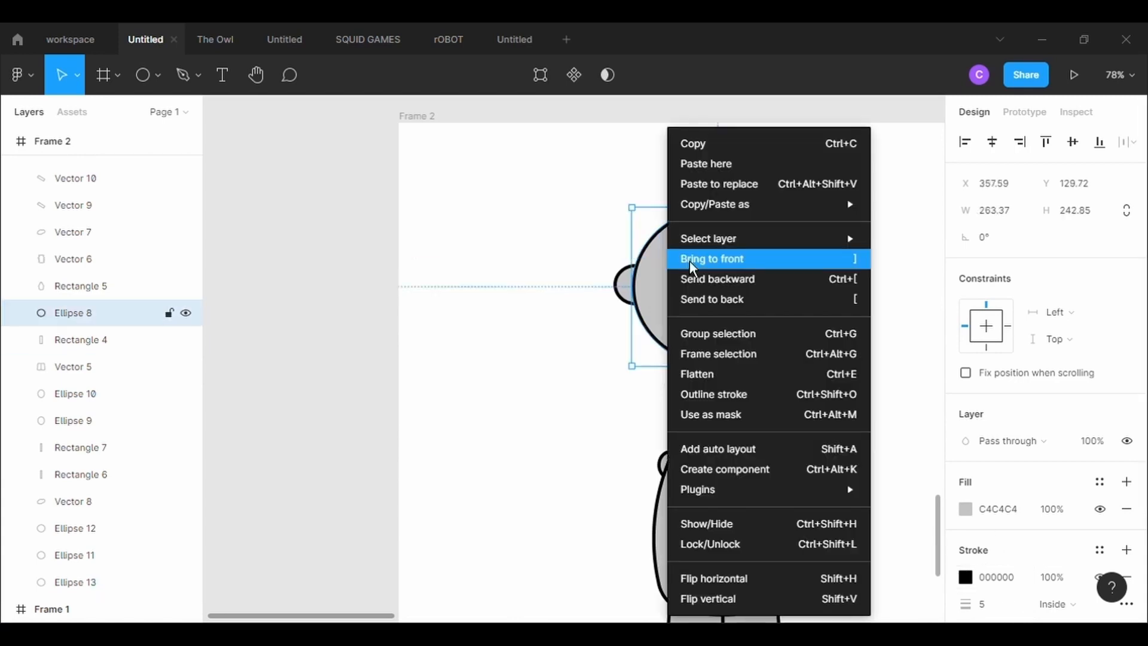
left_click(463, 184)
key("ctrl+z")
key("ctrl+z")
key("ctrl+z")
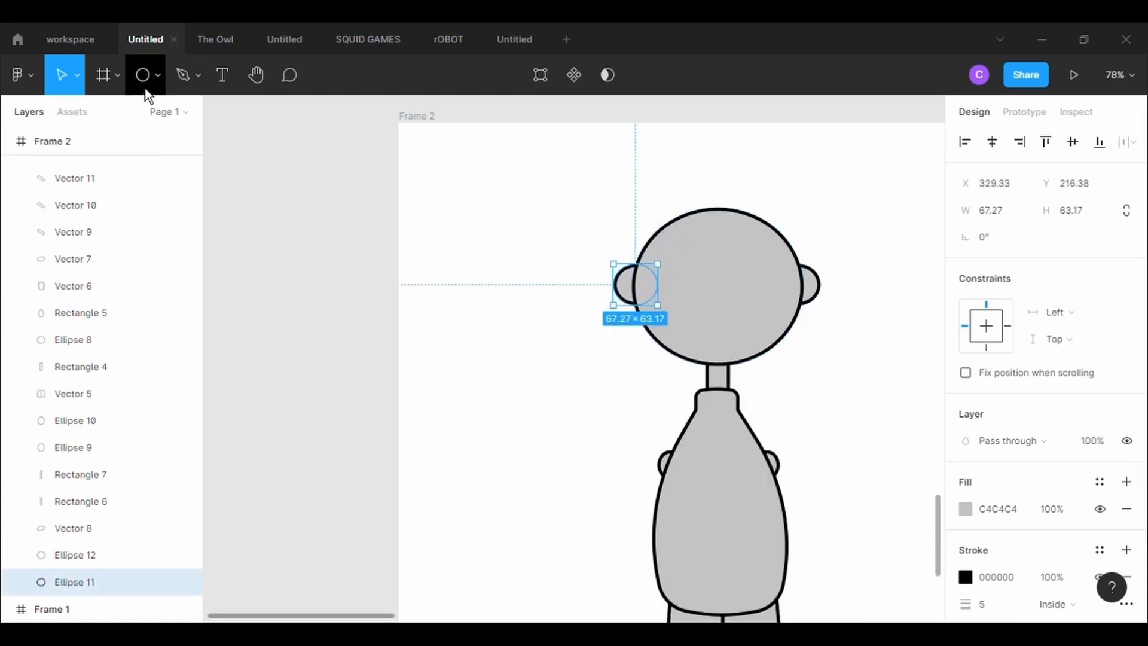
Draw an eye ellipse on the left half of the face, with a stroke of 5 and a size of 50 by 50.
left_click(143, 76)
left_click_drag(668, 257, 718, 305)
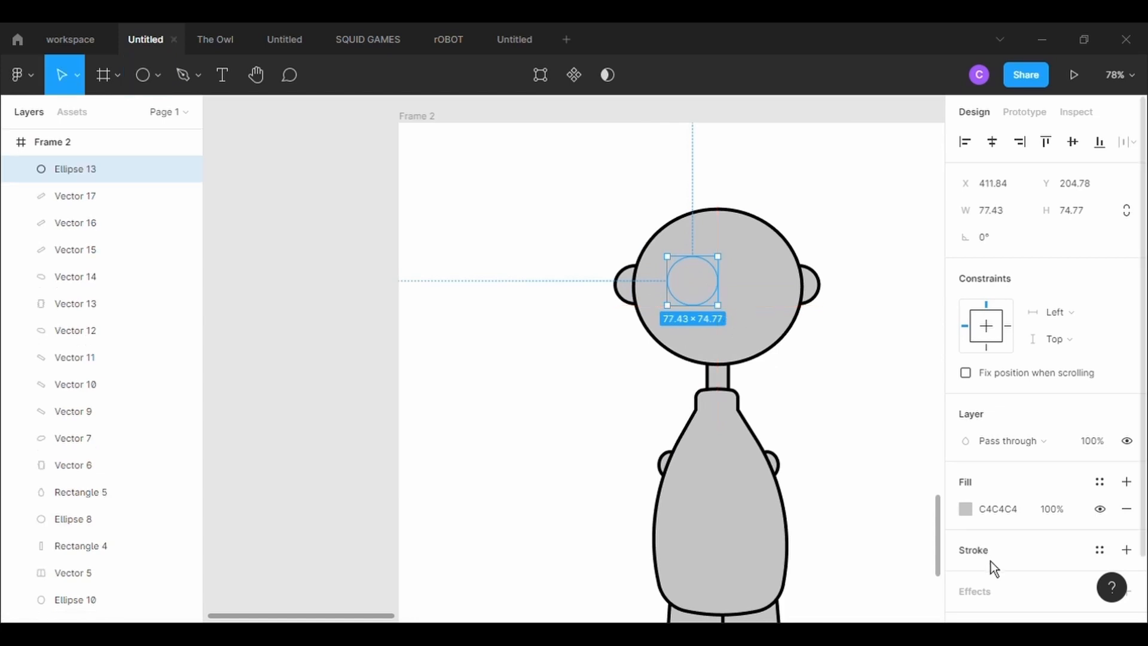
left_click(1010, 613)
type("5")
key("Return")
type("50")
left_click(1084, 220)
key("BackSpace")
type("50")
key("Return")
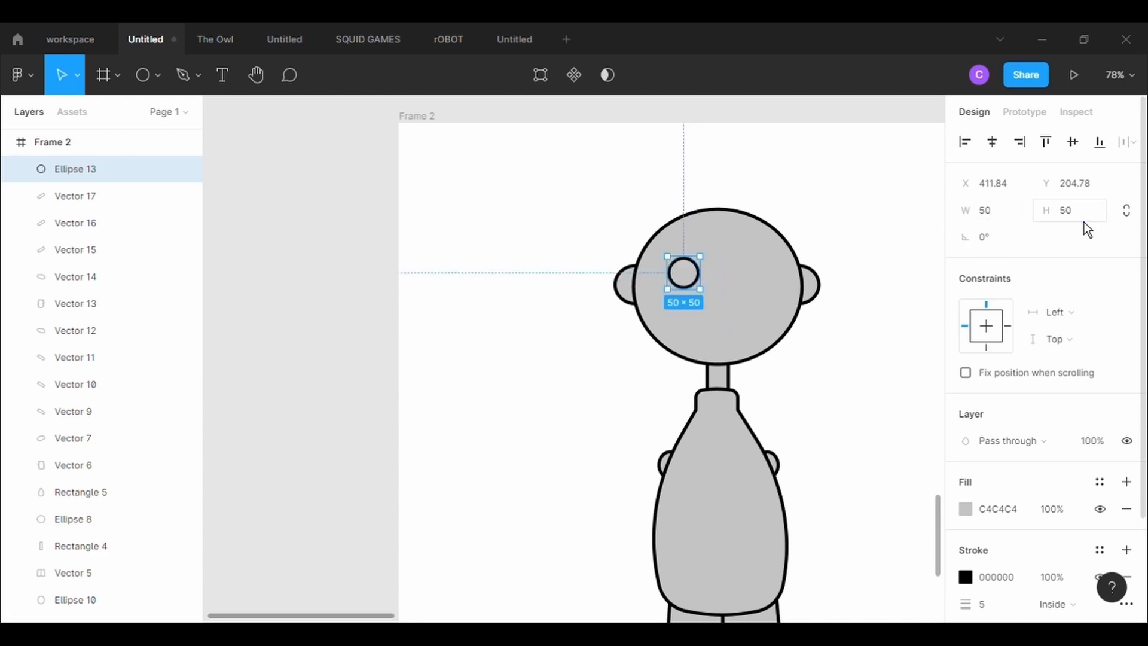
Enlarge the eye circle slightly and place a duplicate of it at the same height on the right half of the face.
left_click_drag(692, 284, 756, 289)
key("ctrl+c")
key("ctrl+v")
left_click(474, 201)
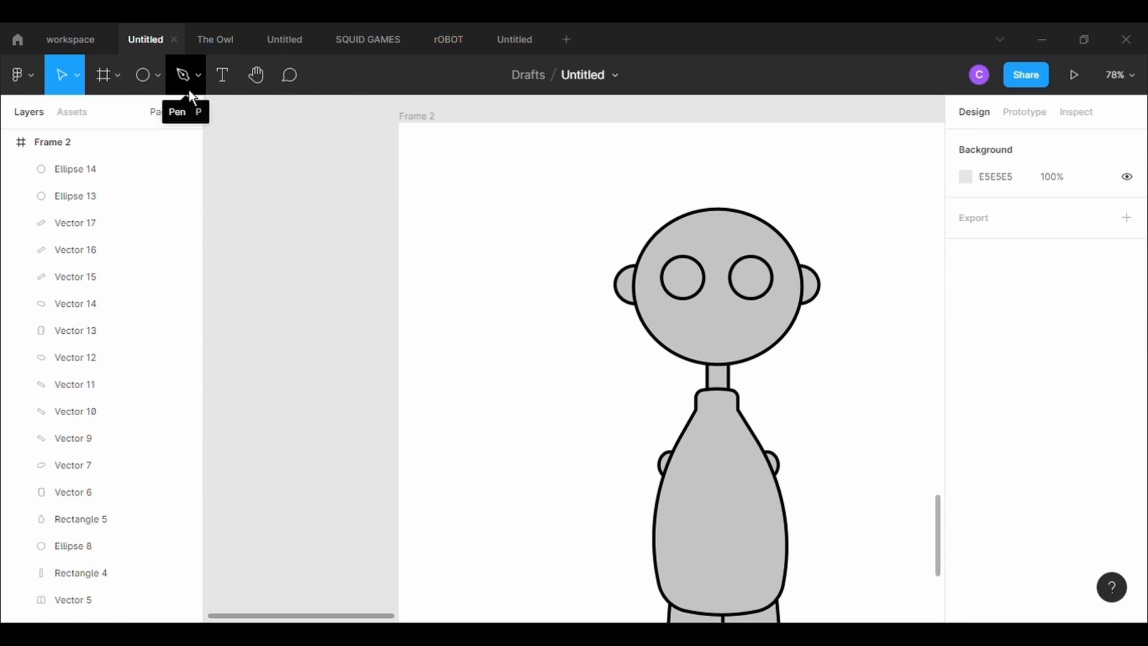
Draw an ellipse about 245 by 196 over the head's top, cut it to its upper half as a cap, and give it a stroke of 5.
key("o")
left_click_drag(638, 171, 799, 300)
left_click_drag(790, 236, 638, 236)
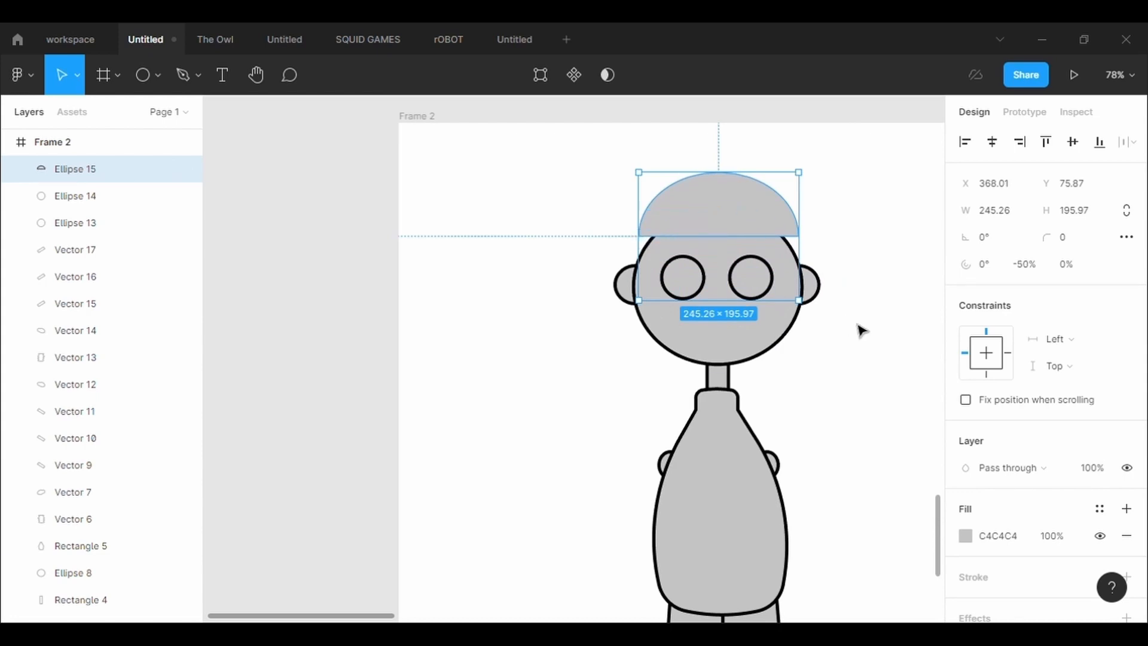
left_click(1013, 587)
scroll(1016, 587, "down", 2)
left_click(1002, 522)
type("5")
key("Return")
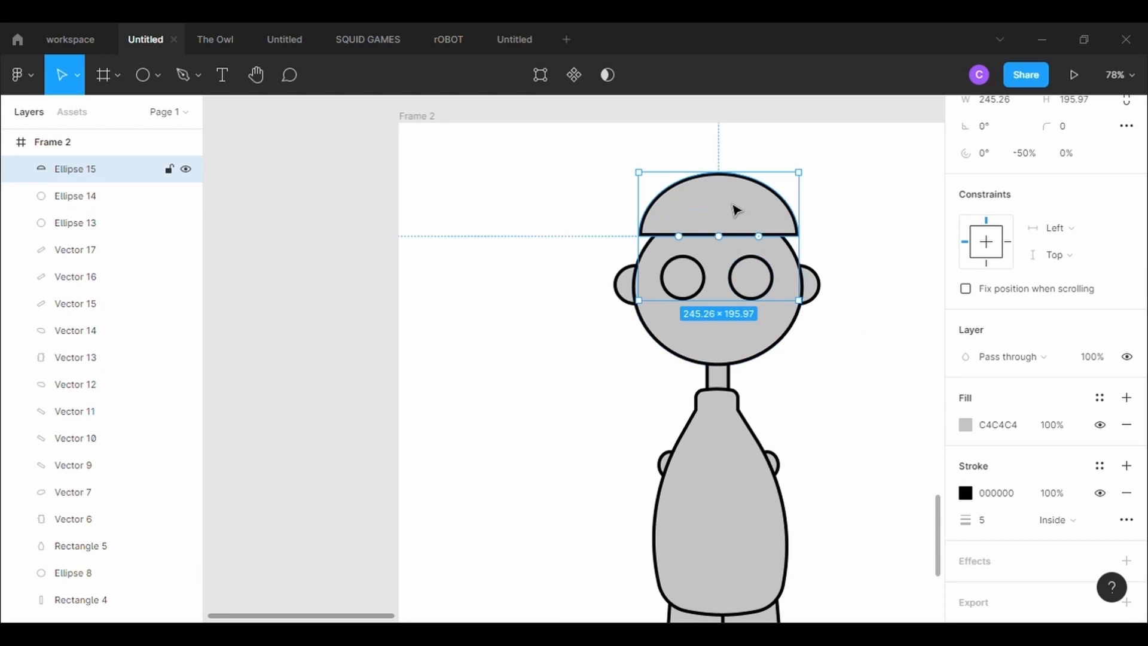
Raise the cap slightly and draw a brim rectangle about 276 by 23 along its lower edge, with a stroke of 5.
left_click_drag(736, 211, 737, 197)
left_click(157, 75)
left_click(140, 114)
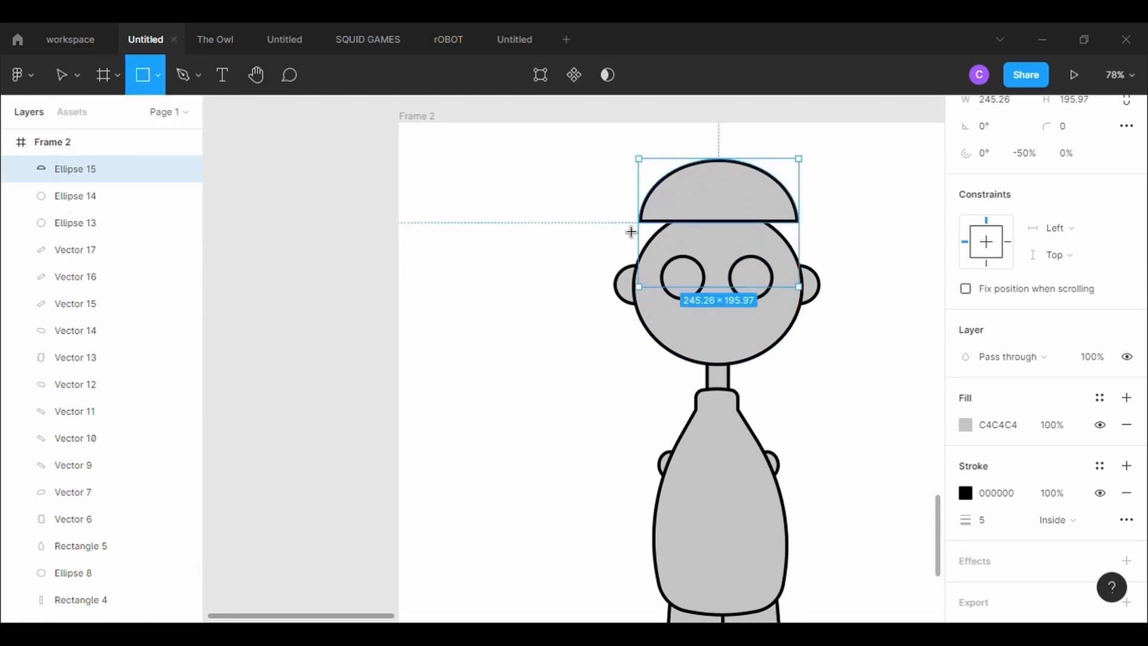
mouse_move(631, 222)
left_mouse_down()
mouse_move(822, 240)
mouse_move(813, 239)
left_mouse_up()
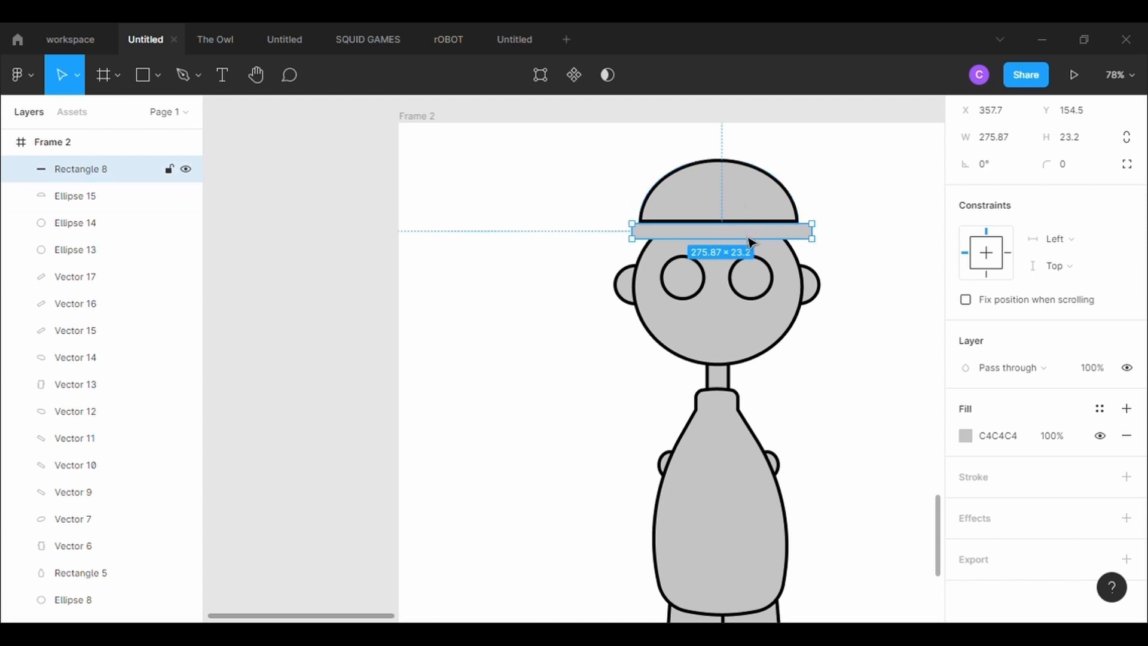
left_click(1040, 478)
scroll(1028, 514, "down", 1)
left_click(1010, 498)
type("5")
key("Return")
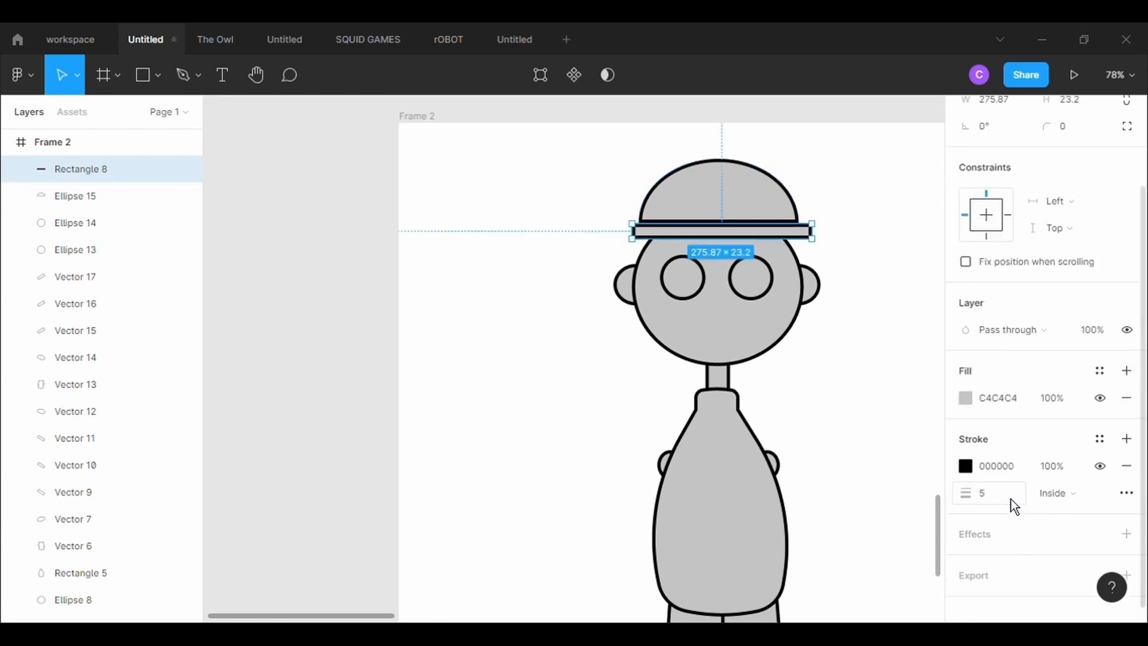
Move the brim up to overlap the cap's lower edge and set its corner radius to 10.
left_click(1052, 201)
left_click(869, 257)
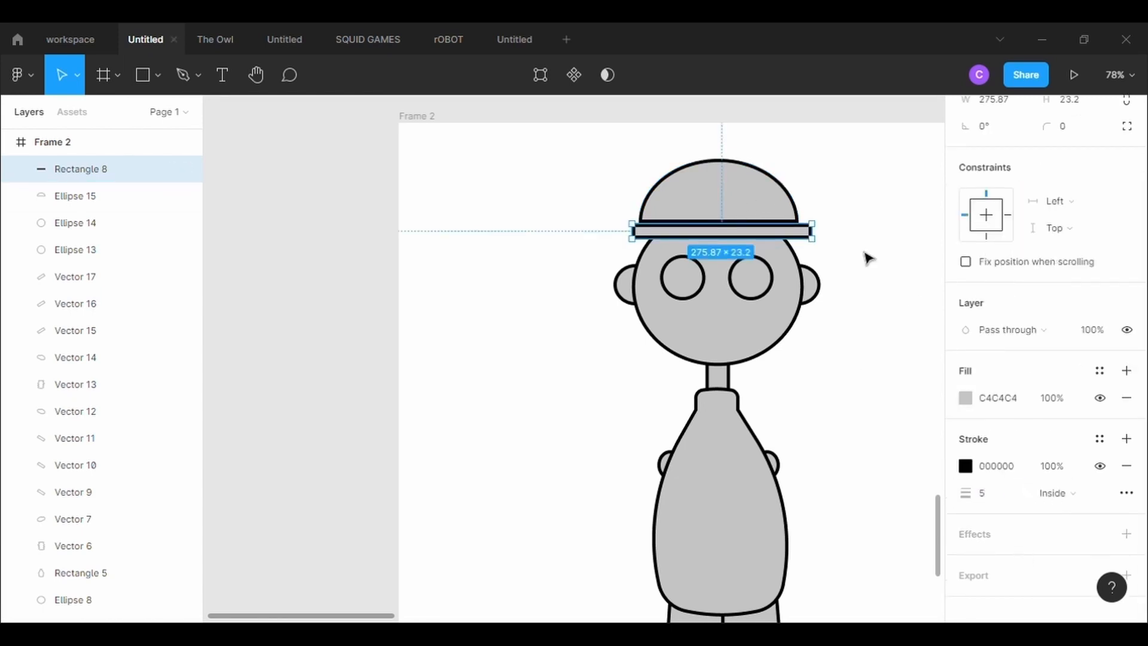
scroll(869, 257, "up", 5)
scroll(869, 257, "up", 2)
left_click_drag(693, 308, 684, 276)
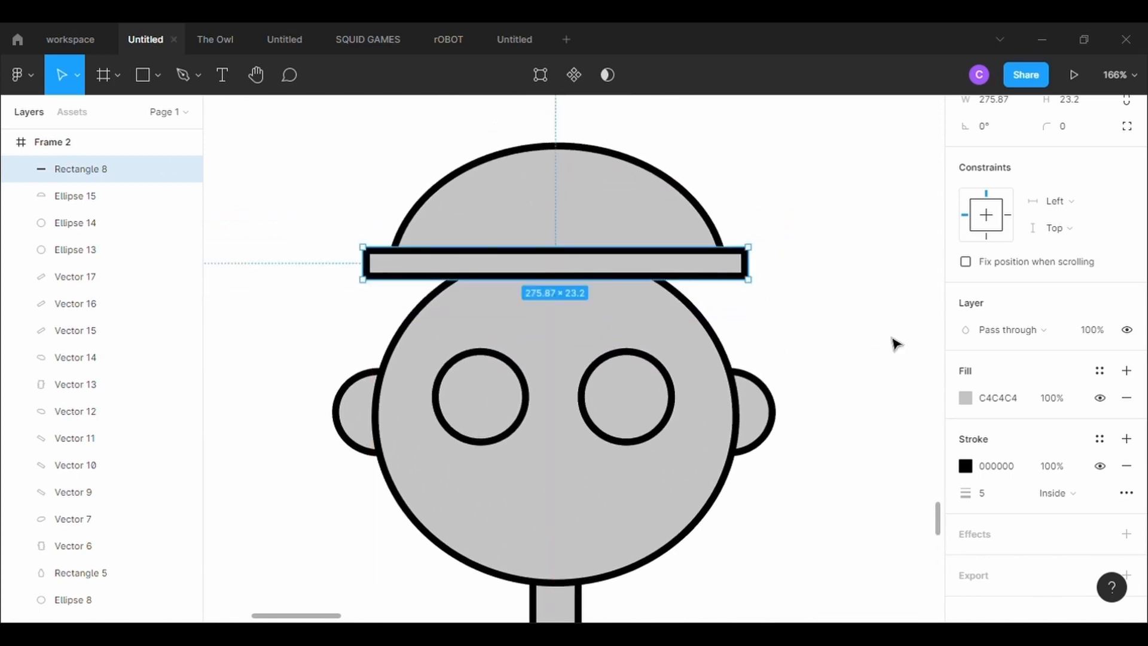
left_click(891, 340)
left_click(705, 259)
type("10")
key("Return")
Group the cap and brim, lower the group onto the head, and scale it to about 253 by 180, centered.
right_click(619, 153)
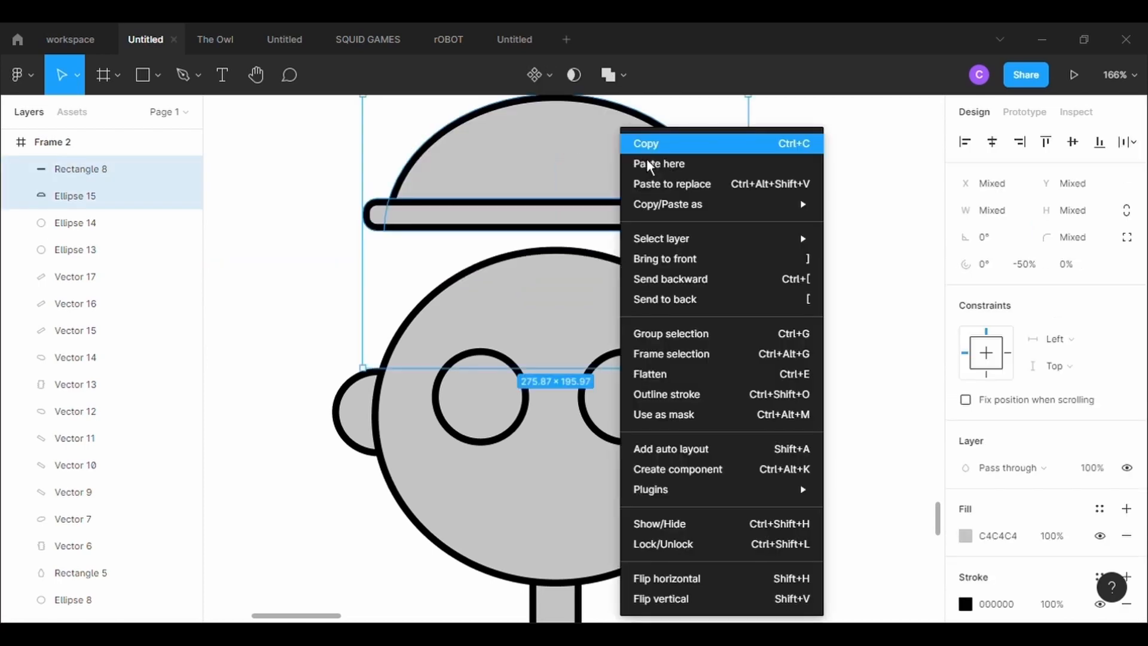
left_click(697, 336)
left_click_drag(595, 192, 592, 297)
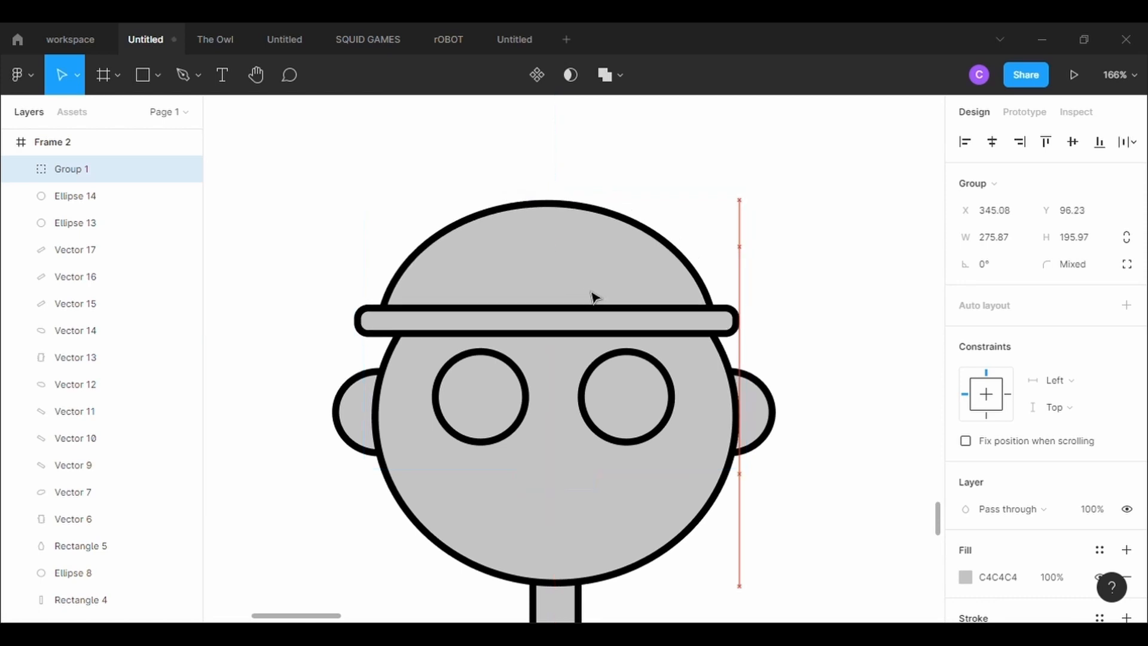
left_click_drag(762, 484, 717, 451)
left_click_drag(622, 275, 626, 278)
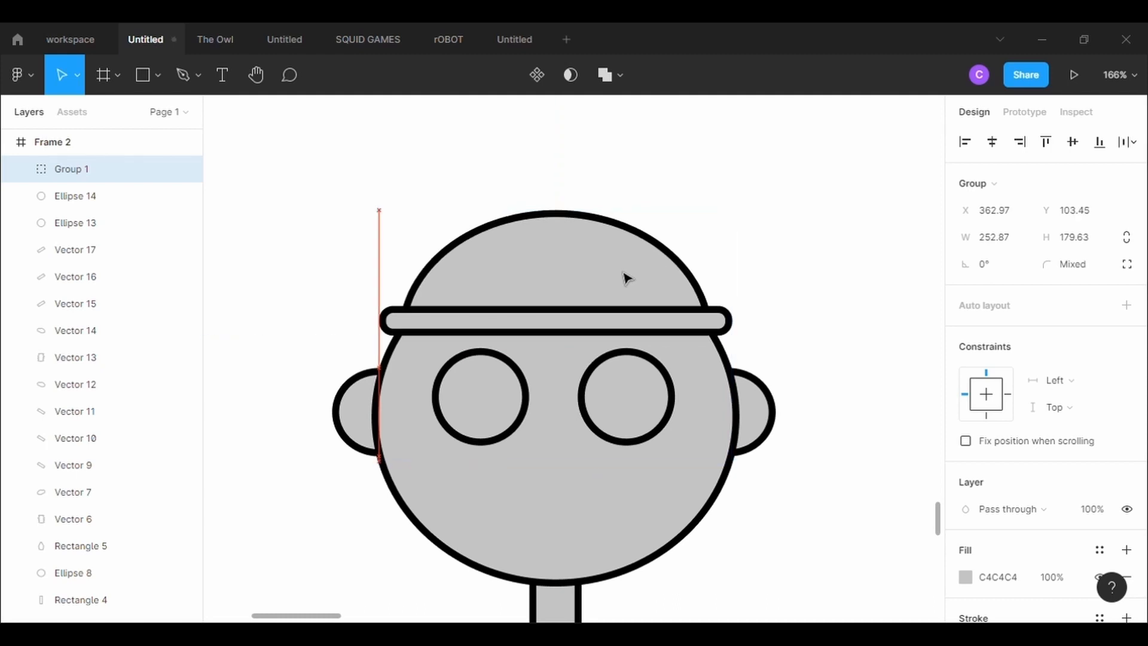
Increase the brim's height to about 25 and set its corner radius to 20.
double_click(642, 327)
left_click_drag(628, 349, 628, 354)
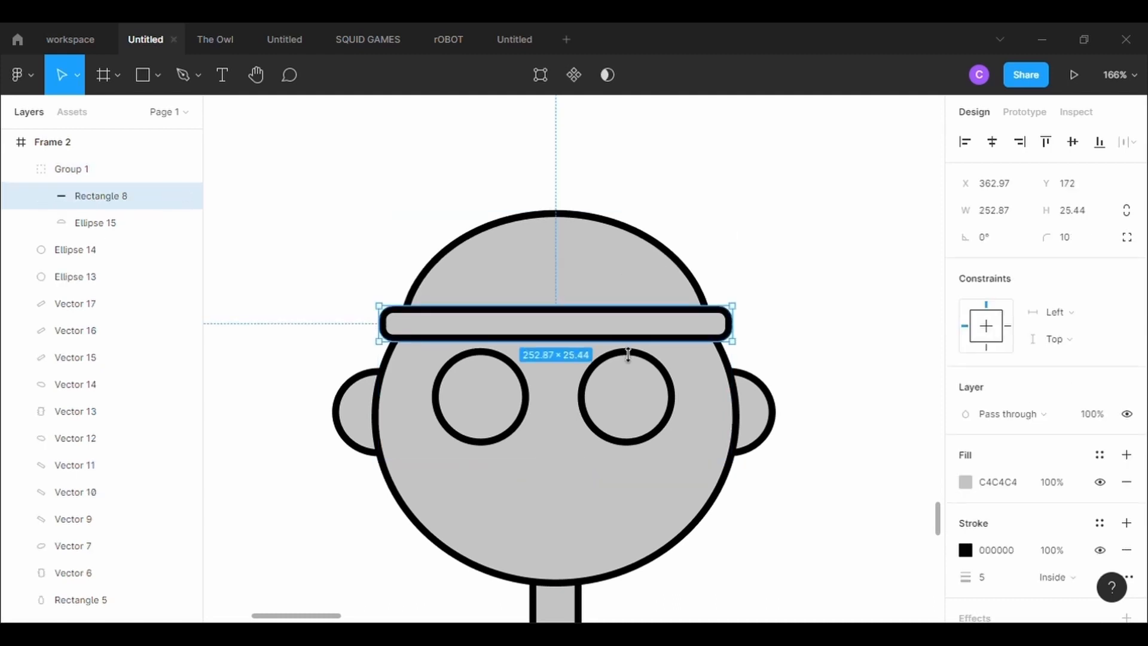
left_click(1089, 242)
type("20")
key("Return")
left_click(916, 248)
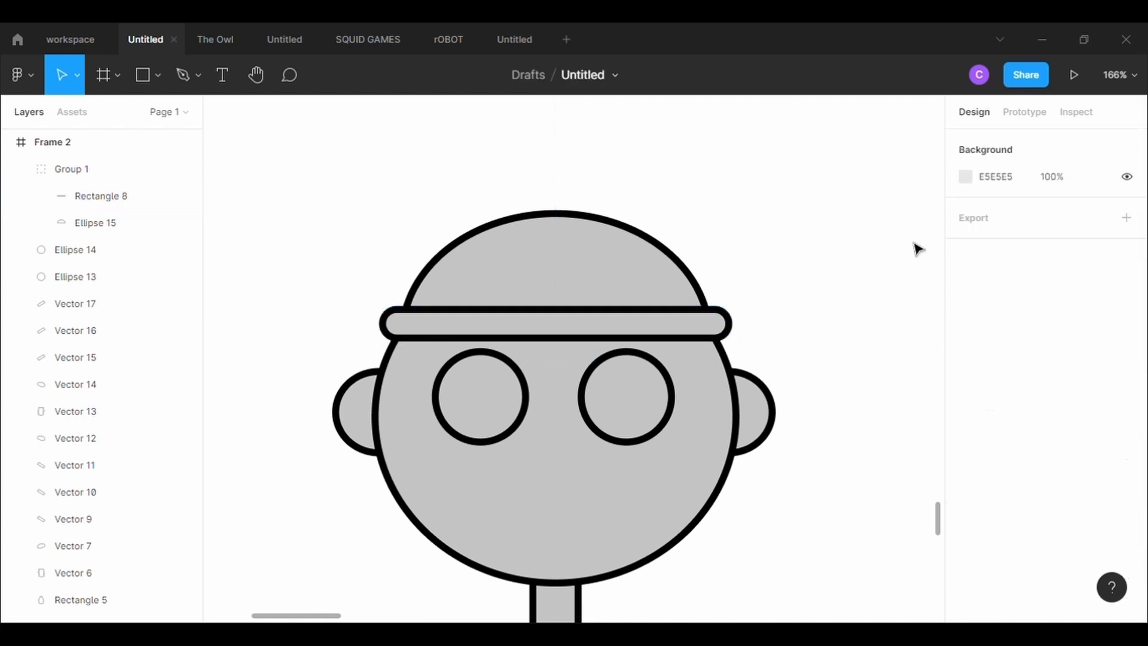
Bend the brim's lower and upper edges slightly upward at the middle.
double_click(584, 332)
left_click(540, 75)
left_click(142, 75)
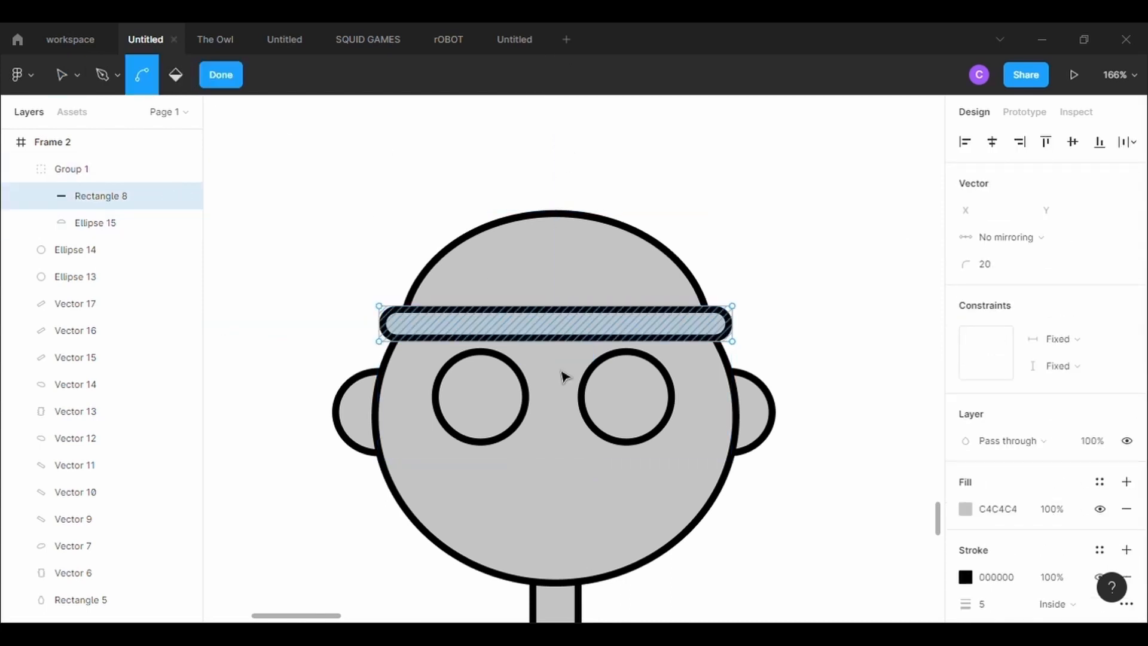
left_click(562, 341)
left_click_drag(560, 345, 576, 318)
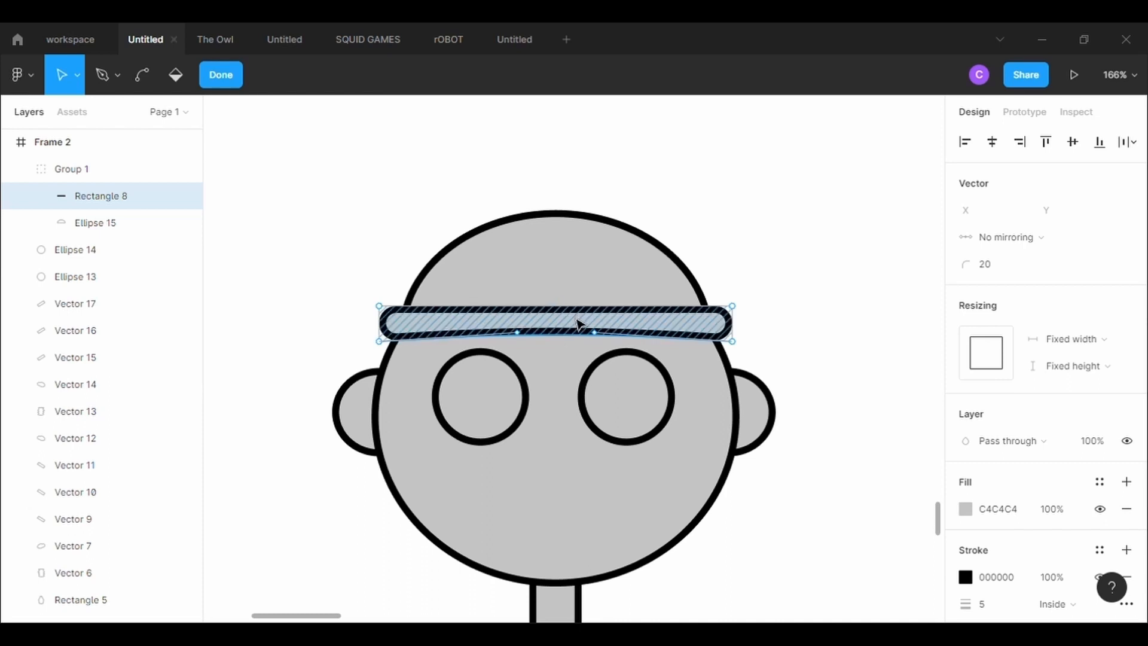
left_click(153, 82)
left_click_drag(560, 311, 563, 306)
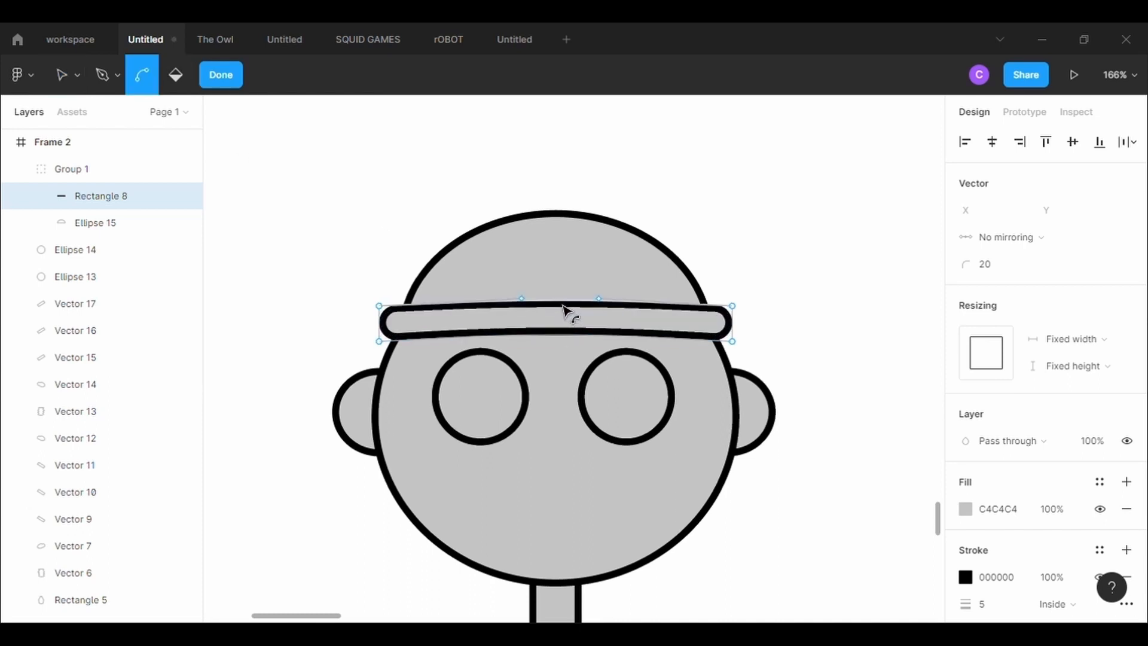
left_click(816, 303)
Draw a triangular nose about 37 by 40 below and between the eyes, with a stroke of 5.
scroll(816, 303, "down", 2)
left_click(157, 76)
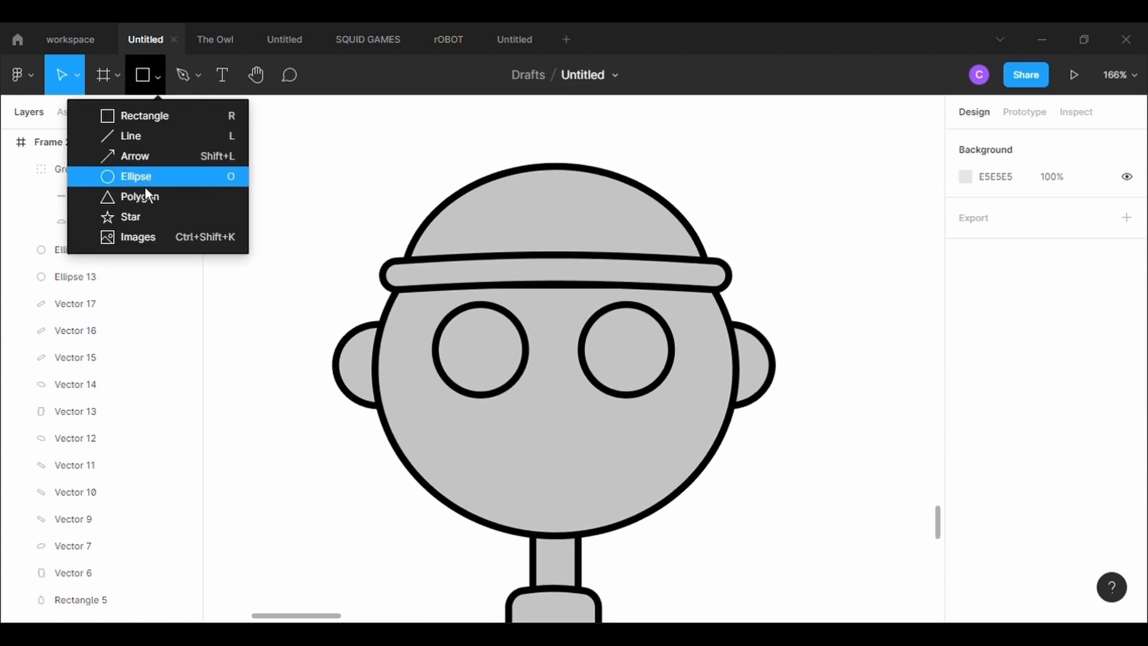
left_click(140, 197)
mouse_move(529, 393)
left_mouse_down()
mouse_move(588, 457)
mouse_move(582, 448)
left_mouse_up()
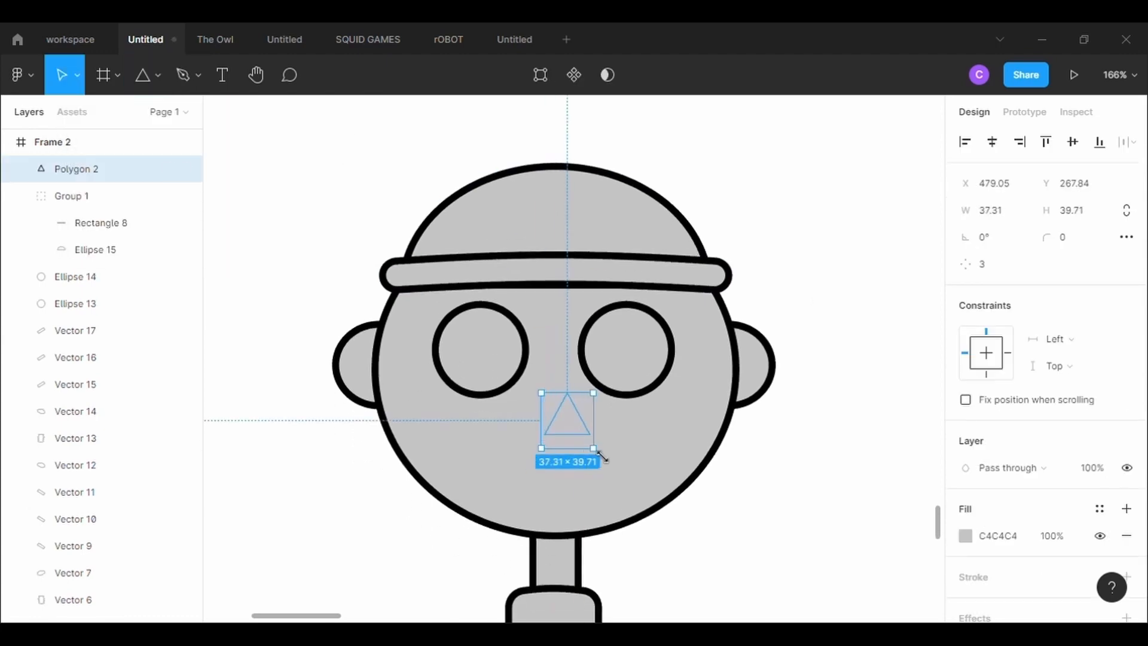
left_click(984, 586)
scroll(1020, 526, "down", 1)
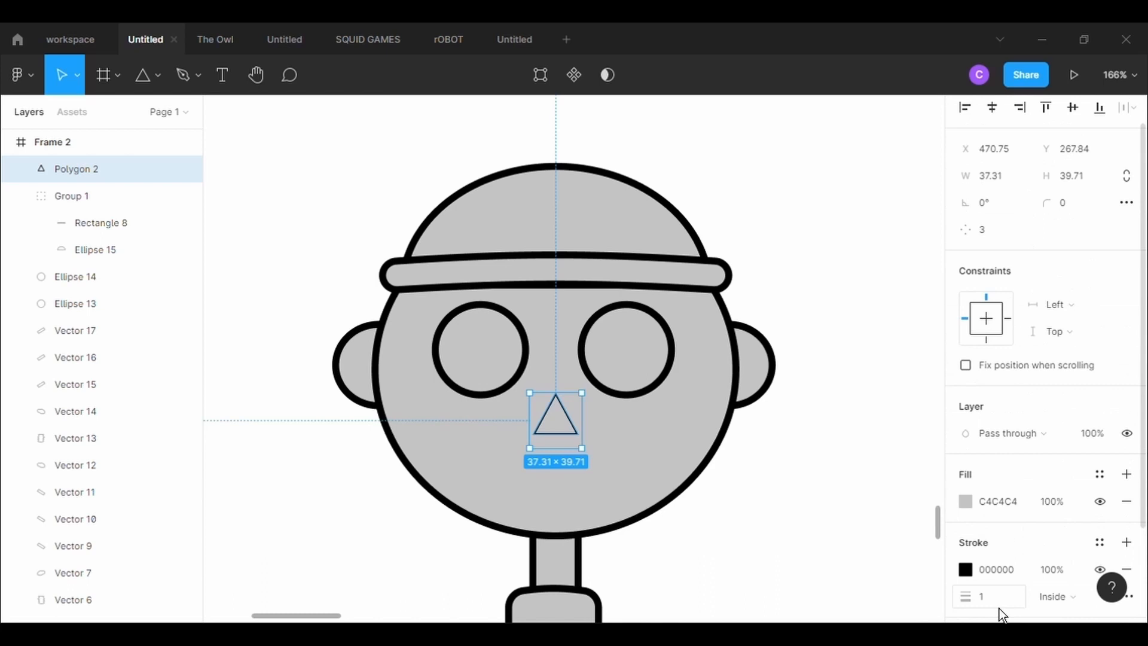
key("Return")
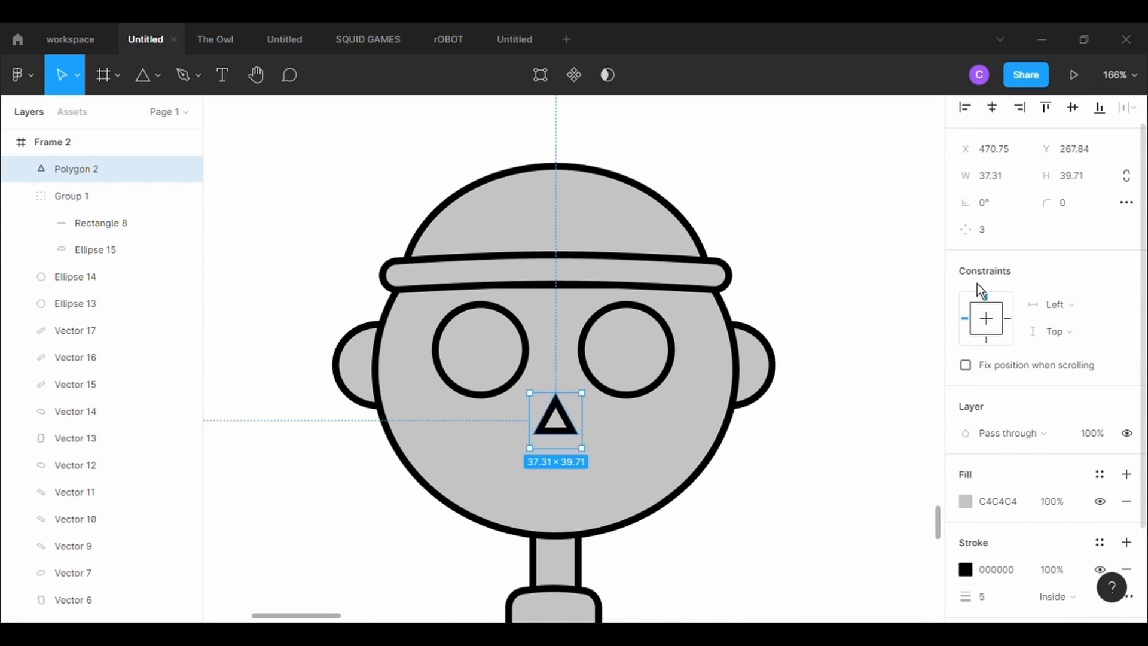
Set the nose triangle's corner radius to 5 and shrink it, keeping it centered just below the eyes.
left_click(1071, 213)
type("5")
key("Return")
left_click_drag(590, 459, 572, 421)
left_click(722, 560)
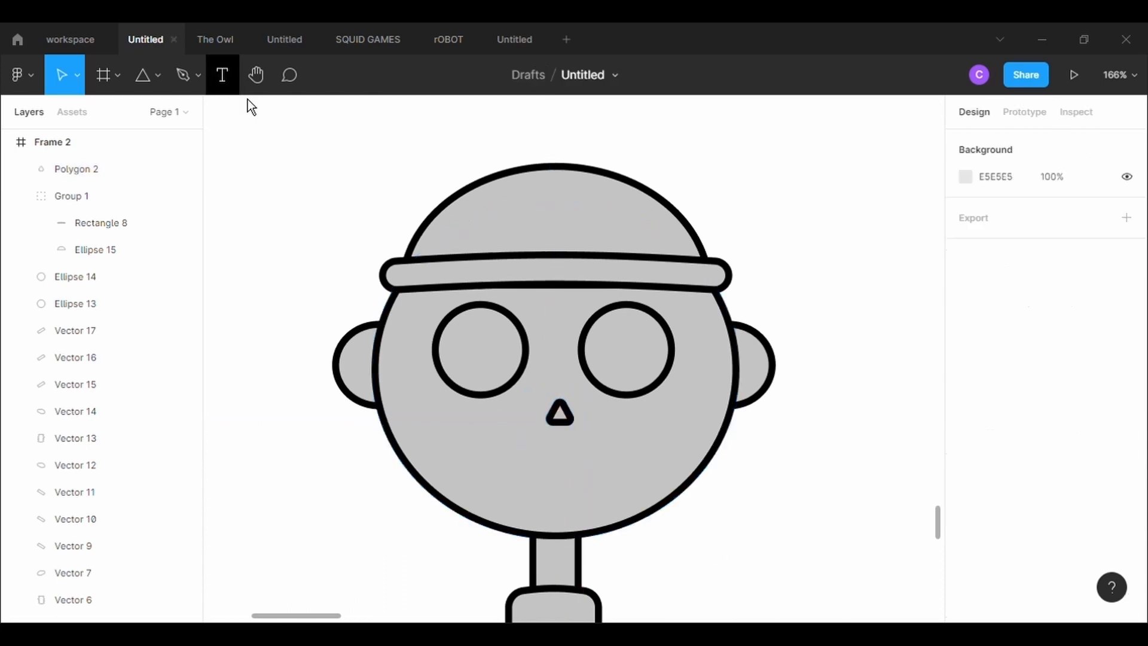
Draw a horizontal mouth line about 100 wide below the nose and bend it down into a smile about 17 deep.
left_click(198, 75)
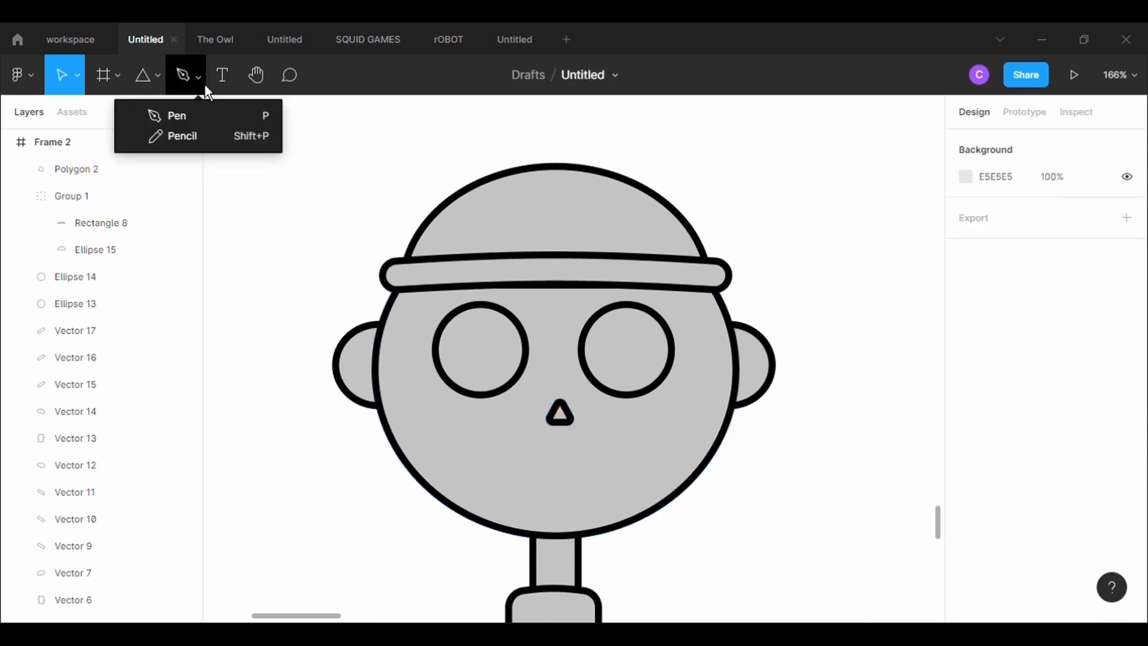
left_click(227, 121)
left_click(488, 479)
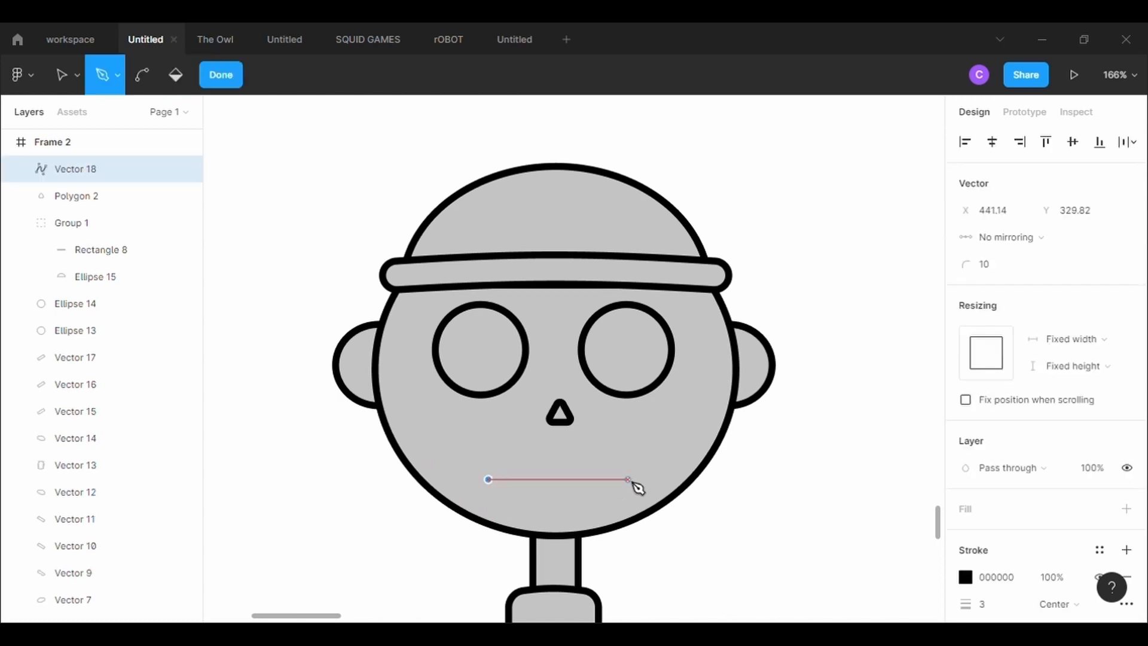
left_click(628, 480)
left_click(142, 75)
left_click_drag(566, 480, 565, 509)
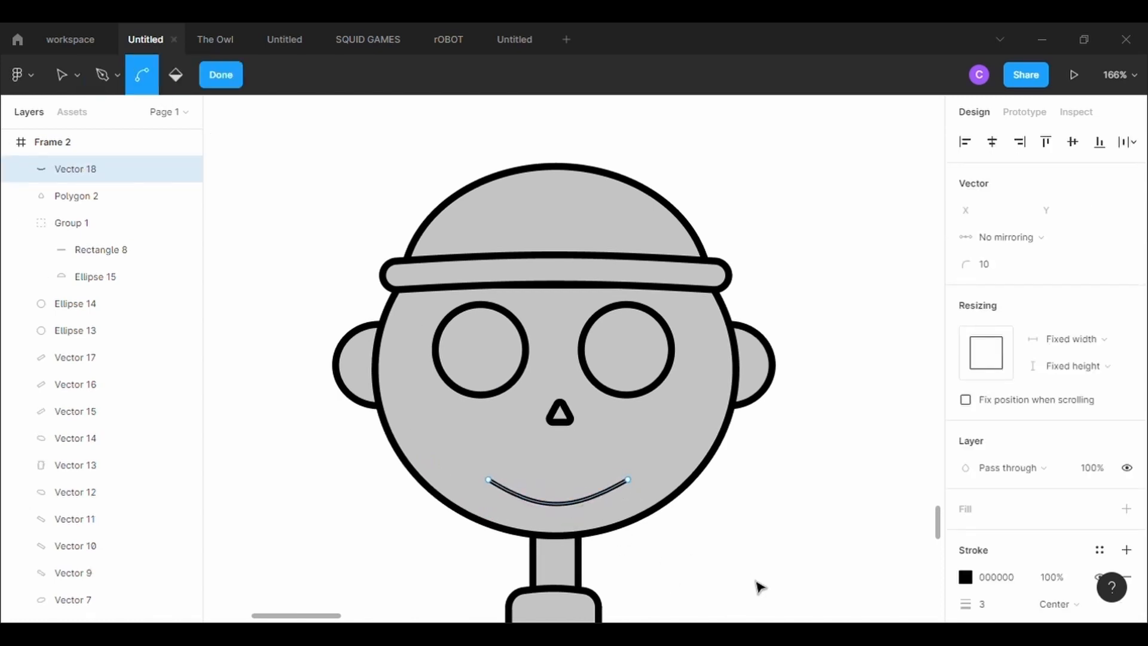
left_click(239, 84)
Draw a closed tongue outline with the Pen tool, about 32 by 59, rising from the right half of the smile.
left_click(192, 78)
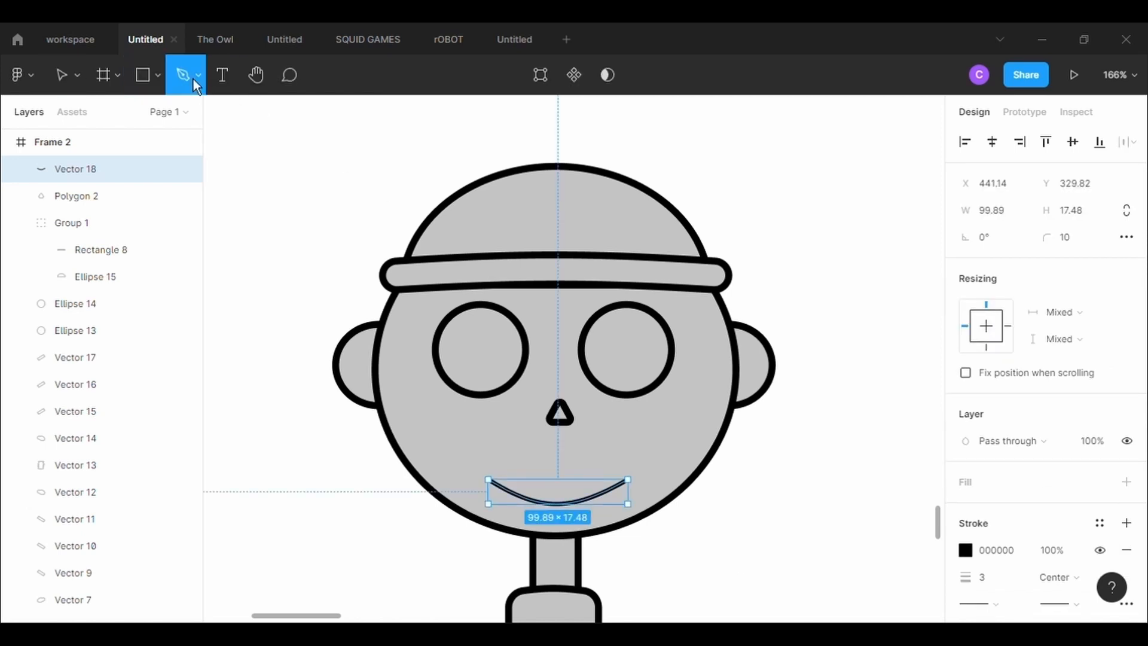
scroll(638, 482, "up", 5)
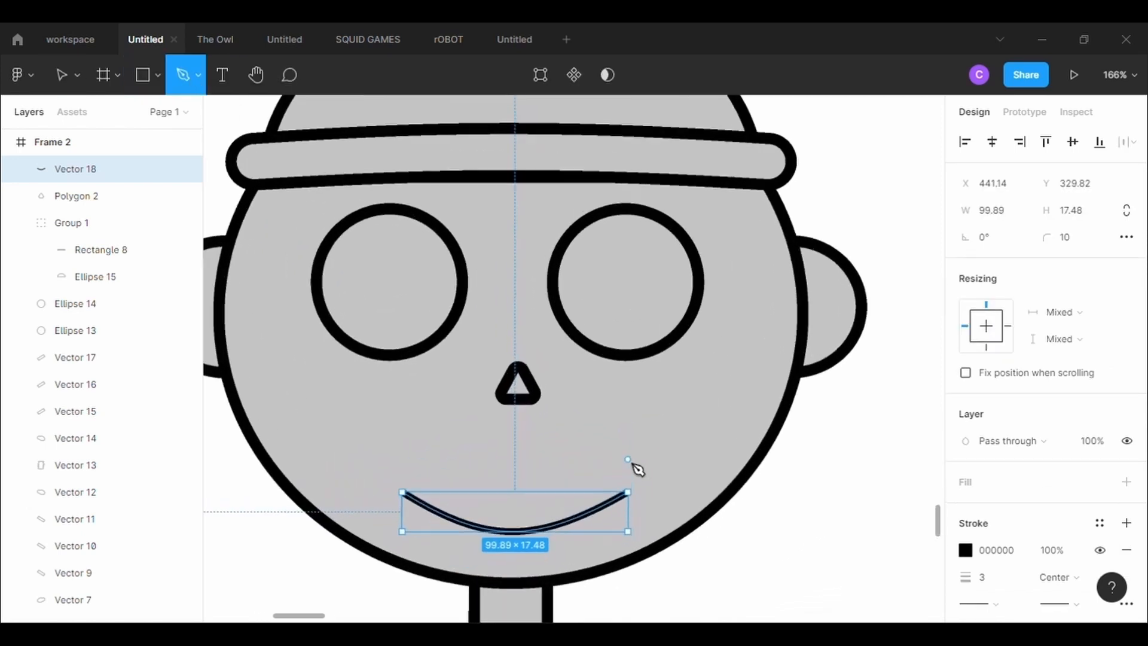
key("Escape")
key("Escape")
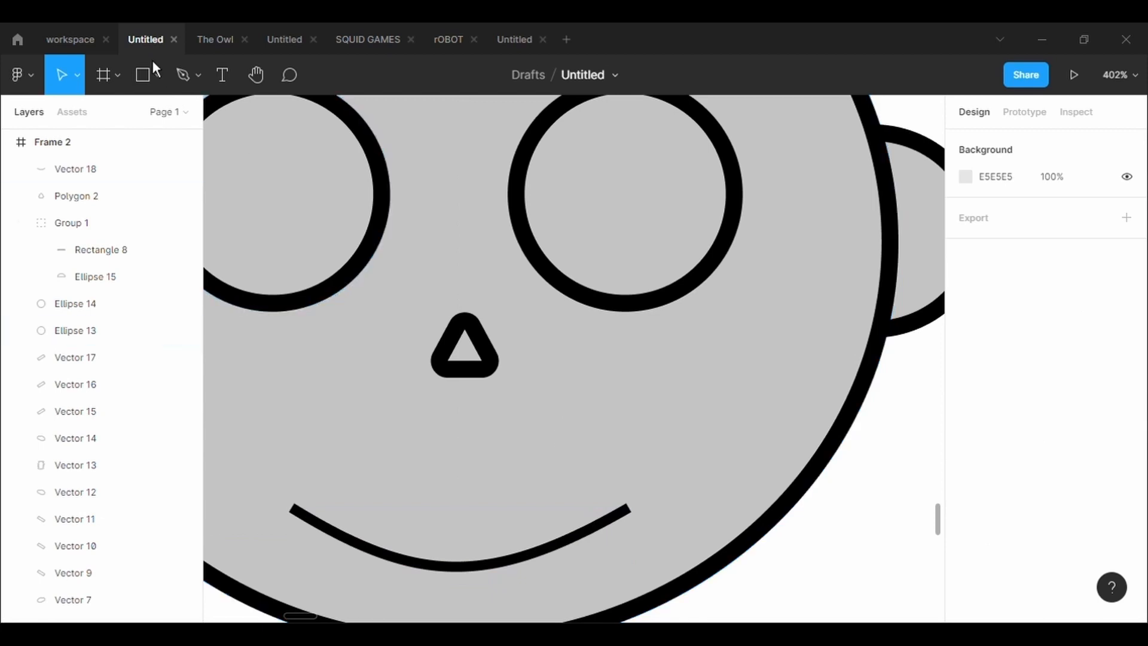
left_click(182, 75)
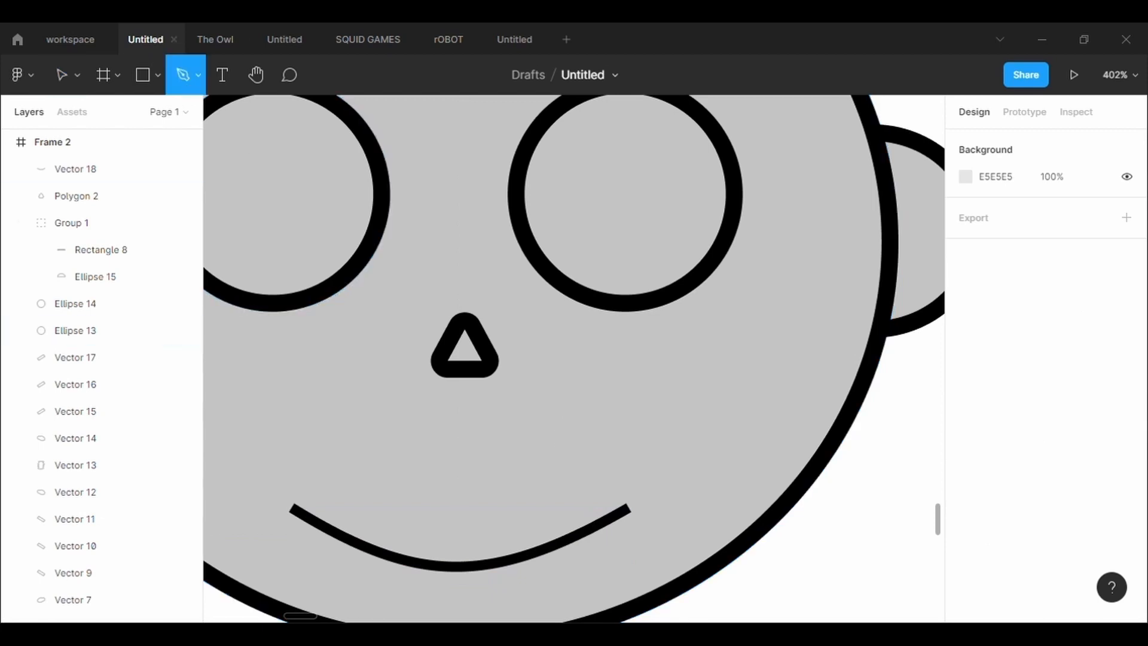
left_click(531, 554)
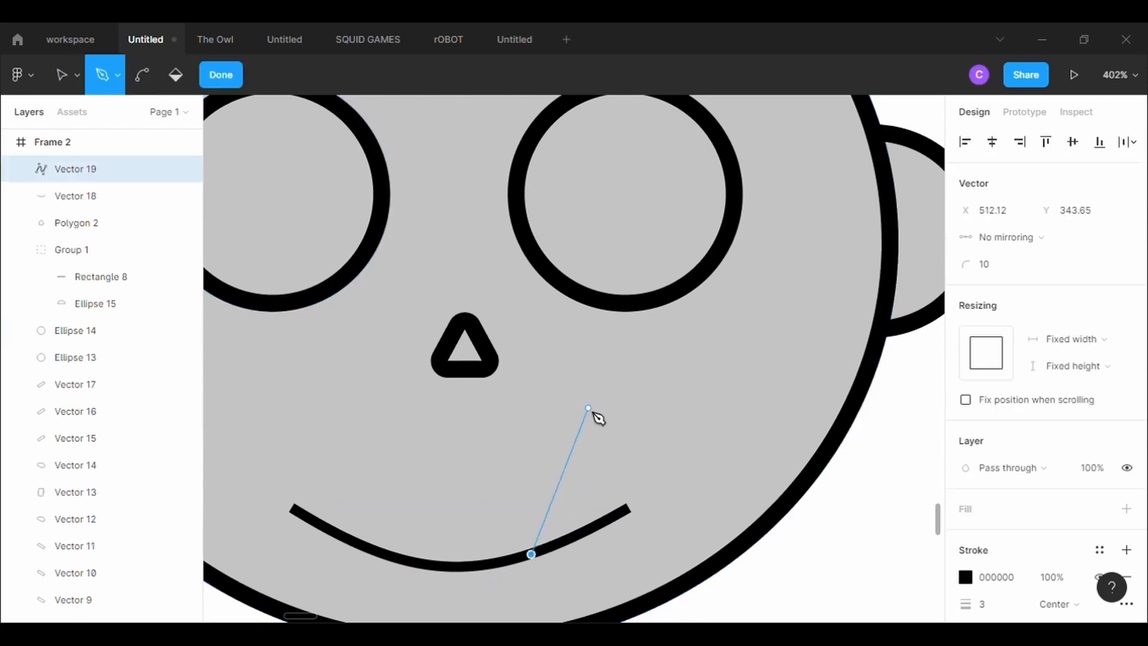
left_click(544, 390)
left_click(589, 356)
left_click(638, 395)
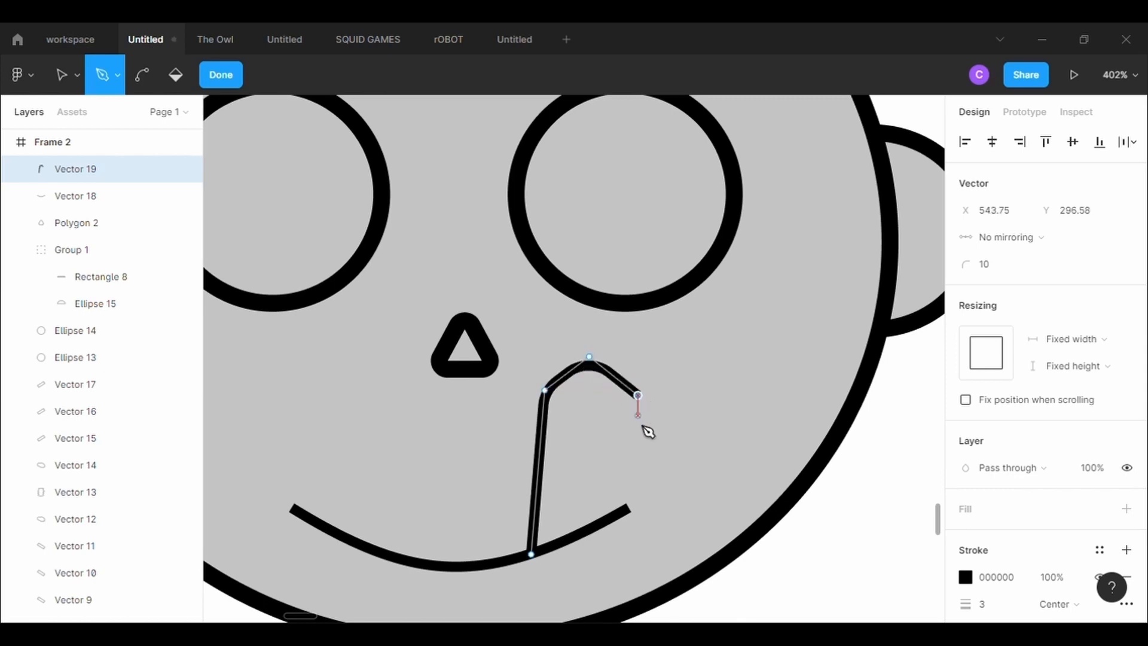
left_click(626, 511)
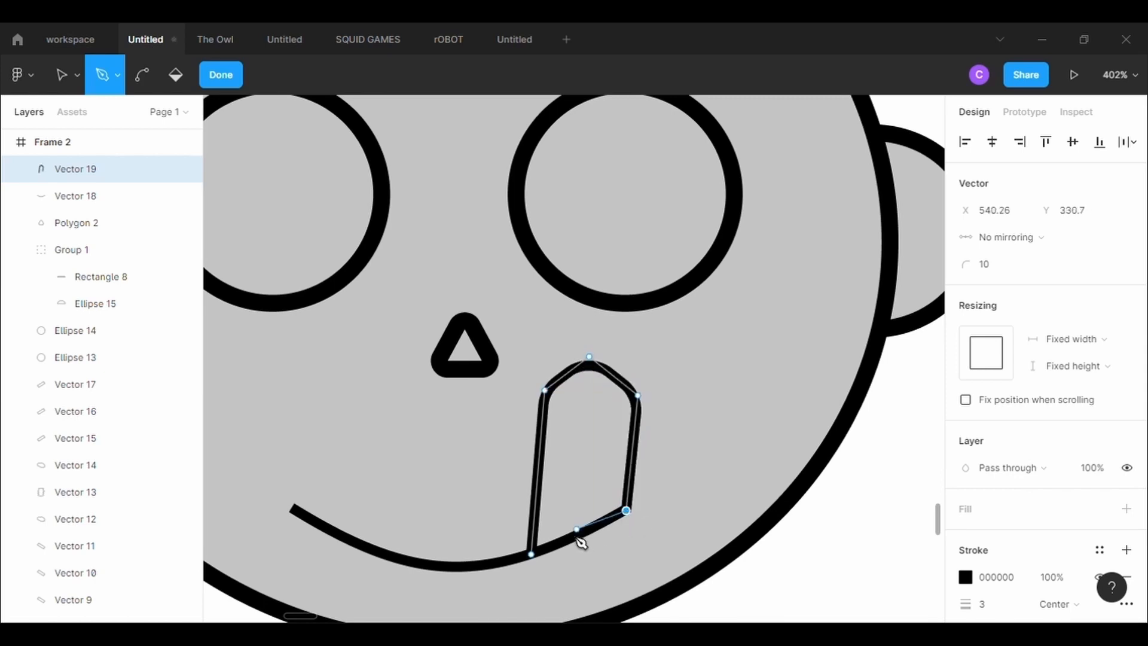
left_click(532, 554)
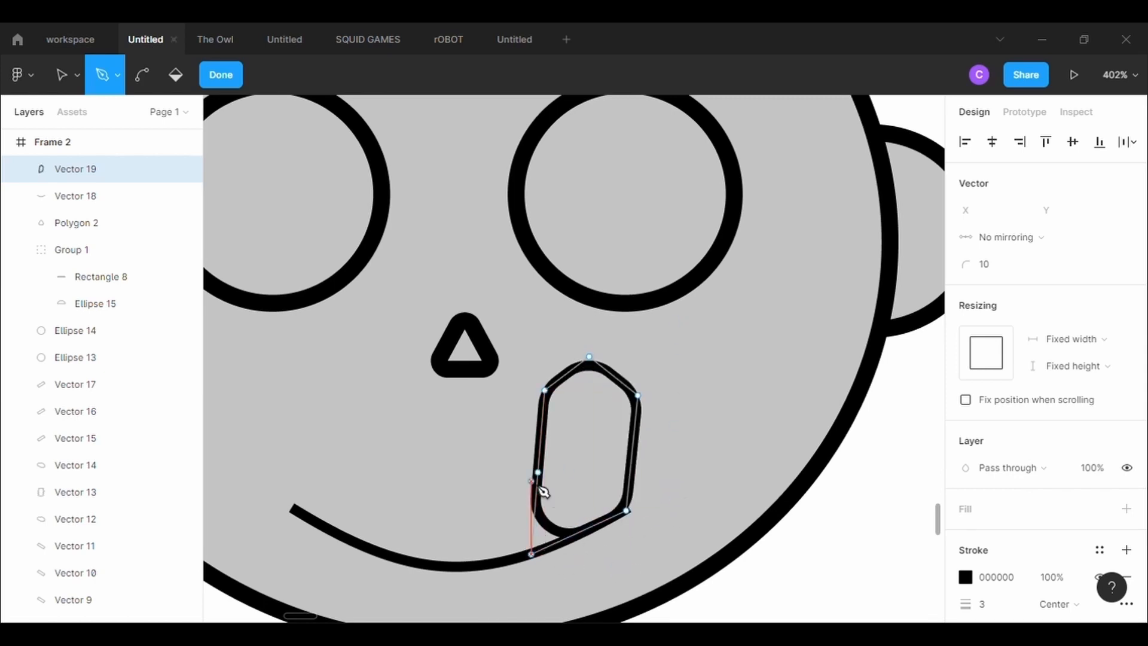
left_click(224, 76)
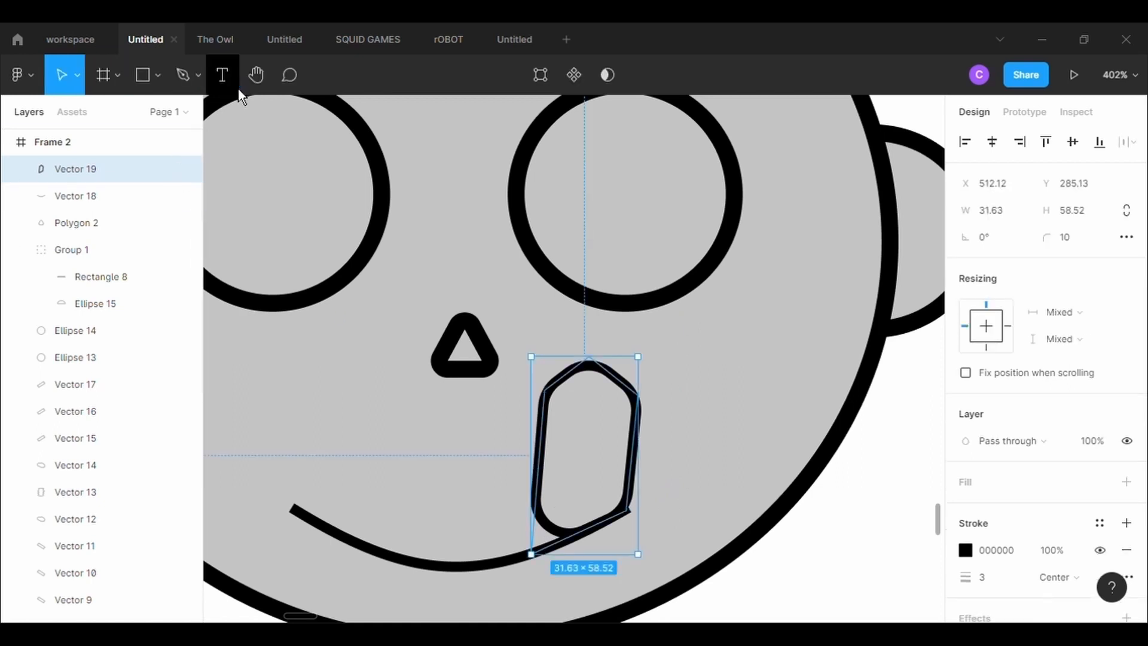
Set the tongue's lower-left point radius to 0, nudge the lower-right point outward, and add a slightly outward point on the left edge.
left_click(555, 79)
left_click(1016, 264)
type("0")
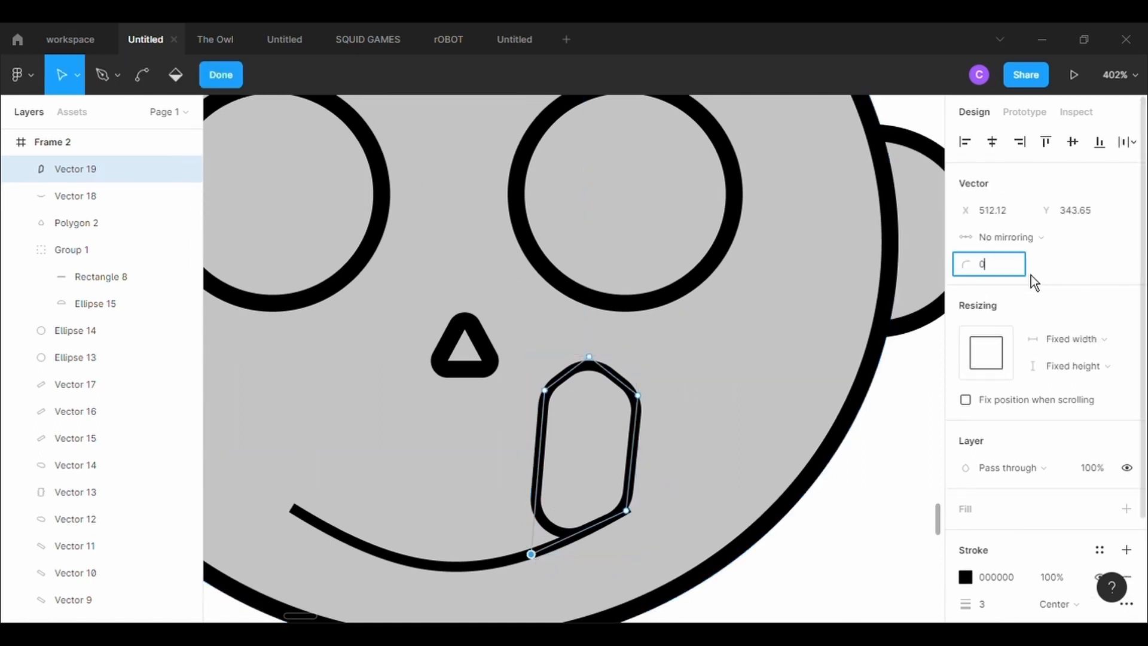
key("Return")
mouse_move(631, 516)
left_mouse_down()
mouse_move(645, 520)
mouse_move(638, 513)
left_mouse_up()
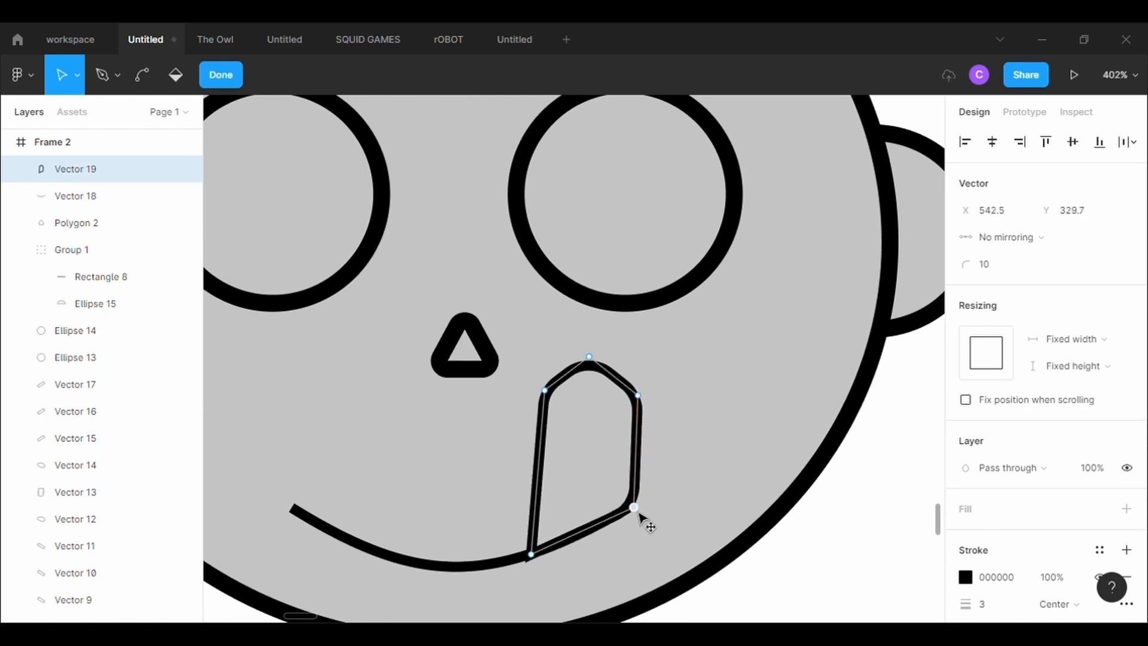
left_click_drag(538, 472, 531, 473)
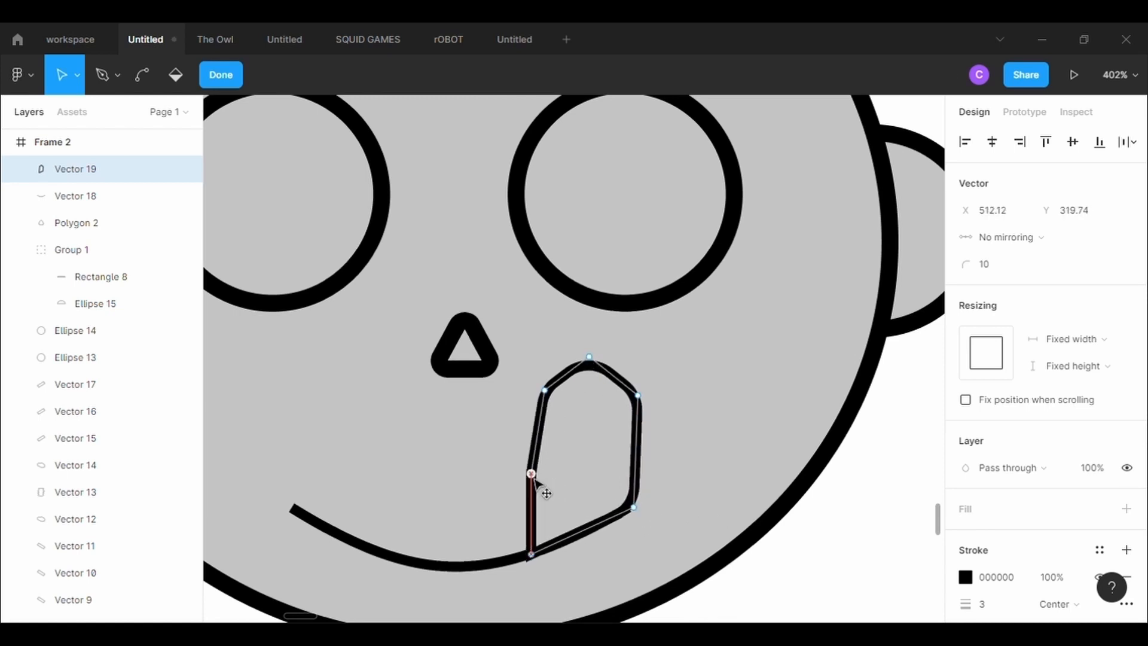
key("Escape")
key("Escape")
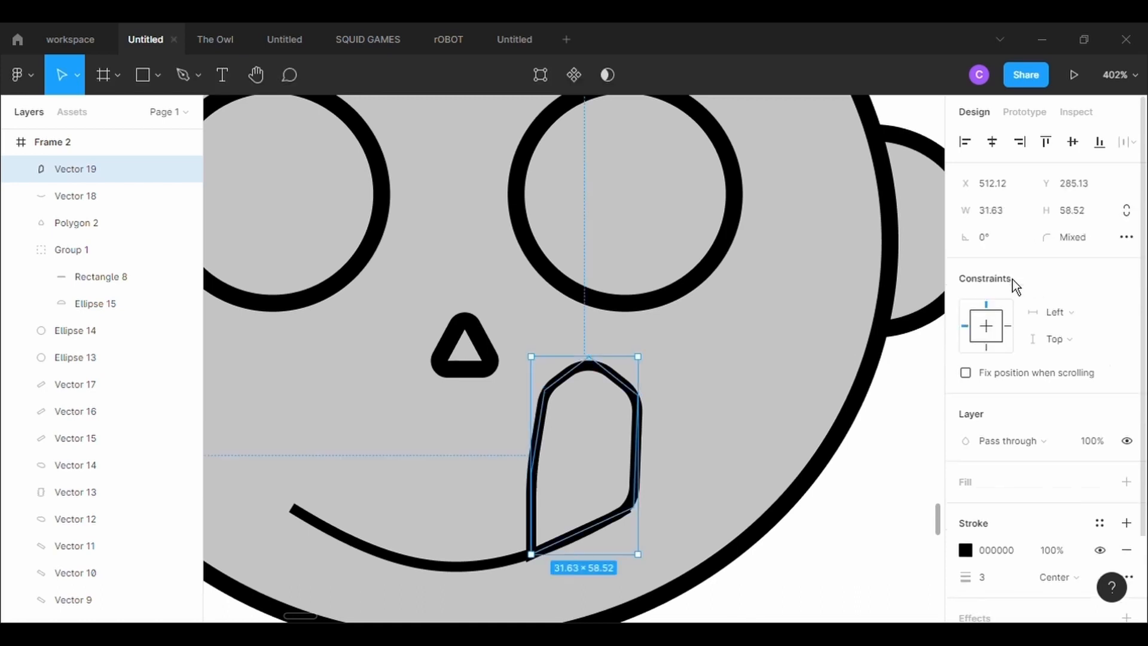
Round the tongue's top and left side with corner radii of 50 at the upper-left point and 100 at the left-side point.
key("Return")
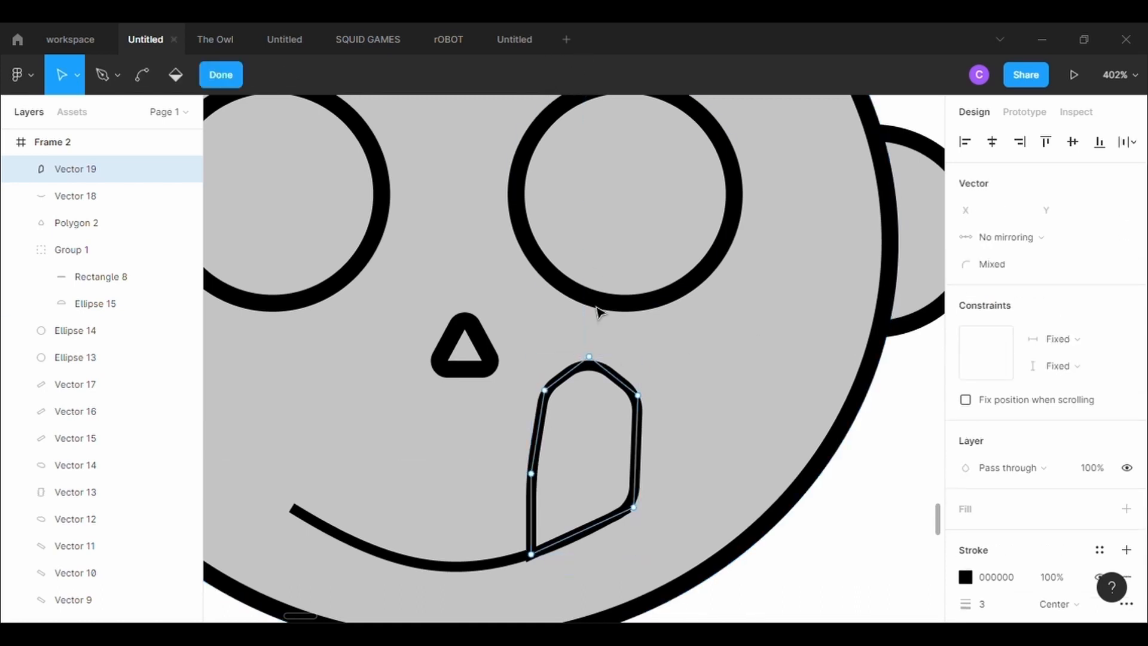
left_click(593, 359)
type("100")
key("Return")
type("50")
key("Return")
left_click(998, 267)
key("Return")
left_click(1027, 273)
type("50")
key("Return")
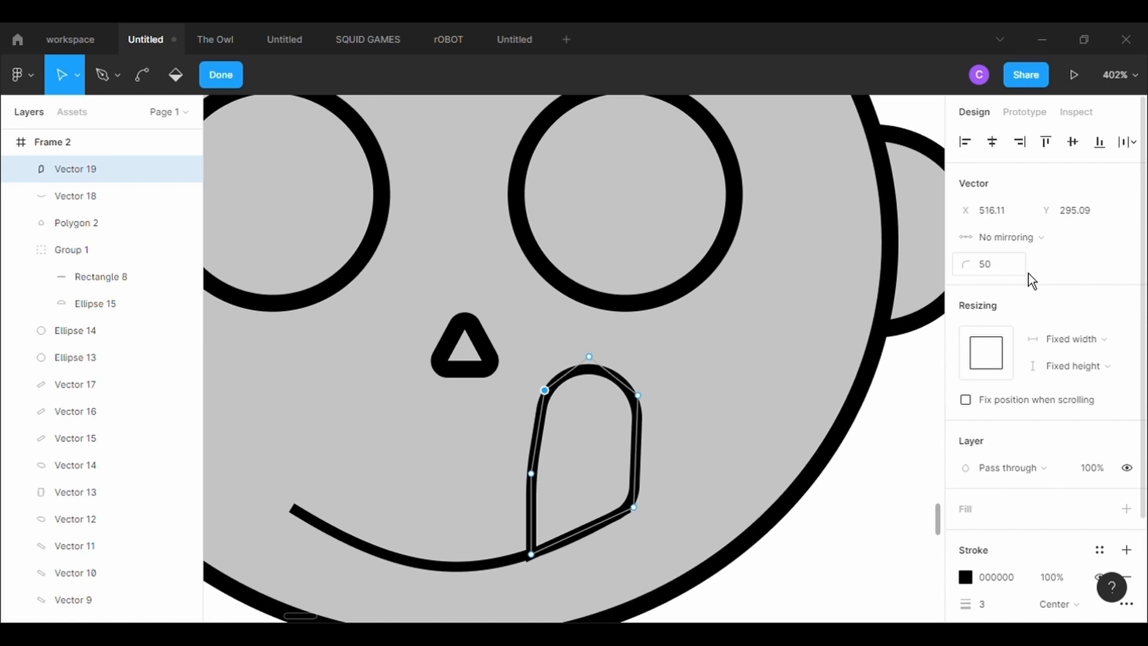
key("Escape")
left_click(788, 414)
scroll(788, 413, "down", 3)
scroll(787, 414, "down", 3)
scroll(788, 414, "up", 4)
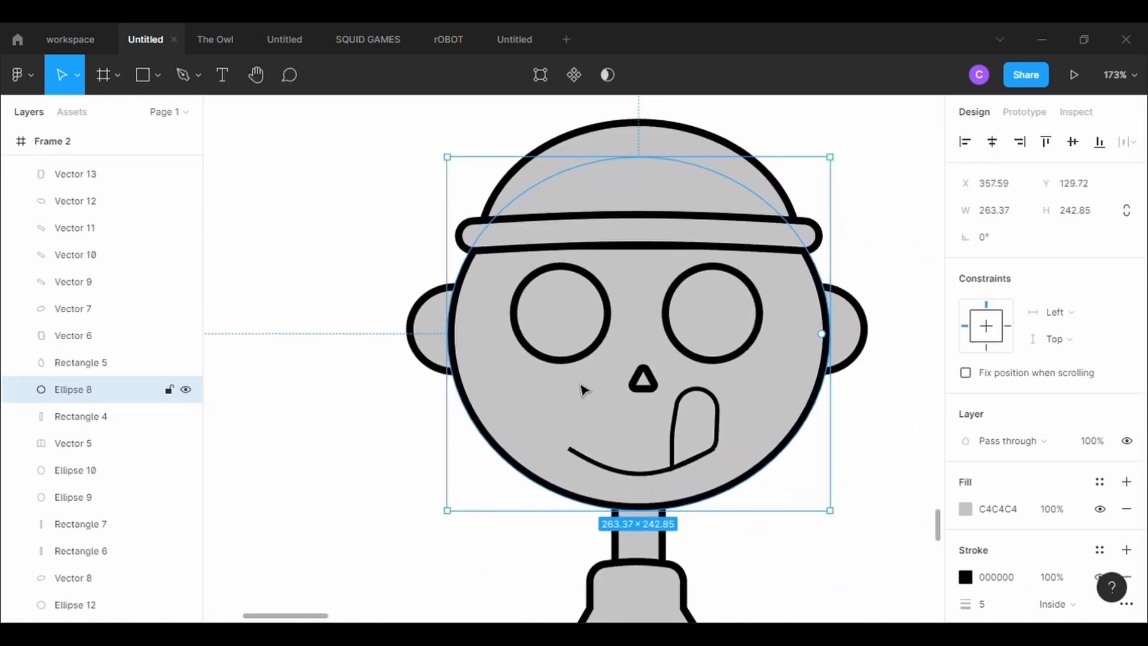
Shorten the smile by moving both ends inward, readjust its curve, and shift the tongue slightly left.
double_click(662, 477)
left_click_drag(569, 457, 602, 456)
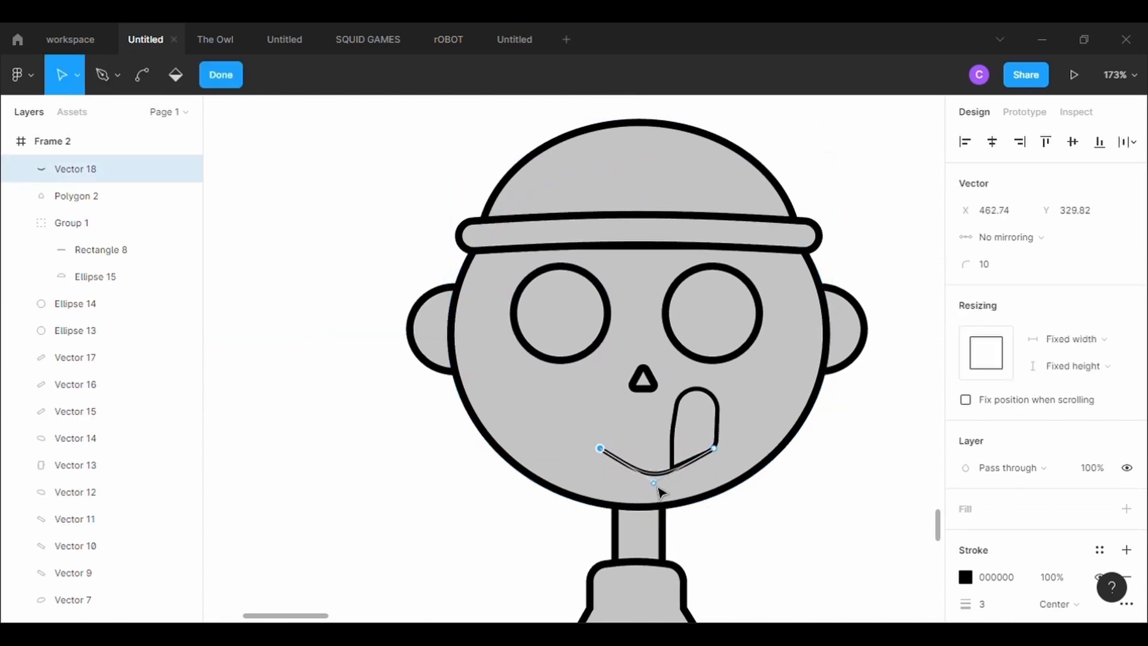
left_click_drag(721, 452, 694, 460)
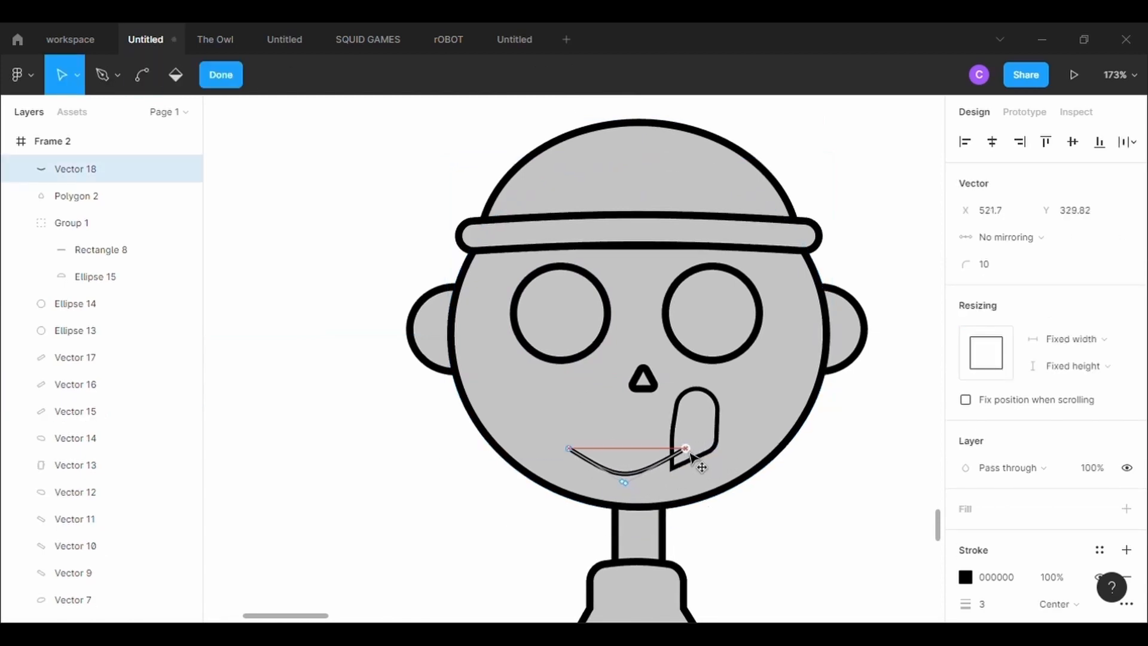
mouse_move(629, 487)
left_mouse_down()
mouse_move(662, 475)
mouse_move(646, 475)
left_mouse_up()
left_click(717, 429)
mouse_move(723, 416)
left_mouse_down()
mouse_move(693, 416)
mouse_move(707, 412)
mouse_move(703, 420)
left_mouse_up()
left_click(764, 448)
Set the corner radius of the point on the tongue's left side to 500.
scroll(699, 449, "up", 5)
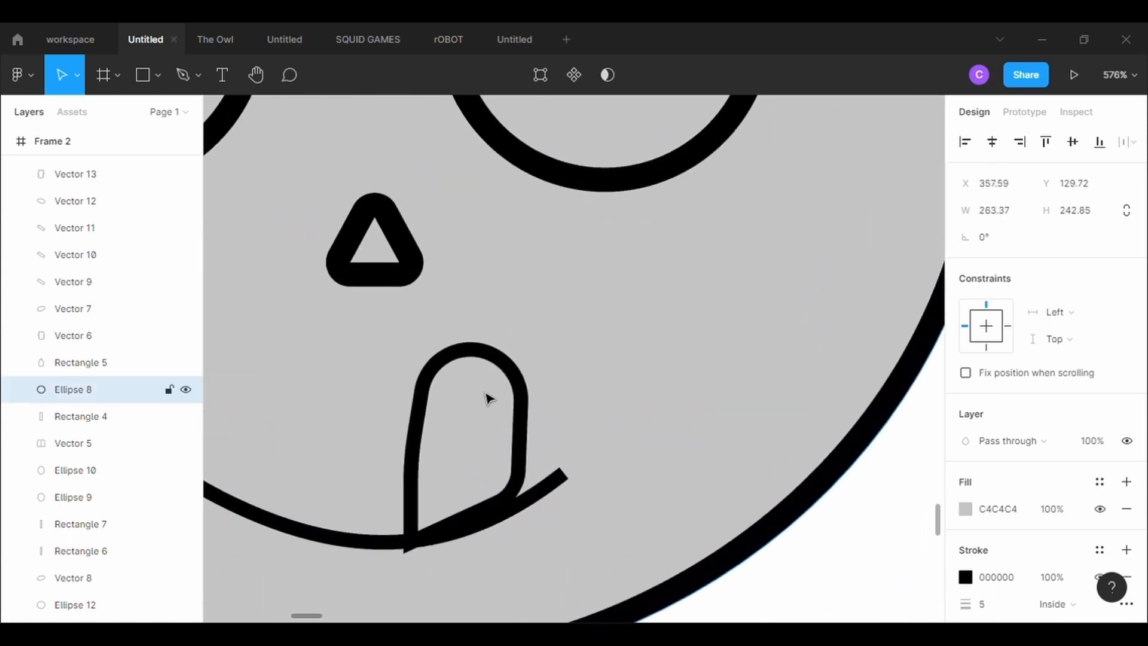
left_click(524, 390)
left_click(540, 75)
left_click(410, 458)
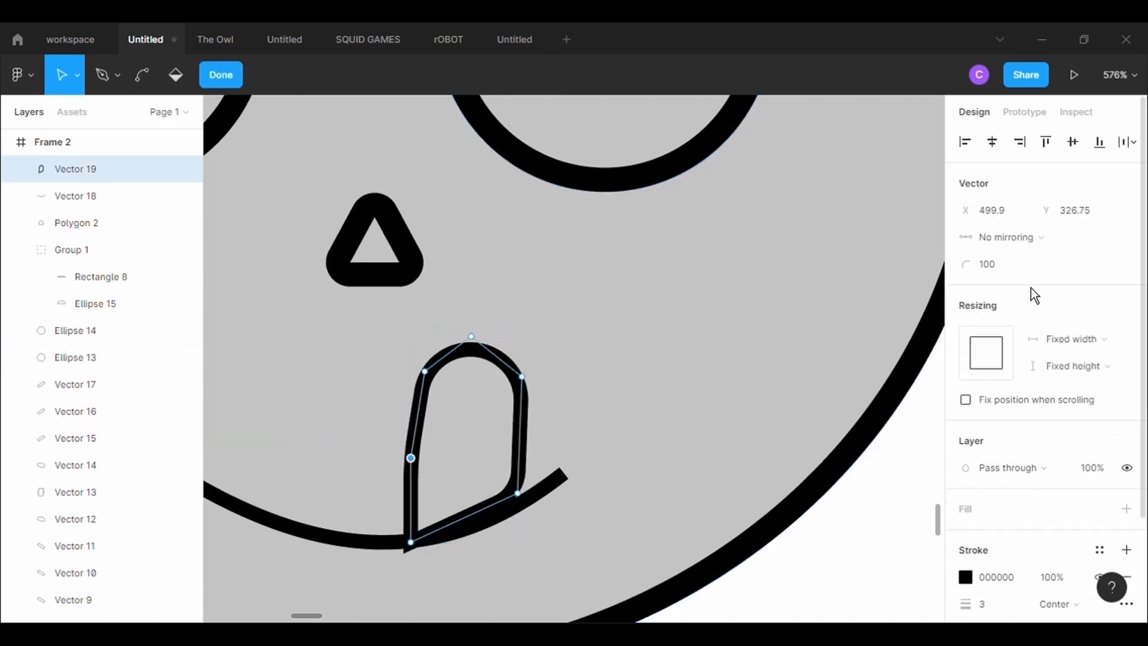
left_click(1019, 275)
type("500")
key("Return")
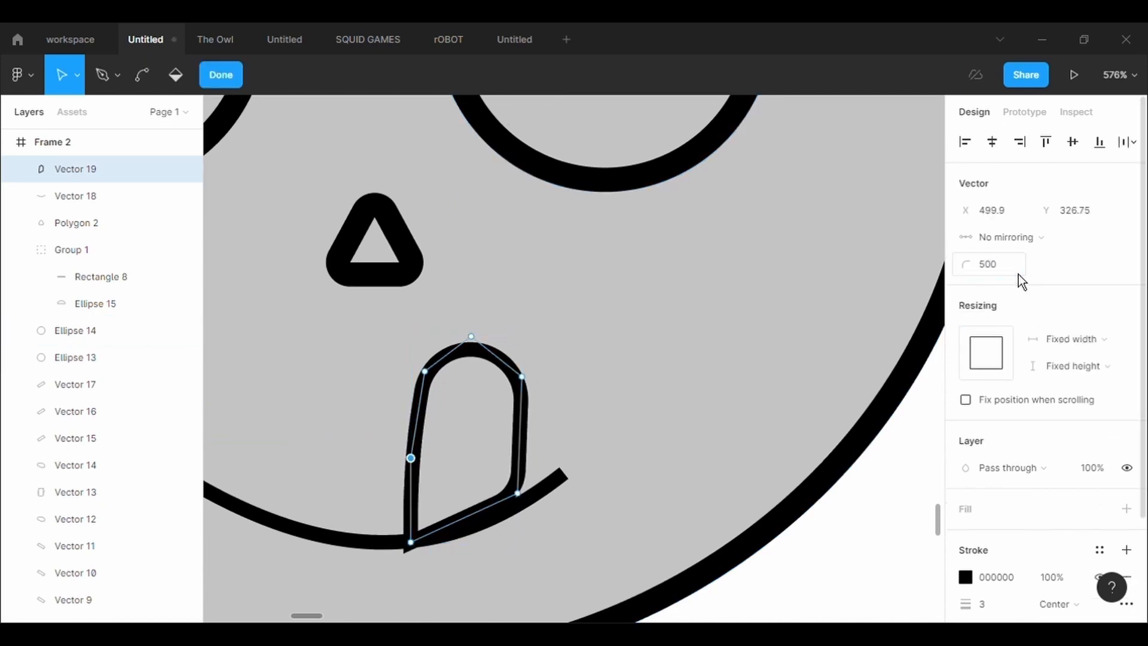
key("Escape")
key("Escape")
Move the tongue up and right onto the smile's end, then set its lower-left point radius to 5 and align it with the smile.
left_click_drag(512, 443, 554, 412)
key("Return")
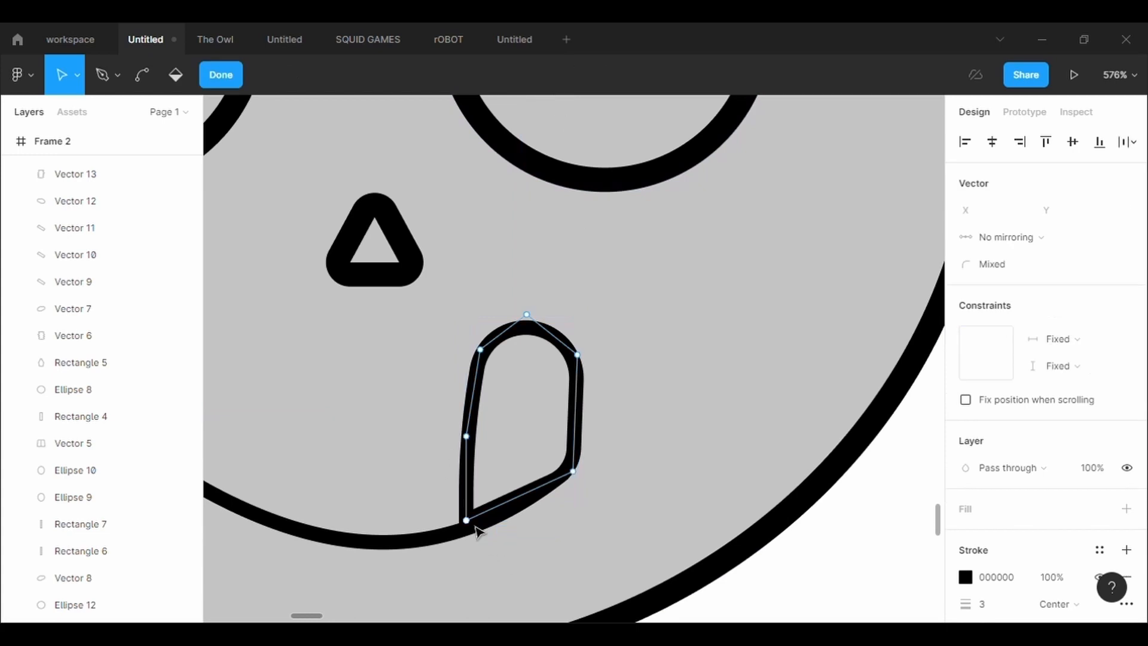
left_click_drag(472, 527, 472, 533)
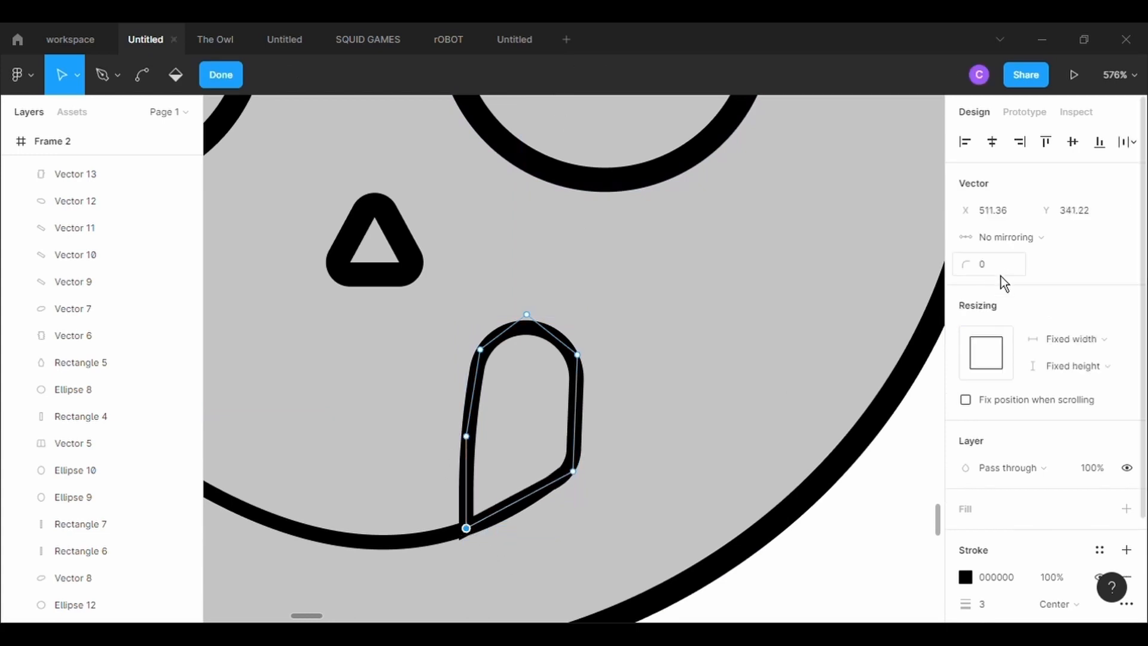
type("5")
key("Return")
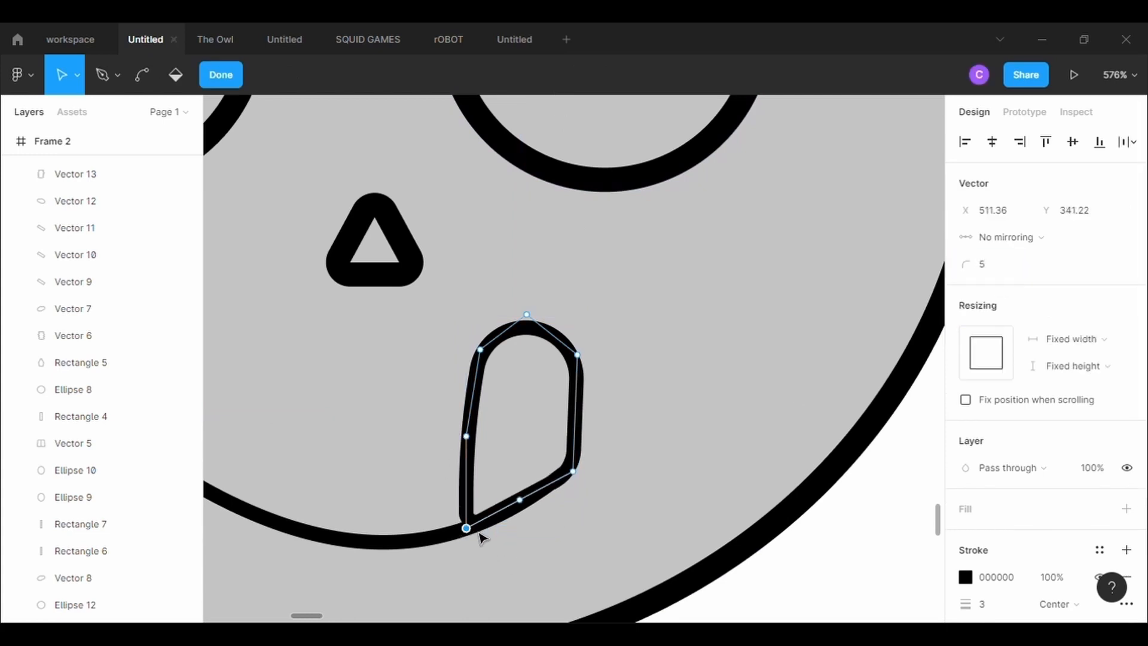
left_click_drag(470, 534, 477, 533)
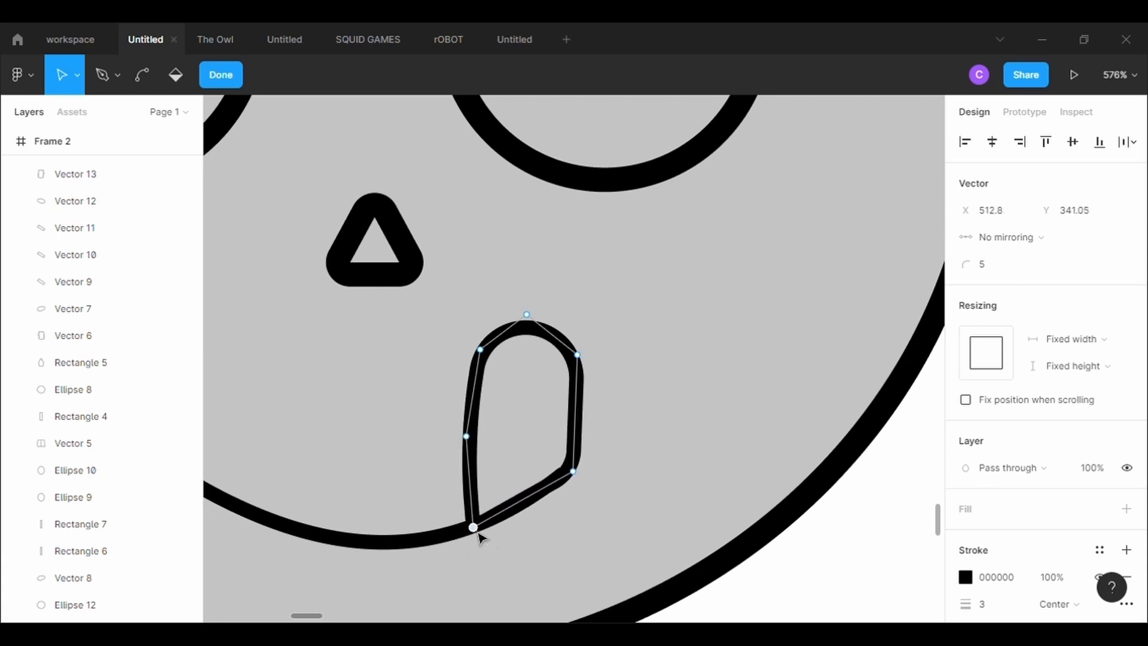
key("Escape")
left_click(632, 392)
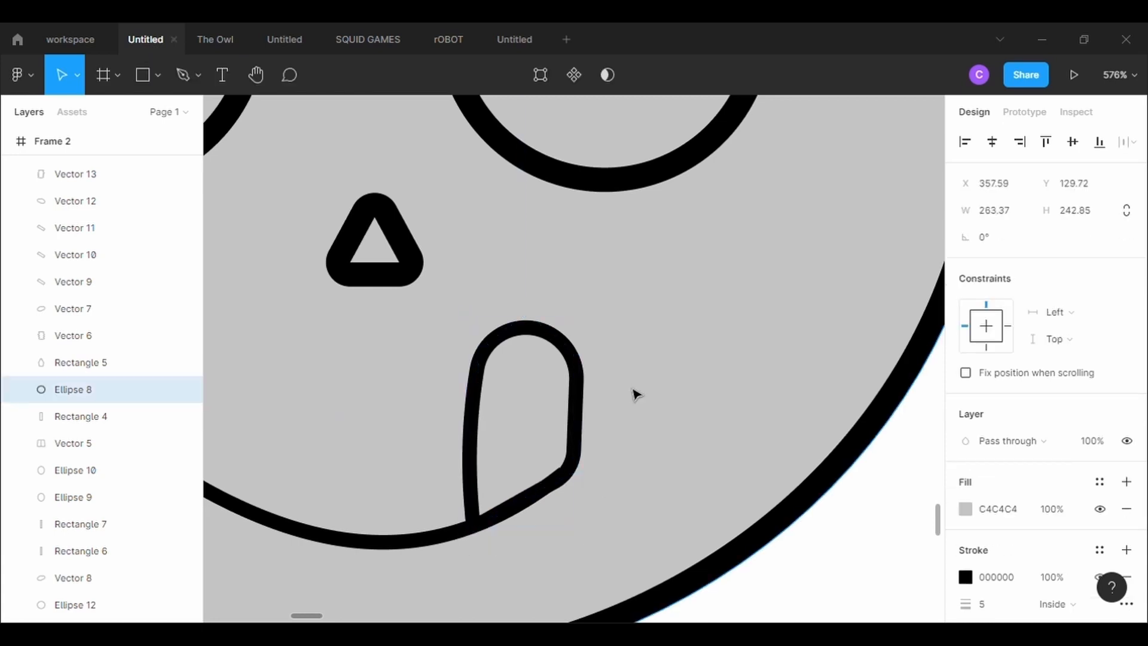
Adjust the smile's right endpoint so it ends flush with the tongue's lower-right corner.
left_click(407, 547)
key("Return")
left_click_drag(572, 483, 574, 484)
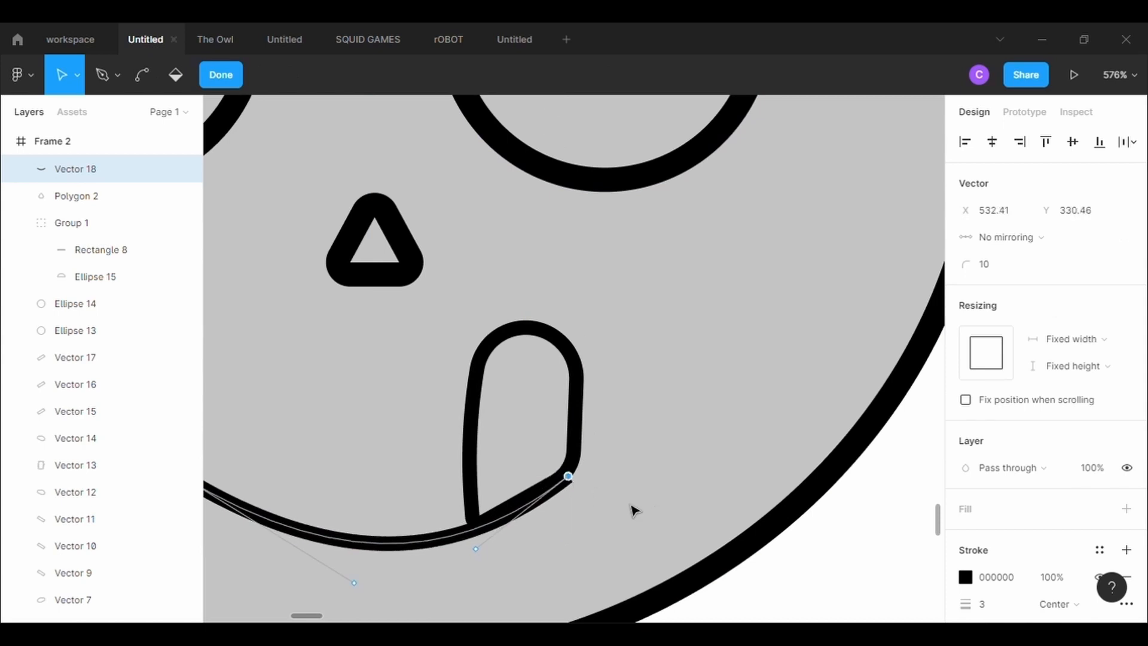
key("Escape")
key("Escape")
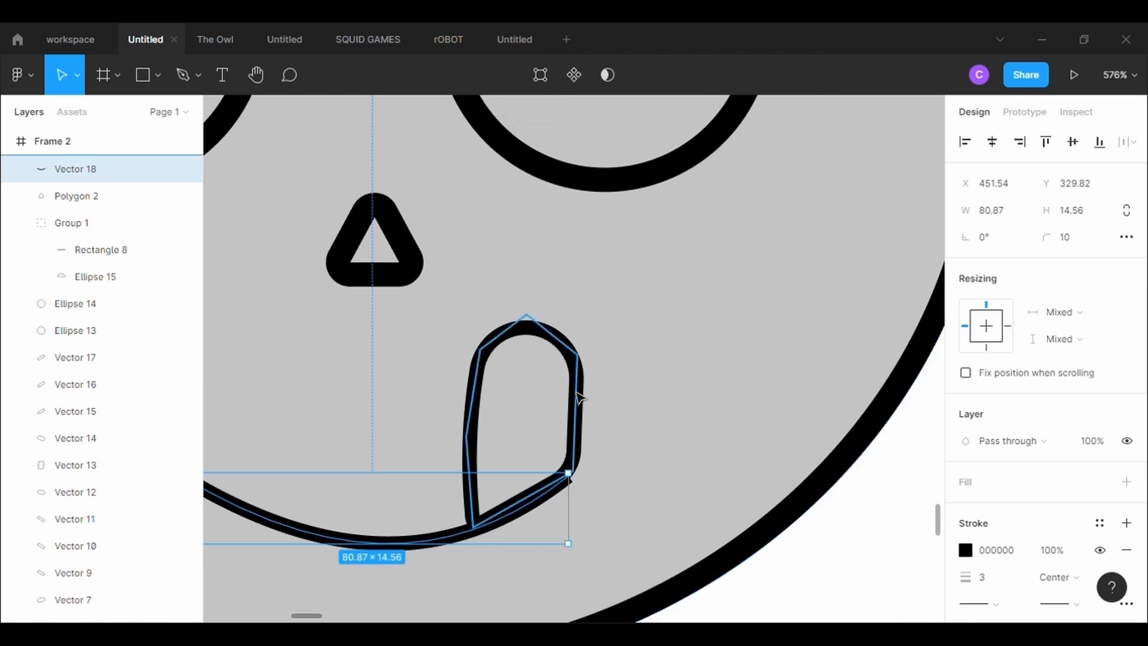
left_click(550, 83)
left_click_drag(573, 485, 572, 477)
left_click(644, 532)
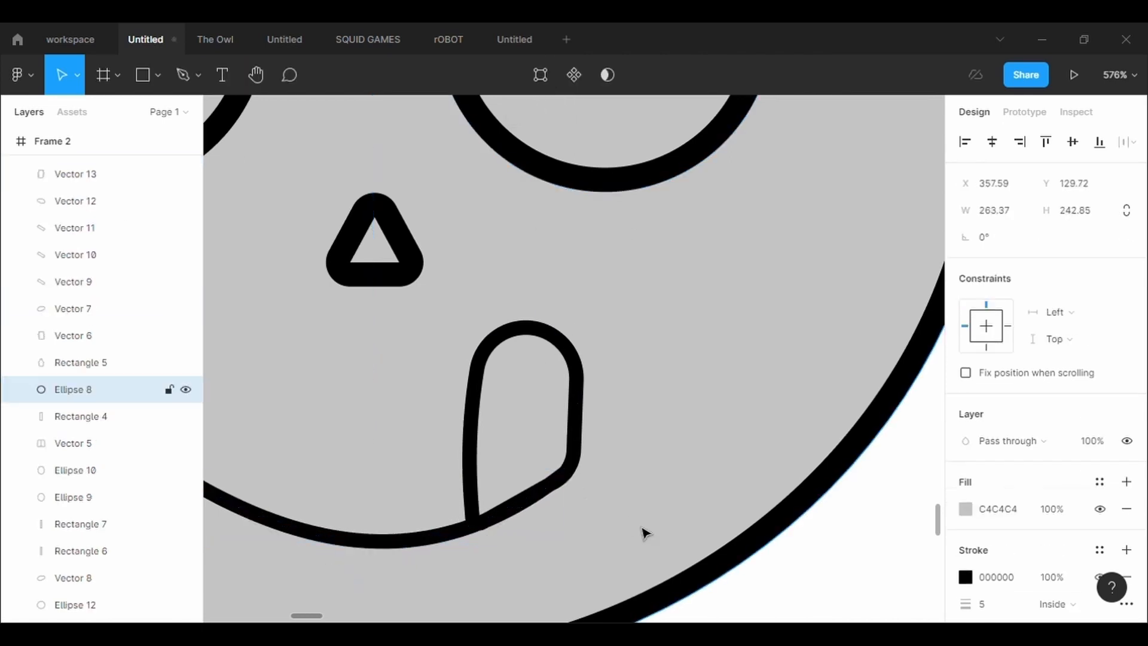
key("shift+0")
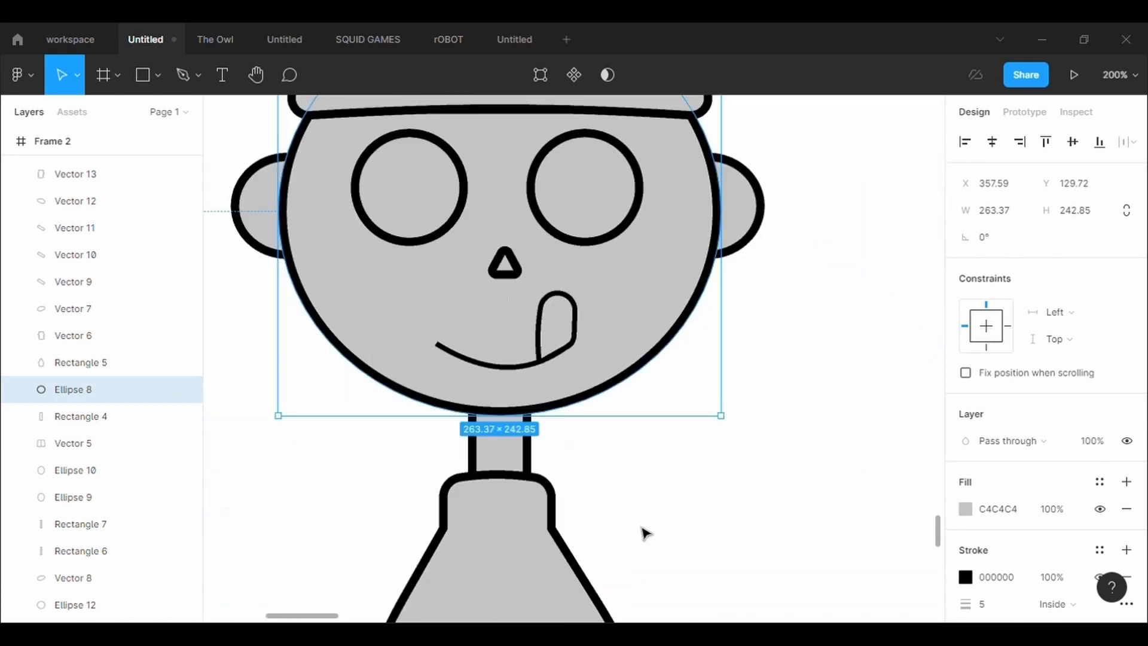
left_click(720, 450)
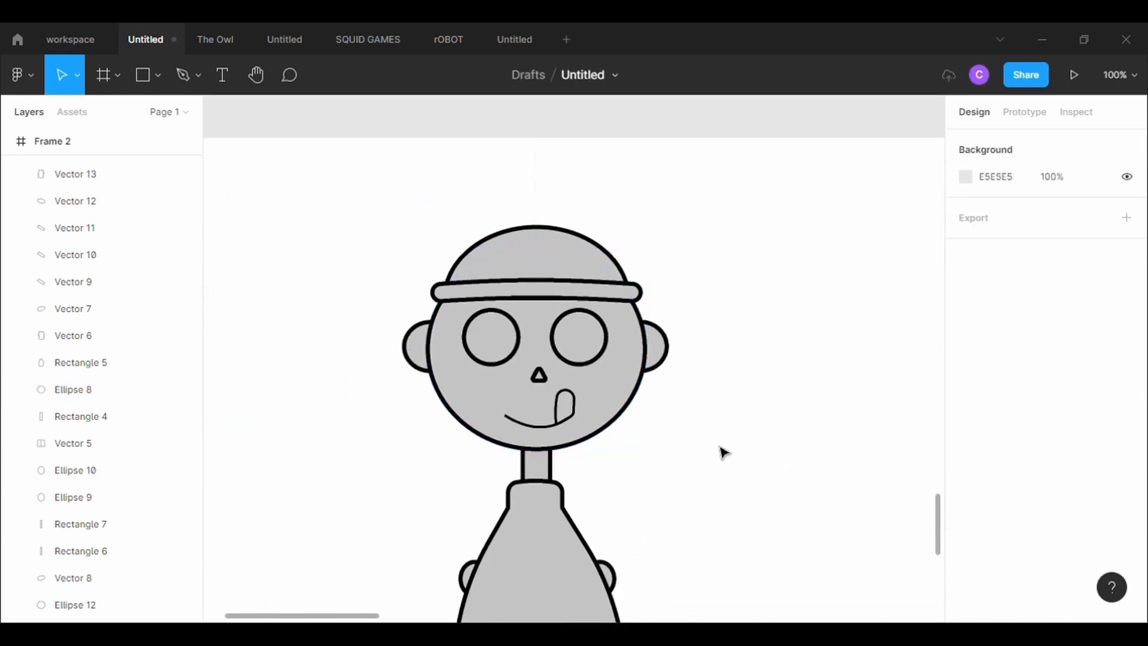
scroll(722, 451, "down", 3)
scroll(723, 452, "up", 3)
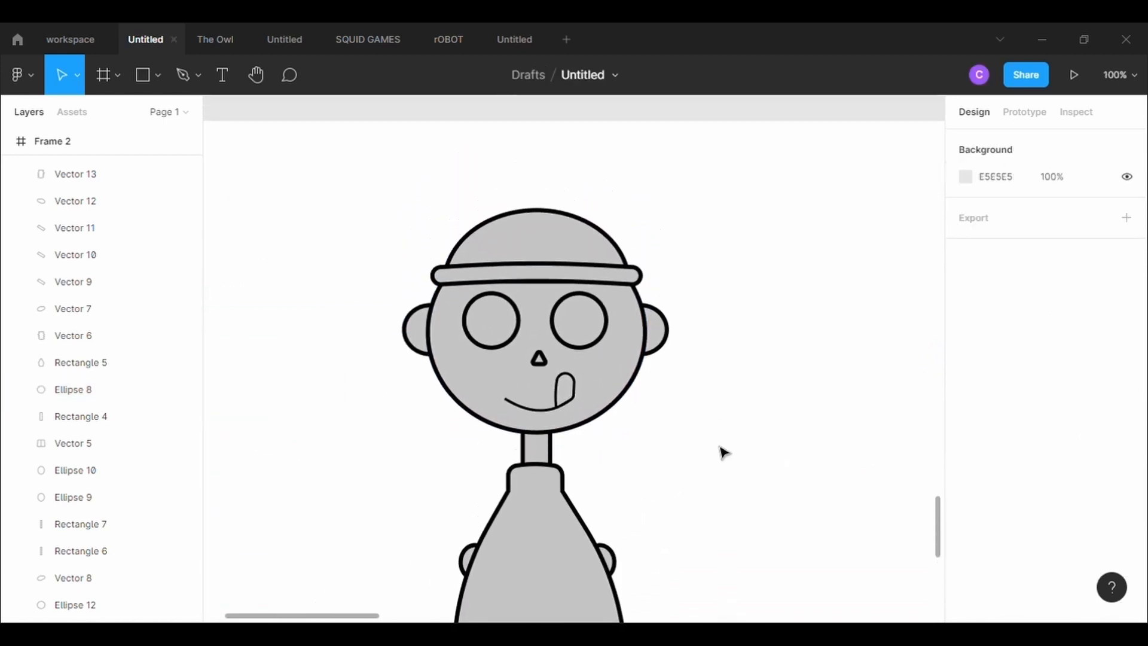
scroll(723, 451, "down", 2)
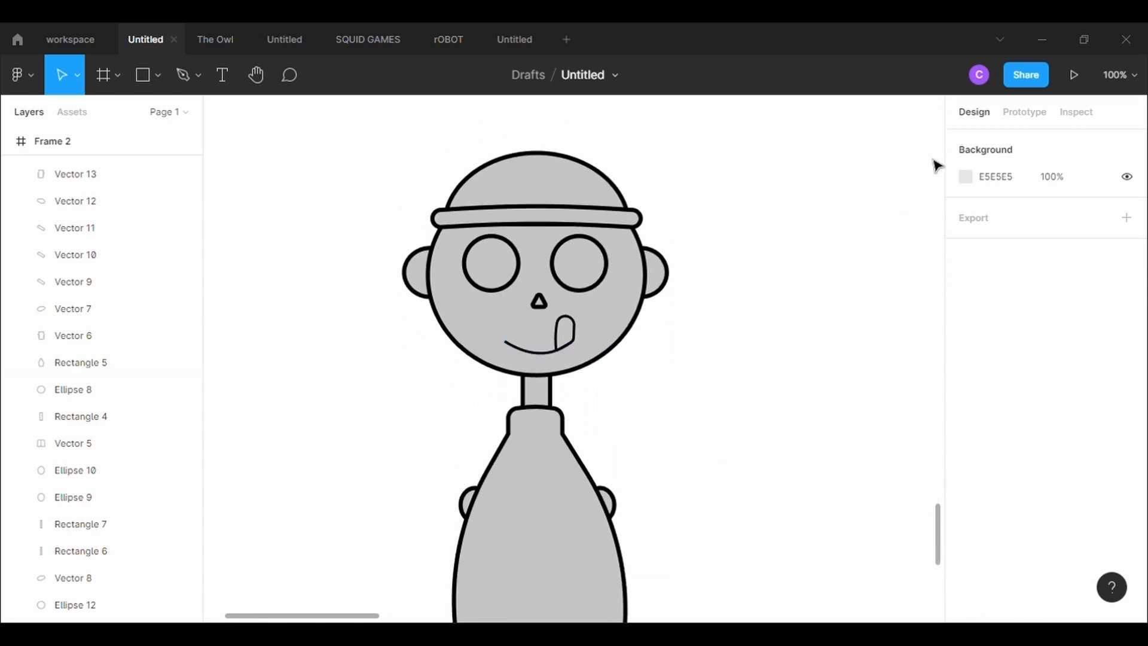
Draw a rectangle about 33.5 × 16.58 on the cheek beside the tongue and give it a black stroke of 5.
key("ctrl+plus")
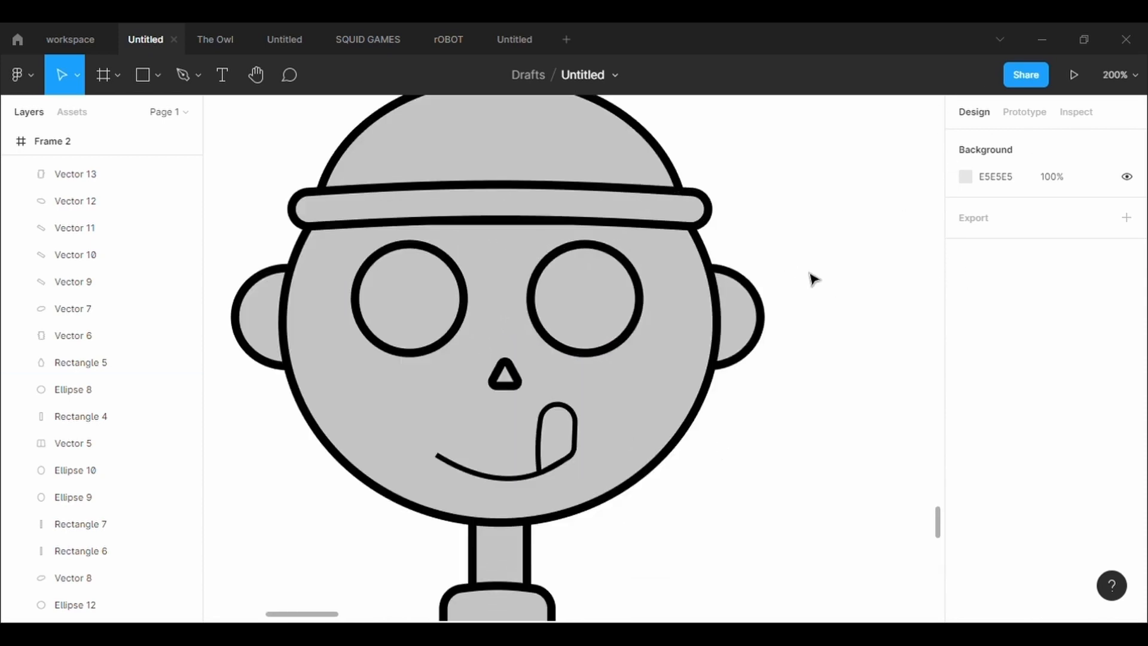
left_click(158, 87)
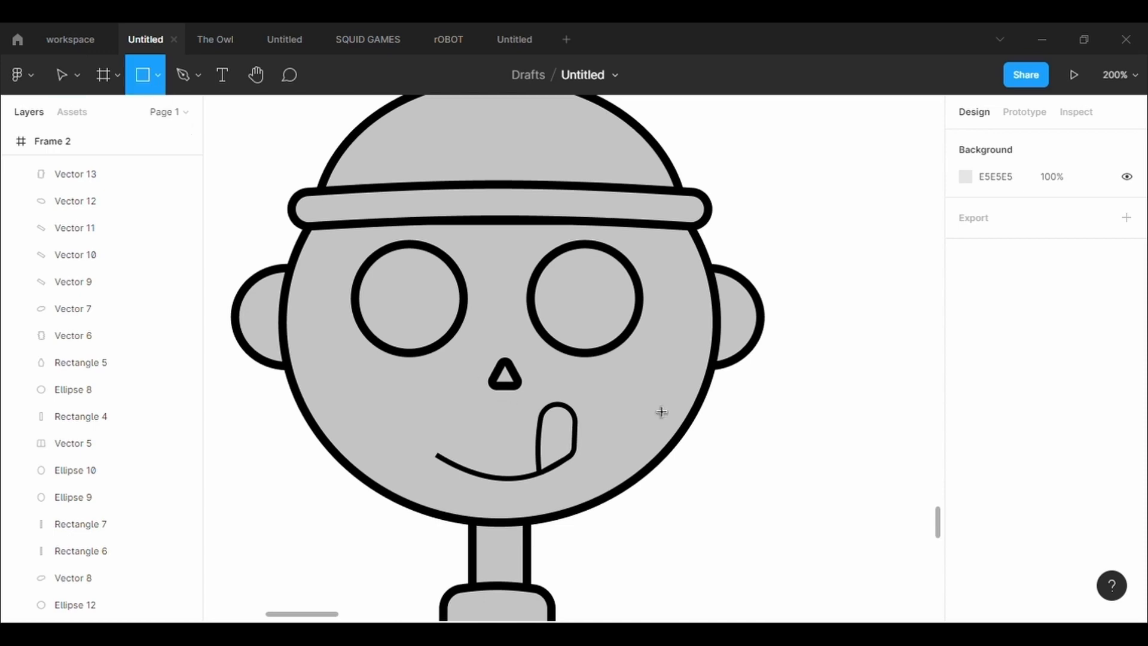
left_click_drag(609, 409, 666, 437)
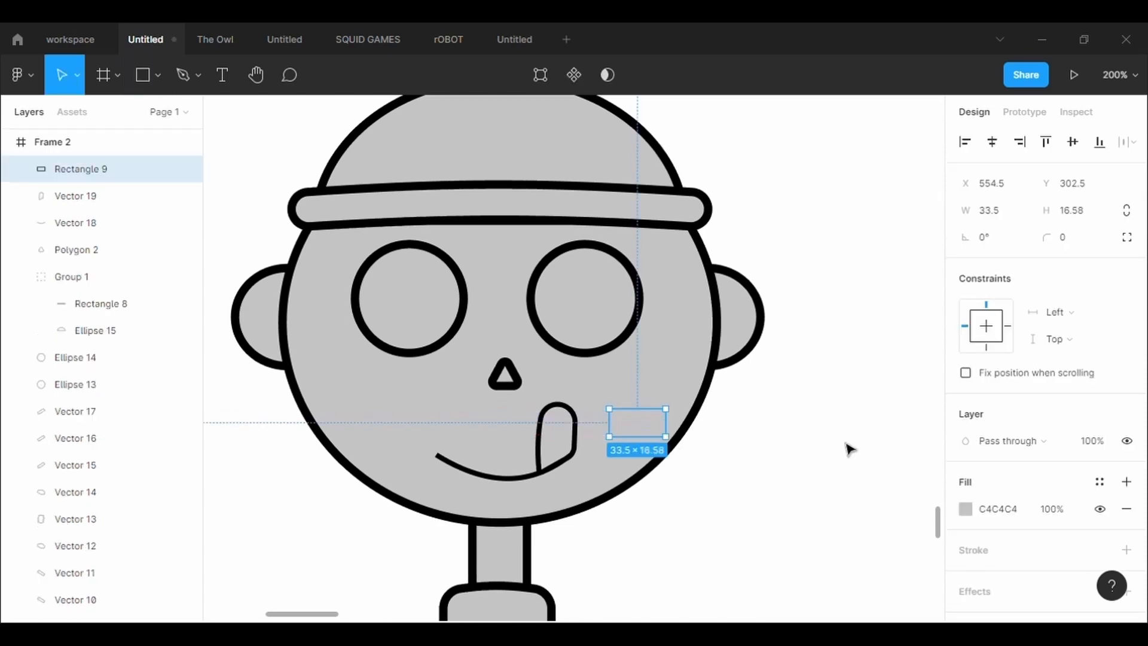
left_click(981, 604)
type("5")
key("Return")
key("Delete")
key("ctrl+z")
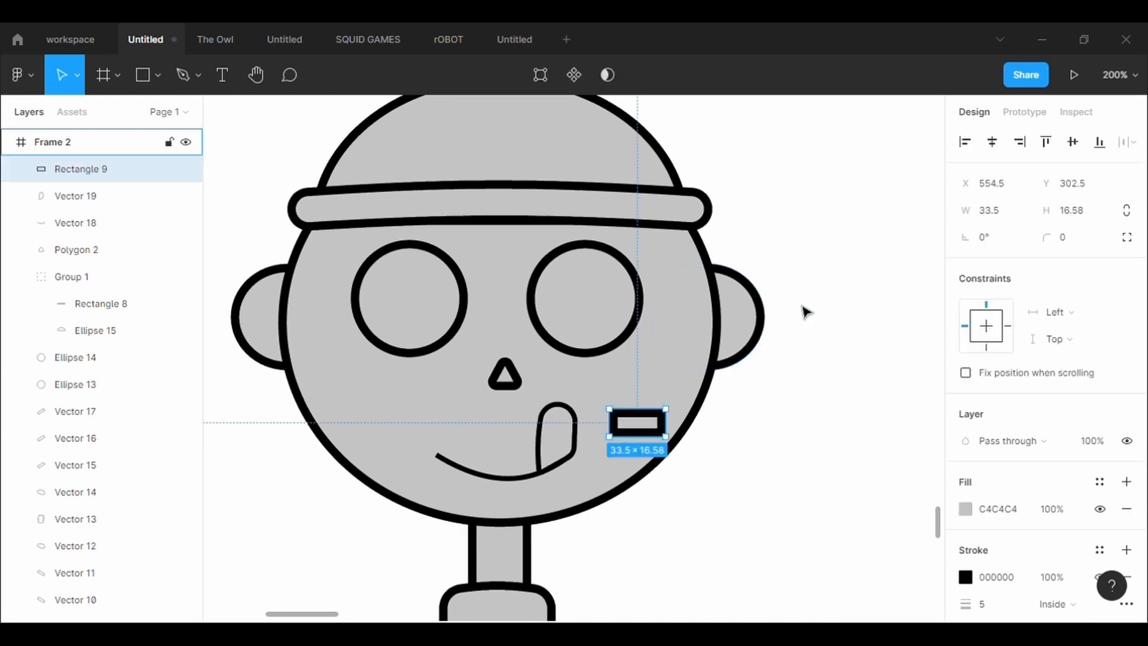
Set the cheek rectangle's stroke to 4 and its corner radius to 10.
left_click(999, 613)
type("4")
key("Return")
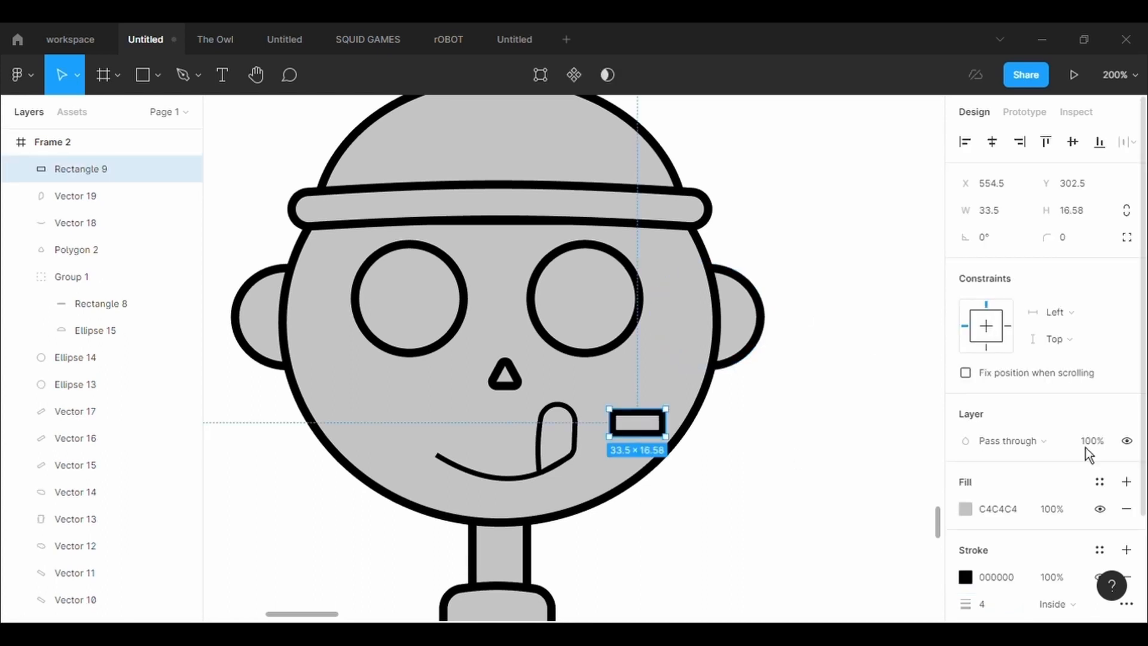
left_click(1078, 246)
type("10")
key("Return")
Draw a rectangle about 10.82 × 10 inside the rounded cheek patch and give it a black stroke of 3.
left_click(157, 75)
left_click(160, 117)
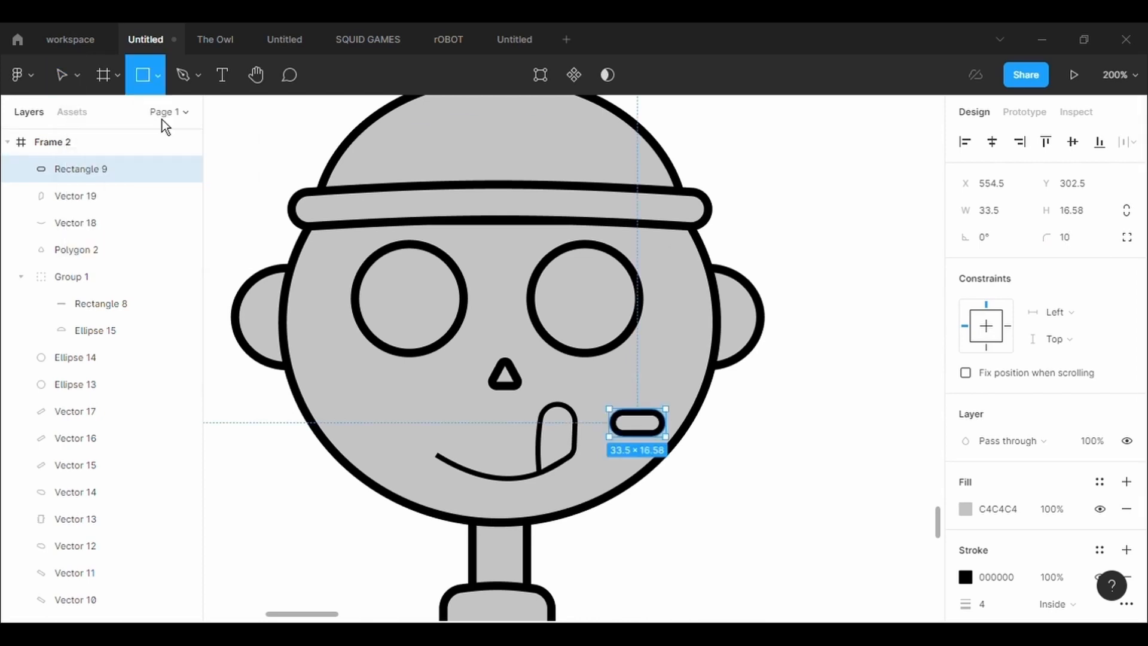
left_click_drag(625, 415, 643, 431)
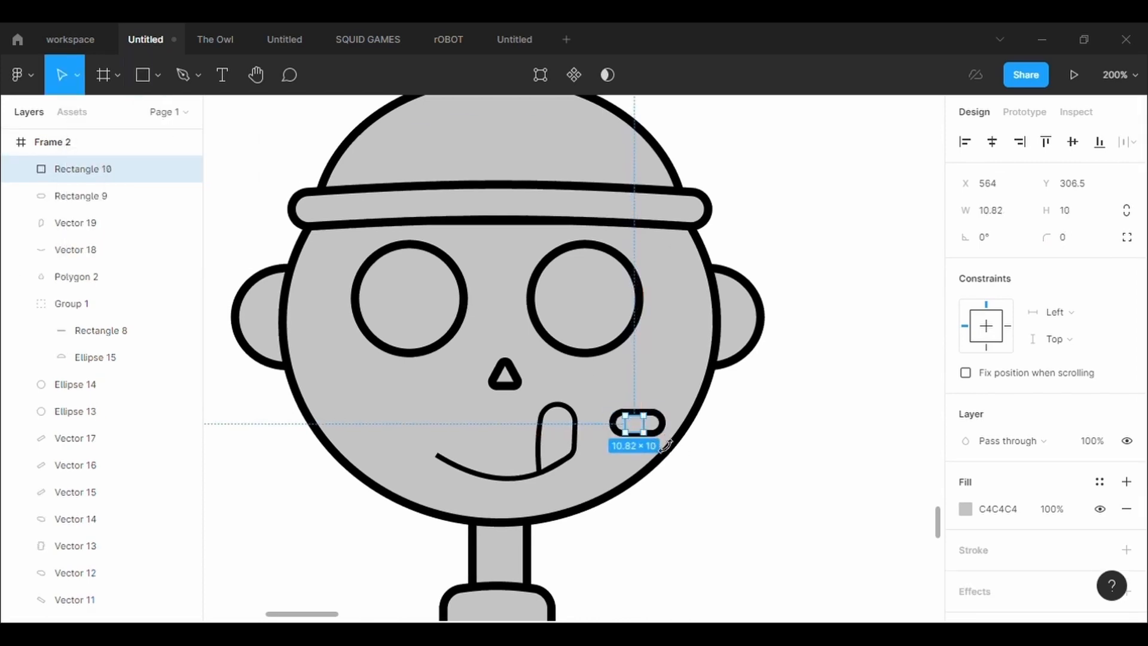
left_click(663, 427)
left_click(648, 431)
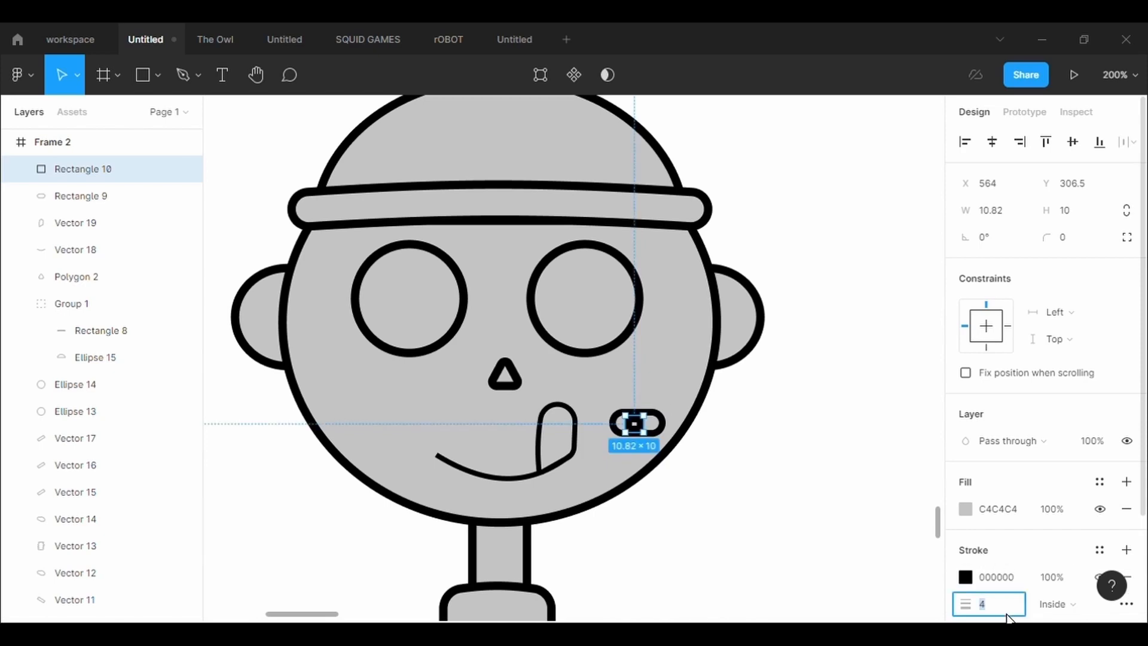
key("BackSpace")
type("3")
key("Return")
scroll(656, 487, "up", 5)
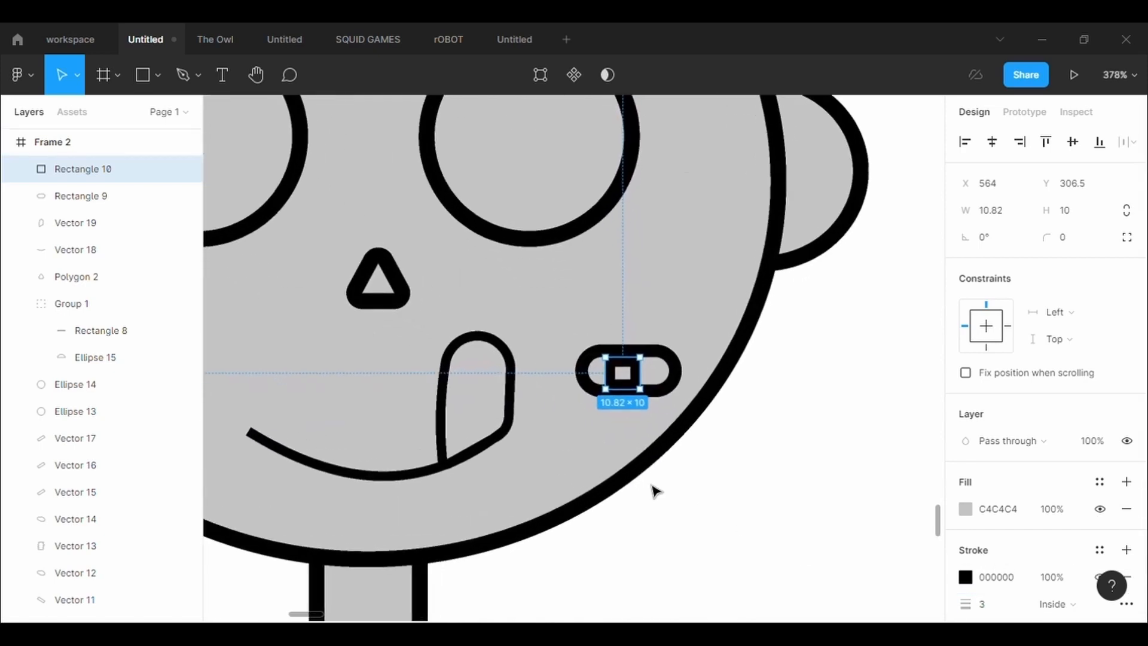
Reduce the inner rectangle's stroke to 2, then enlarge it to about 12.83 × 12.42 and center it in the patch.
left_click(981, 603)
type("2")
key("Return")
left_click_drag(612, 249, 612, 238)
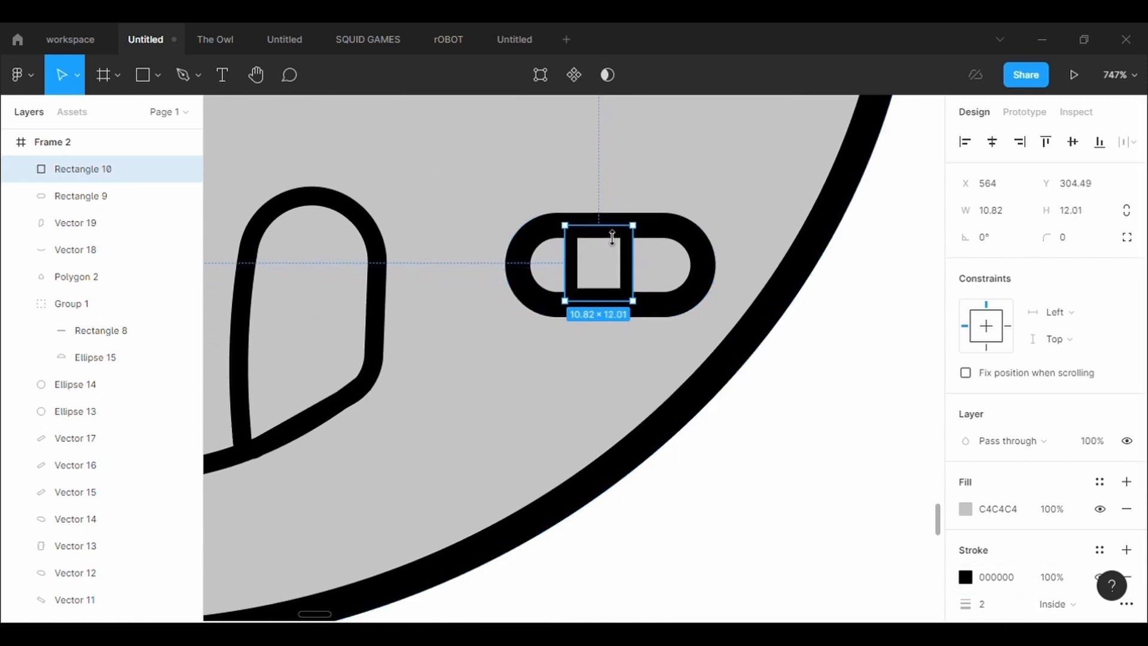
left_click_drag(644, 277, 622, 269)
left_click_drag(627, 320, 627, 317)
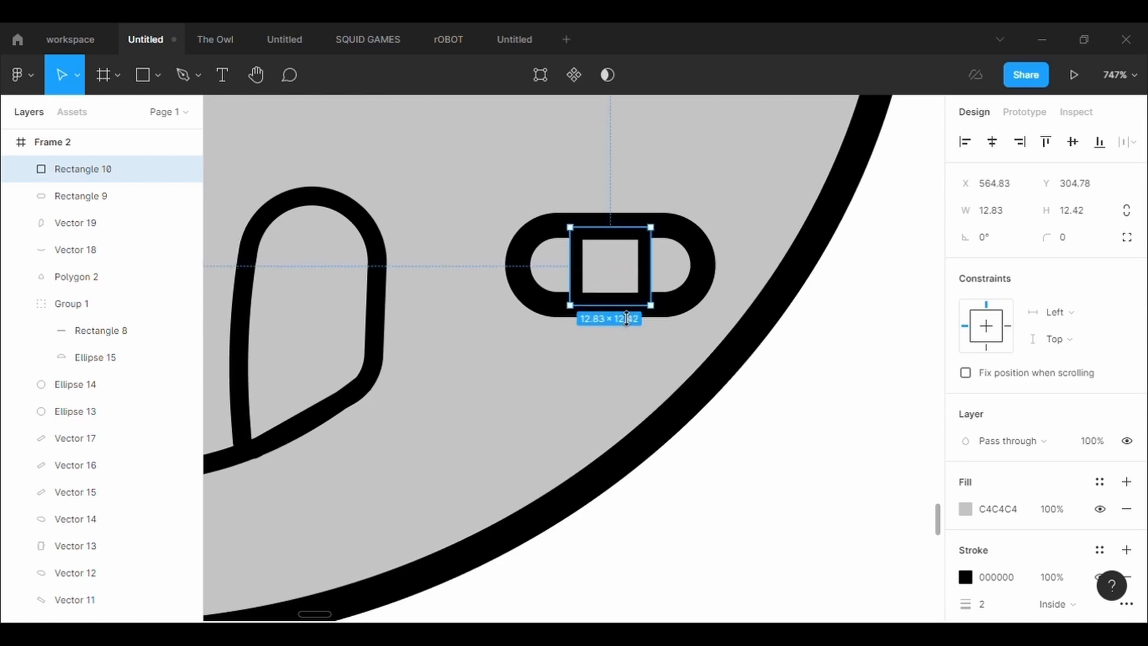
left_click(749, 205)
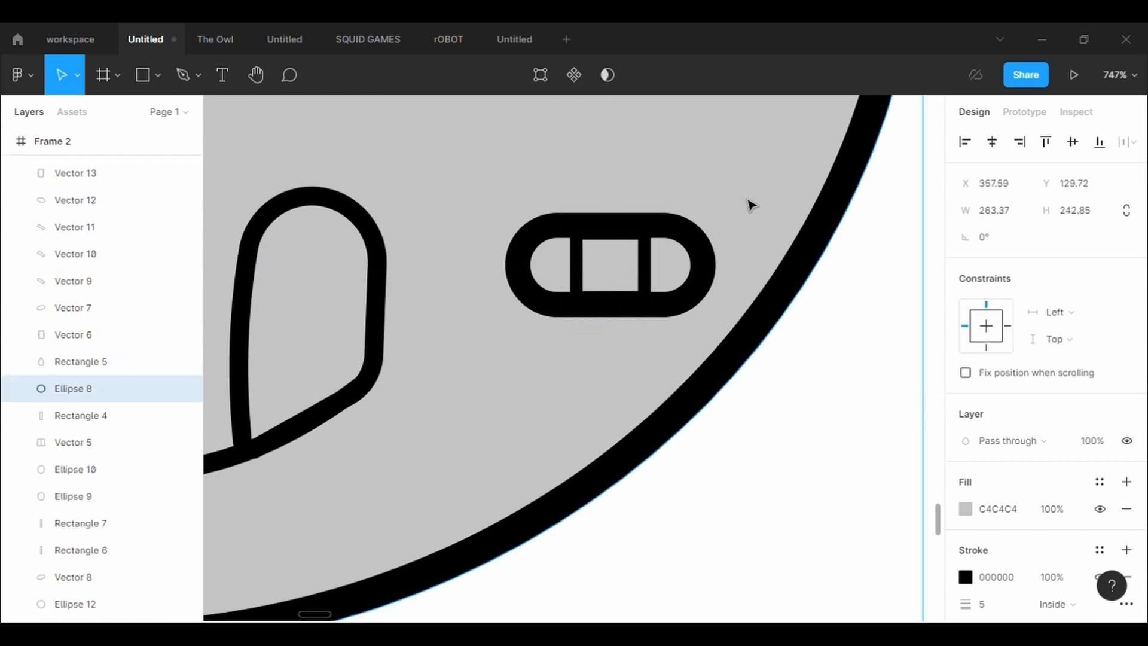
double_click(749, 206)
key("Escape")
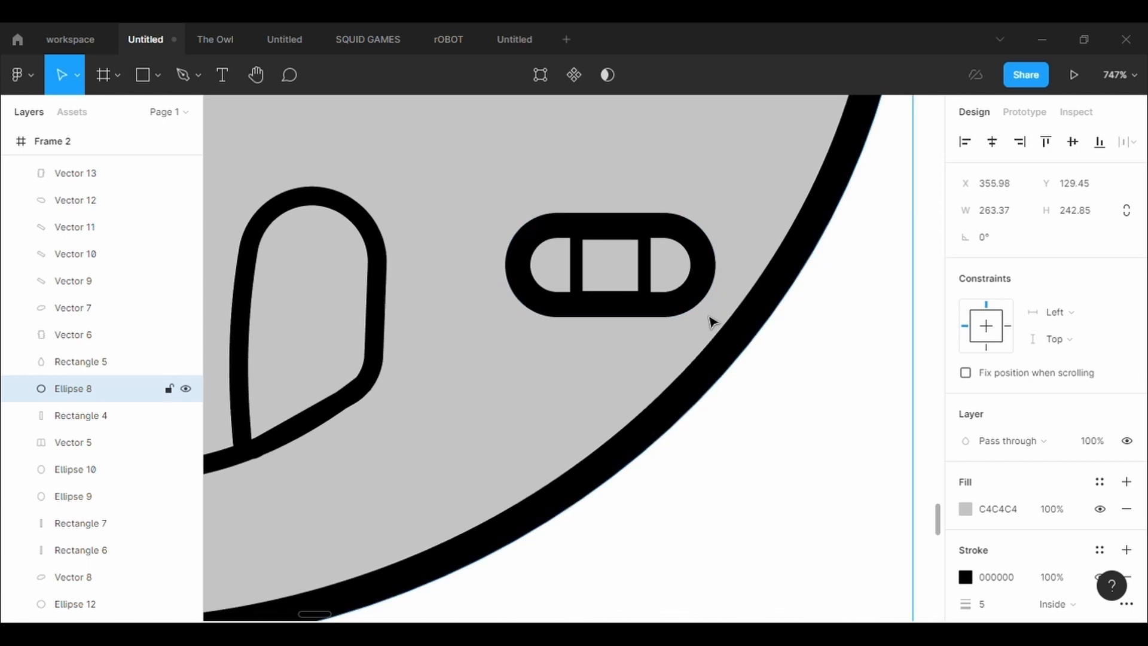
scroll(712, 322, "down", 5)
scroll(711, 321, "down", 2)
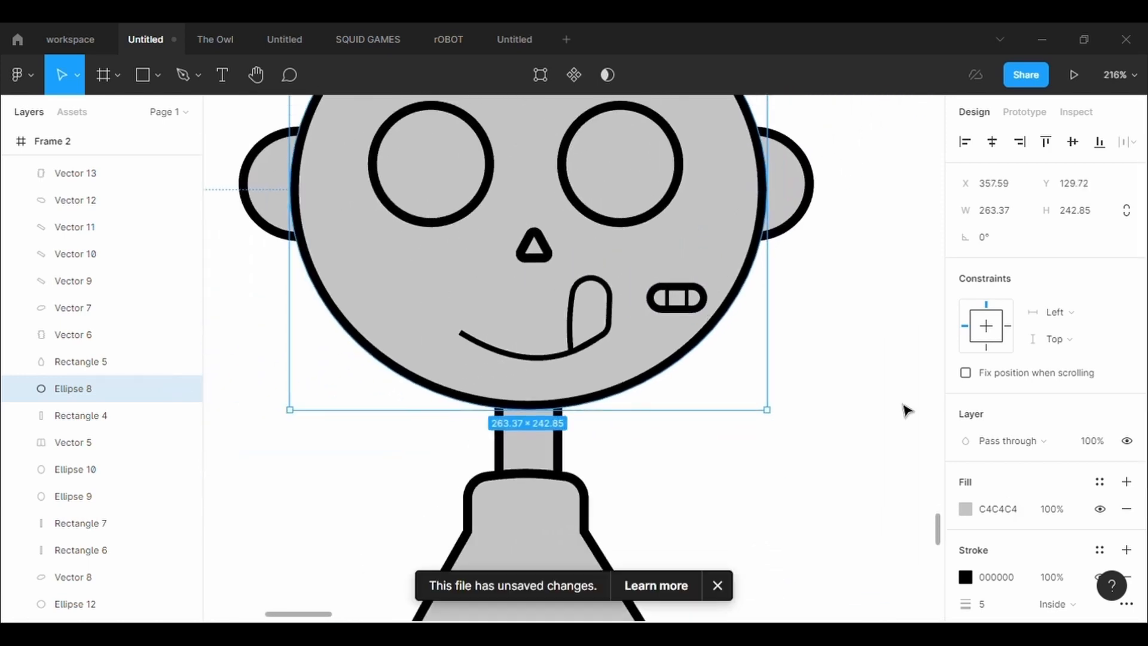
left_click(785, 380)
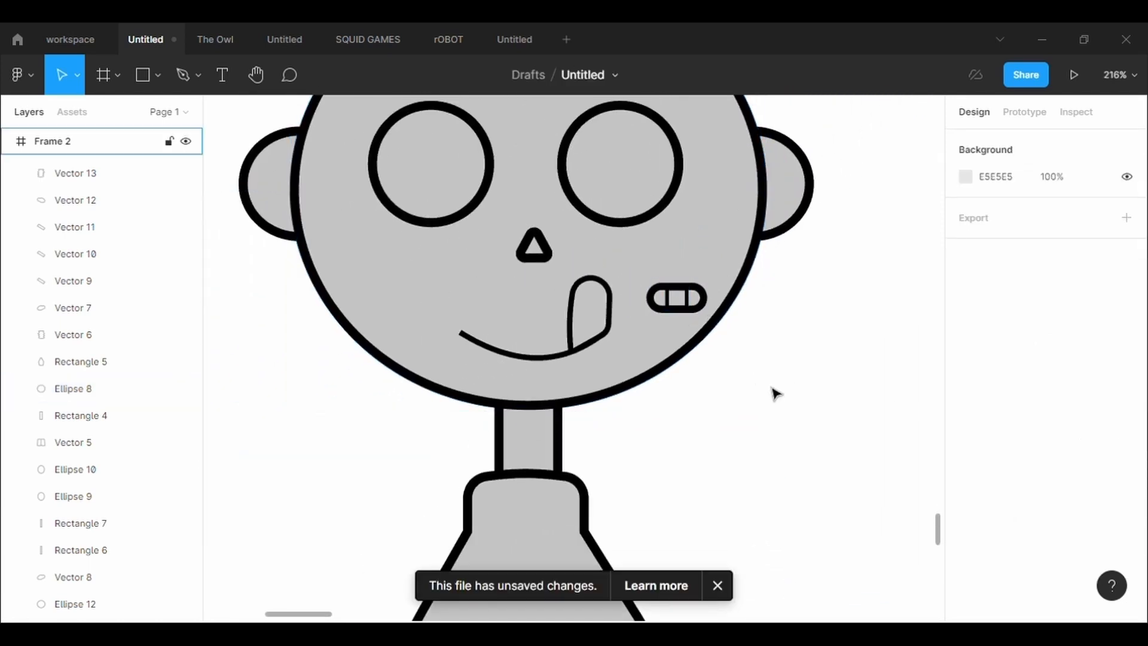
Examine the full character from cap to shoes.
scroll(774, 393, "down", 4)
scroll(773, 392, "down", 5)
scroll(775, 394, "down", 3)
scroll(775, 392, "up", 3)
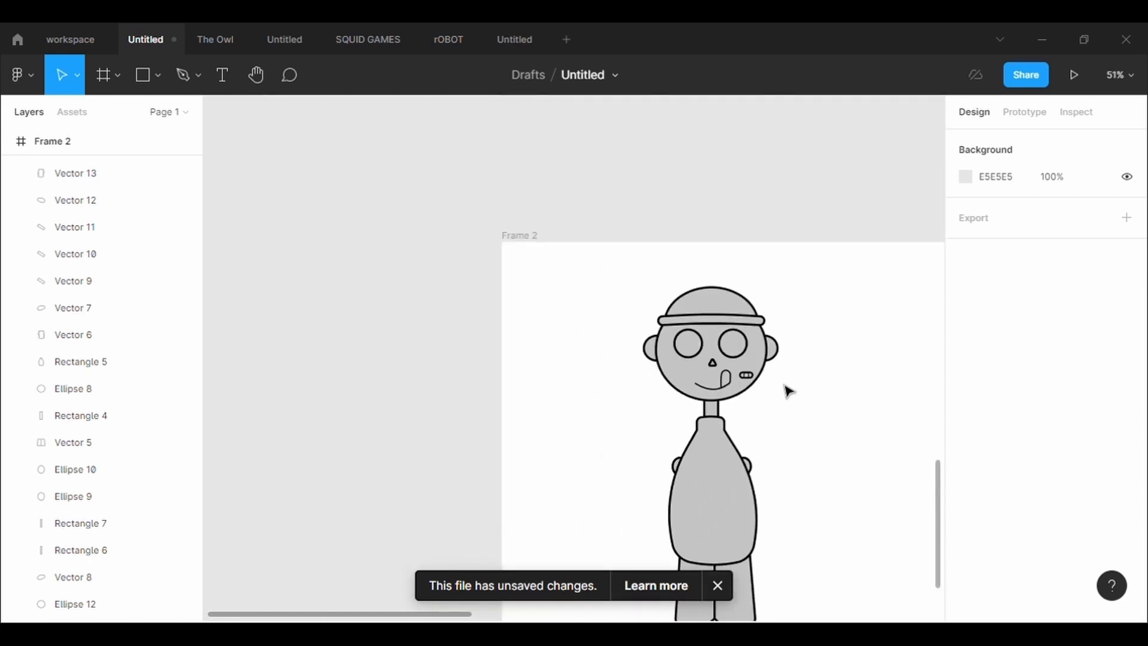
left_click_drag(769, 414, 621, 278)
left_click_drag(727, 369, 723, 369)
key("shift+2")
key("Escape")
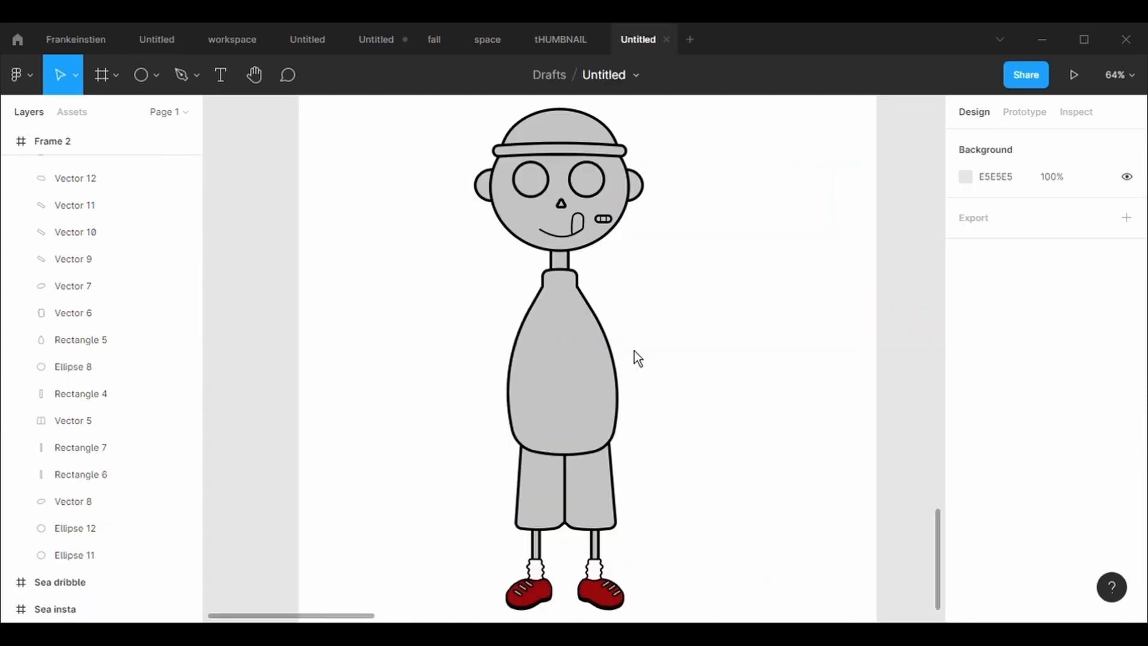
Draw a bent arm and hand about 125.65 × 234.03 from the right shoulder across the torso with the Pen tool, and fill it with C4C4C4.
left_click(182, 74)
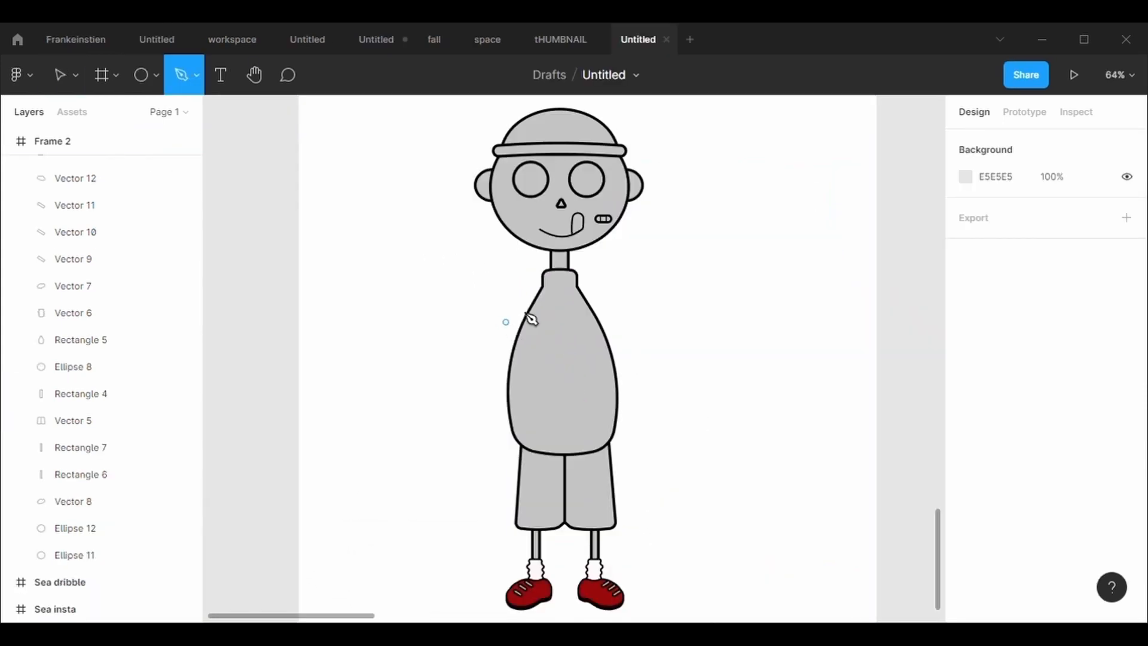
left_click(576, 288)
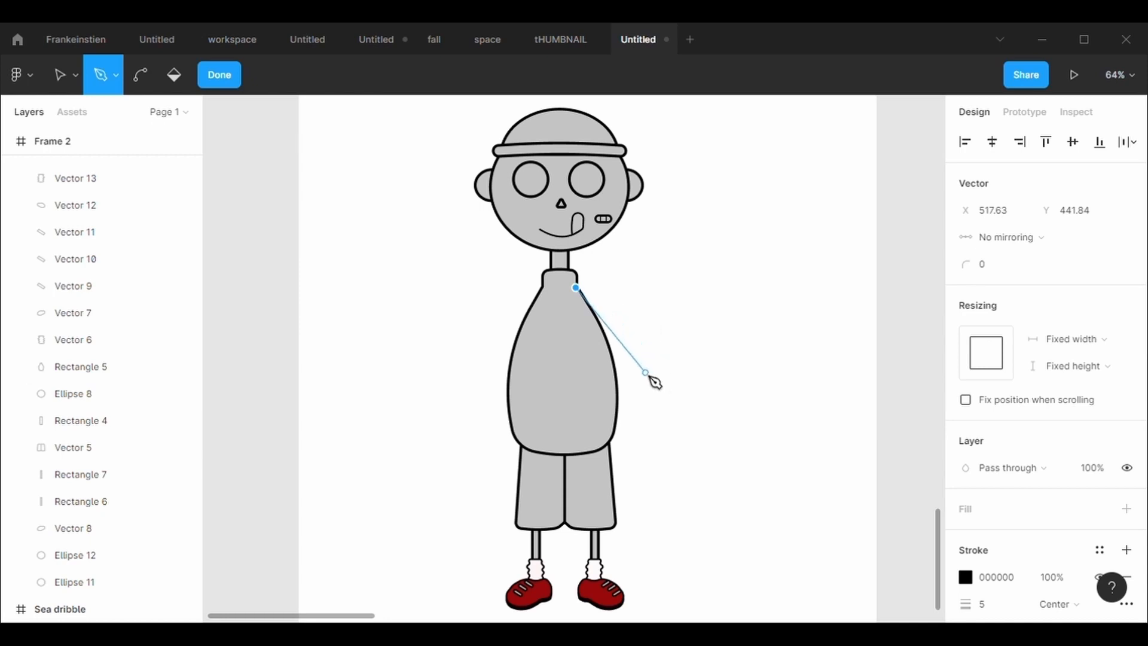
left_click(643, 372)
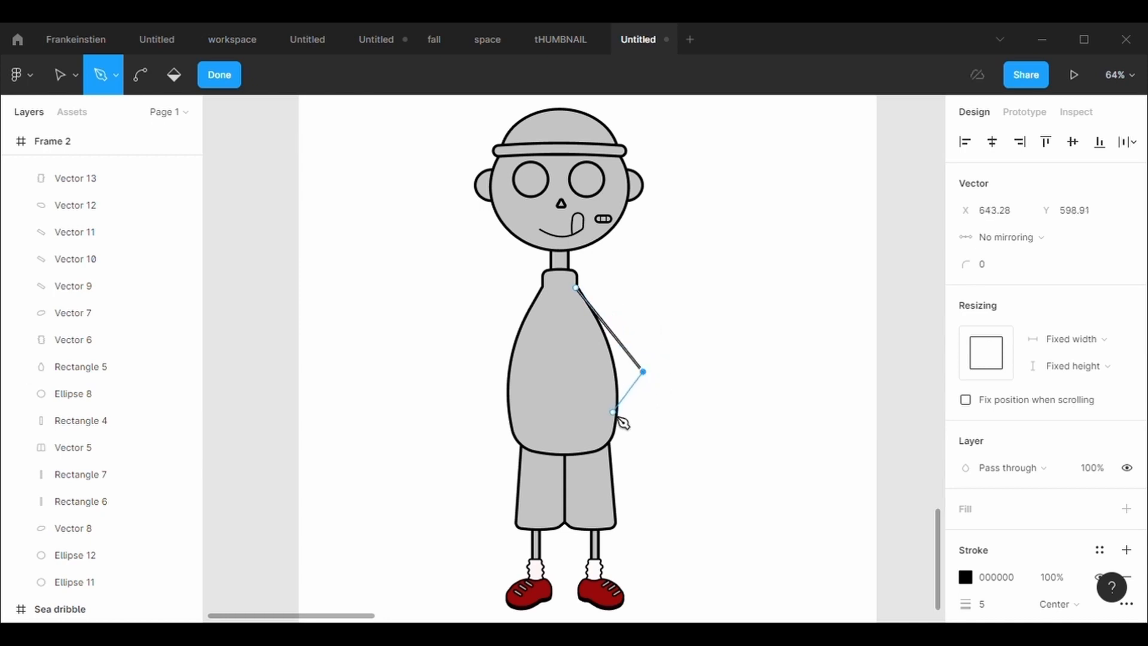
left_click(585, 397)
left_click(576, 372)
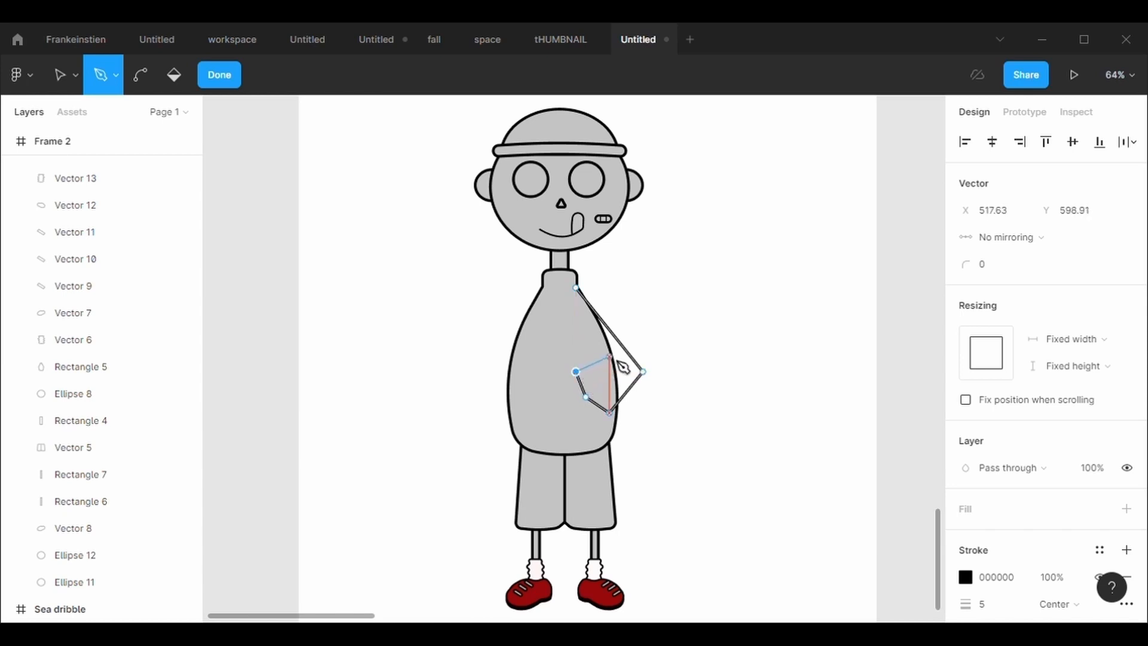
left_click(609, 358)
left_click(592, 364)
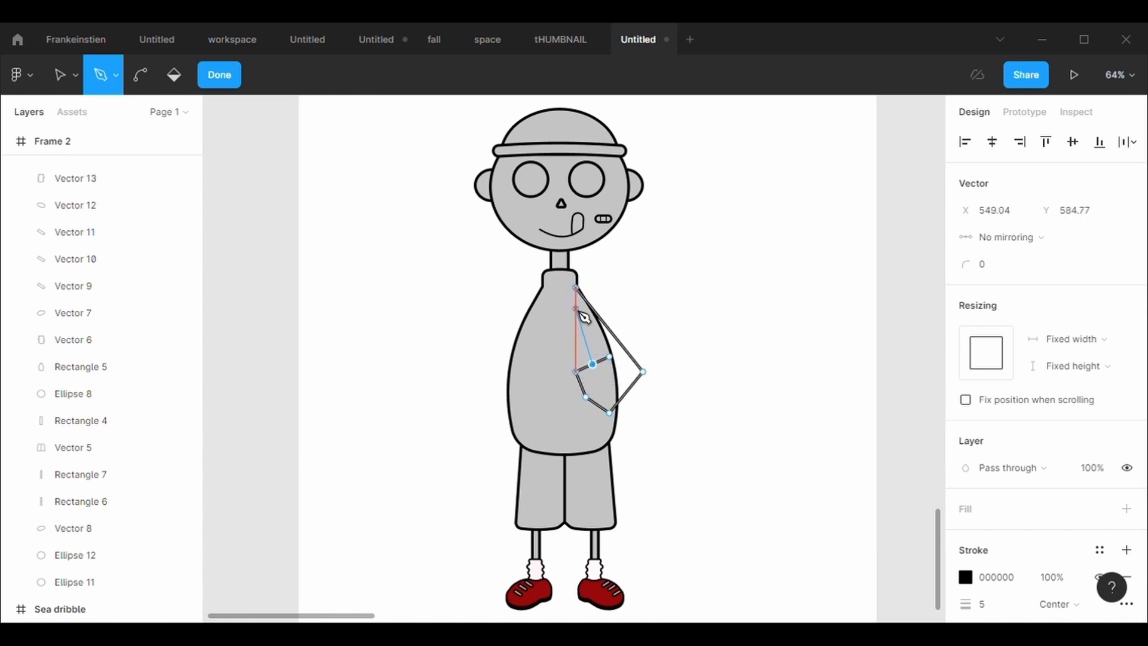
left_click(576, 289)
key("Escape")
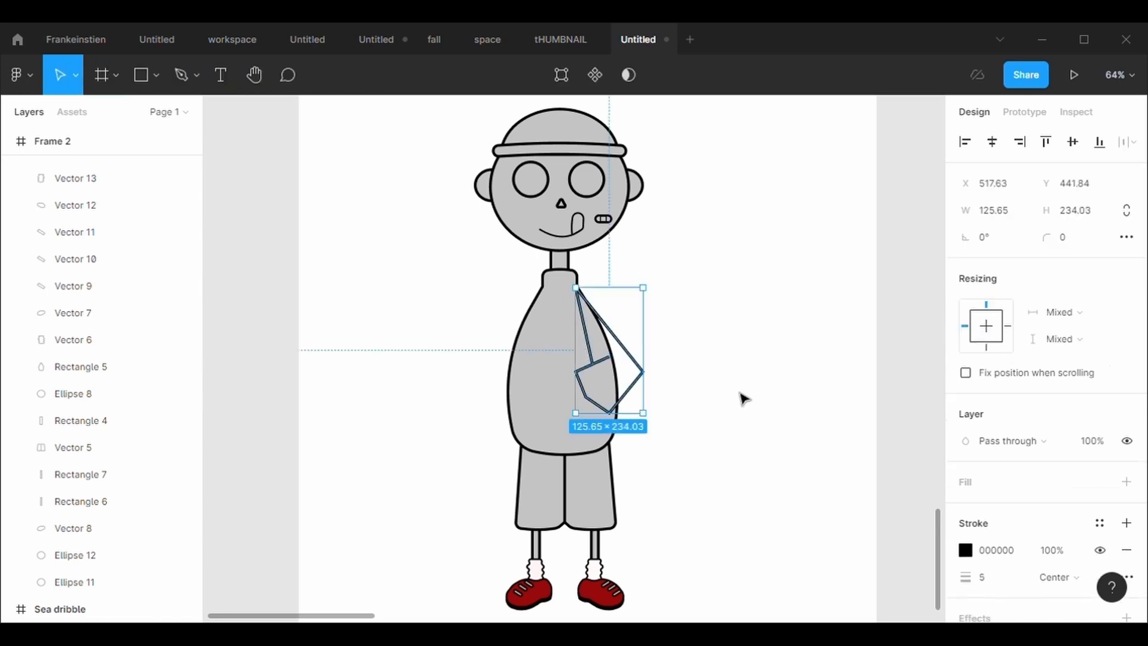
left_click(1125, 482)
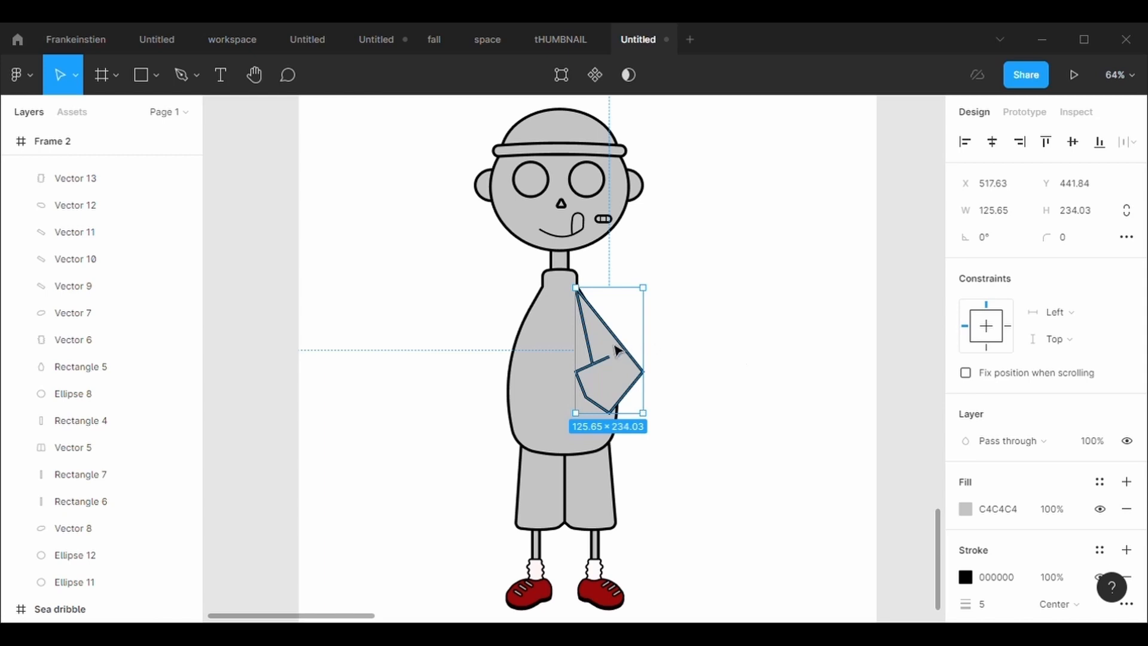
Draw a rectangle about 48.15 × 111.15 over the upper arm's inner line and pull its right-hand points toward the collar and forearm.
left_click(141, 75)
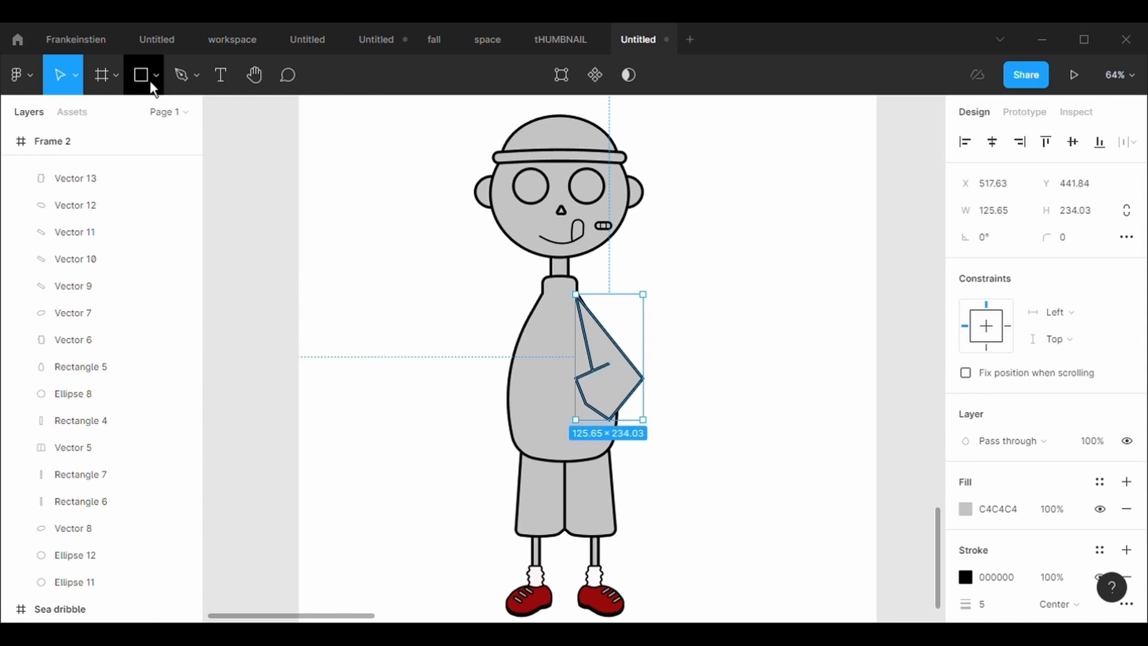
scroll(561, 368, "up", 5)
left_click_drag(584, 258, 630, 365)
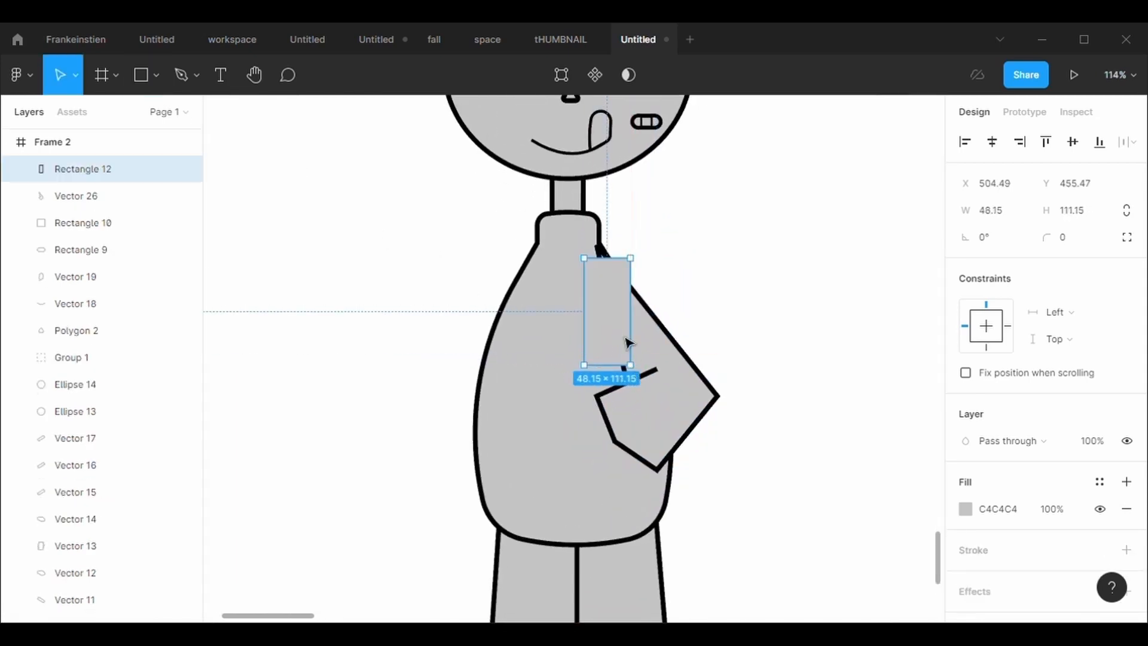
left_click(559, 75)
left_click_drag(631, 258, 599, 234)
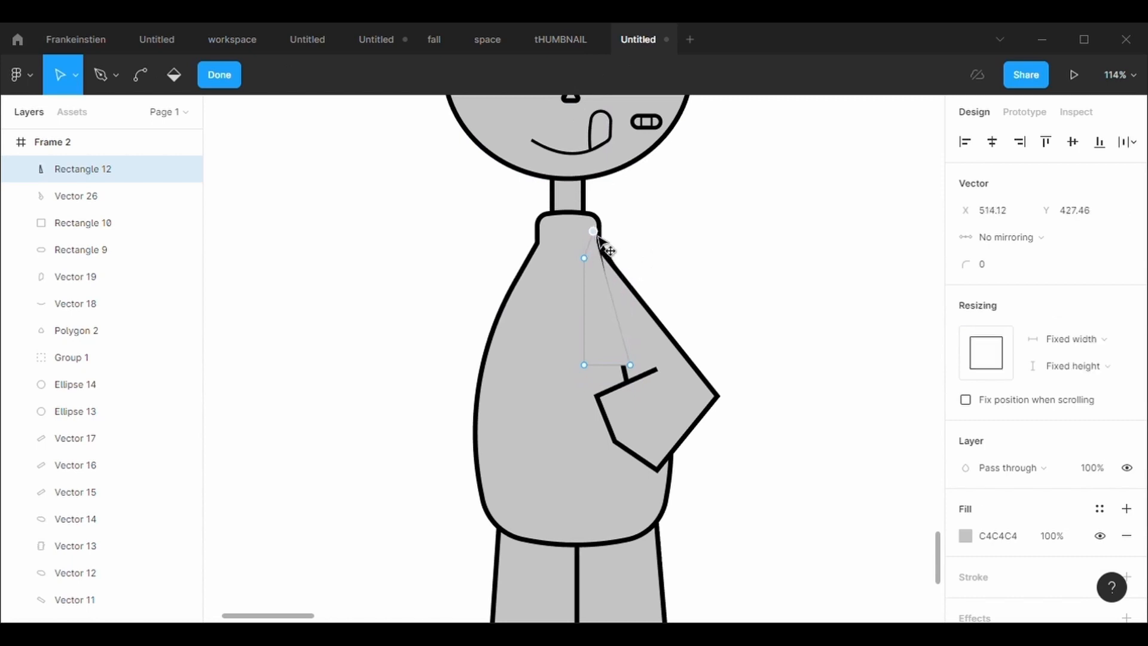
left_click_drag(634, 369, 641, 353)
Add two points along the covering shape's right edge and fit that edge to the collar and the arm's outer line.
left_click(593, 232)
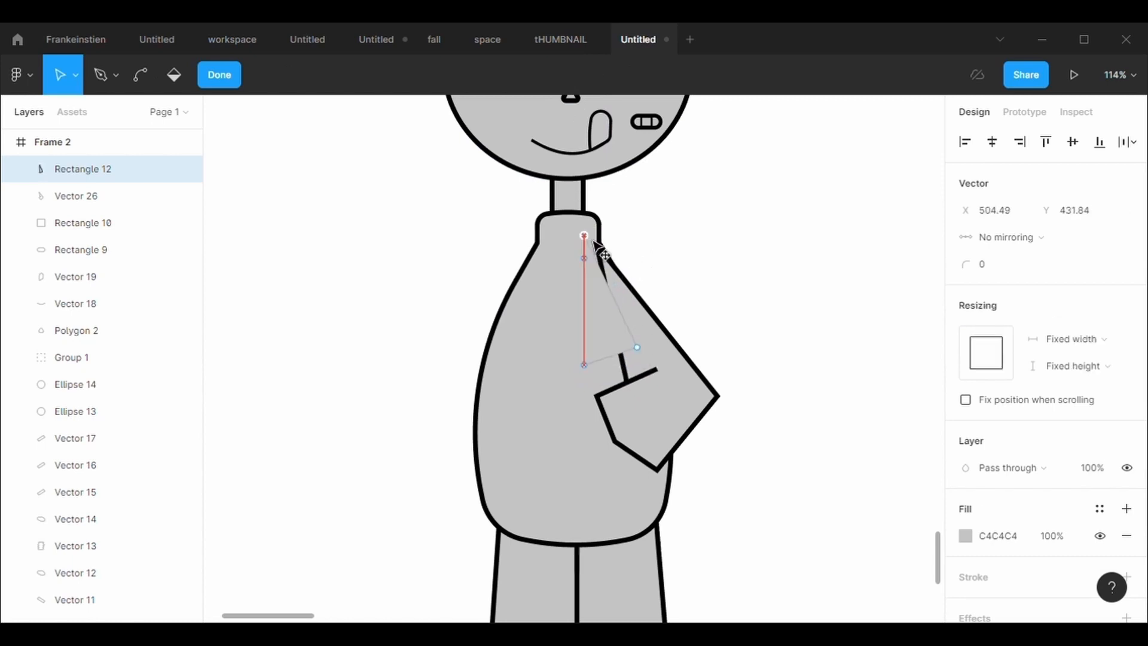
left_click(619, 281)
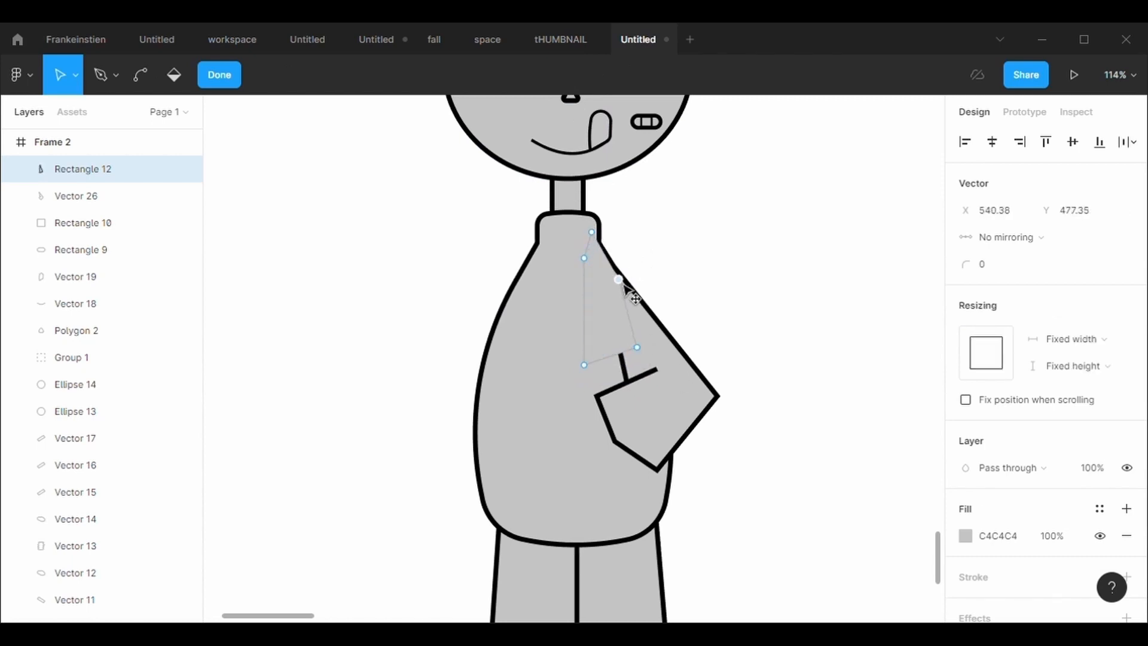
left_click_drag(621, 291, 607, 266)
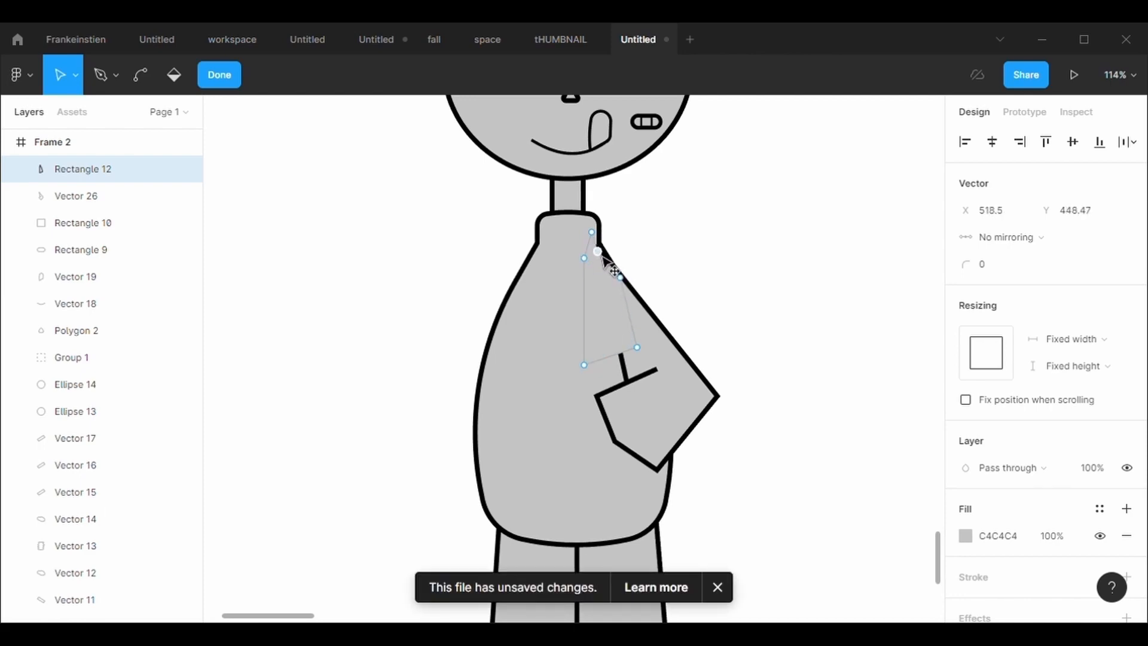
left_click_drag(630, 283, 633, 289)
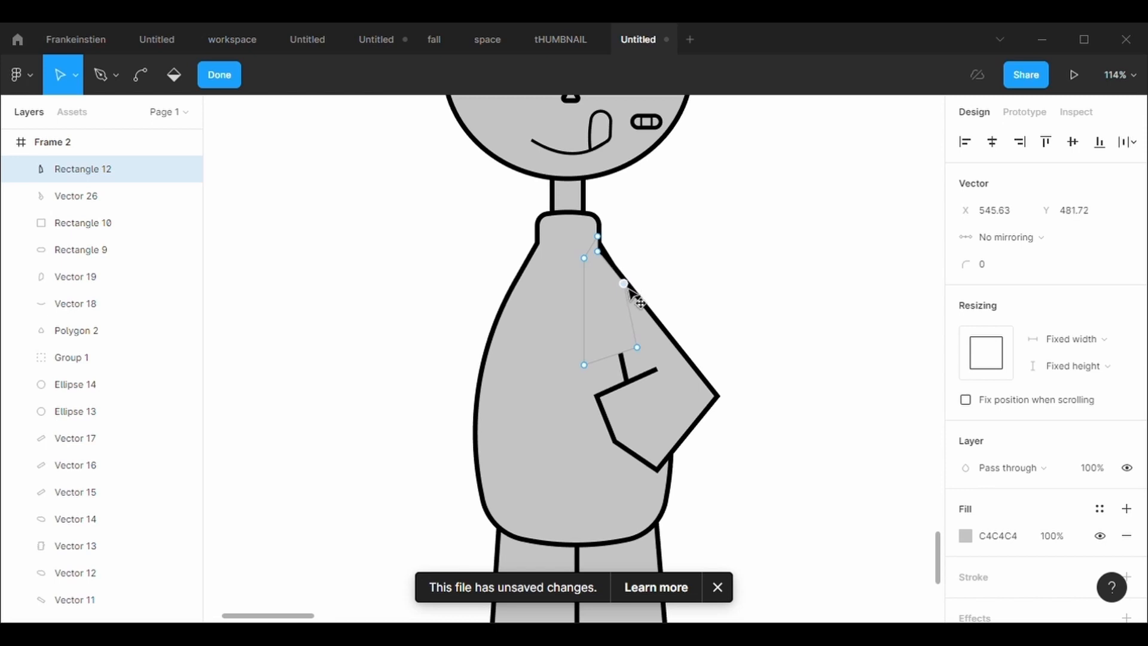
left_click(718, 302)
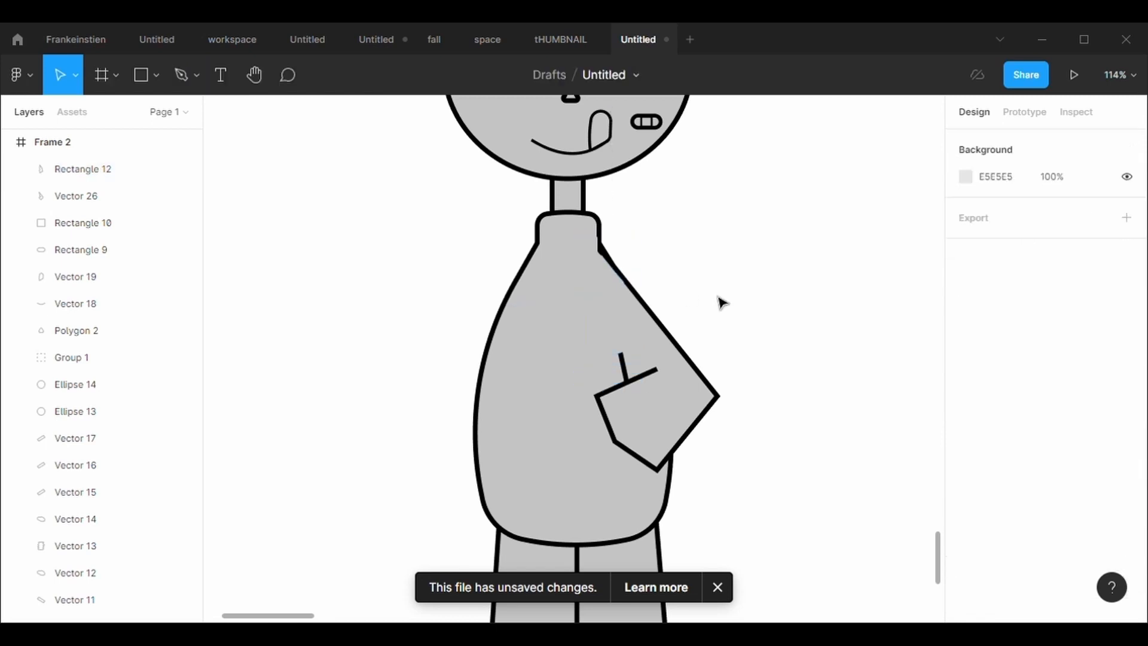
Move the covering shape's point below the collar down and right to hide the doubled outline at the shoulder.
left_click(607, 272)
left_click_drag(618, 288, 620, 293)
scroll(620, 299, "up", 5)
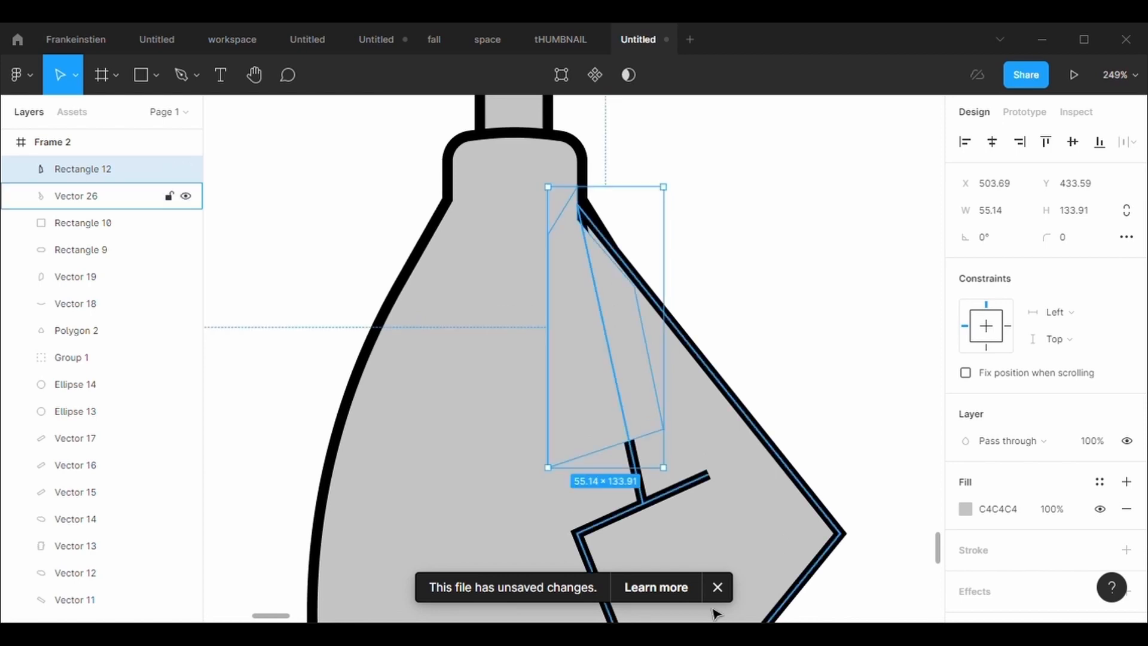
left_click(716, 586)
left_click(571, 87)
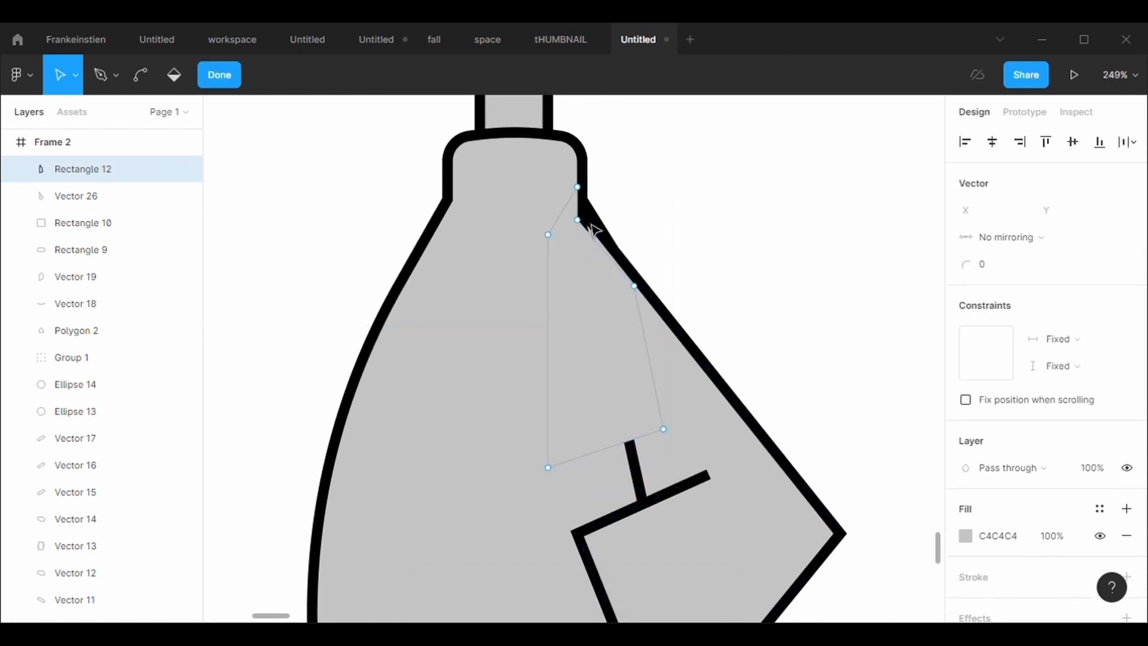
left_click_drag(577, 221, 599, 242)
left_click(798, 301)
scroll(797, 301, "down", 3)
left_click_drag(741, 253, 746, 268)
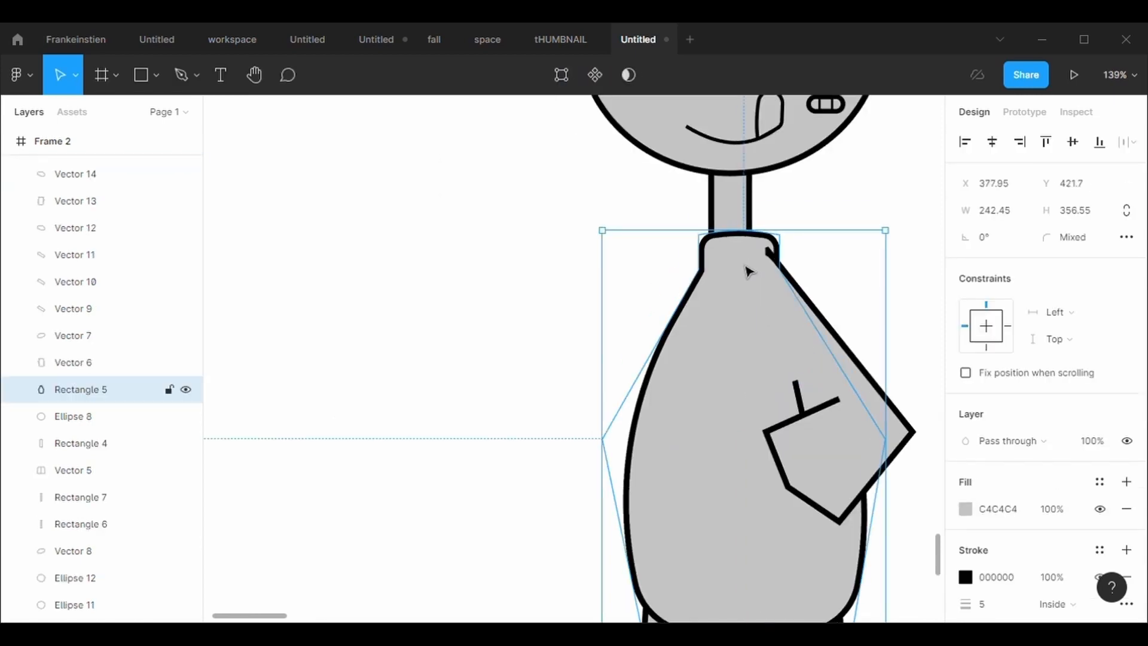
Undo the last move of the torso so its outline lines up with the collar and arm again.
key("ctrl+z")
scroll(746, 267, "right", 1)
scroll(746, 269, "right", 1)
scroll(750, 275, "down", 3)
left_click_drag(818, 471, 675, 251)
key("Escape")
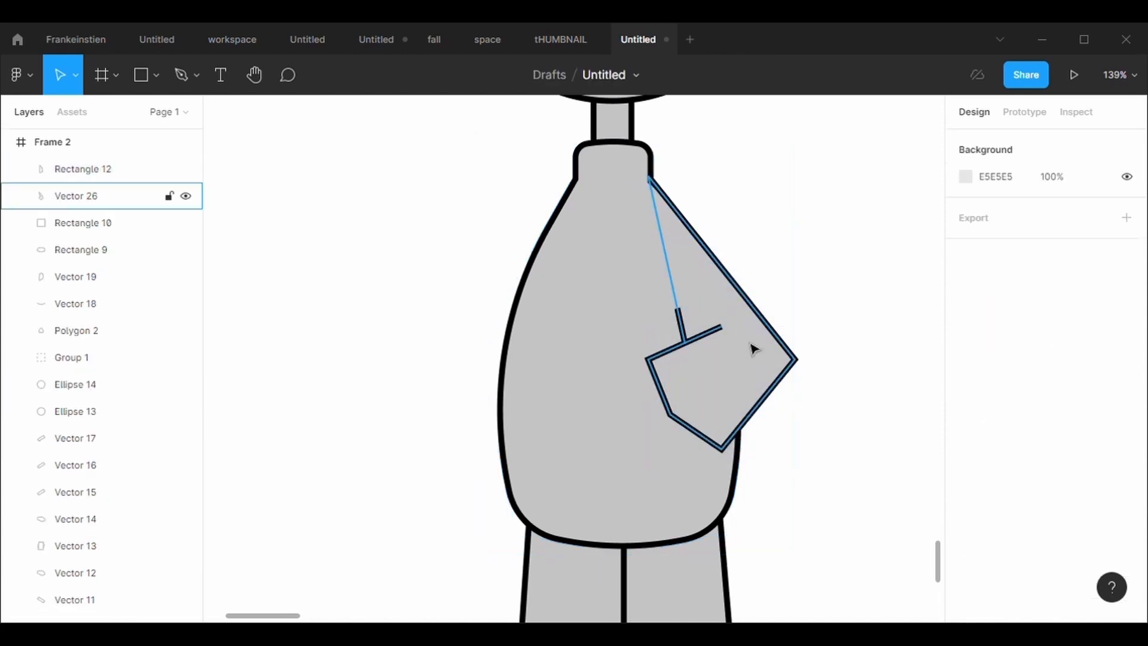
Duplicate the bent arm, flip the copy horizontally and place it against the opposite side of the collar, level with the first arm.
left_click(747, 346)
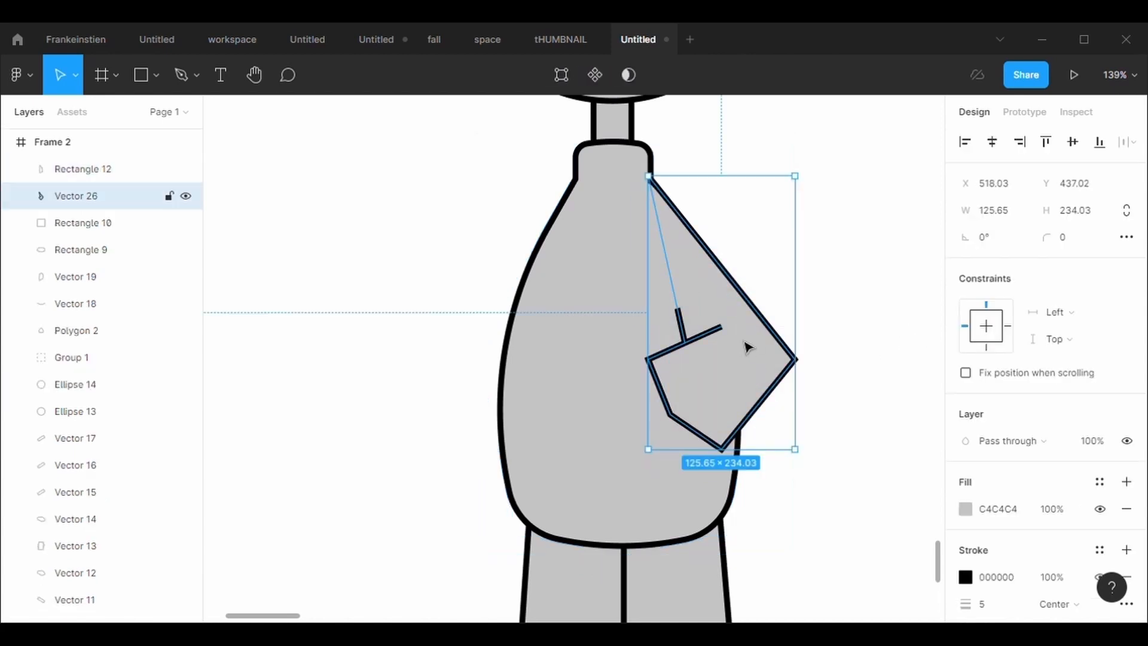
key("ctrl+v")
key("shift+h")
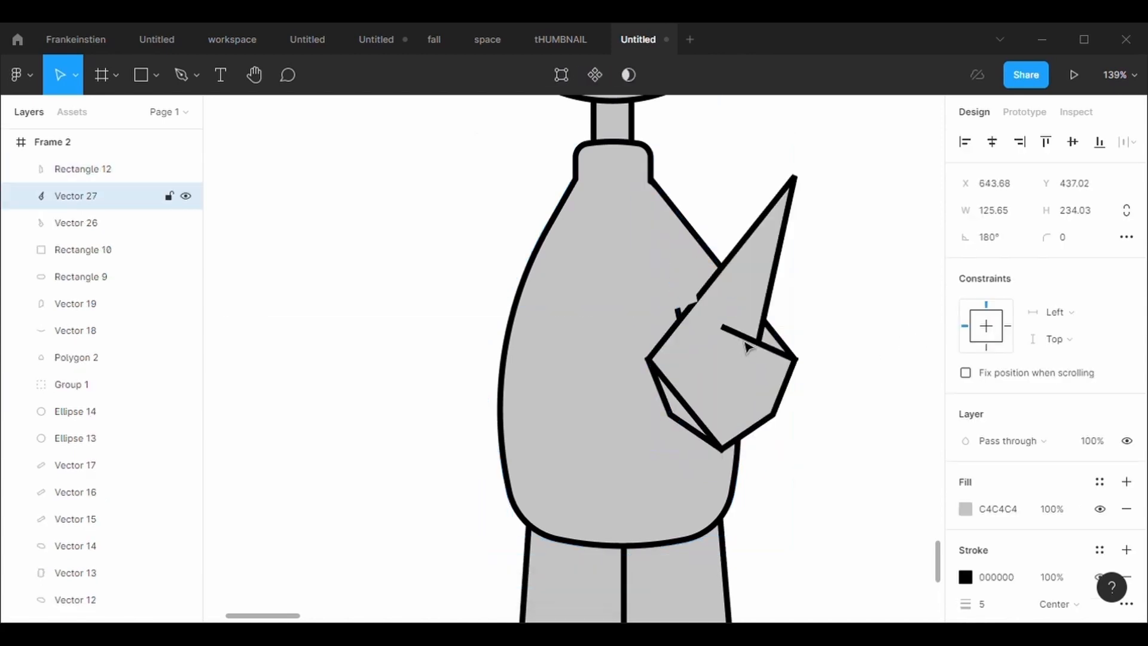
left_click_drag(746, 342, 545, 288)
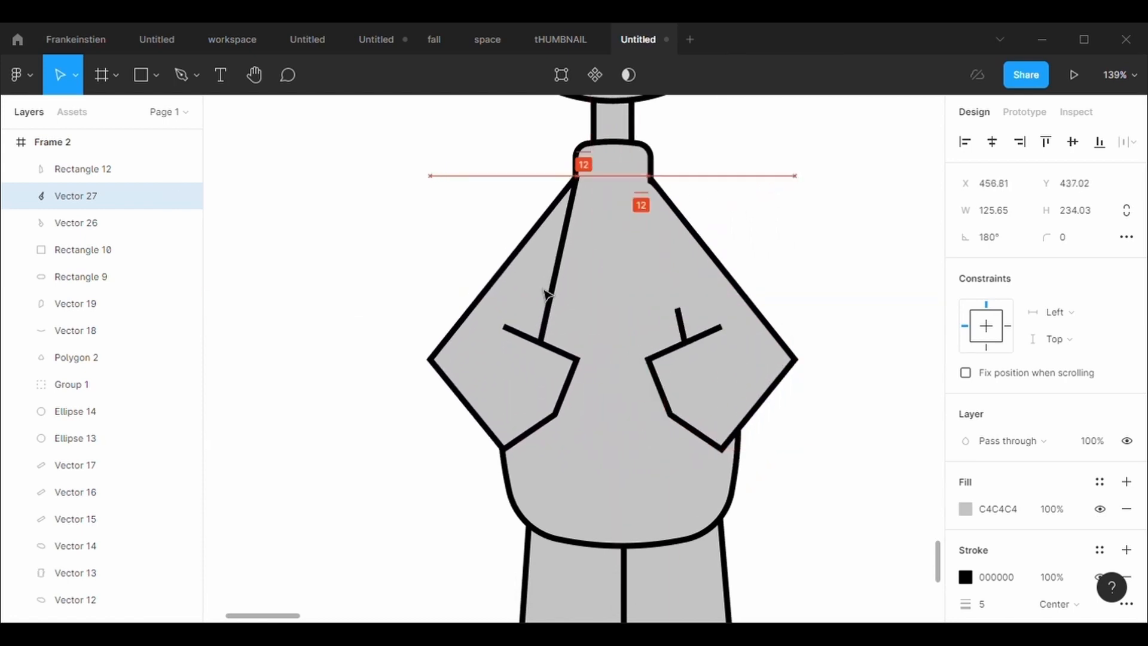
left_click(682, 412)
left_click(633, 421)
left_click(680, 286)
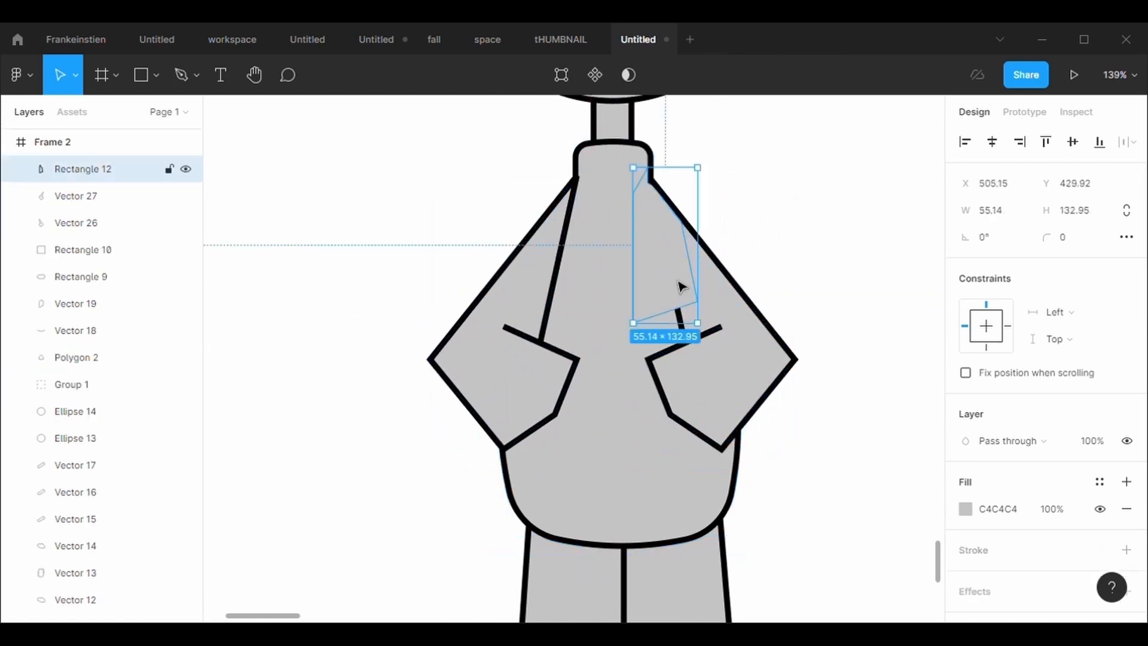
key("shift+c")
key("shift+v")
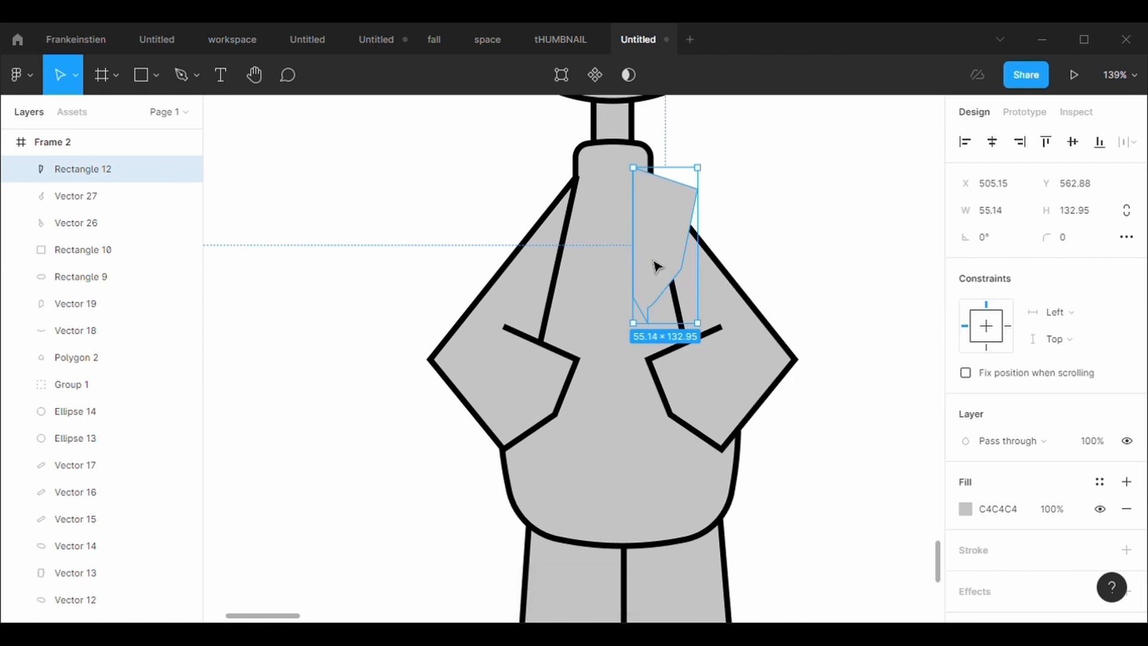
key("shift+v")
key("shift+h")
left_click_drag(679, 277, 569, 274)
key("shift+h")
left_click(545, 249)
Duplicate the upper arm's covering shape, flip the copy horizontally and place it over the copied arm's inner line.
left_click(661, 256)
key("ctrl+c")
key("ctrl+v")
key("shift+h")
left_click_drag(686, 266, 573, 257)
Pull the copied covering shape's outer edge point slightly inward to fit the arm's outer line.
scroll(583, 264, "up", 4)
scroll(583, 264, "up", 3)
double_click(539, 303)
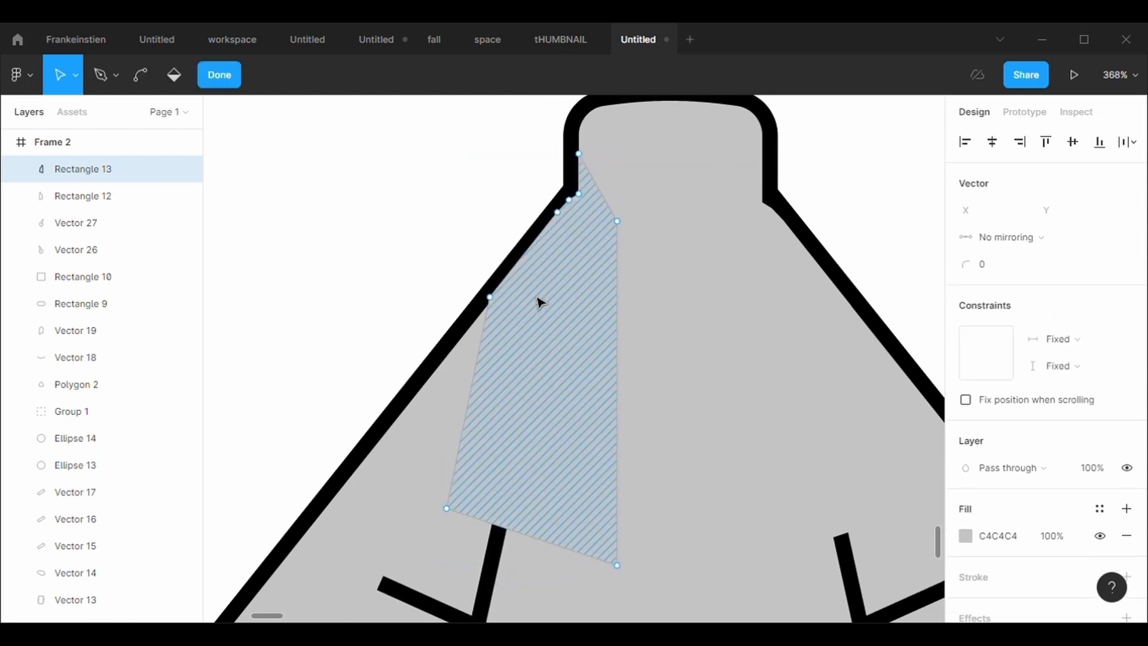
left_click_drag(491, 299, 496, 303)
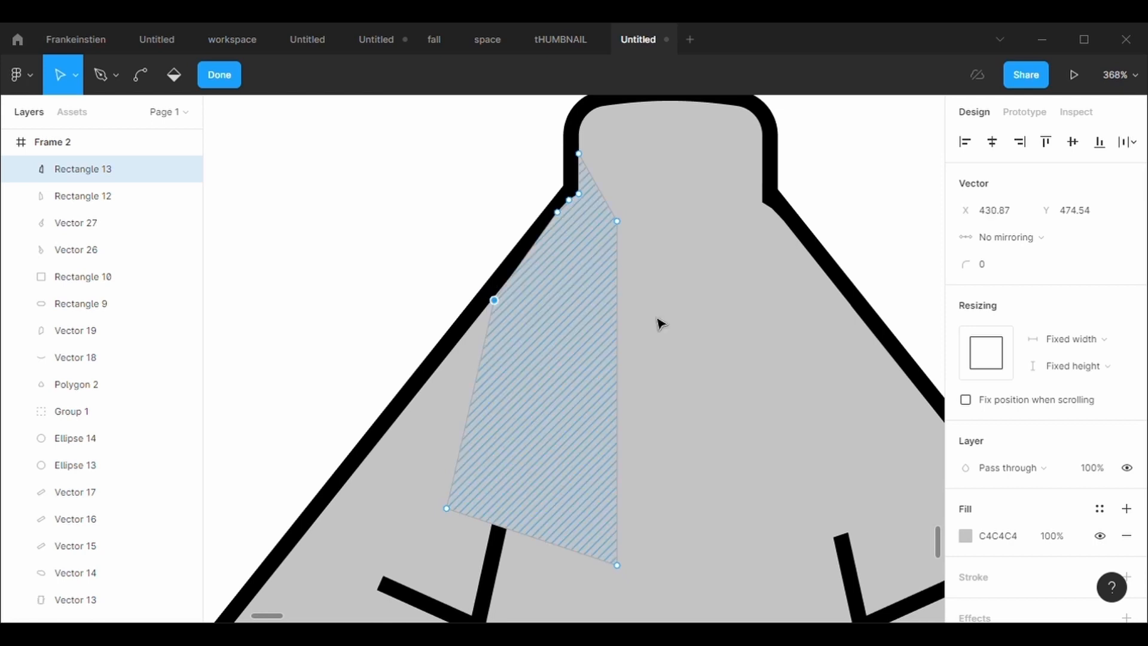
double_click(694, 326)
Check the whole figure with both bent arms in place.
scroll(693, 329, "down", 15)
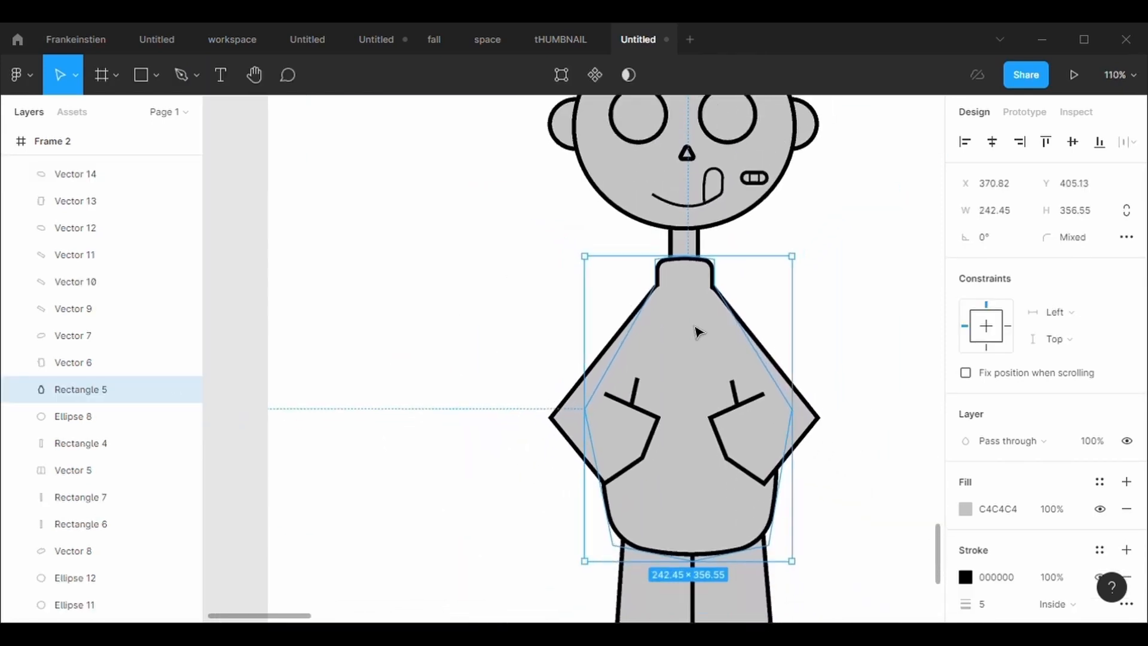
left_click(859, 353)
scroll(859, 353, "right", 5)
scroll(859, 354, "left", 3)
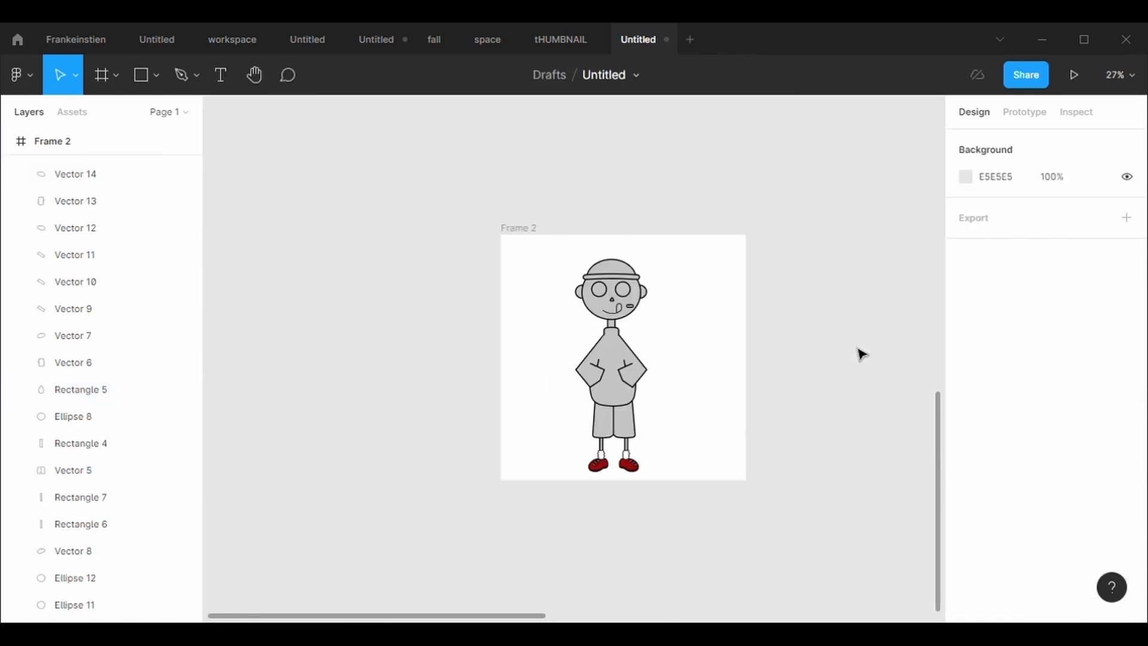
scroll(859, 354, "up", 3)
scroll(858, 354, "down", 1)
scroll(861, 354, "left", 3)
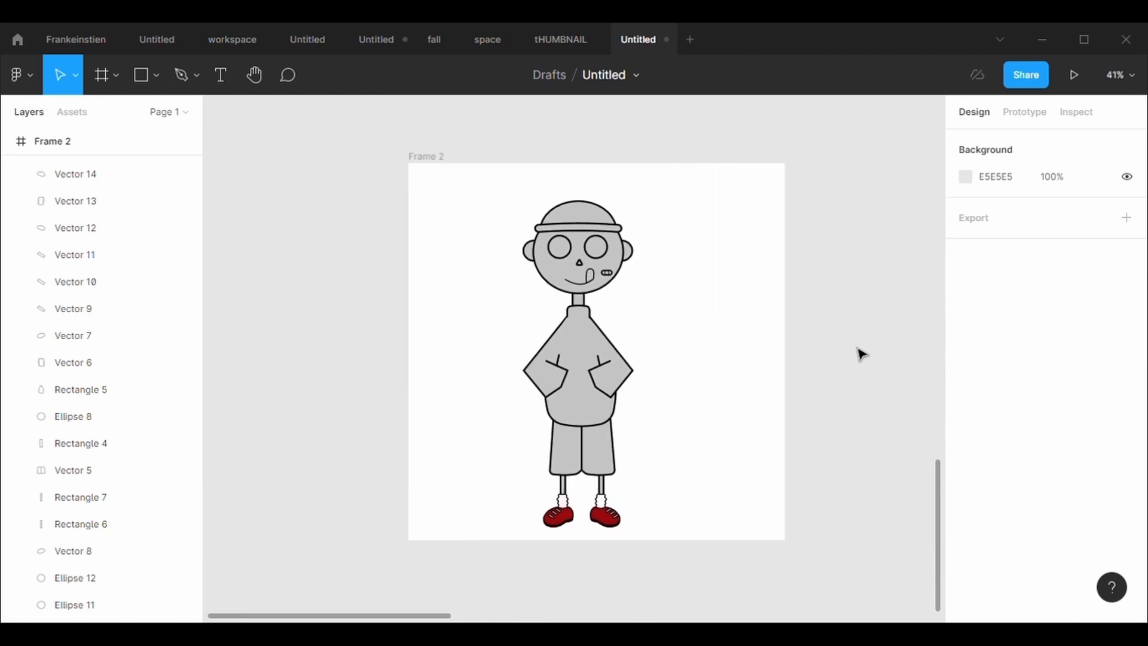
scroll(861, 354, "up", 2)
scroll(861, 354, "down", 3)
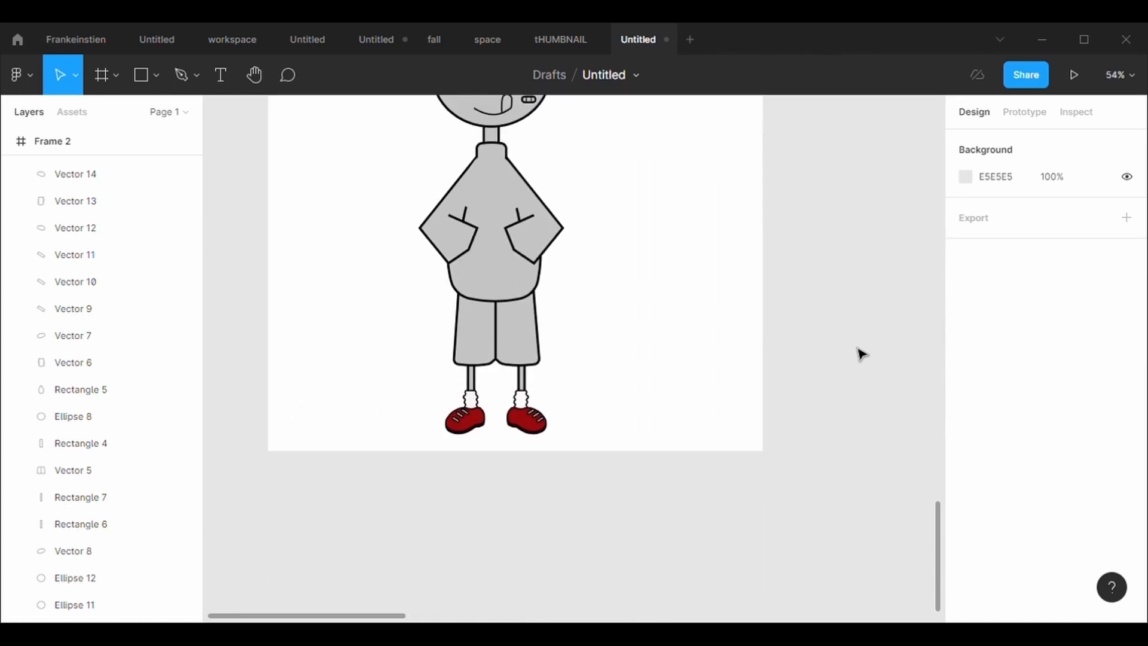
Move the torso's lower-left point slightly outward to widen the hem beneath the copied arm.
left_click(529, 297)
scroll(585, 306, "up", 4)
left_click_drag(630, 464, 627, 465)
key("ctrl+z")
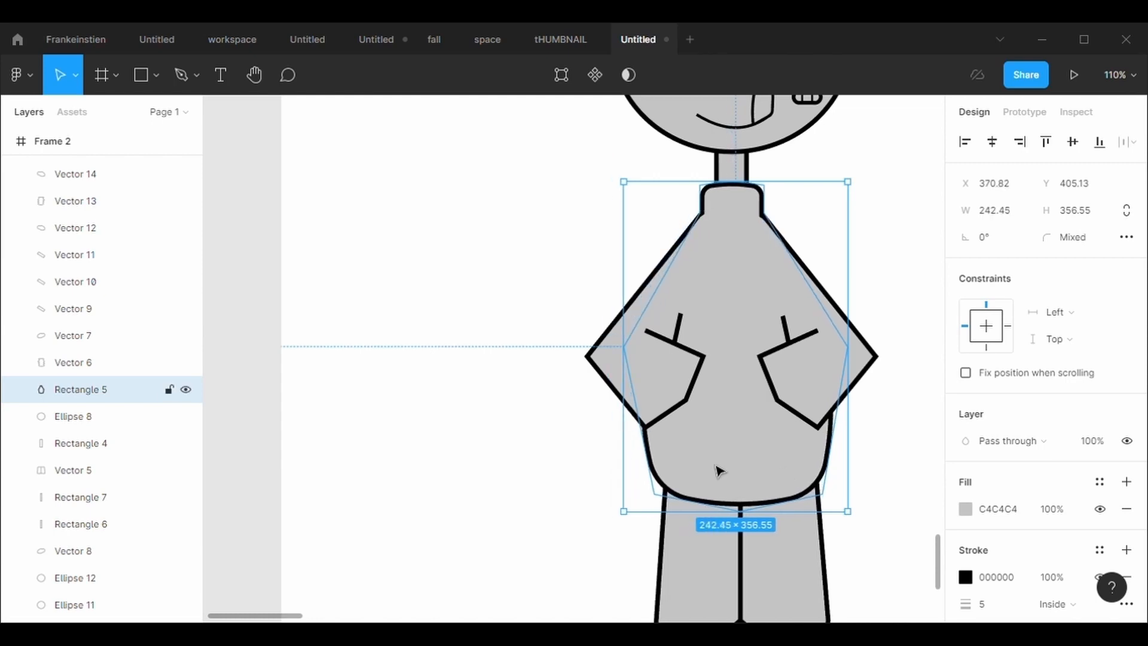
left_click(562, 75)
left_click_drag(659, 502, 651, 505)
key("Escape")
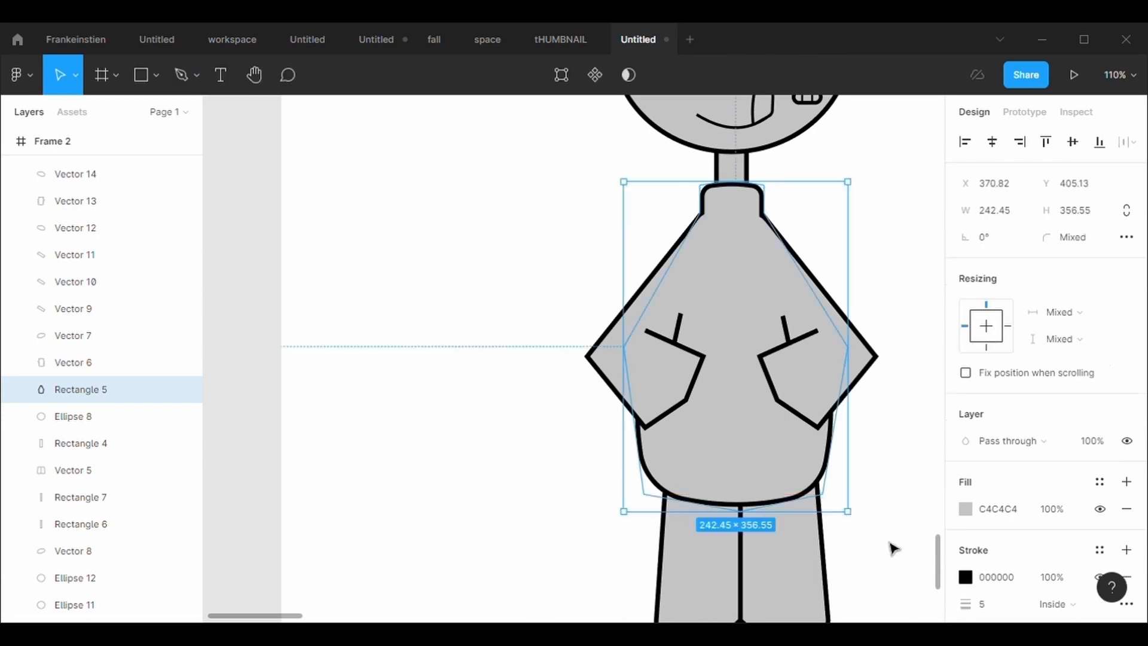
Select the shorts, legs and shoes together and shift them slightly left and up to sit centred under the torso.
key("Escape")
scroll(893, 549, "down", 1)
scroll(893, 549, "down", 5)
scroll(893, 549, "down", 1)
scroll(893, 549, "up", 5)
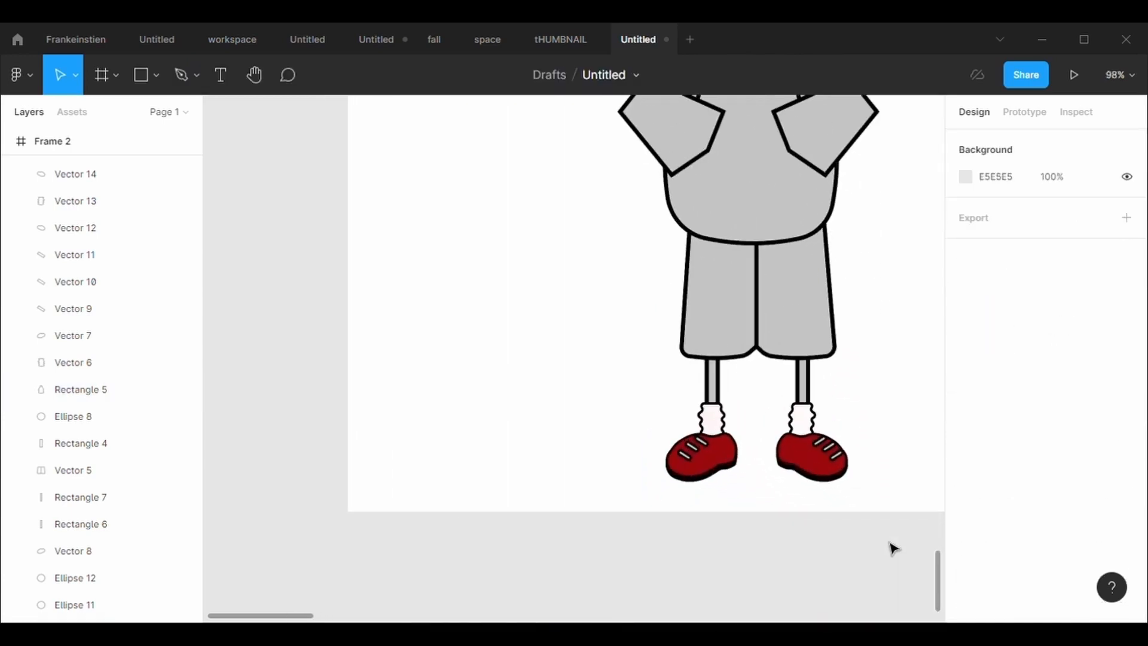
left_click_drag(631, 256, 875, 484)
left_click_drag(795, 334, 788, 325)
left_click(891, 324)
Round the elbow point of the original bent arm with a corner radius of 50.
scroll(895, 329, "down", 5)
scroll(895, 330, "up", 1)
scroll(895, 329, "right", 5)
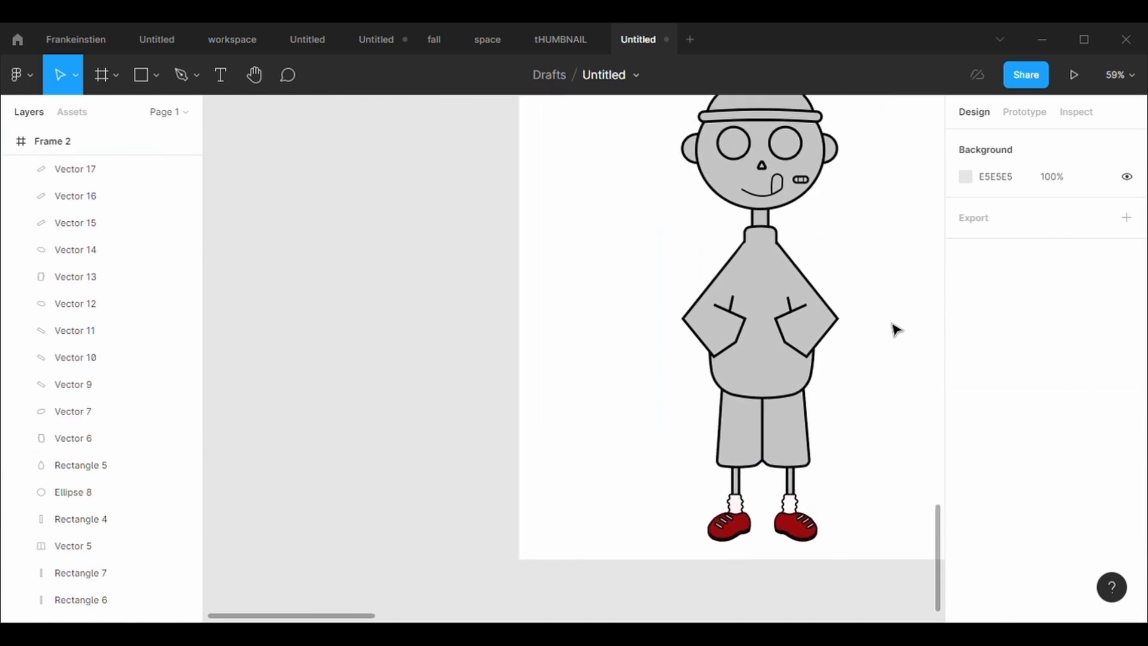
left_click(750, 323)
key("Return")
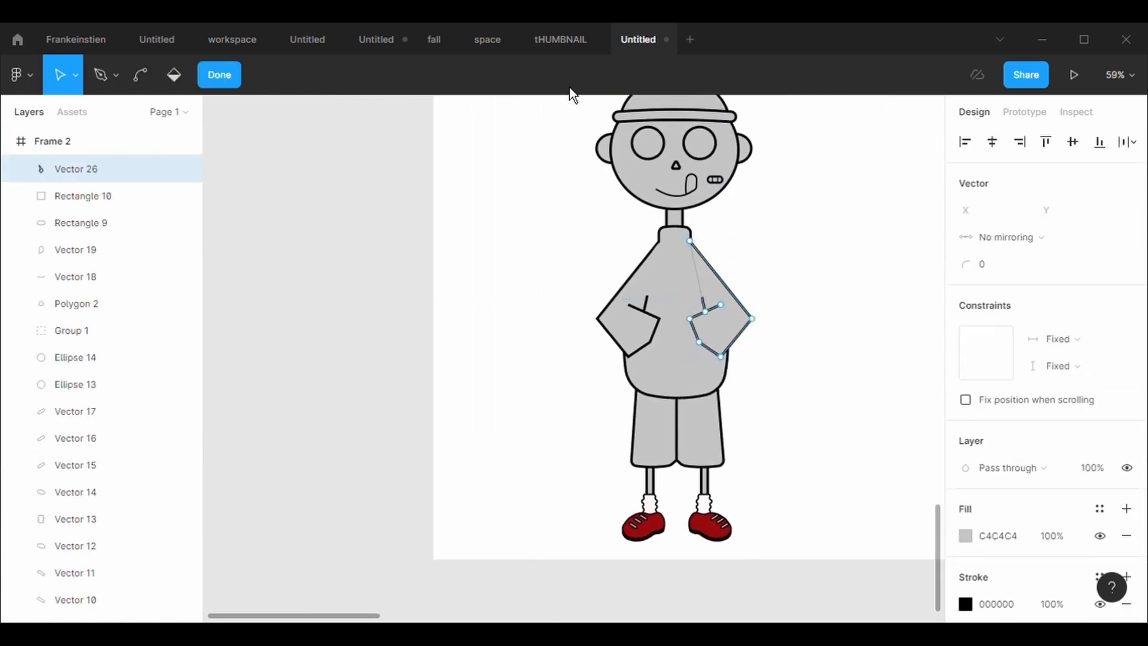
left_click(752, 320)
left_click(1010, 278)
type("20")
key("Return")
left_click(1010, 279)
type("50")
key("Return")
Round the copied arm's elbow point to match the elbow of the original arm.
double_click(597, 319)
left_click(567, 75)
double_click(627, 349)
left_click(561, 77)
double_click(632, 337)
left_click(631, 336)
left_click(562, 78)
left_click(597, 319)
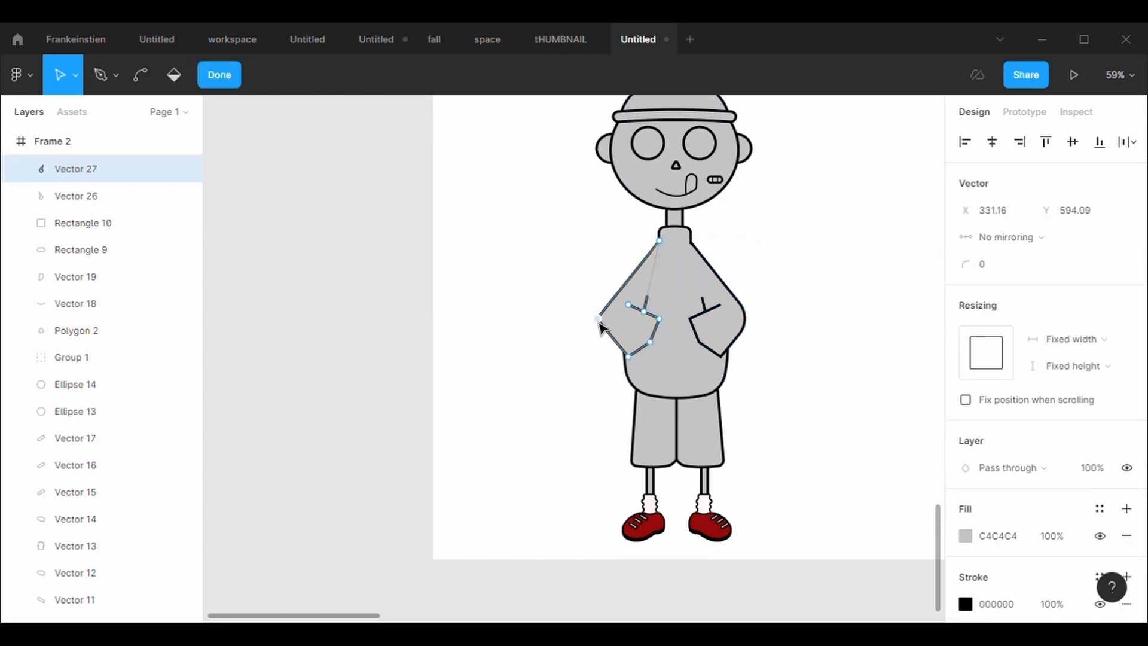
type("20")
key("Return")
left_click(886, 312)
Set the corner radius of the copied arm's lower hand point to 100.
double_click(662, 350)
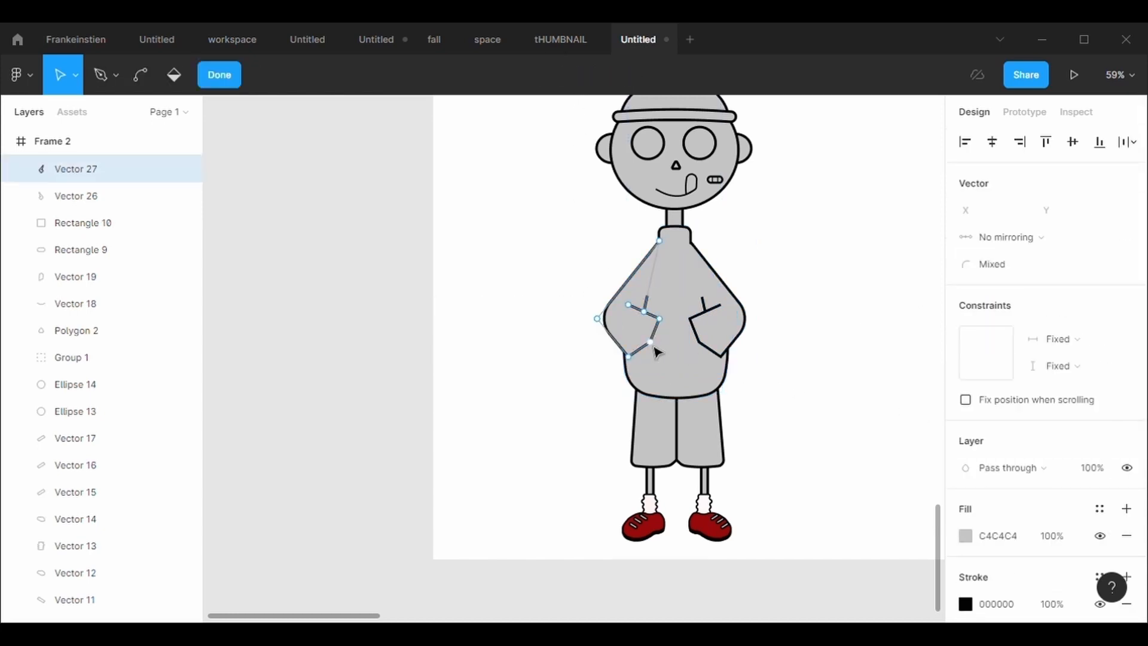
left_click(650, 343)
left_click(1018, 273)
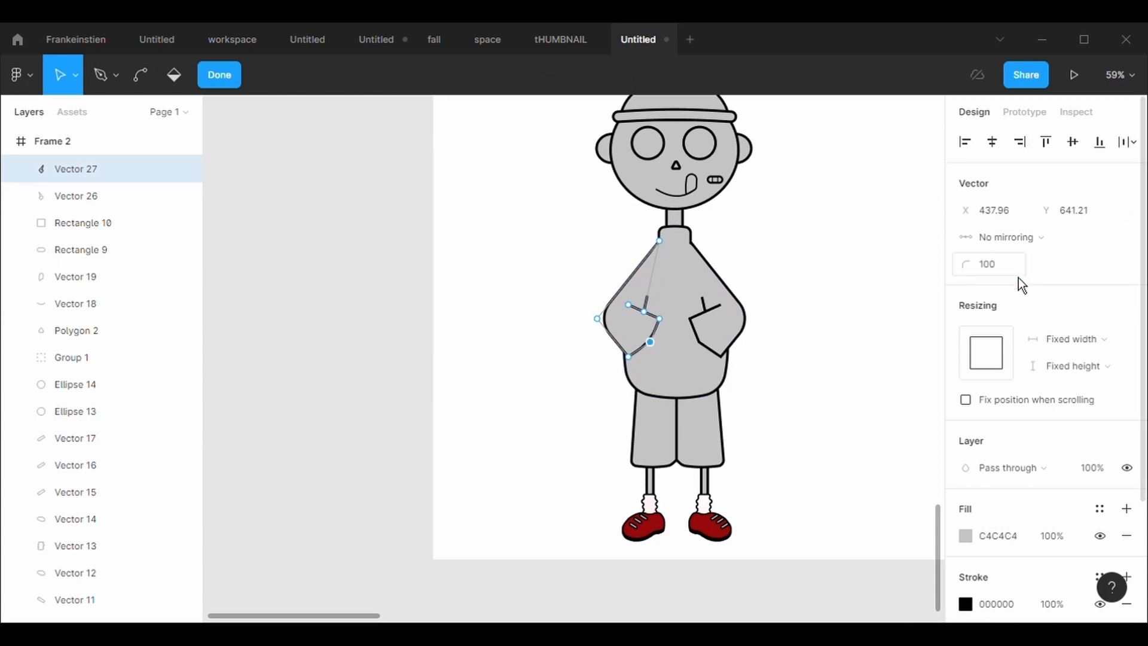
Round the original arm's lower hand point to match the curve of the copied arm's hand.
left_click(745, 333)
left_click(559, 74)
left_click(699, 343)
left_click(1002, 274)
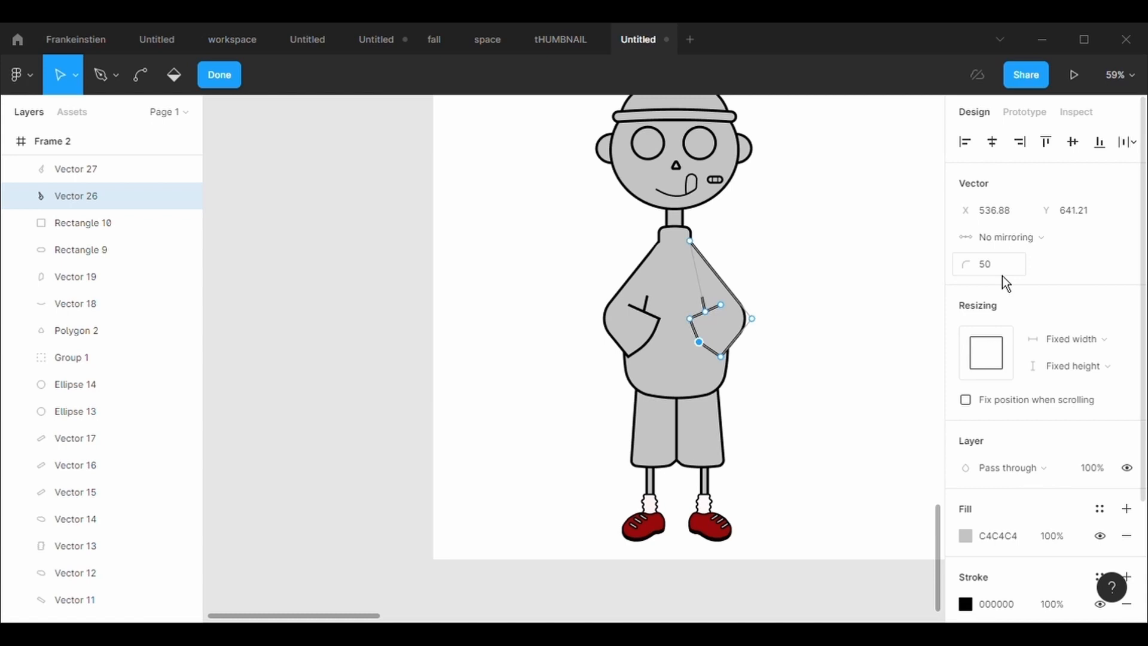
left_click(740, 390)
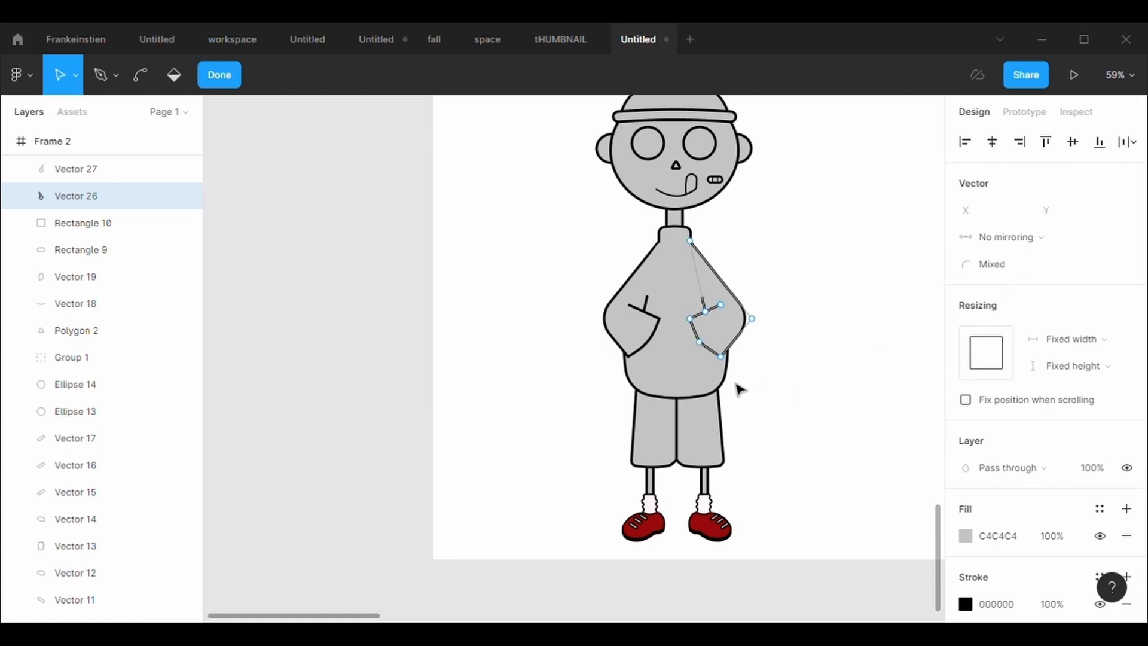
left_click(740, 389)
scroll(737, 385, "up", 1)
double_click(713, 350)
left_click(696, 338)
left_click(1016, 275)
key("BackSpace")
left_click(895, 356)
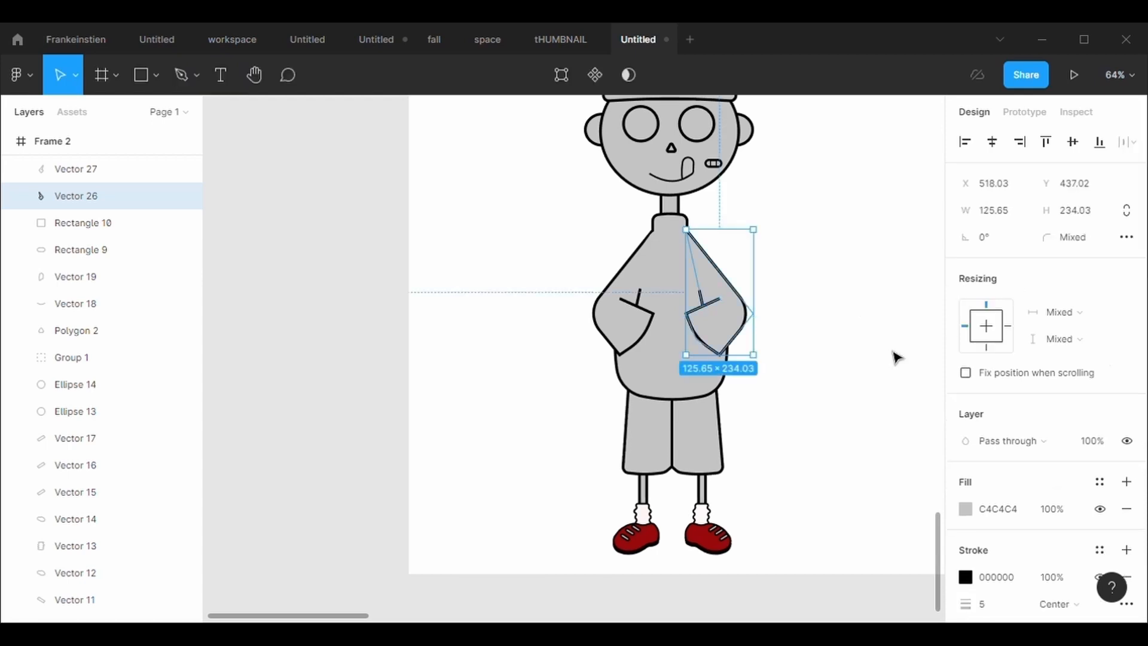
left_click(896, 356)
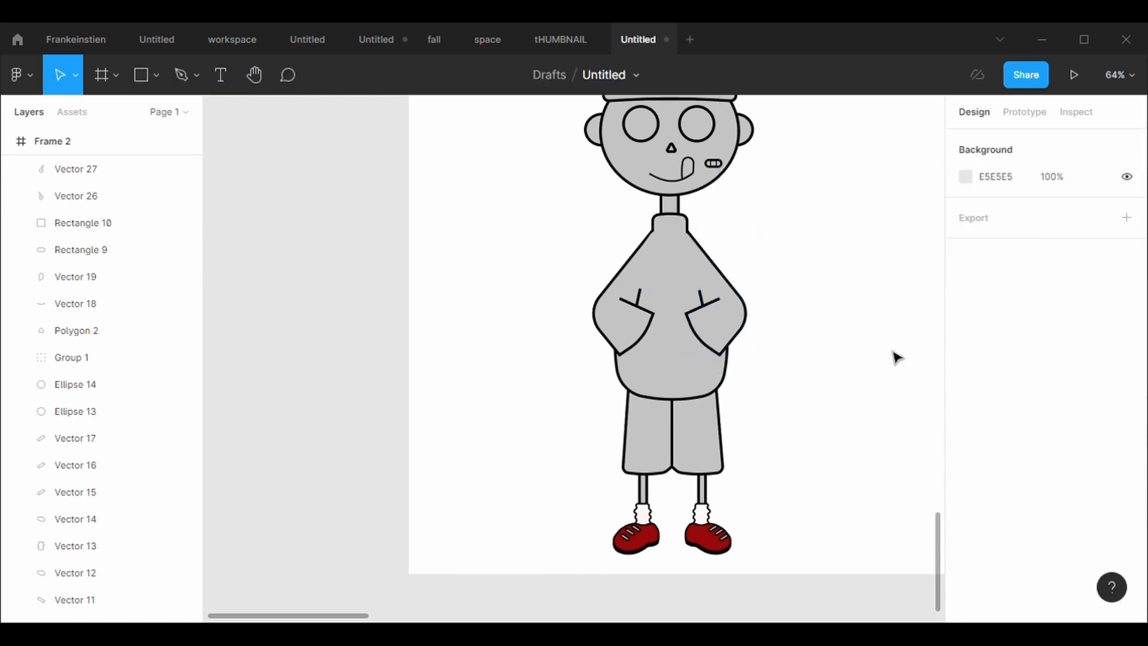
Draw a short line about 5.48 × 14.25 with the Pen tool and align it to extend the copied arm's hand edge upward.
scroll(814, 371, "up", 3)
scroll(815, 371, "up", 1)
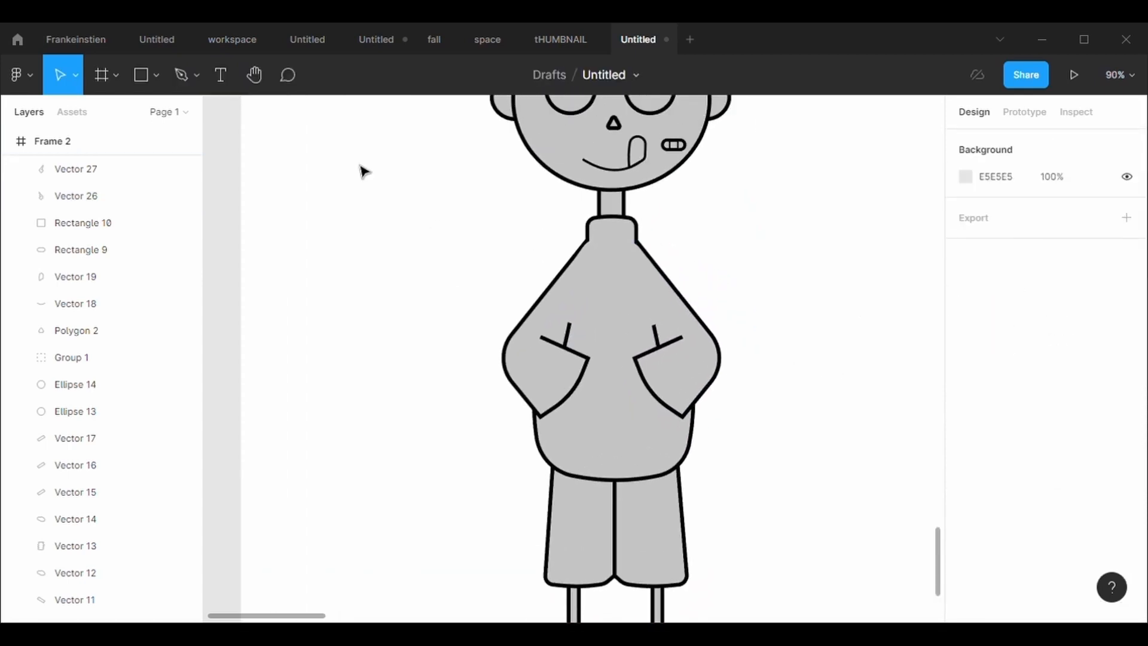
left_click(190, 87)
scroll(597, 369, "up", 5)
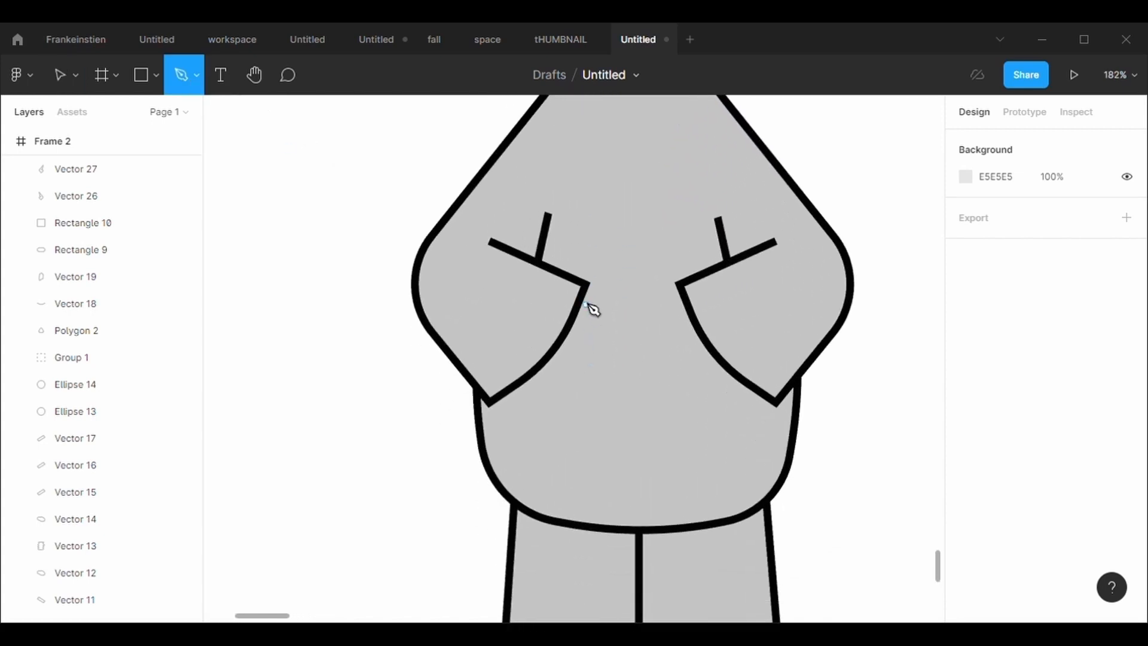
left_click(584, 292)
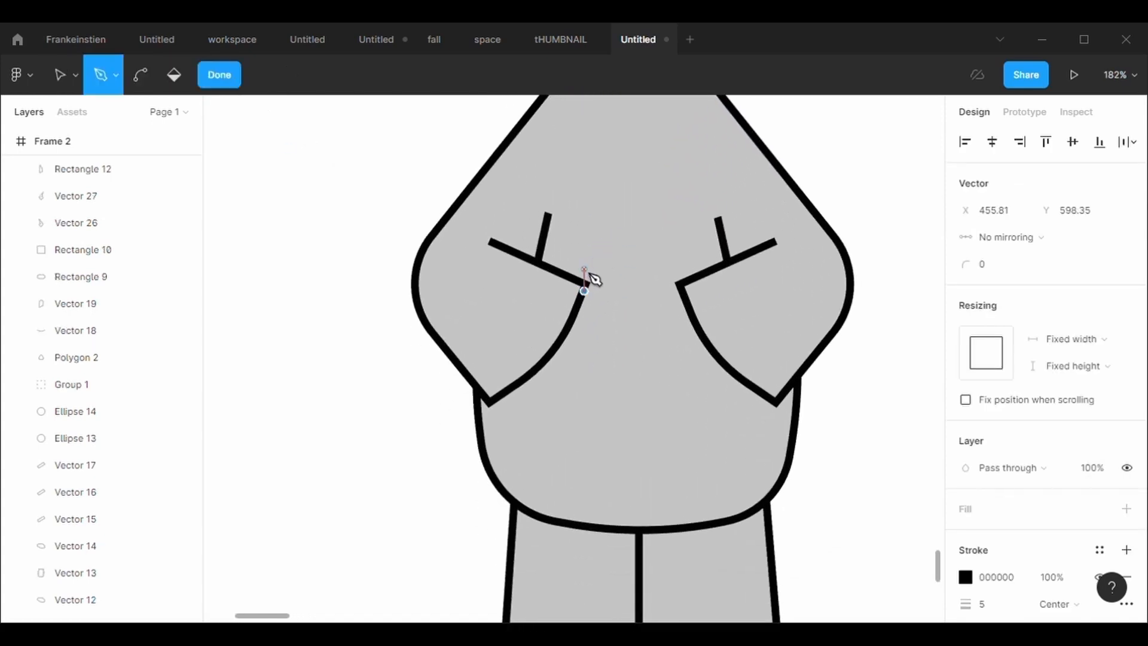
key("Escape")
key("Escape")
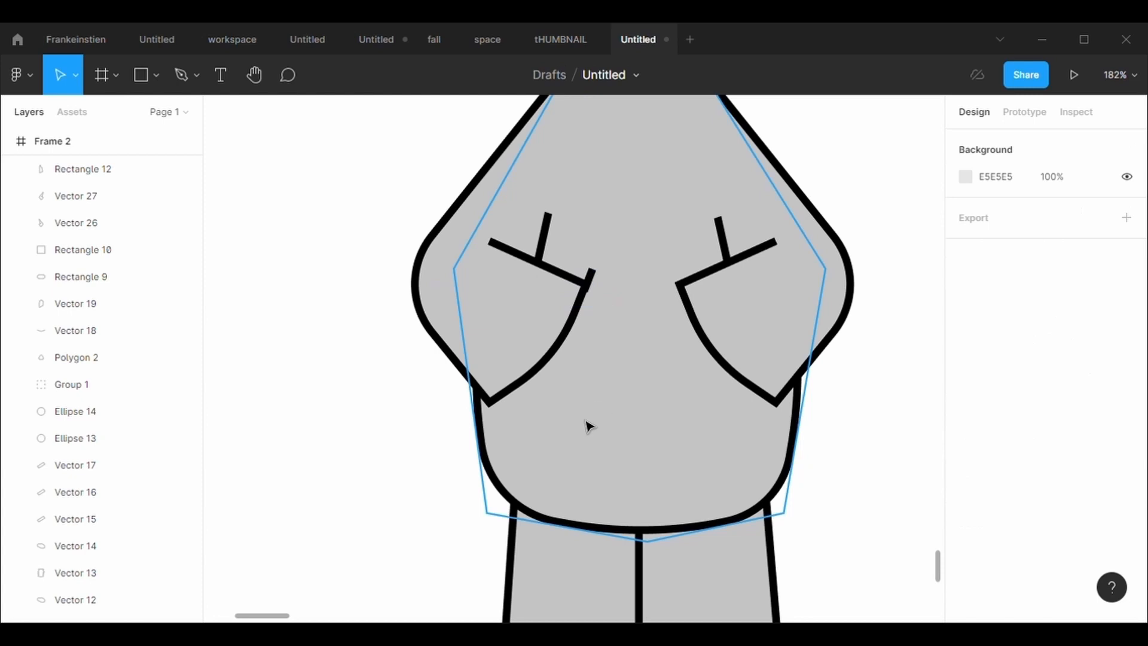
left_click(590, 287)
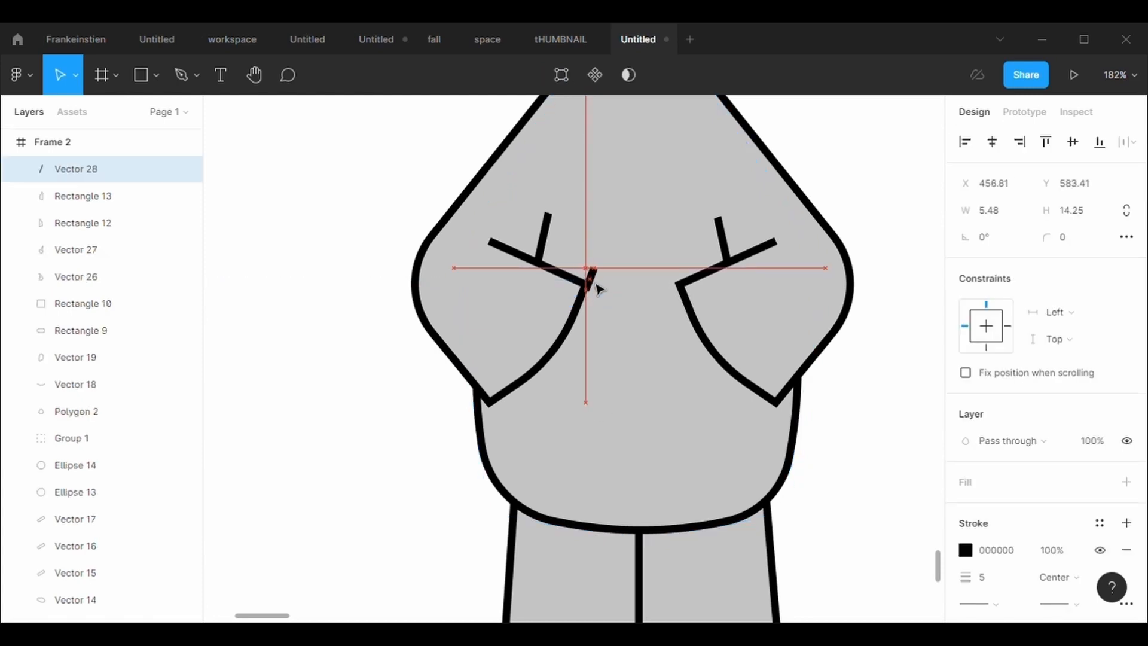
double_click(640, 328)
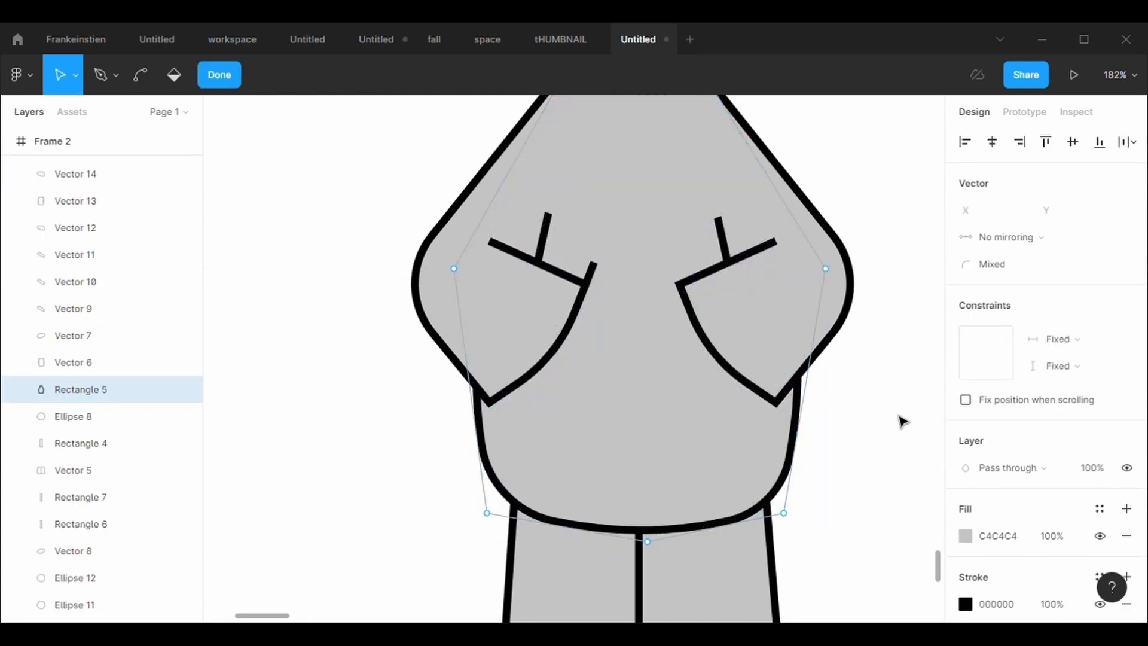
key("Escape")
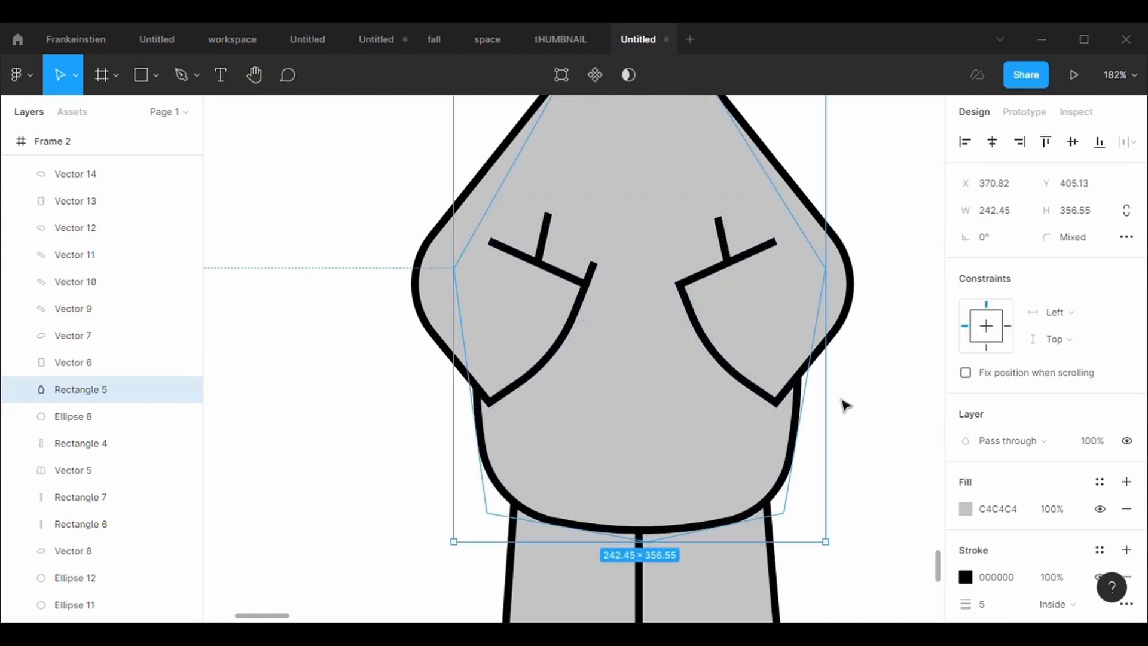
Duplicate the short line, flip the copy horizontally and place it at the same corner of the opposite hand.
left_click(592, 277)
key("ctrl+c")
key("ctrl+v")
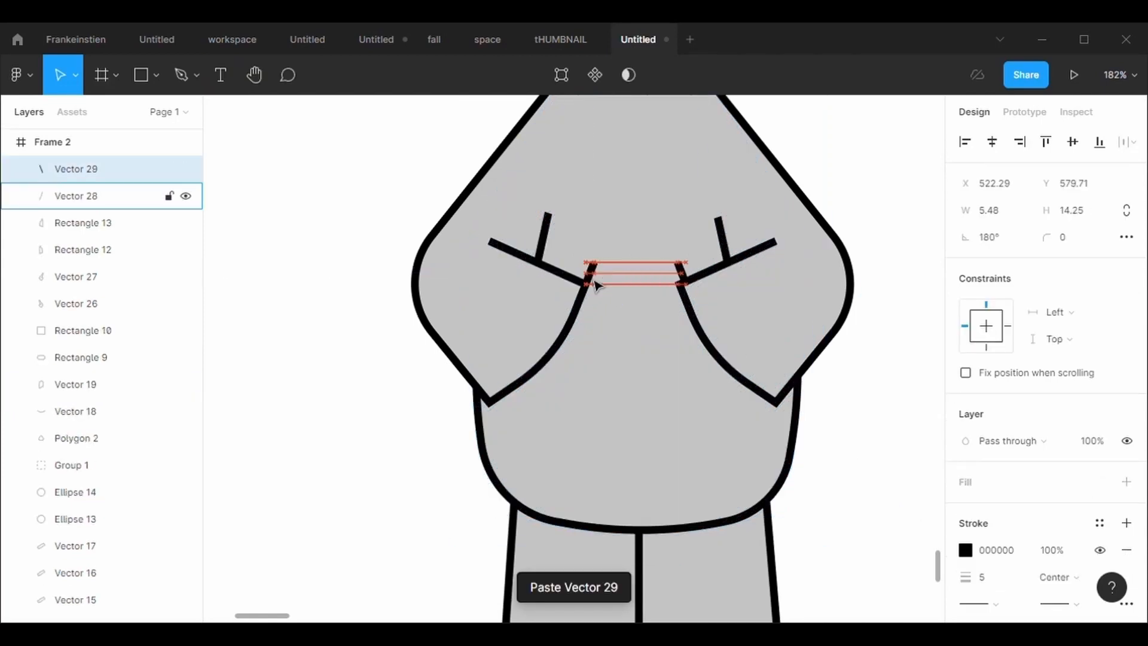
mouse_move(596, 285)
left_mouse_down()
mouse_move(690, 289)
mouse_move(682, 282)
left_mouse_up()
Look over the torso, rounded arms and shorts for symmetry.
double_click(710, 482)
scroll(850, 464, "down", 5)
scroll(850, 464, "up", 1)
scroll(851, 464, "down", 7)
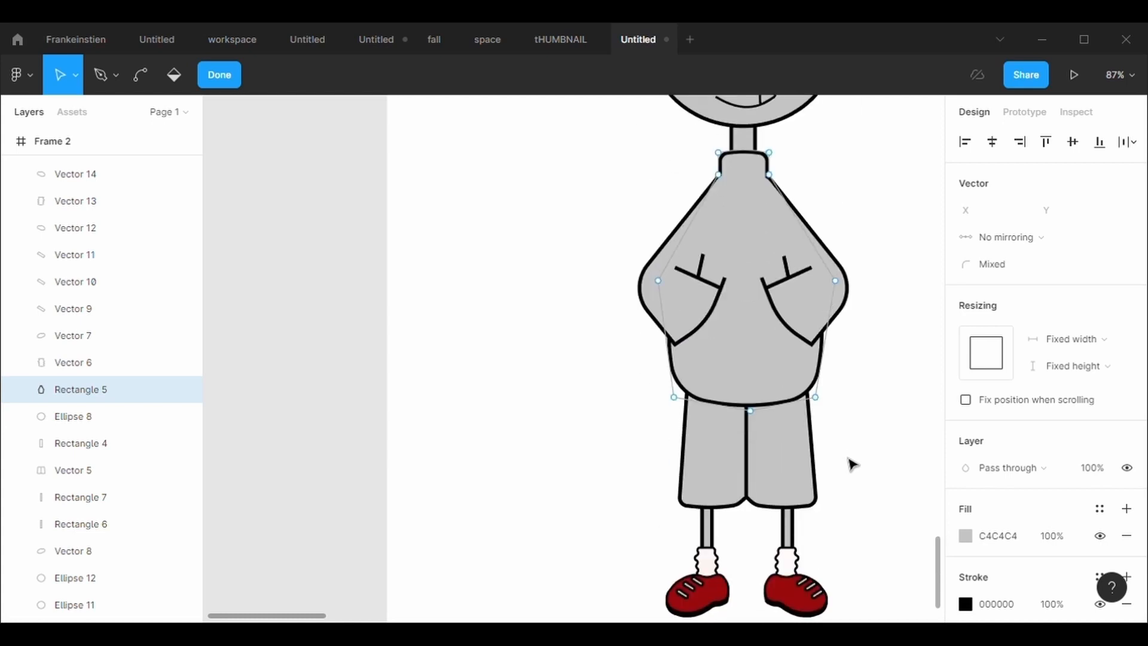
scroll(851, 464, "up", 1)
key("Escape")
left_click(765, 333)
left_click(903, 480)
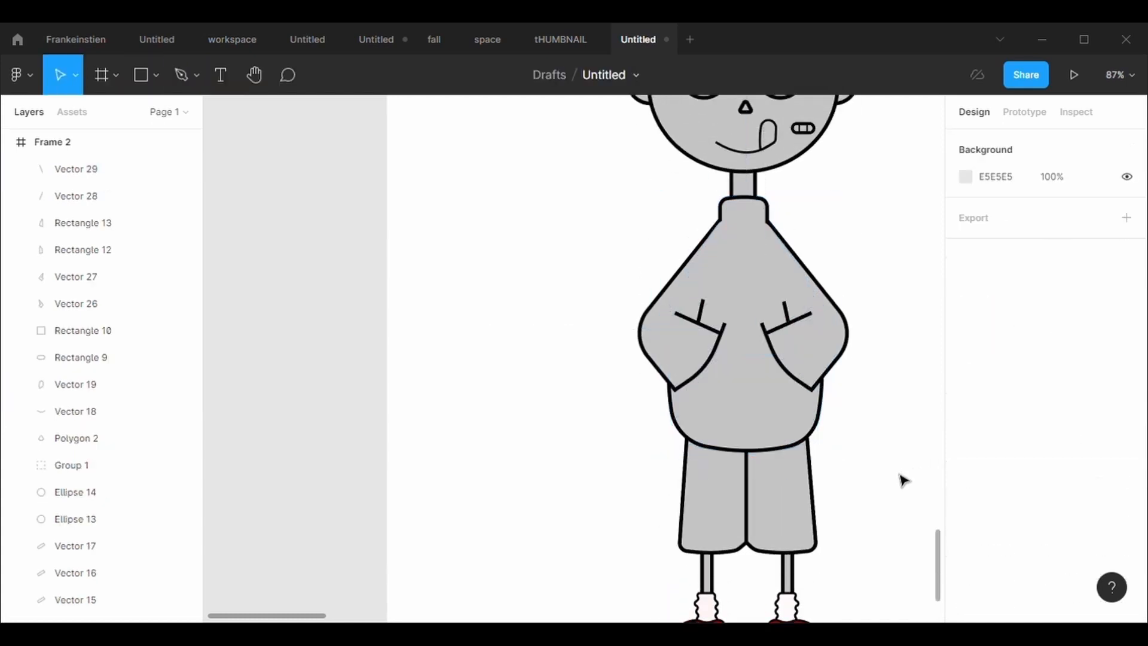
scroll(903, 480, "right", 2)
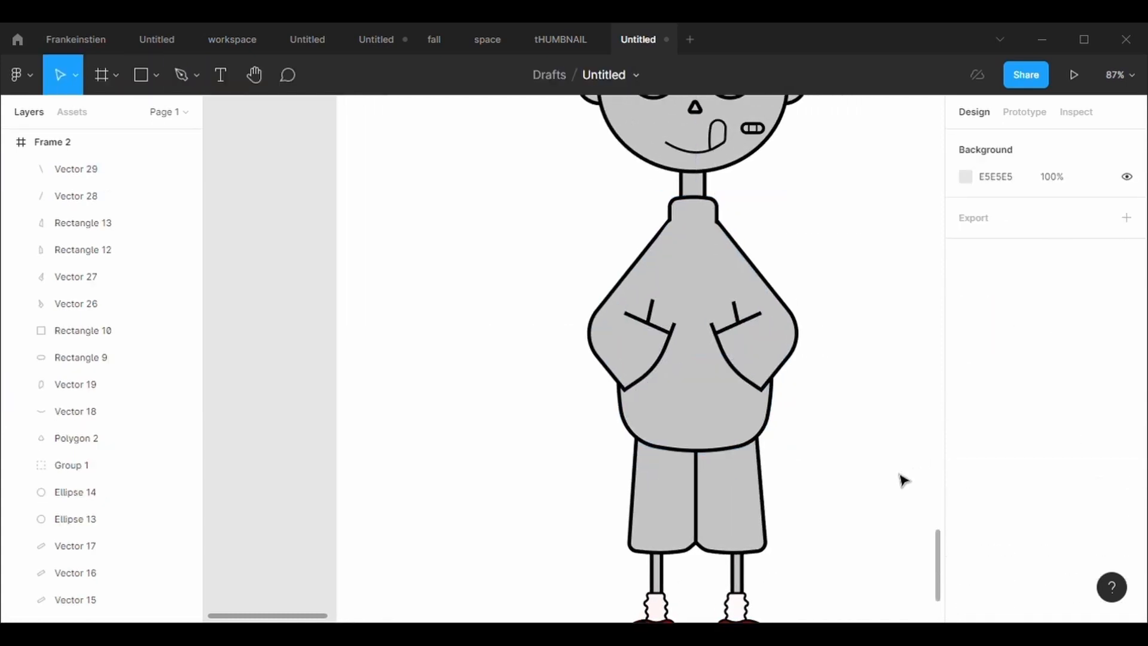
Extend the short hand line with the Pen tool up to the collar corner, across the collar base and down to the opposite hand.
scroll(902, 479, "up", 2)
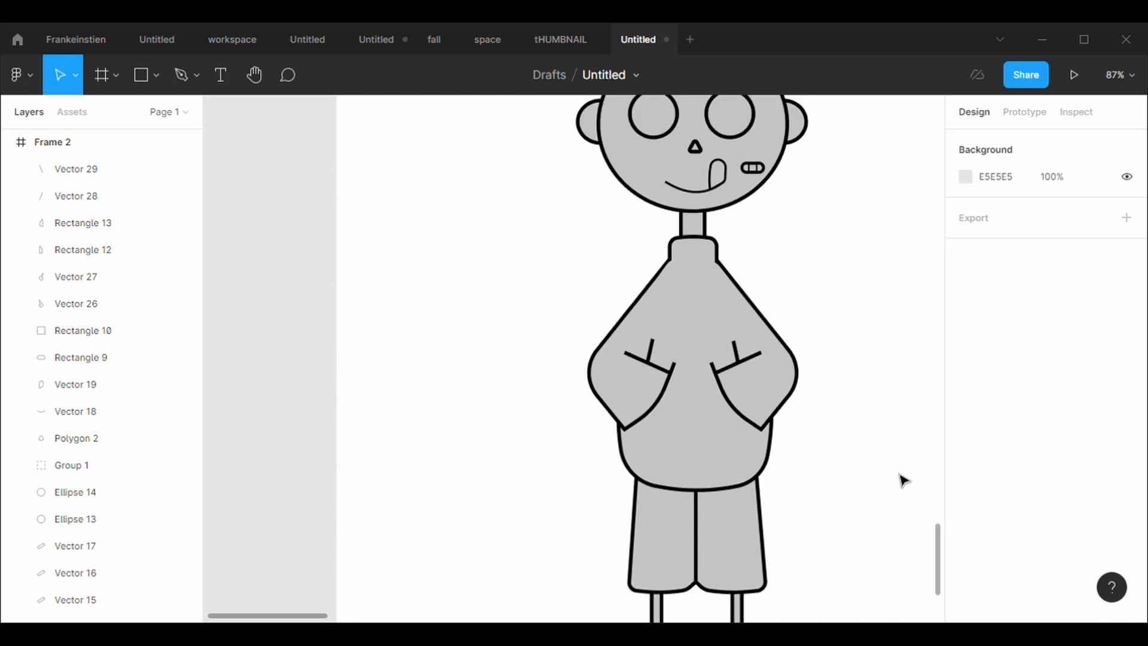
scroll(902, 479, "down", 2, "ctrl")
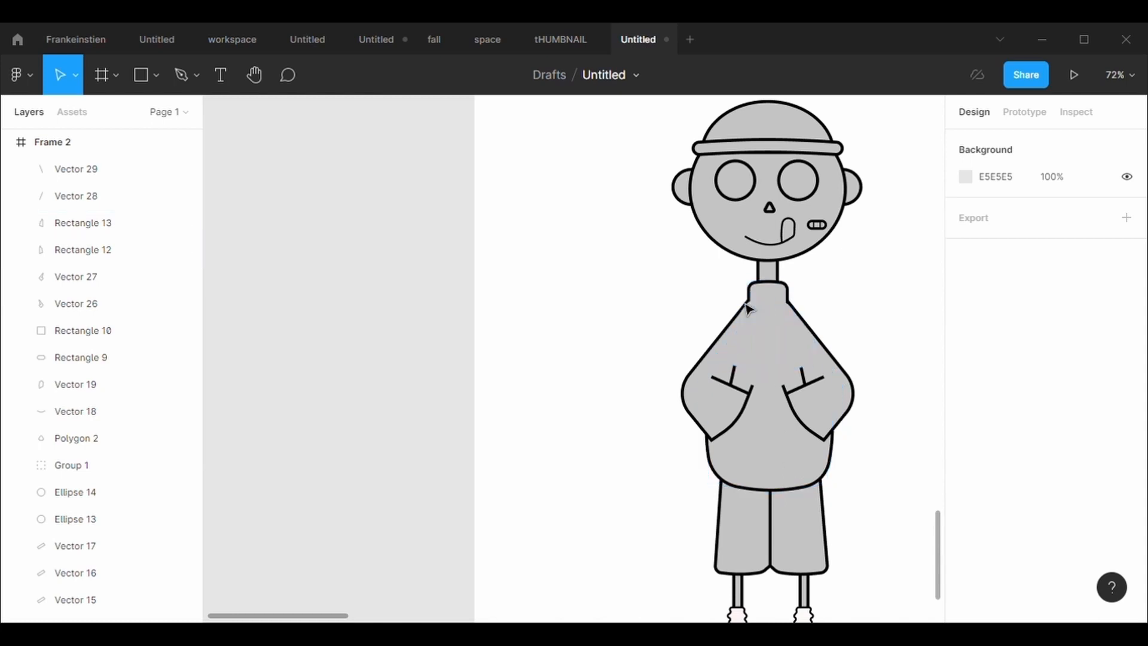
scroll(824, 482, "up", 3, "ctrl")
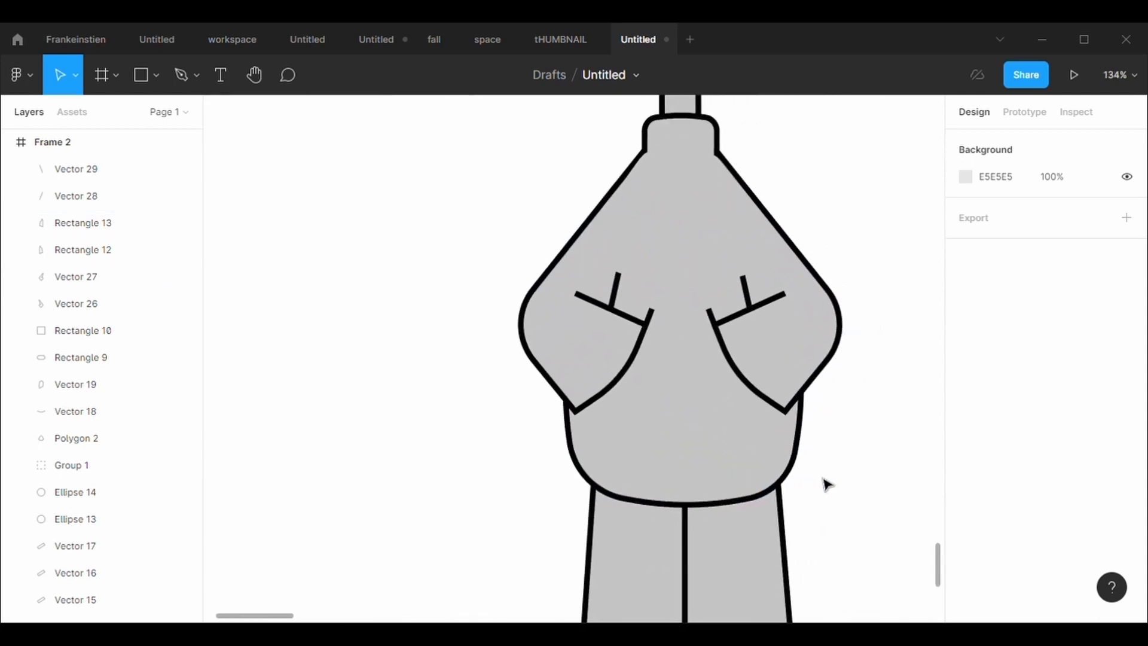
scroll(826, 484, "up", 1)
left_click(648, 331)
key("Return")
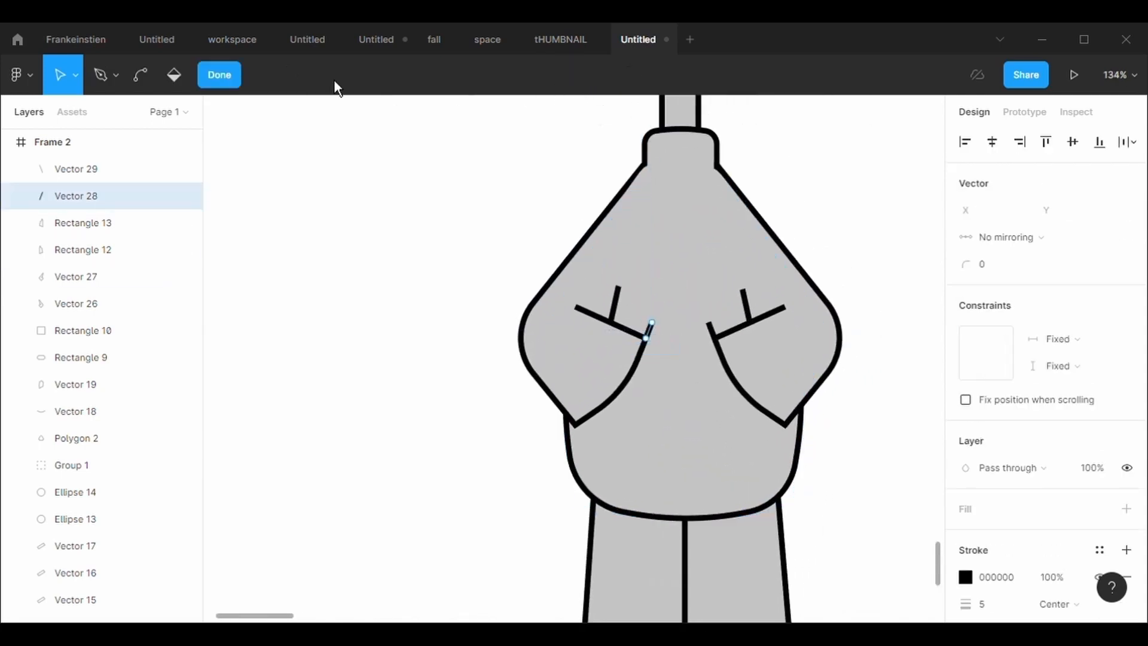
left_click(109, 81)
left_click(652, 323)
left_click(646, 165)
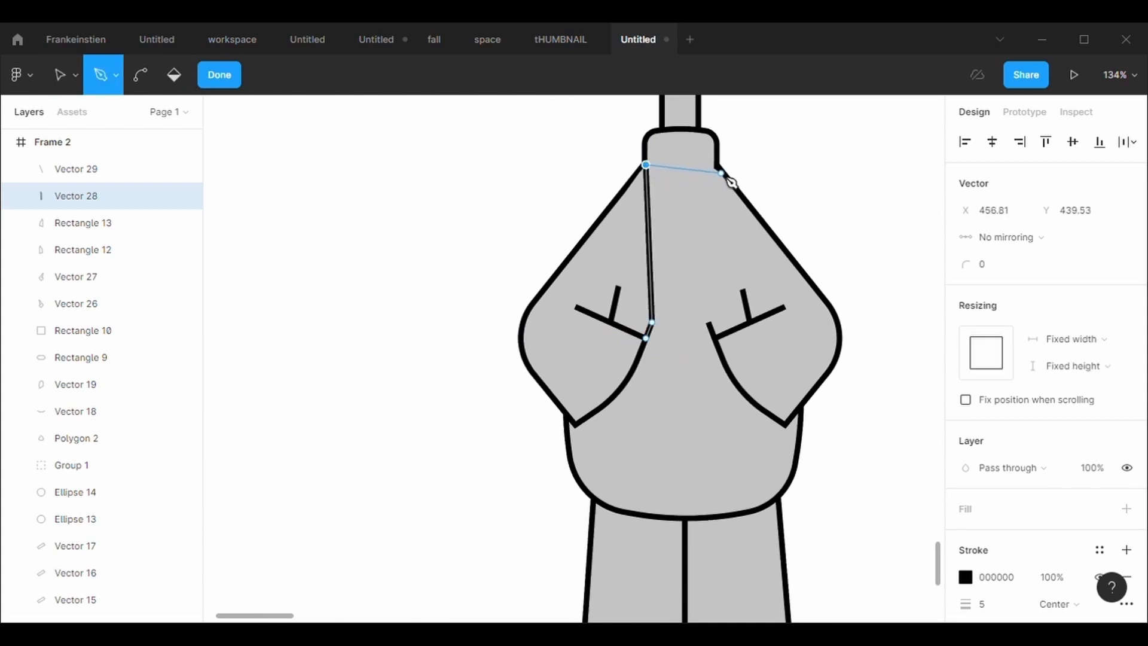
left_click(717, 164)
left_click(710, 321)
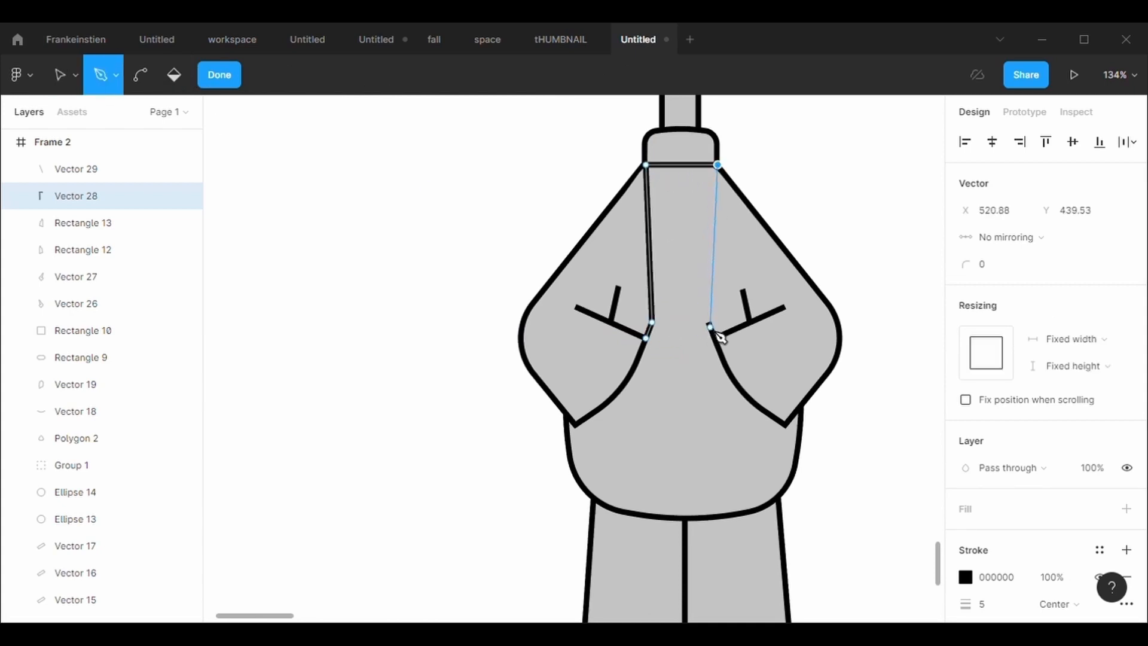
left_click(711, 326)
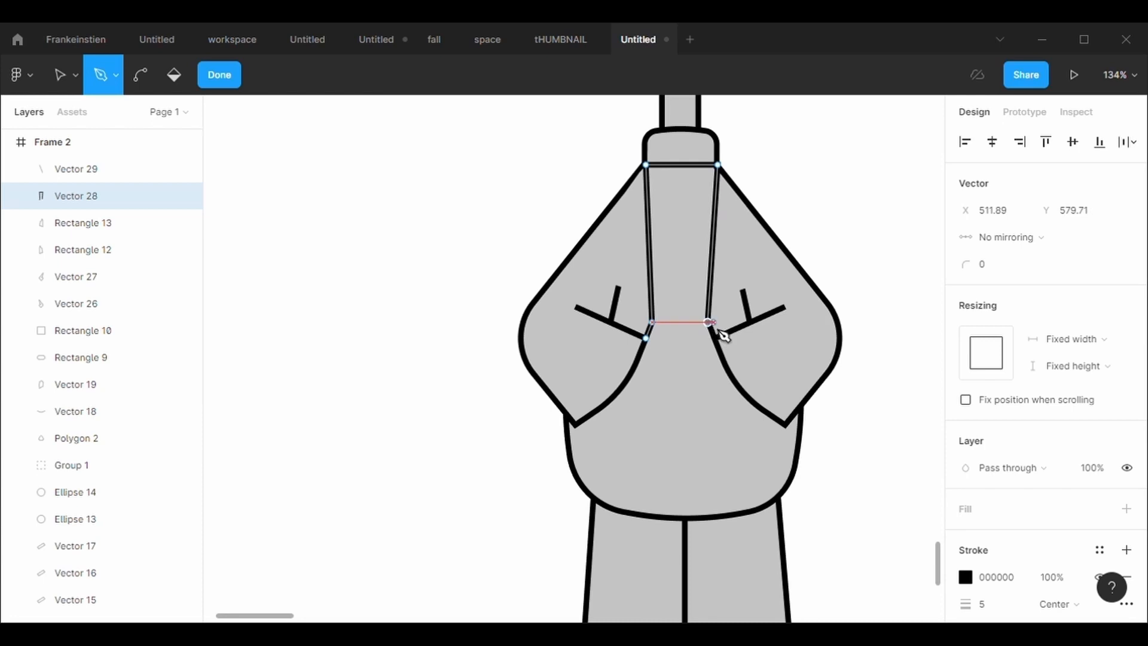
key("Escape")
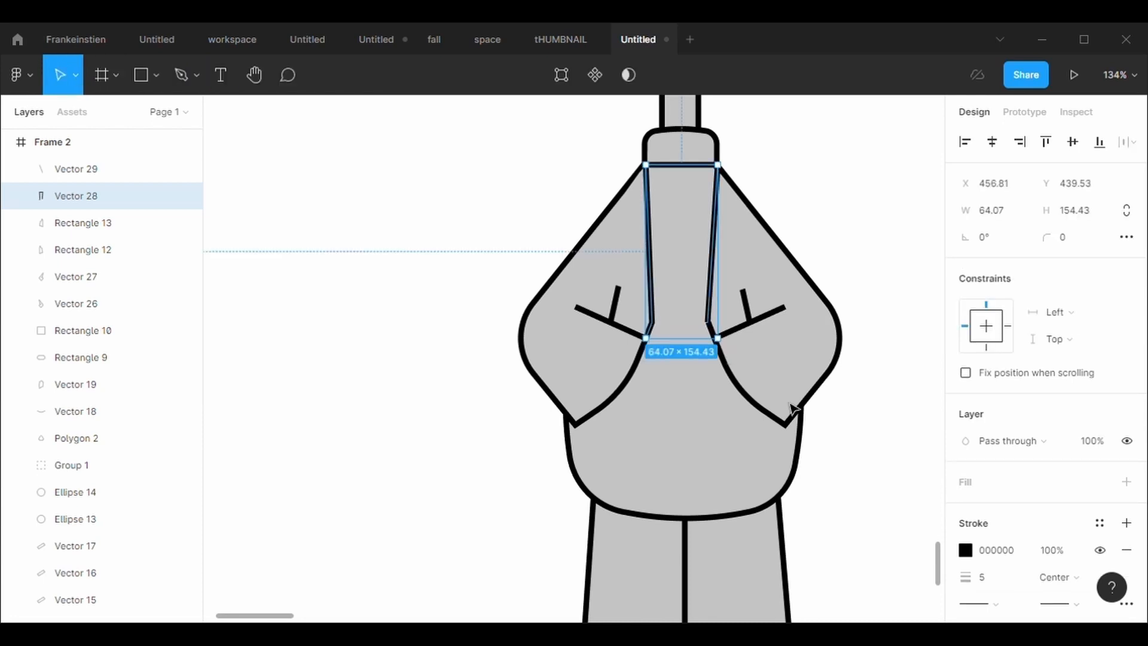
key("Escape")
Delete the duplicated short line at the opposite hand, now covered by the extended jacket-opening path.
left_click(76, 169)
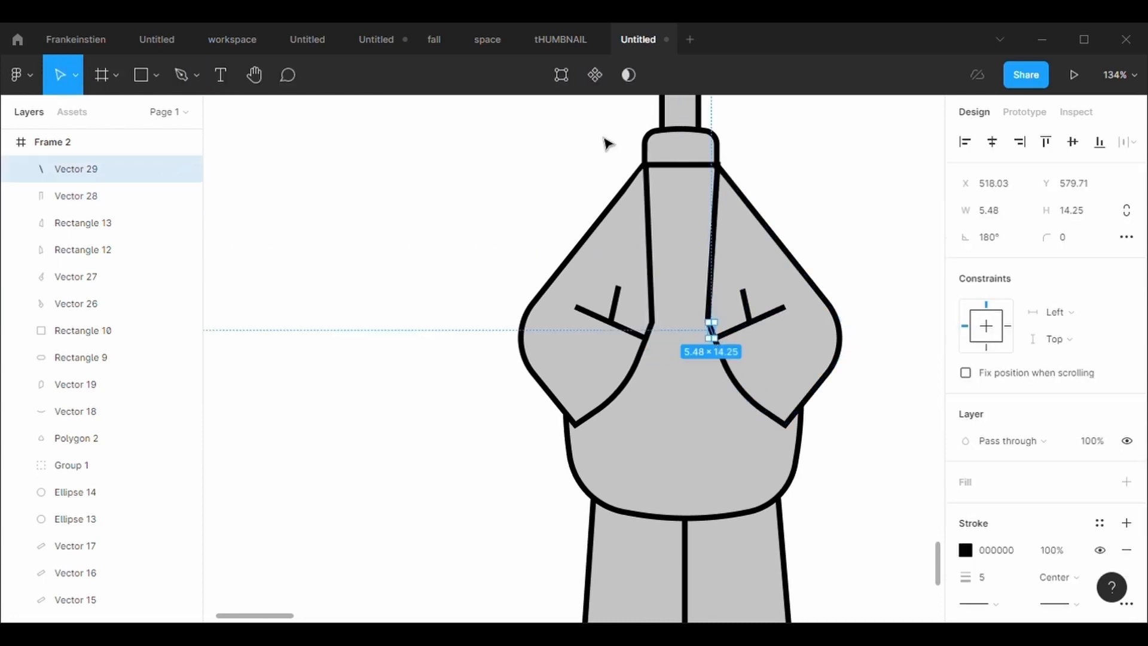
left_click(700, 276)
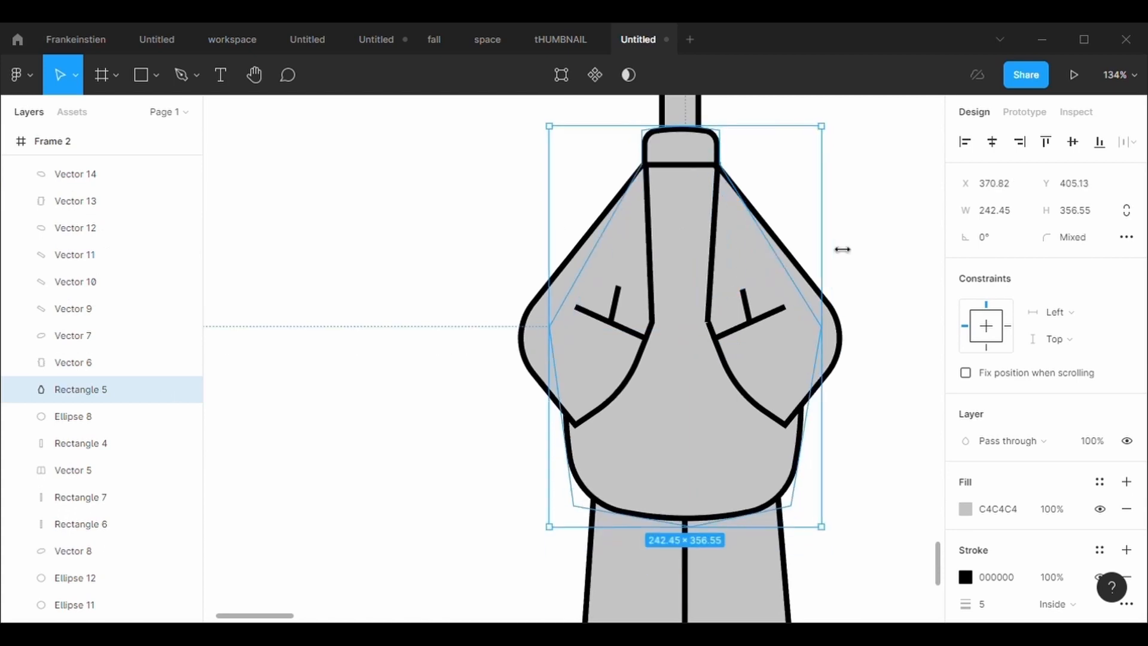
left_click(876, 259)
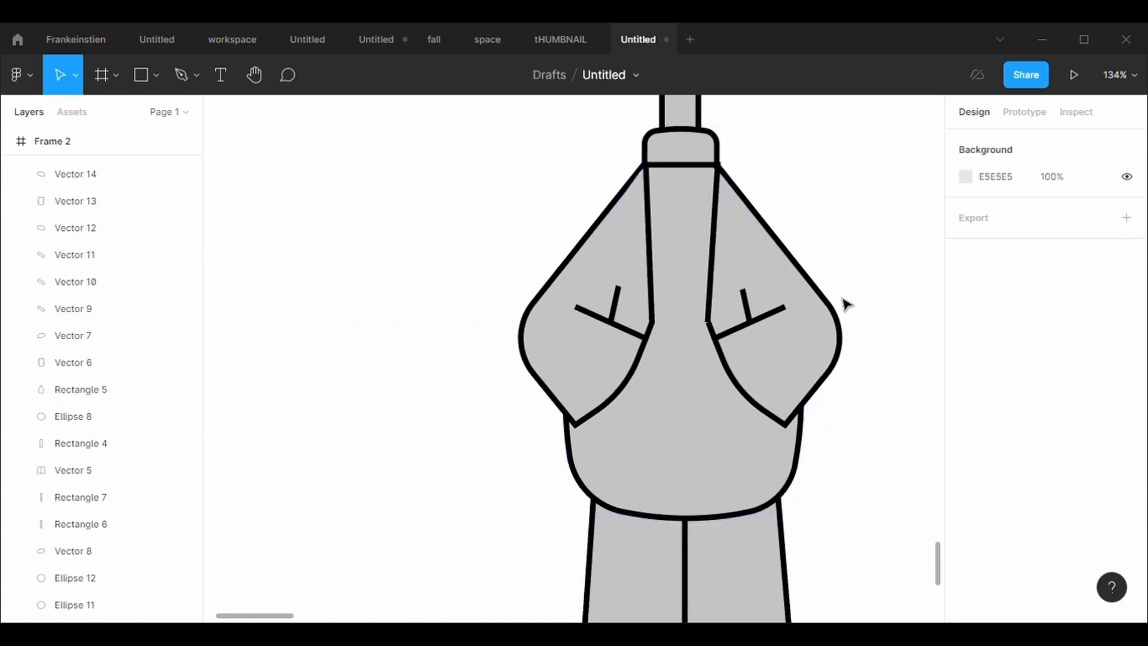
Adjust the lower end point of the jacket-opening path so it meets the opposite hand's edge cleanly.
left_click(725, 305)
double_click(627, 172)
scroll(687, 251, "up", 3)
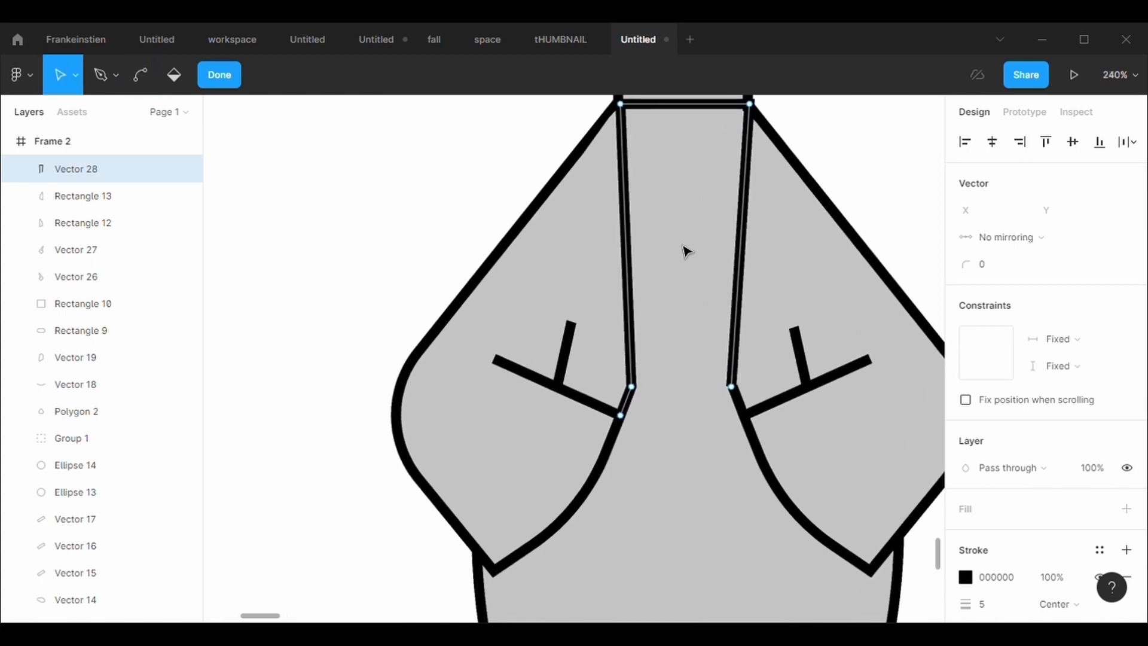
scroll(687, 251, "down", 2)
left_click_drag(734, 343, 737, 342)
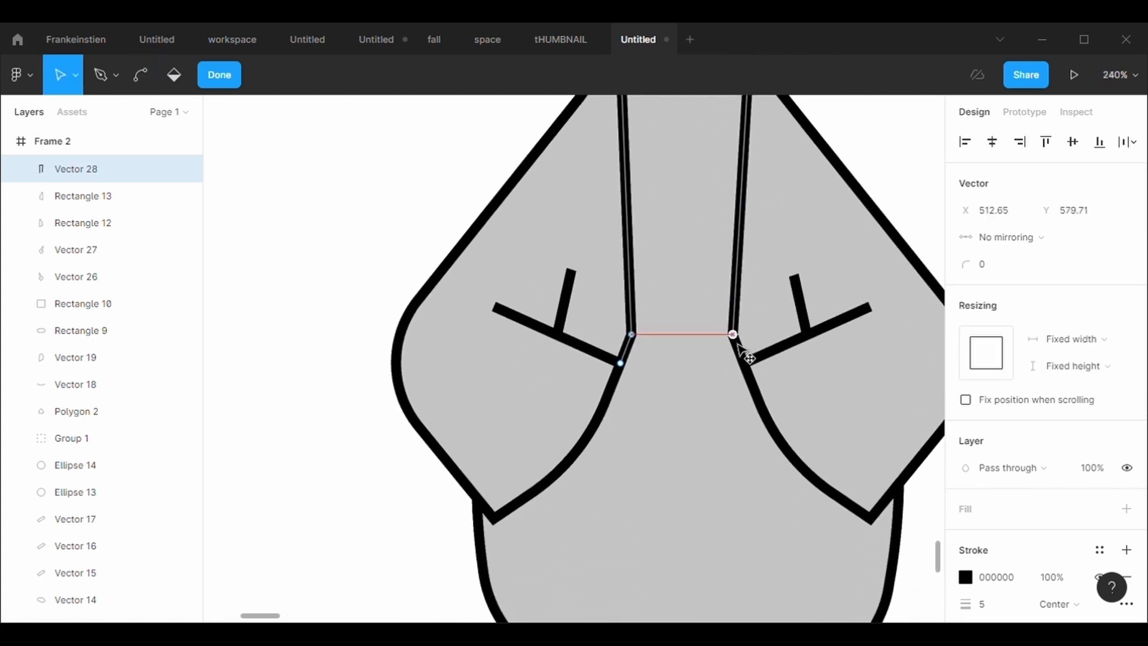
key("Escape")
left_click(563, 76)
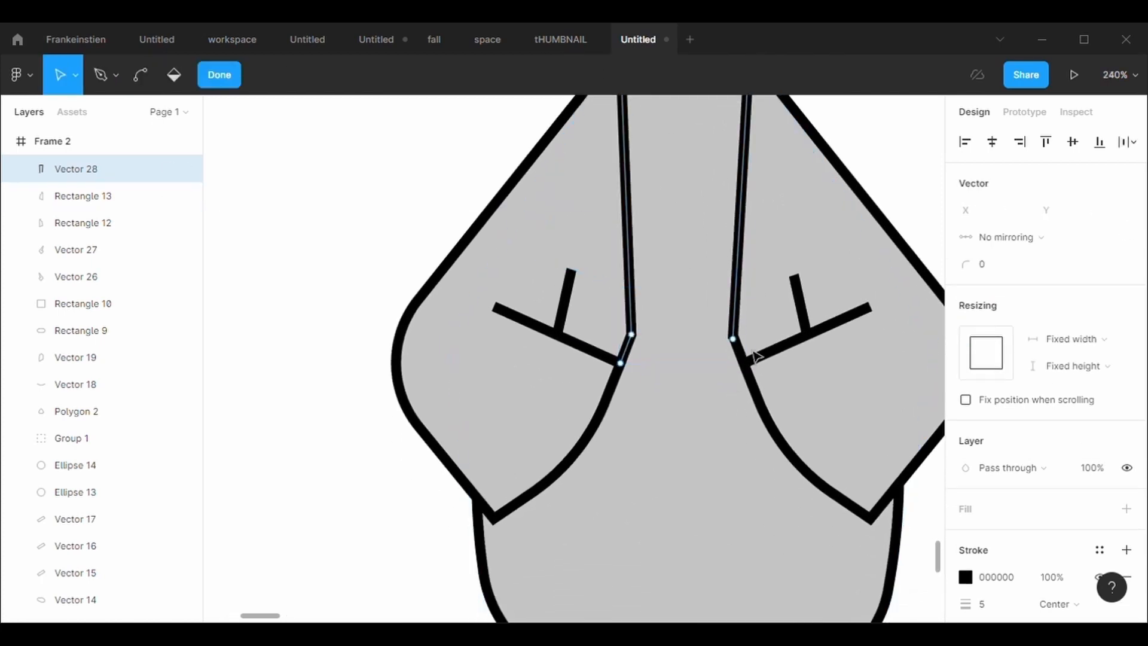
left_click_drag(735, 340, 729, 330)
scroll(739, 346, "up", 5)
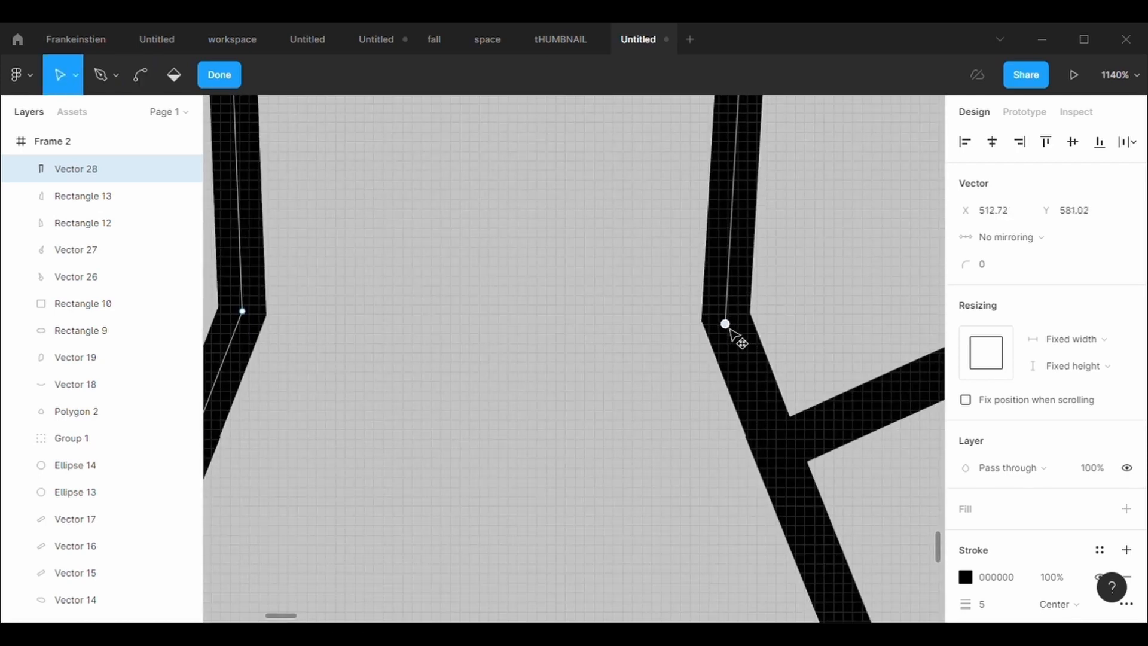
left_click(670, 432)
scroll(671, 433, "down", 7)
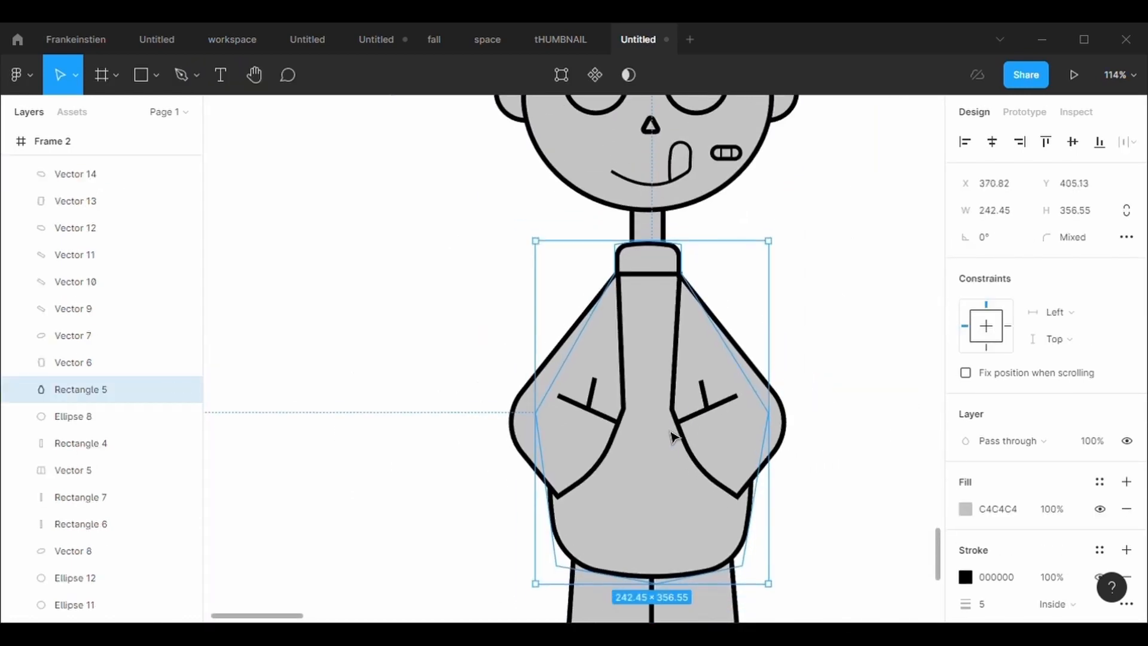
Bend the straight line across the collar base into a shallow downward curve.
left_click(907, 387)
left_click(666, 302)
key("Return")
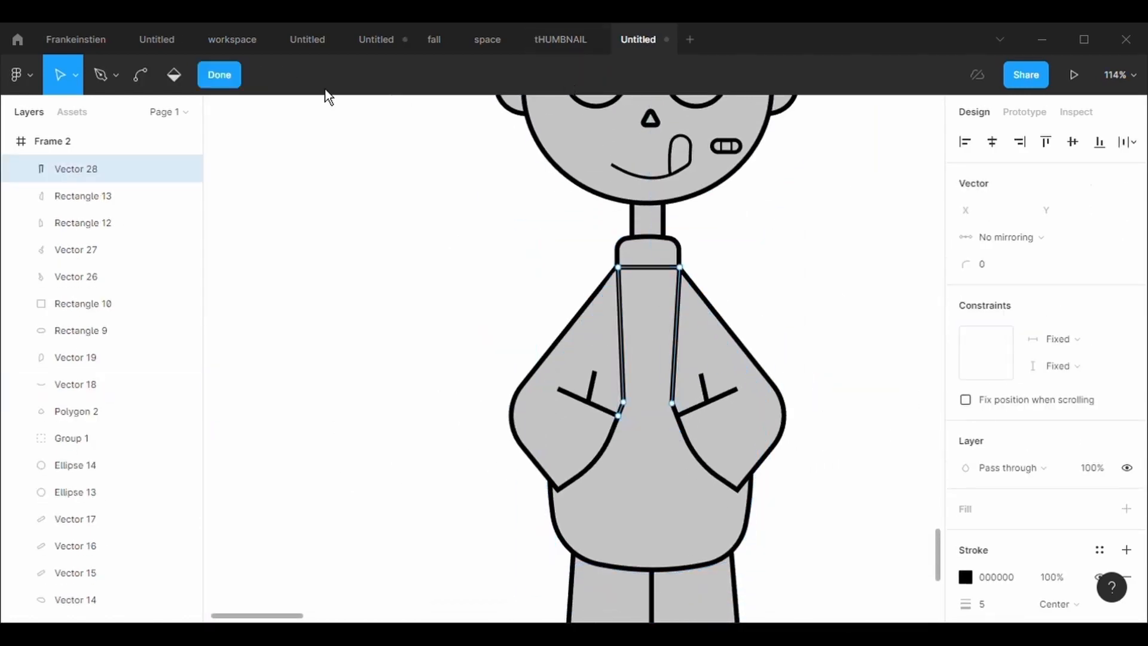
left_click(143, 76)
left_click_drag(657, 273, 653, 278)
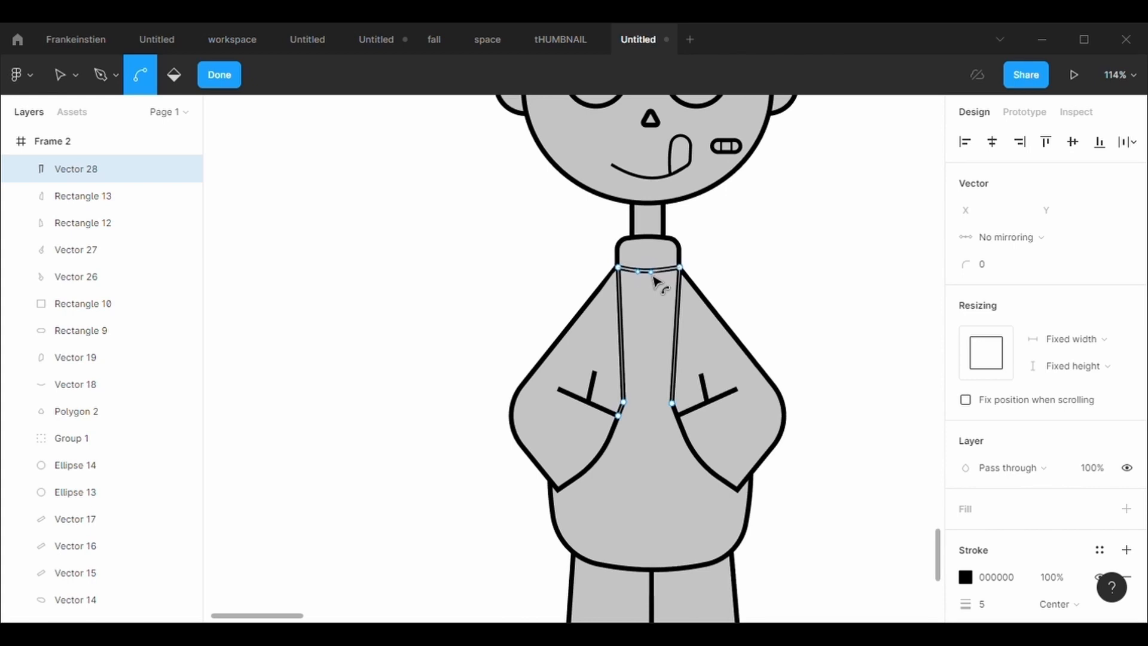
key("Escape")
key("Escape")
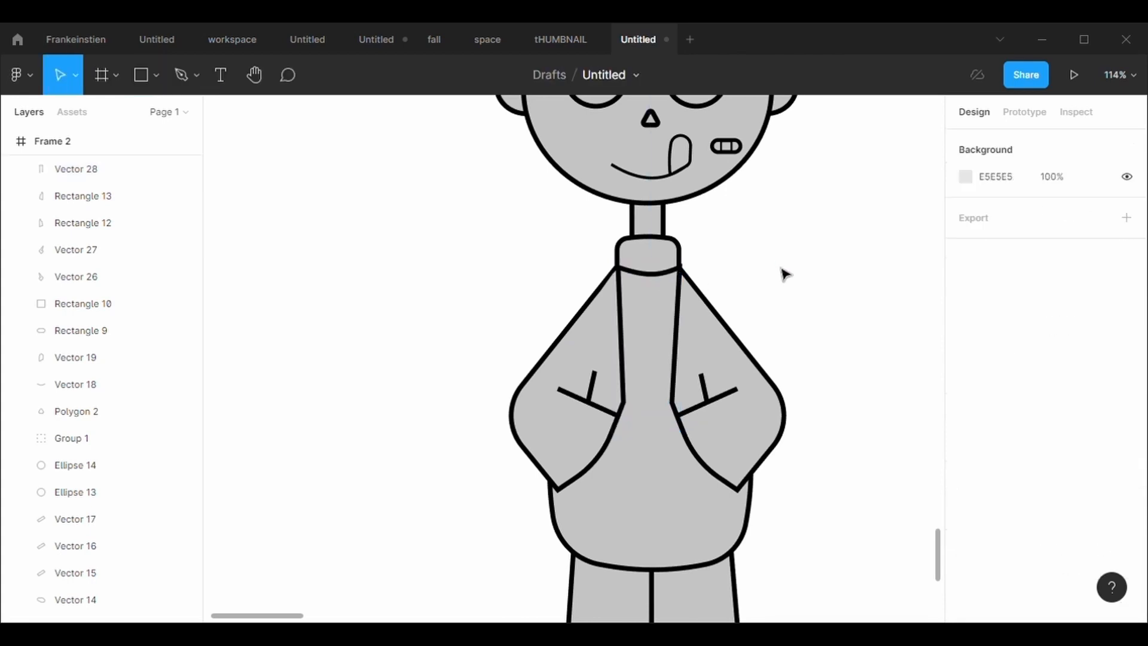
Move the collar line's end point slightly inward to line up with the collar's corner, making the jacket-opening path 61.98 wide.
left_click(672, 282)
key("Return")
left_click_drag(664, 276, 655, 281)
key("ctrl+z")
scroll(658, 289, "up", 6)
left_click(746, 245)
key("Escape")
scroll(794, 244, "down", 6)
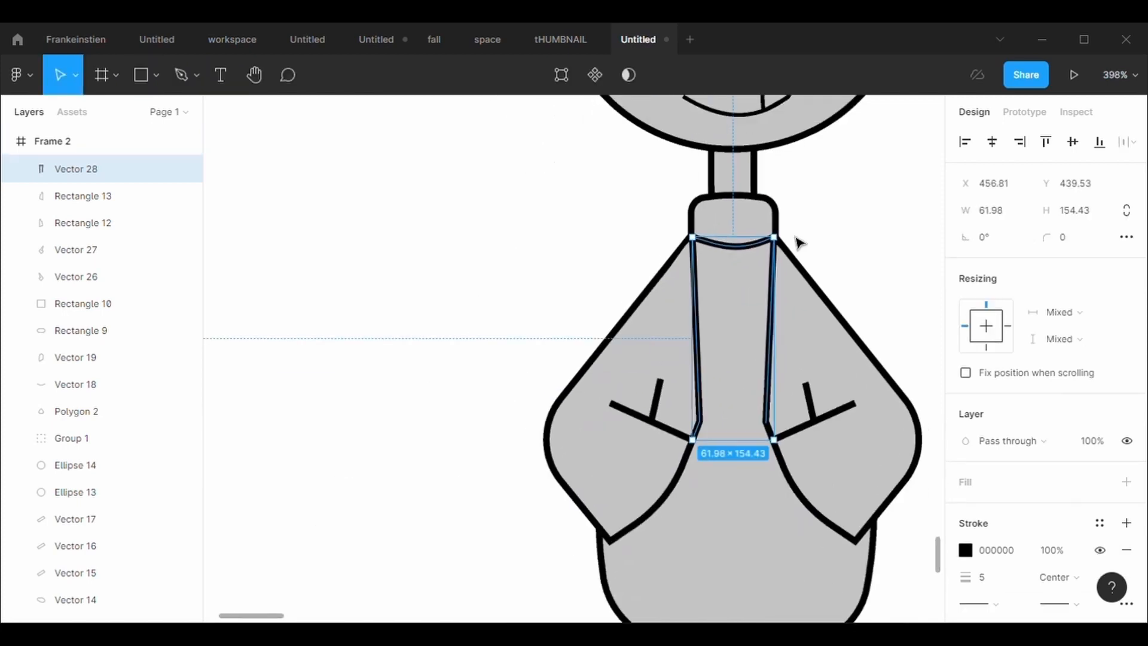
left_click(866, 250)
Reshape both vertical edges of the jacket opening into mirrored, pointed lapel notches on the upper chest.
scroll(866, 250, "down", 4)
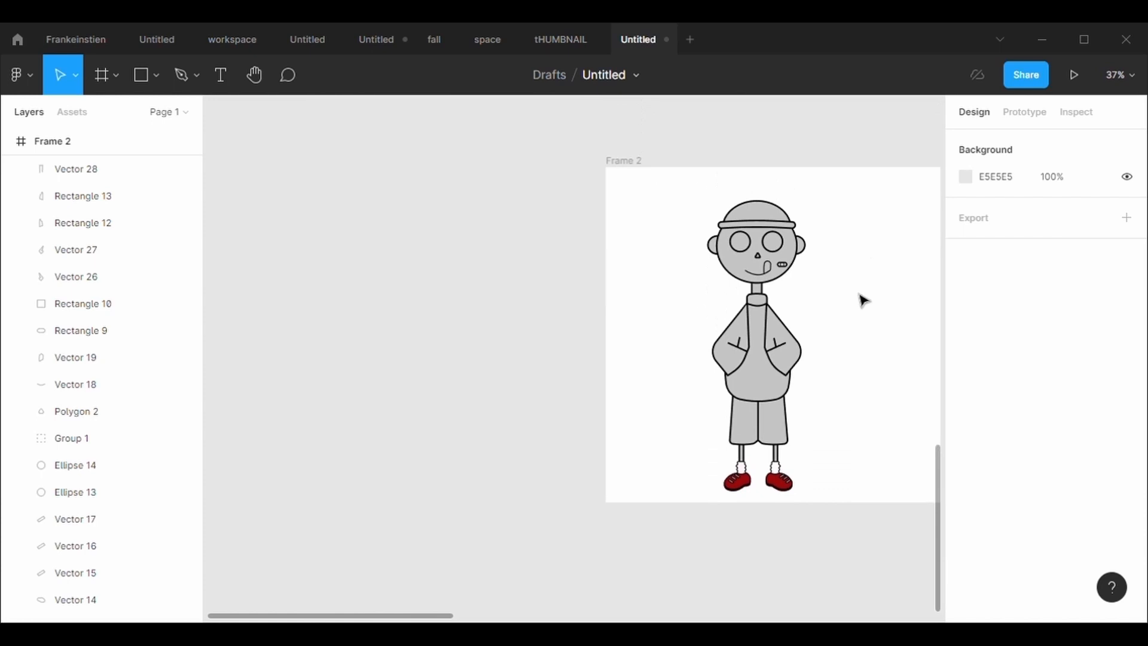
scroll(863, 301, "up", 5)
scroll(863, 301, "up", 3)
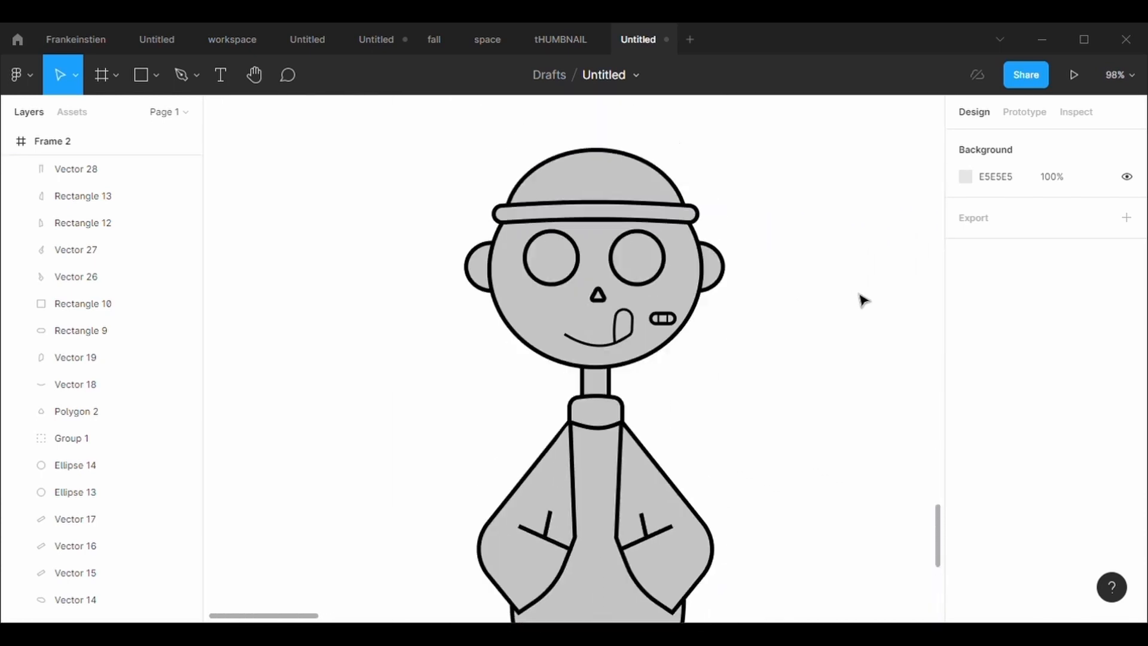
scroll(863, 301, "down", 2)
left_click(620, 440)
key("Return")
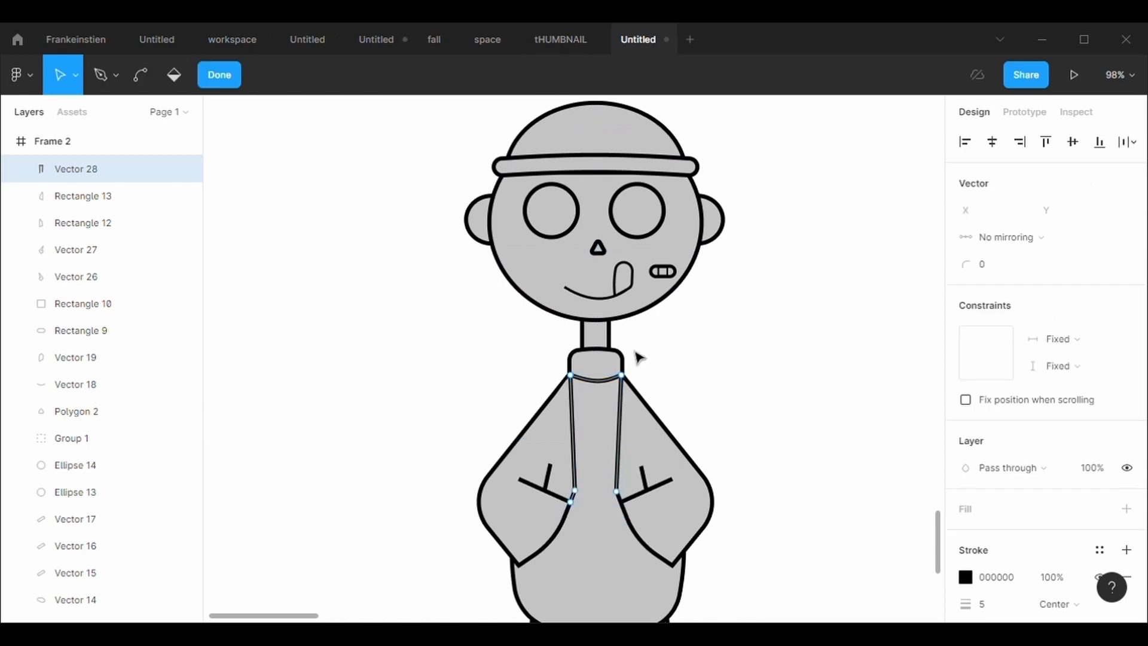
left_click_drag(627, 435, 653, 431)
mouse_move(572, 435)
left_mouse_down()
mouse_move(548, 434)
mouse_move(575, 442)
left_mouse_up()
left_click_drag(635, 401, 620, 446)
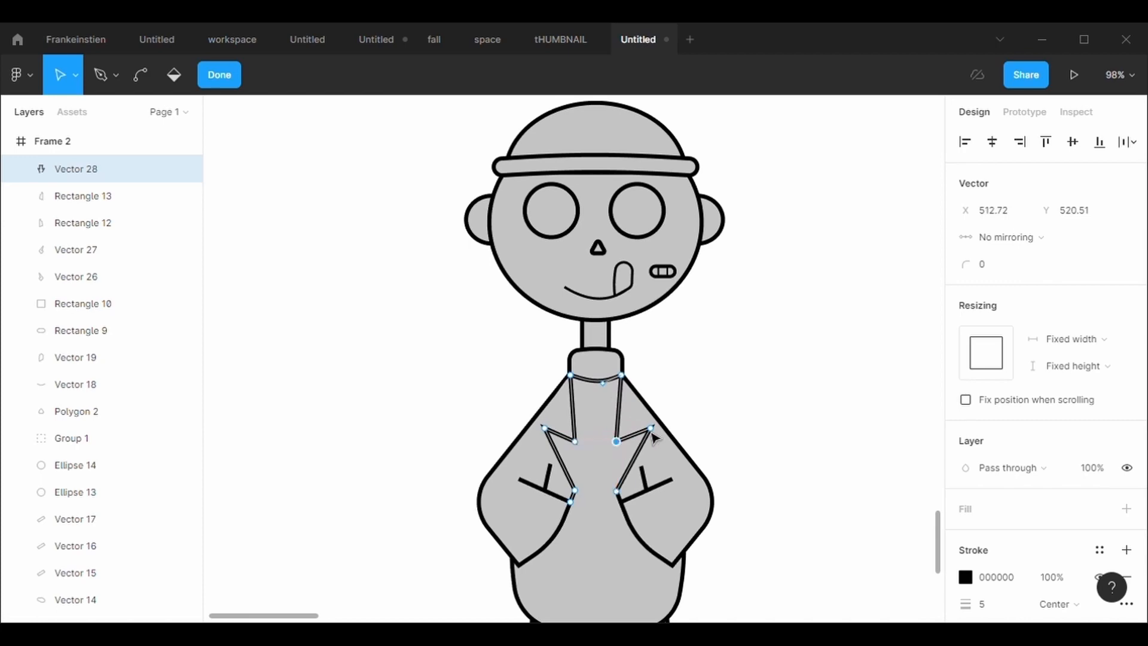
key("Escape")
key("Escape")
key("shift+1")
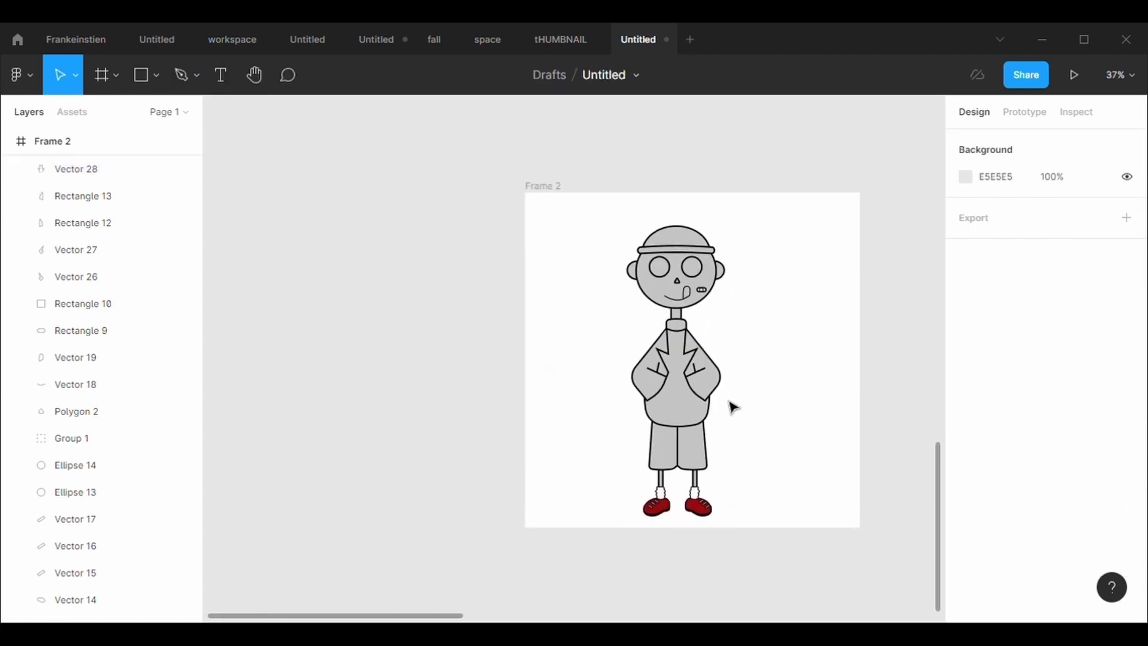
Change the fill of the leg under the shorts' outer right half to a tan skin tone.
scroll(734, 408, "up", 4)
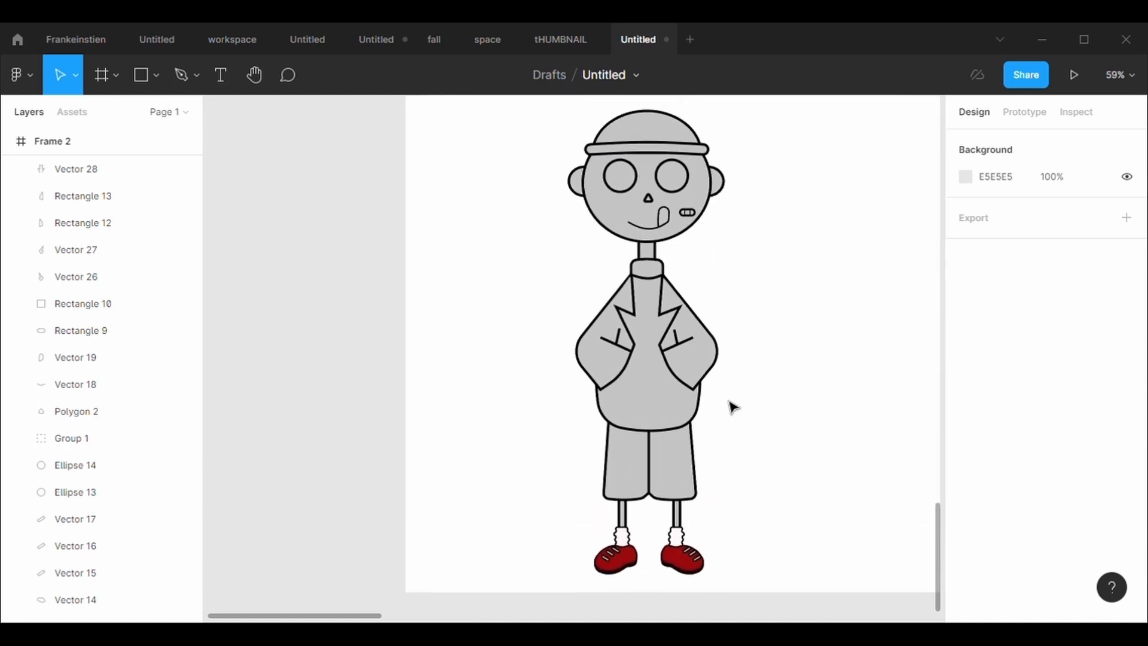
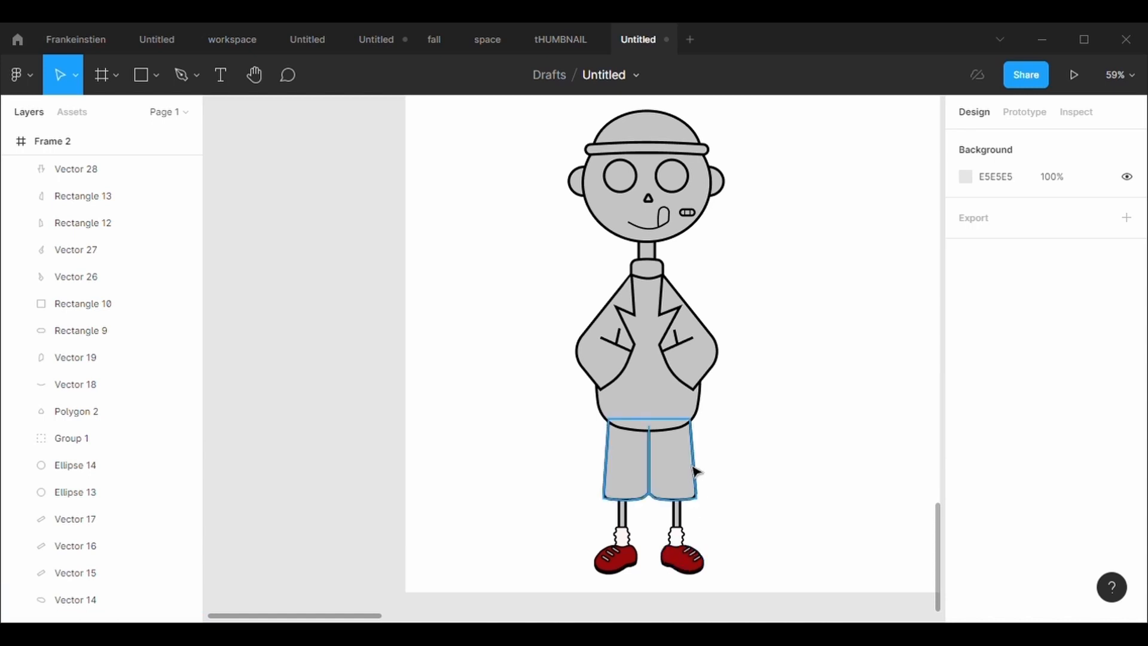
left_click(676, 514)
left_click(972, 511)
left_click_drag(799, 425, 817, 436)
left_click_drag(918, 281, 947, 311)
left_click_drag(758, 206, 781, 203)
Fill the other leg with tan B8A37B sampled from the coloured leg.
left_click(81, 474)
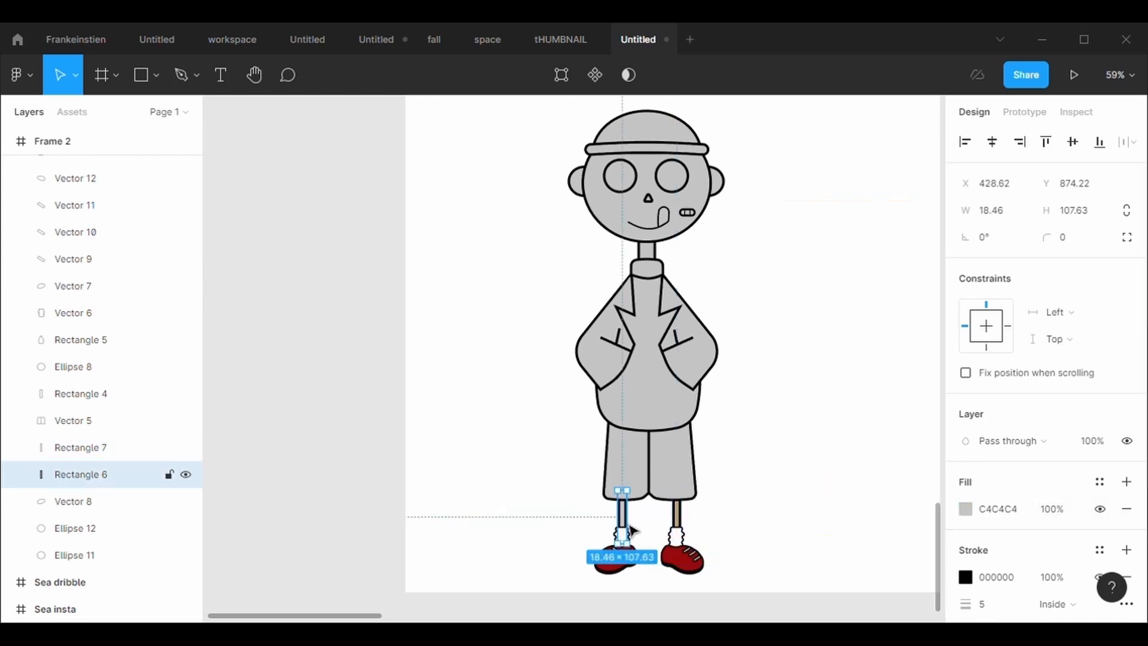
left_click(965, 508)
left_click(767, 434)
left_click(676, 514)
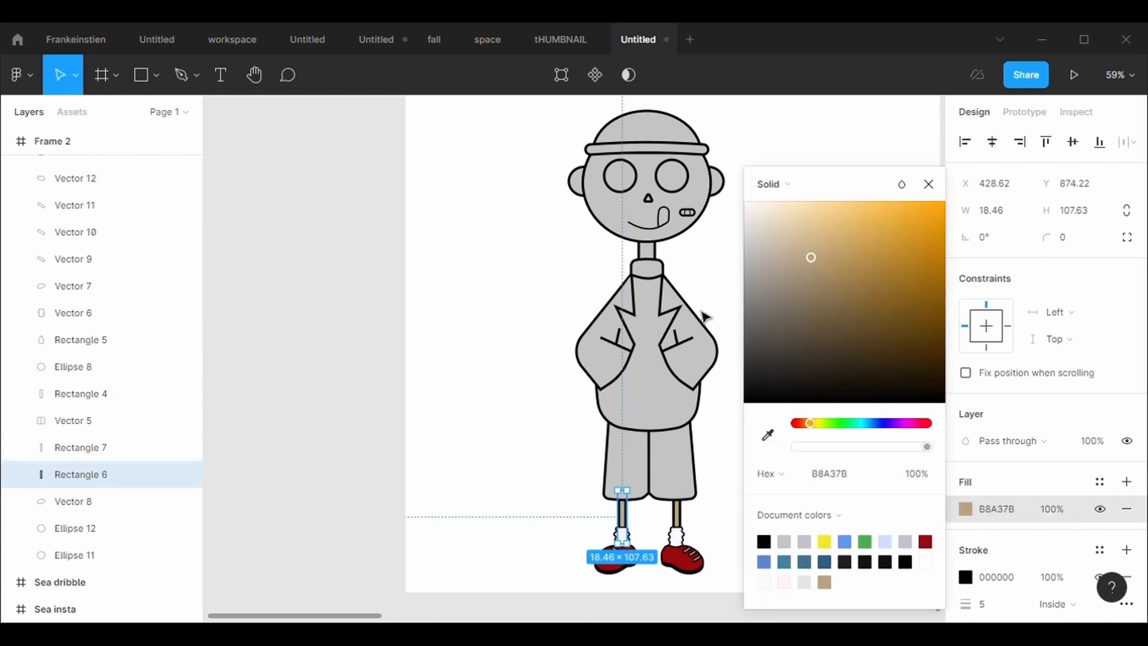
Fill the neck and the head with the tan skin tone, sampling it from parts already coloured.
left_click(80, 394)
left_click(965, 509)
left_click(767, 435)
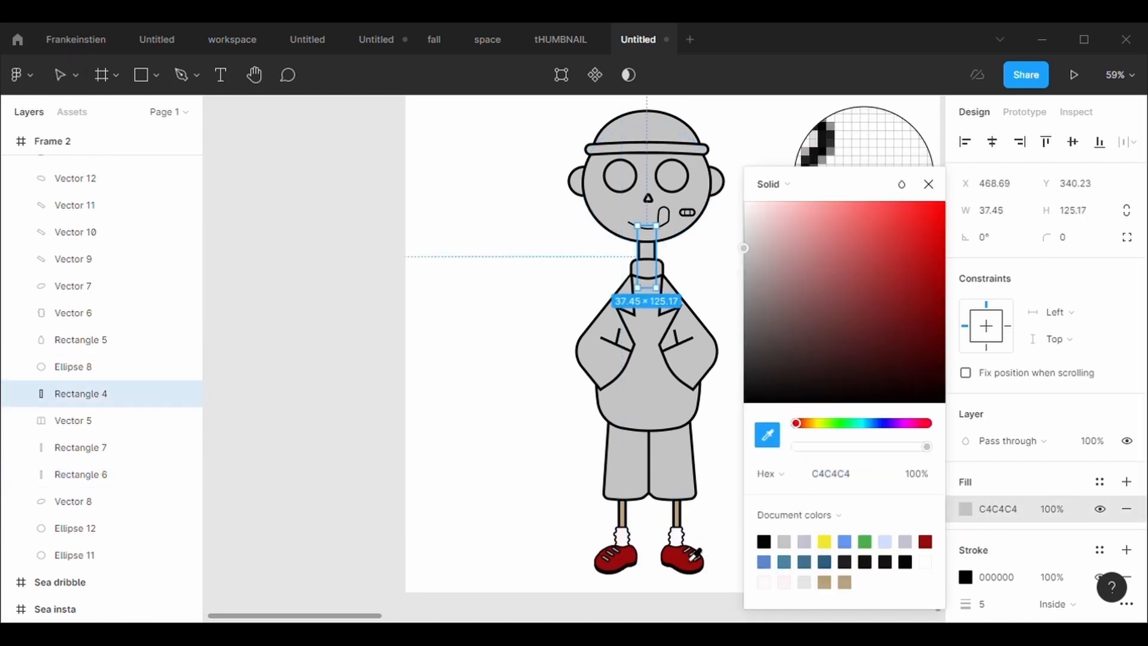
left_click(676, 514)
left_click(604, 179)
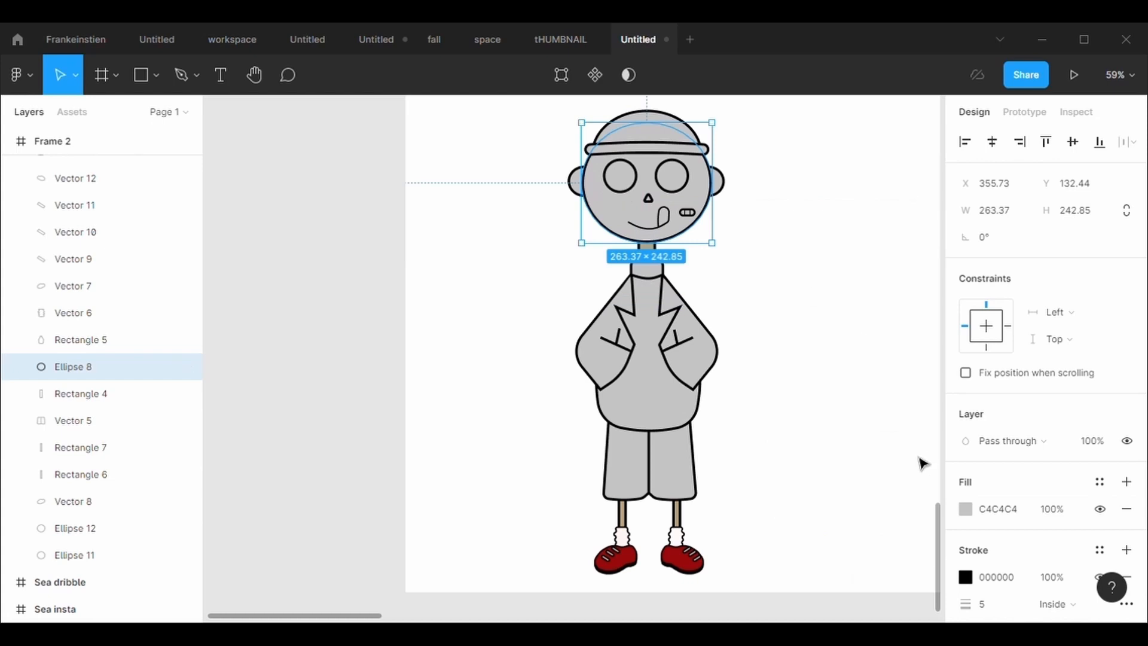
left_click(968, 511)
left_click(767, 435)
left_click(655, 263)
Fill both ears with the tan skin tone sampled from the face.
left_click(581, 259)
left_click(585, 183)
left_click(966, 509)
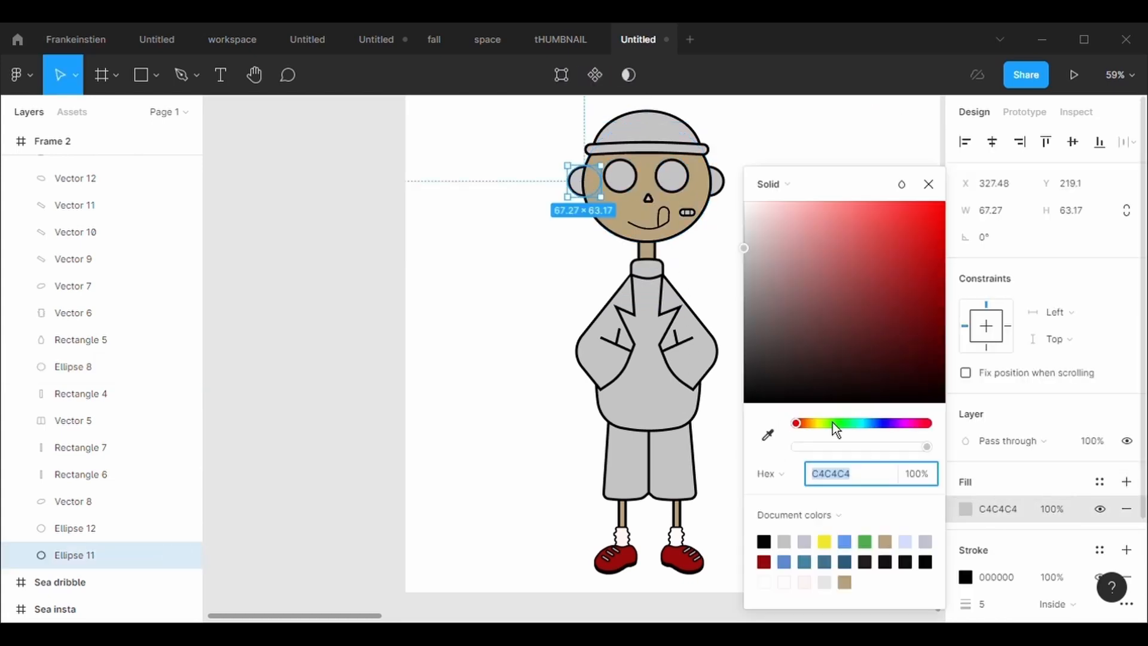
left_click(768, 435)
left_click(691, 212)
left_click(709, 181)
left_click(965, 509)
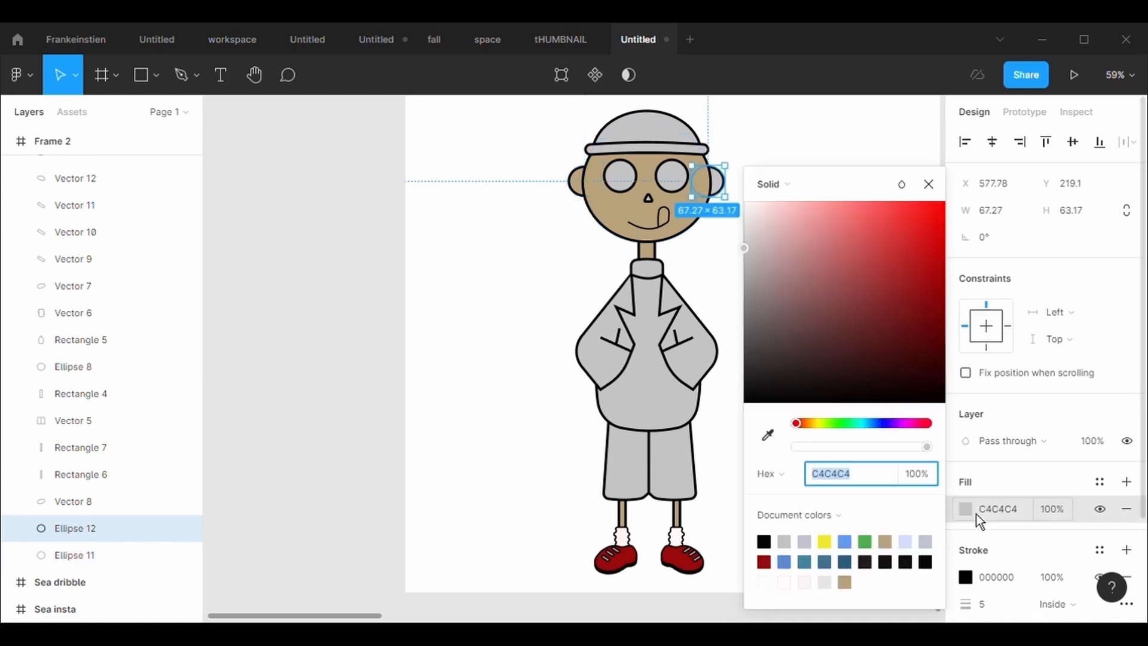
left_click(767, 434)
left_click(645, 223)
key("Escape")
Add a fill to the tongue and set it to red E14B4B.
left_click(662, 219)
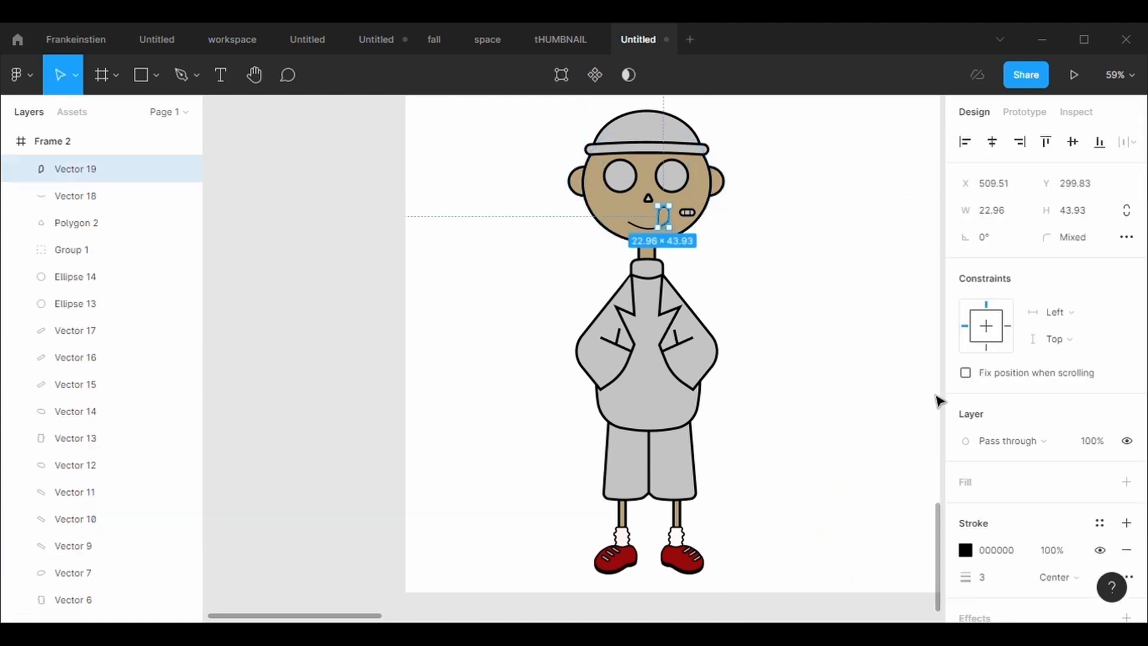
left_click(1126, 482)
left_click(966, 510)
left_click_drag(819, 246, 816, 226)
left_click(878, 224)
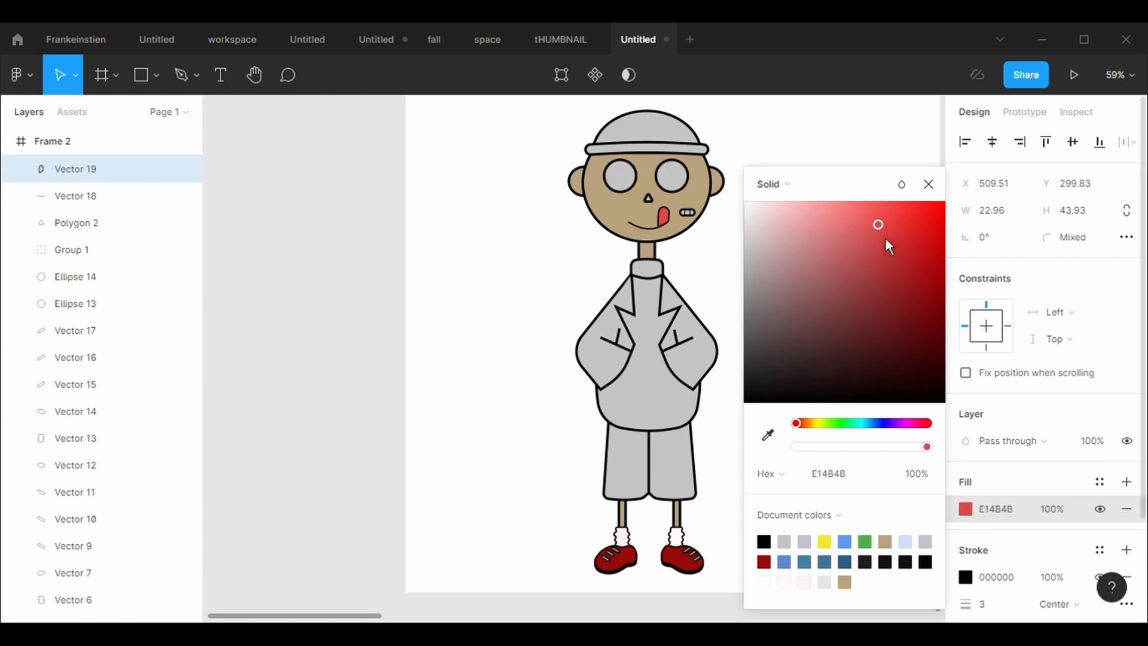
Fill the triangular nose with the tan skin tone sampled from the face.
left_click(582, 247)
left_click(647, 199)
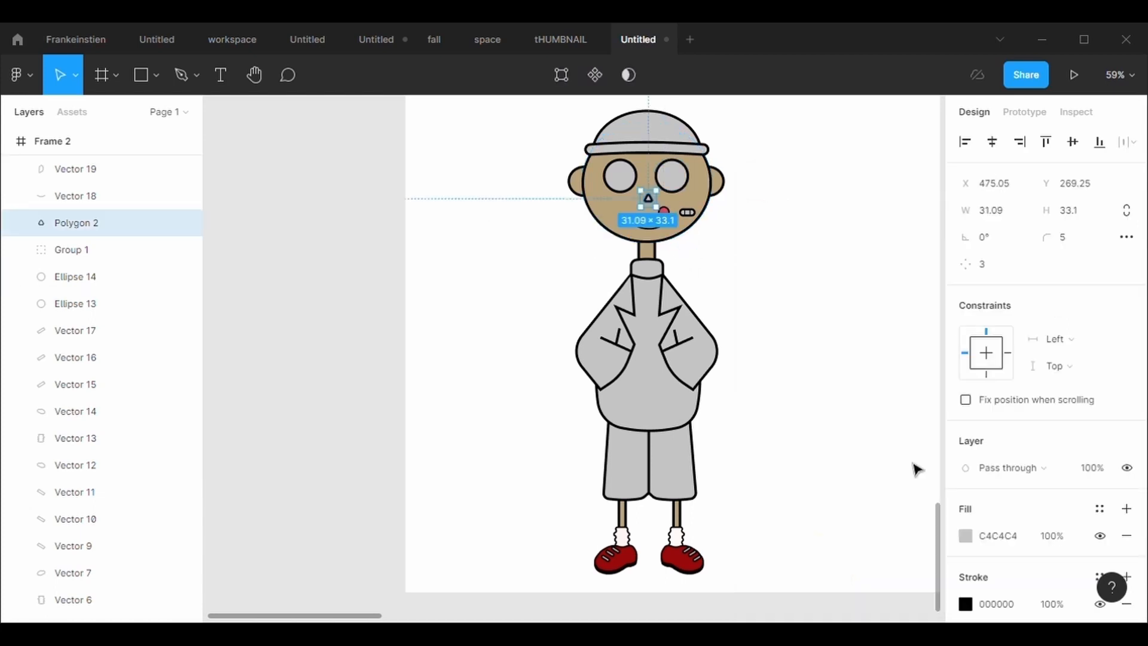
left_click(966, 537)
left_click(768, 434)
left_click(616, 217)
left_click(589, 258)
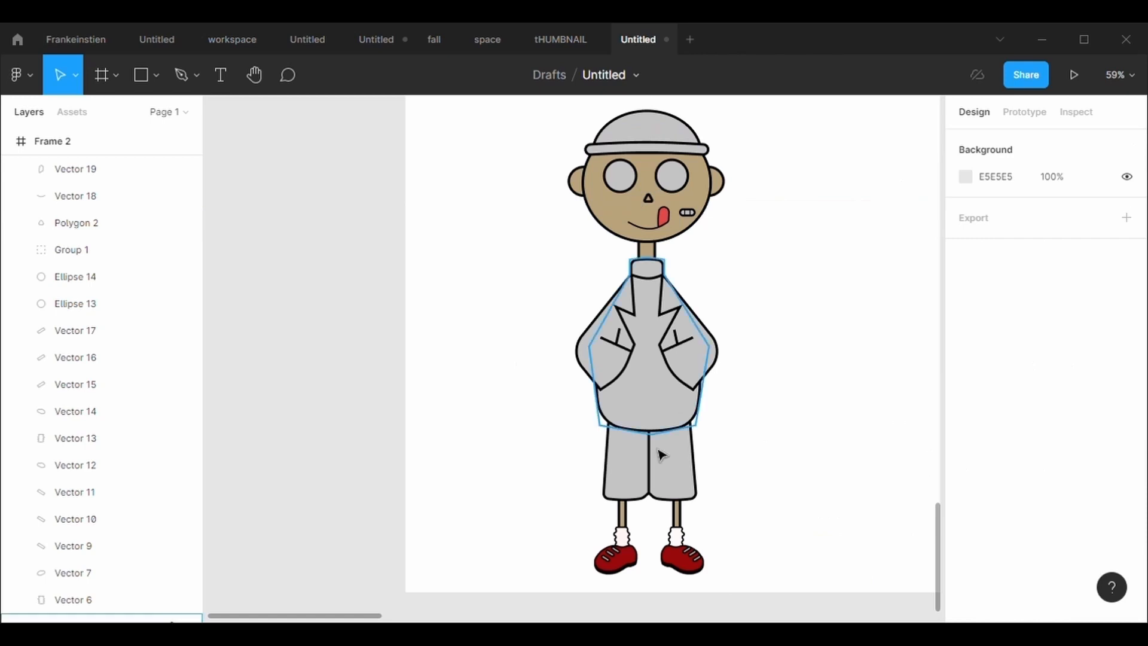
Change the fill of the shorts to a dark charcoal grey.
left_click(694, 479)
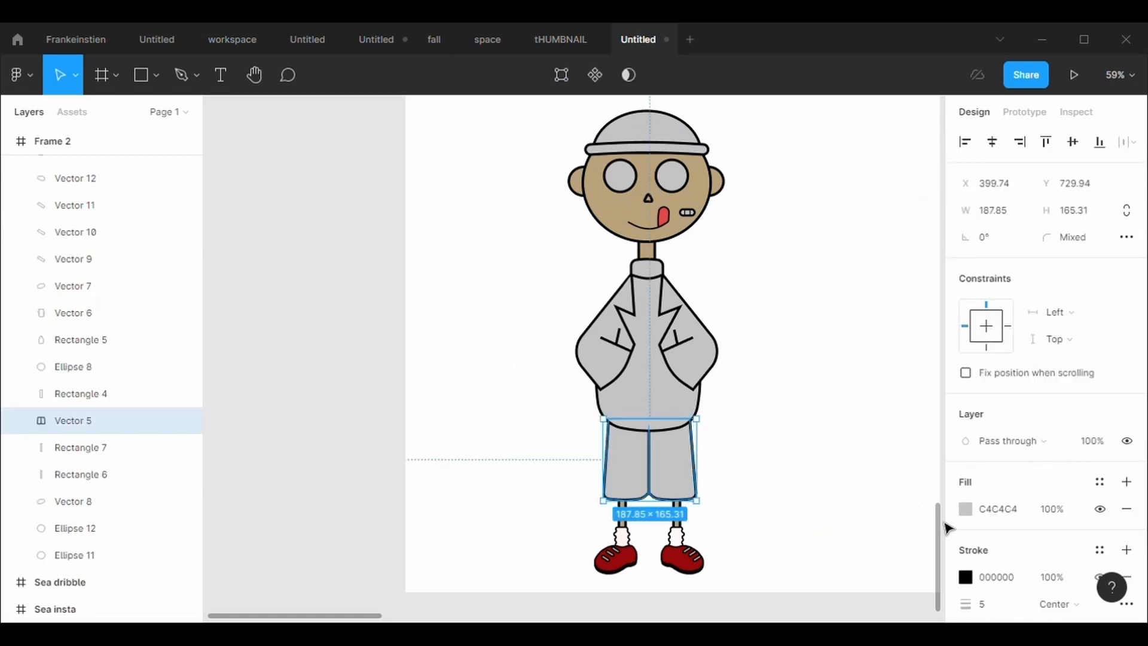
left_click(965, 508)
left_click_drag(819, 368, 752, 368)
Set the fill of the turtleneck sweater to purple C971DF.
left_click(661, 405)
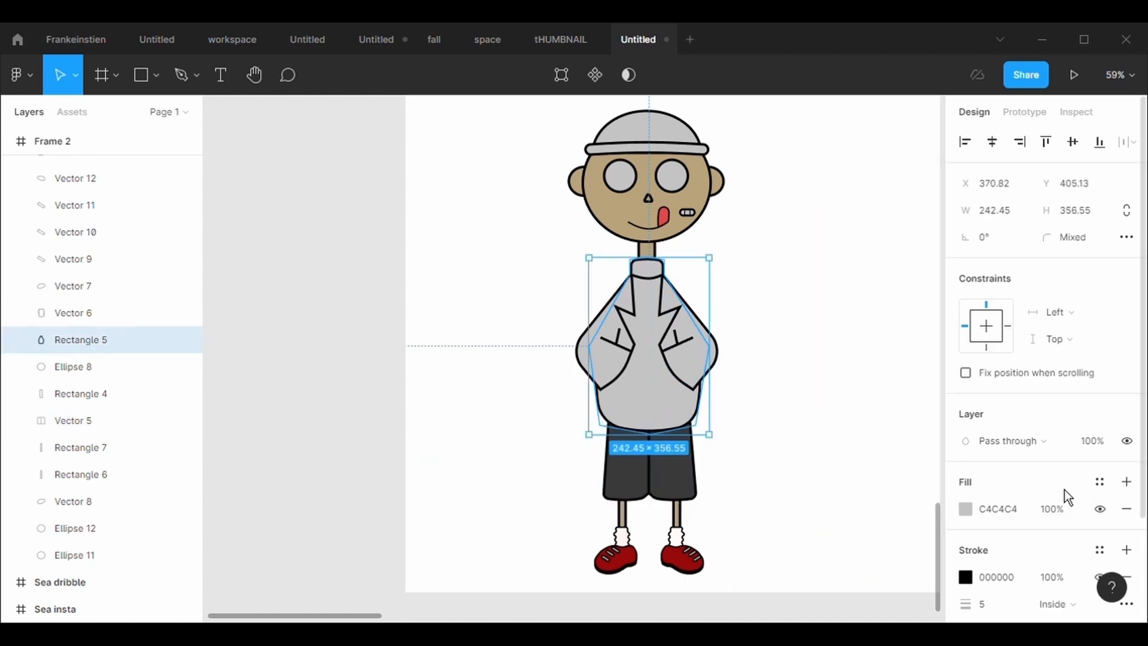
scroll(1064, 490, "down", 1)
left_click(968, 449)
left_click(899, 423)
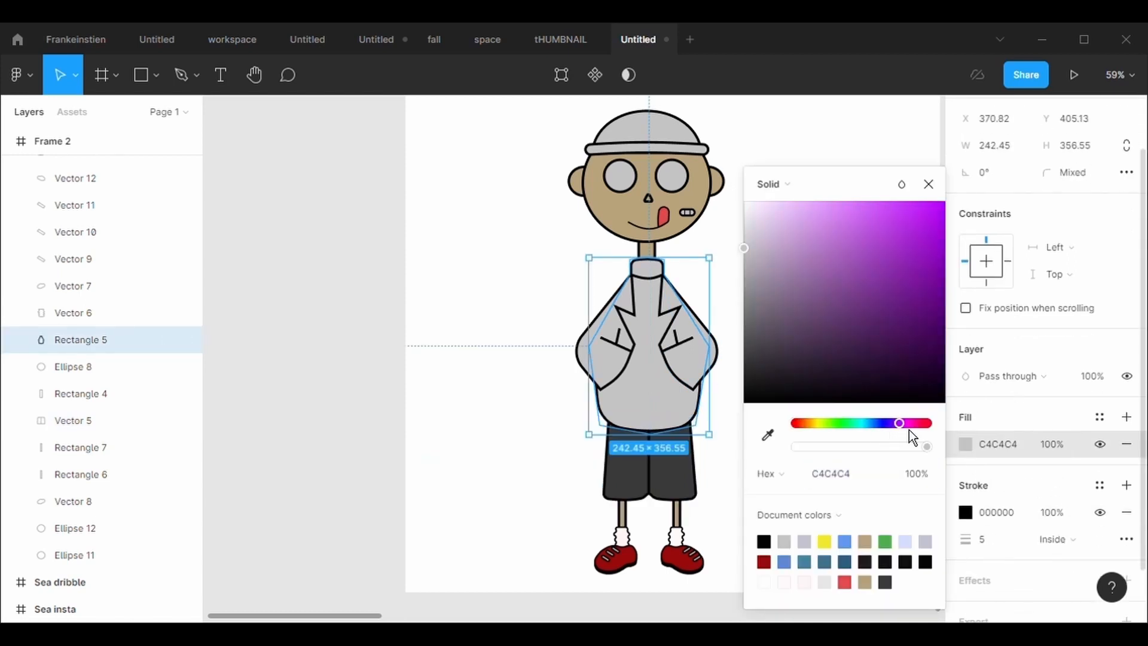
left_click(844, 228)
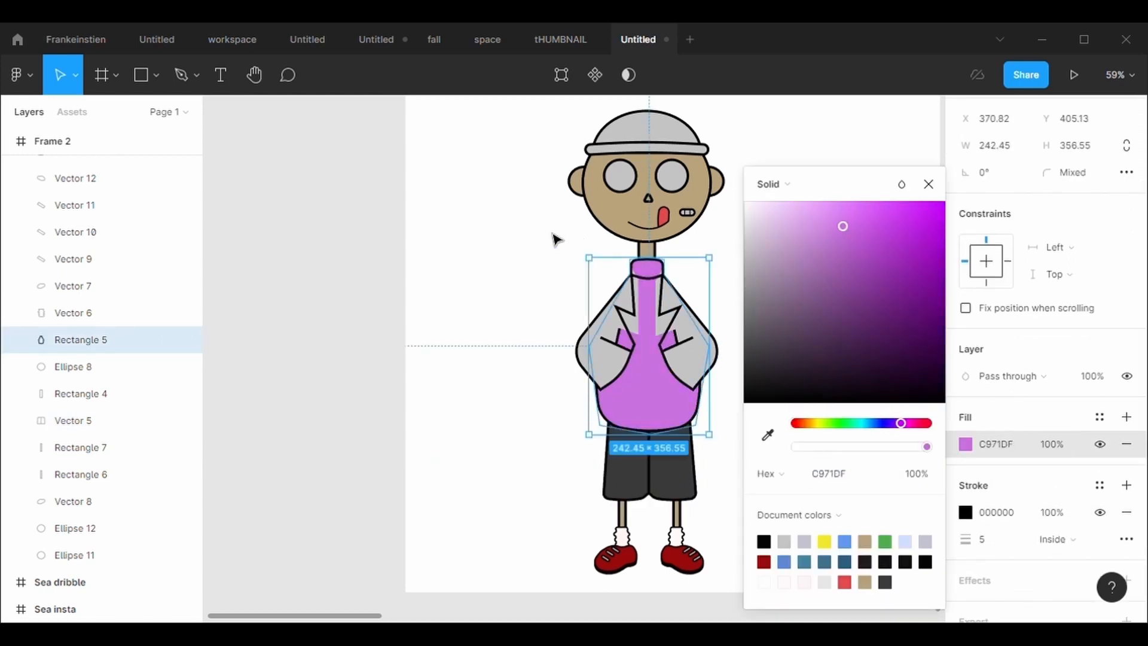
Set the fill of the first jacket sleeve to dark blue 39487B.
left_click(556, 239)
left_click(598, 343)
left_click(966, 508)
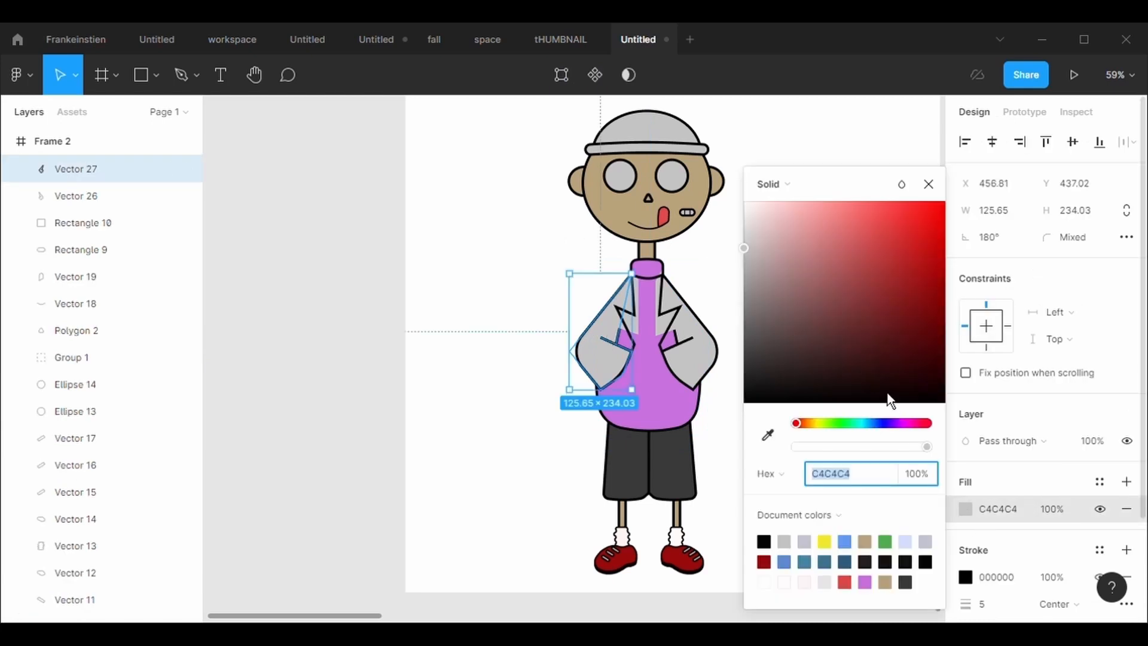
left_click(876, 424)
left_click_drag(805, 281, 861, 322)
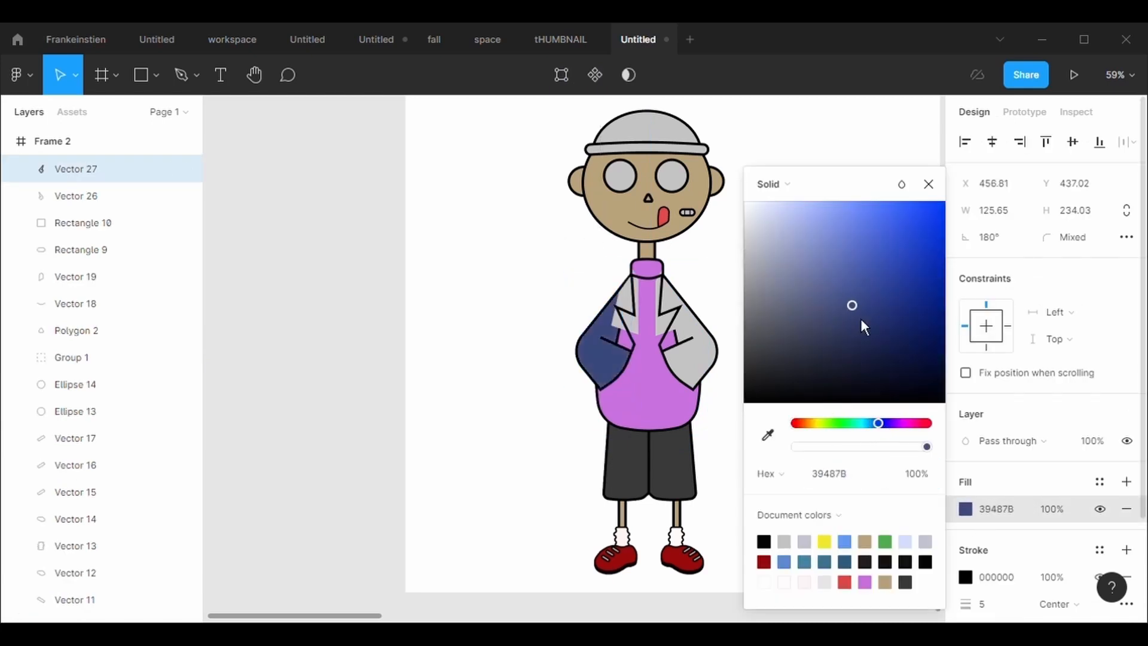
Fill the second jacket sleeve with dark blue 39487B sampled from the coloured sleeve.
left_click(706, 358)
left_click(965, 509)
left_click(767, 435)
left_click(622, 381)
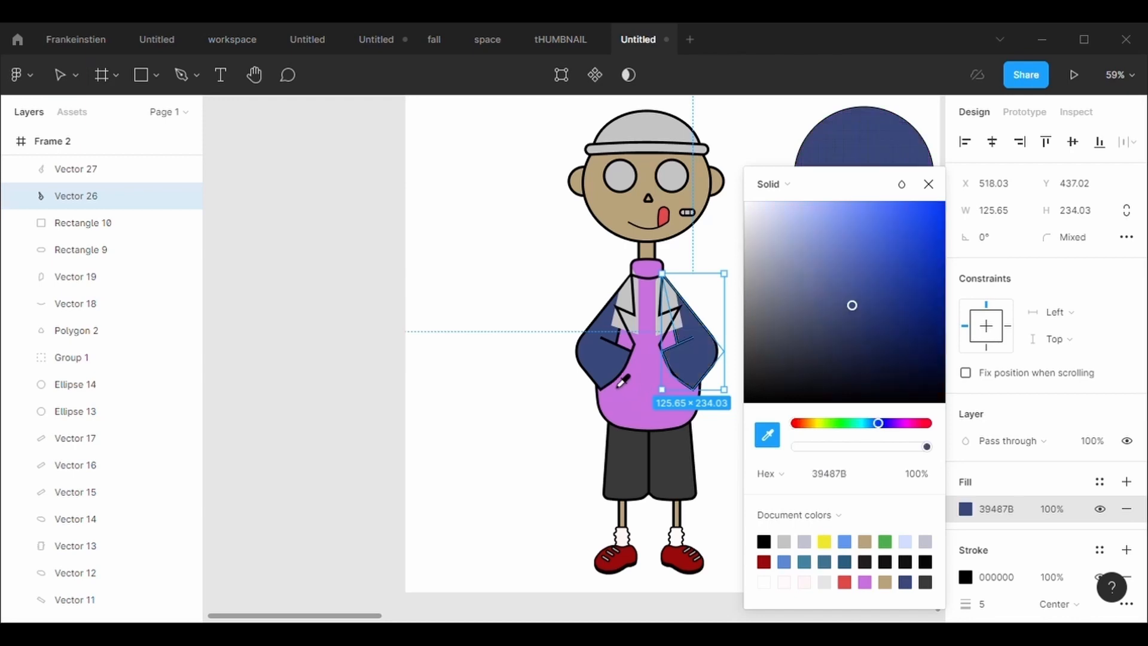
Fill the chest panel beside the first sleeve with dark blue 39487B sampled from the jacket.
left_click(554, 269)
left_click(635, 329)
left_click(965, 509)
left_click(766, 434)
left_click(699, 303)
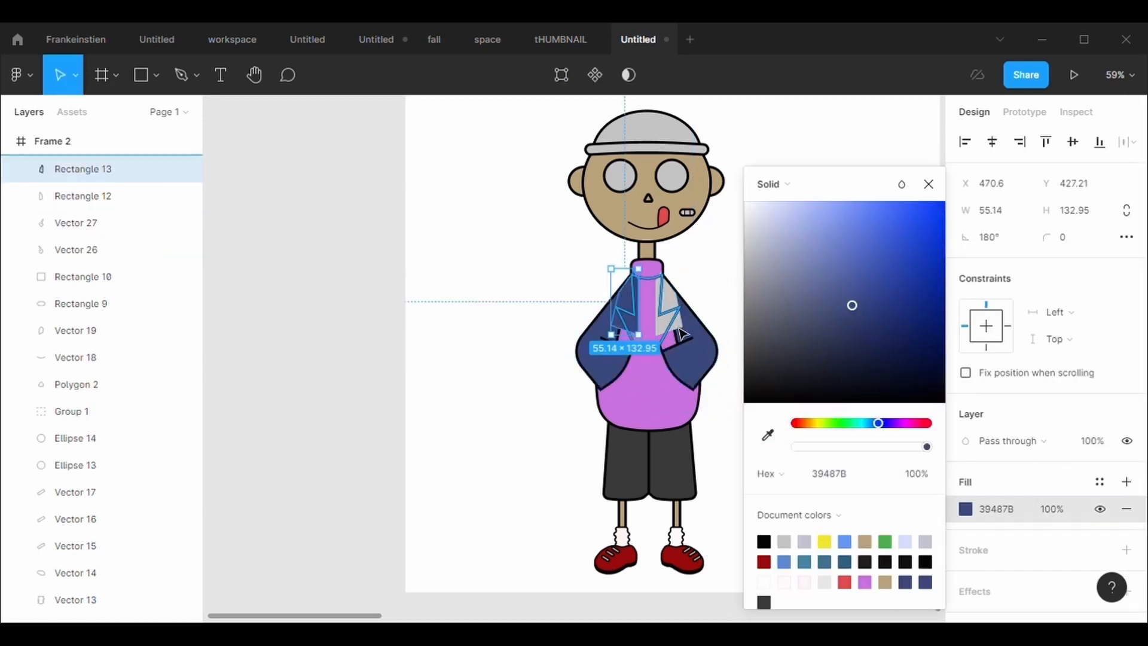
Fill the matching chest panel on the other side of the jacket with the dark blue sampled from its sleeve.
left_click(670, 308)
left_click(966, 508)
left_click(807, 475)
left_click(767, 435)
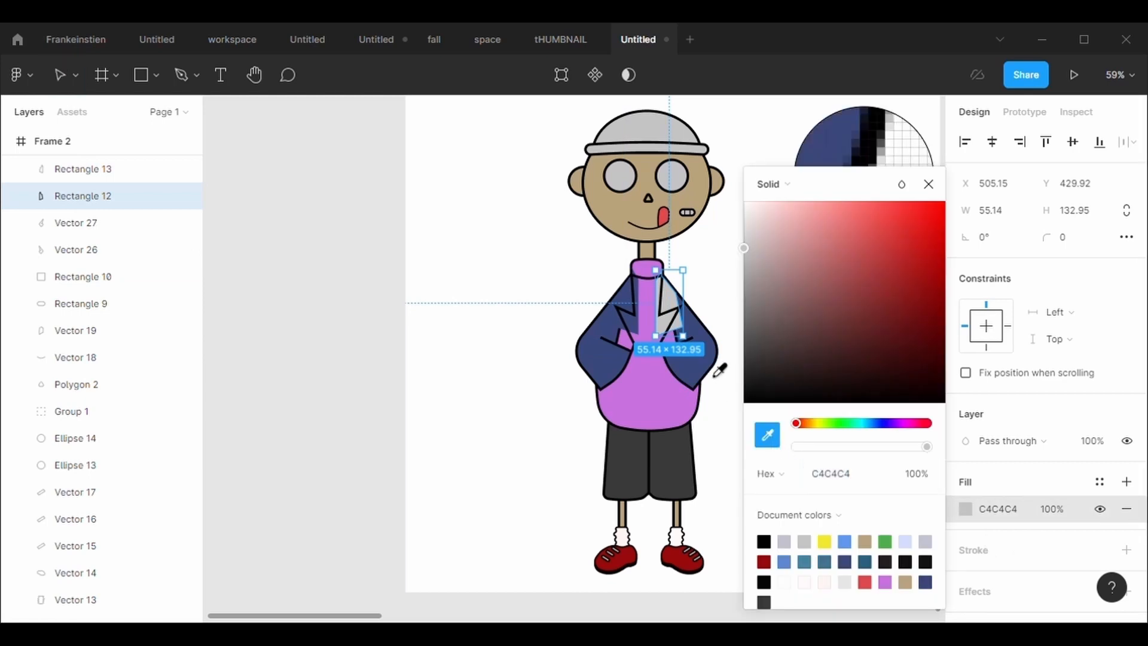
left_click(697, 357)
left_click(556, 441)
scroll(796, 481, "down", 1)
scroll(800, 486, "up", 1)
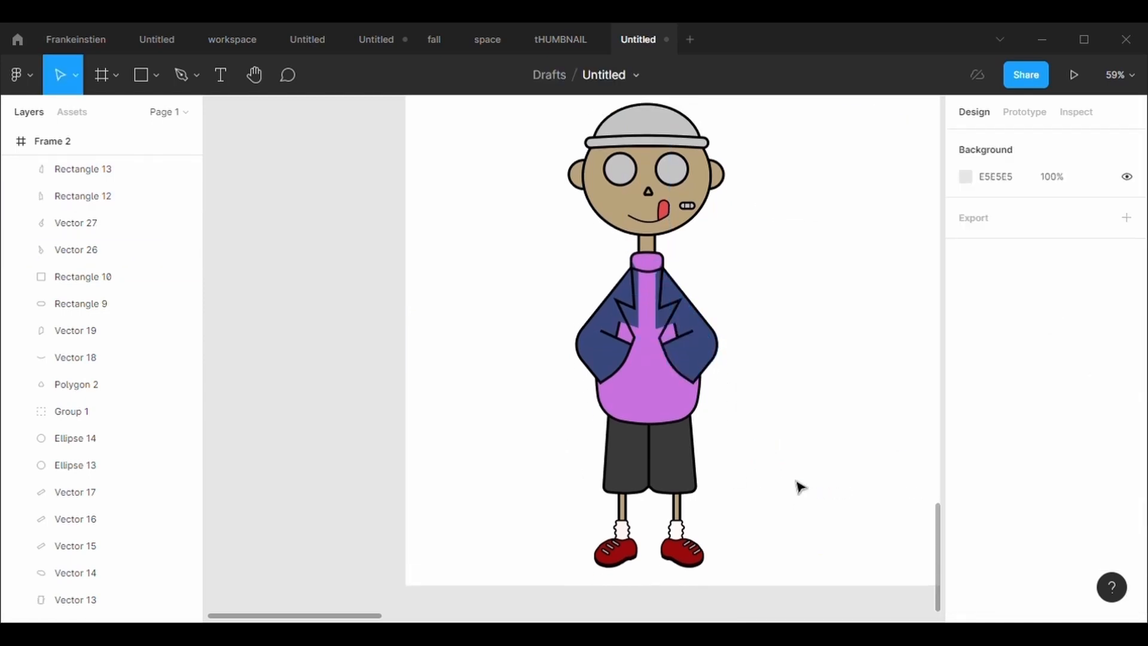
scroll(762, 315, "up", 1)
scroll(763, 315, "up", 1)
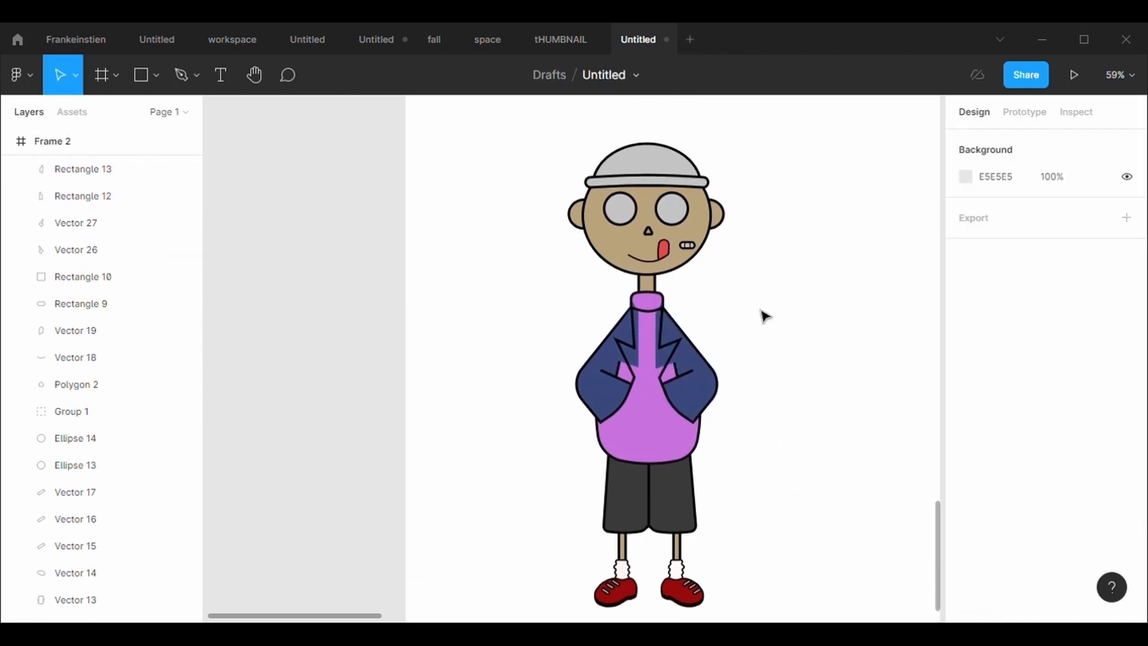
scroll(764, 316, "down", 1)
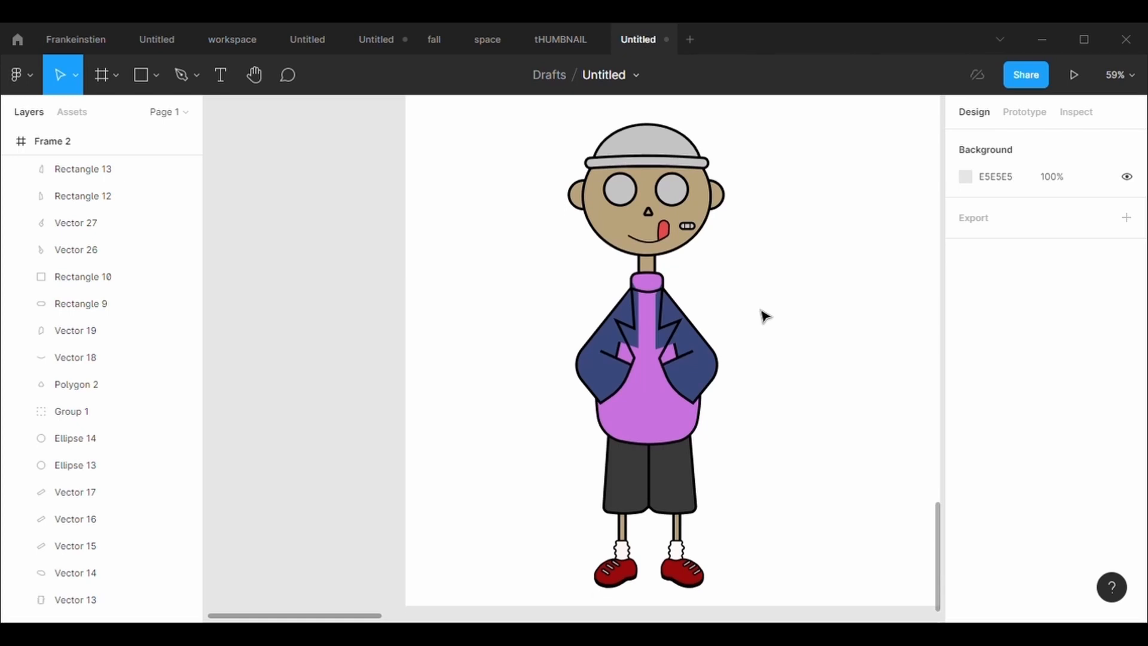
scroll(723, 520, "down", 2)
scroll(724, 520, "up", 4)
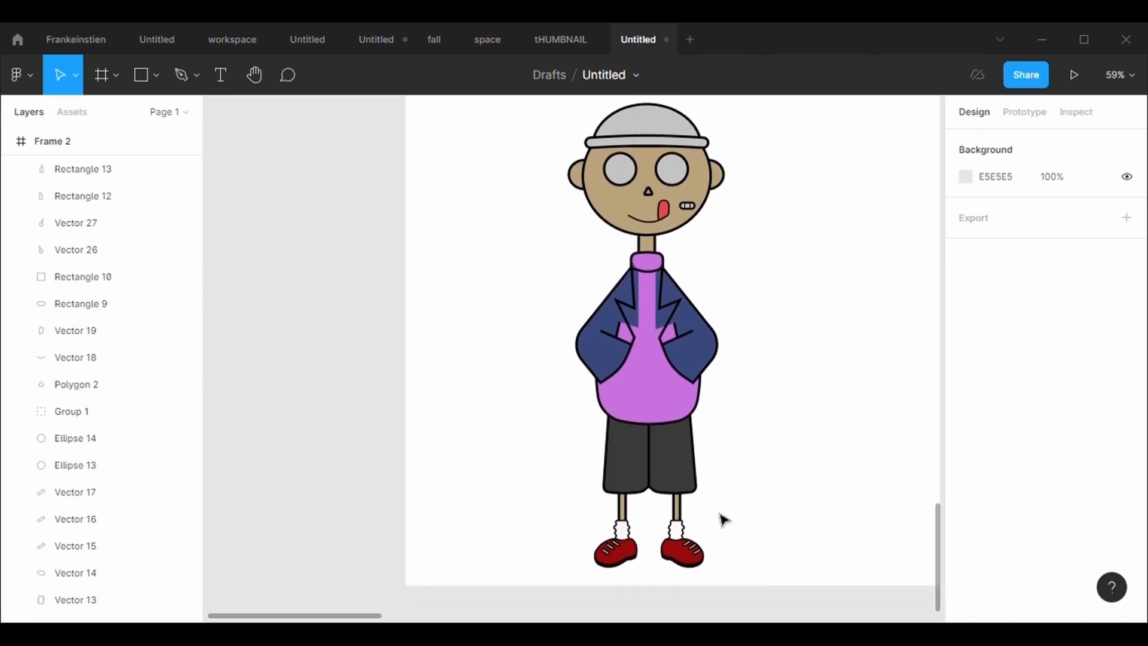
Change the fill of both eye circles to white.
left_click(661, 211)
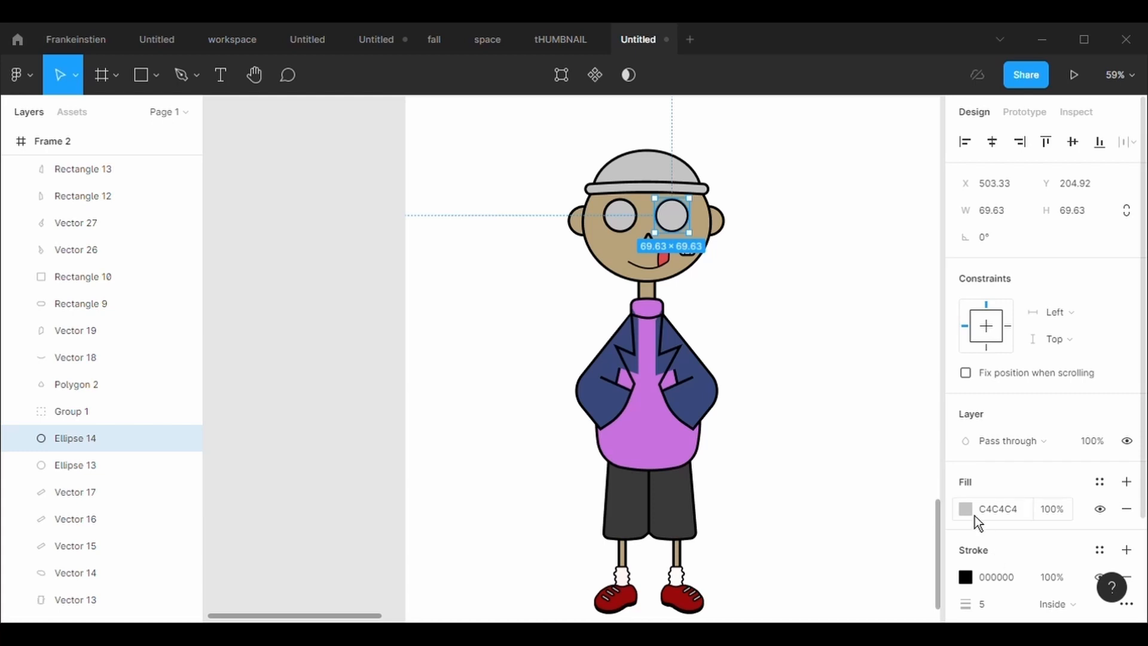
left_click(965, 508)
left_click_drag(760, 275, 627, 222)
left_click(628, 222)
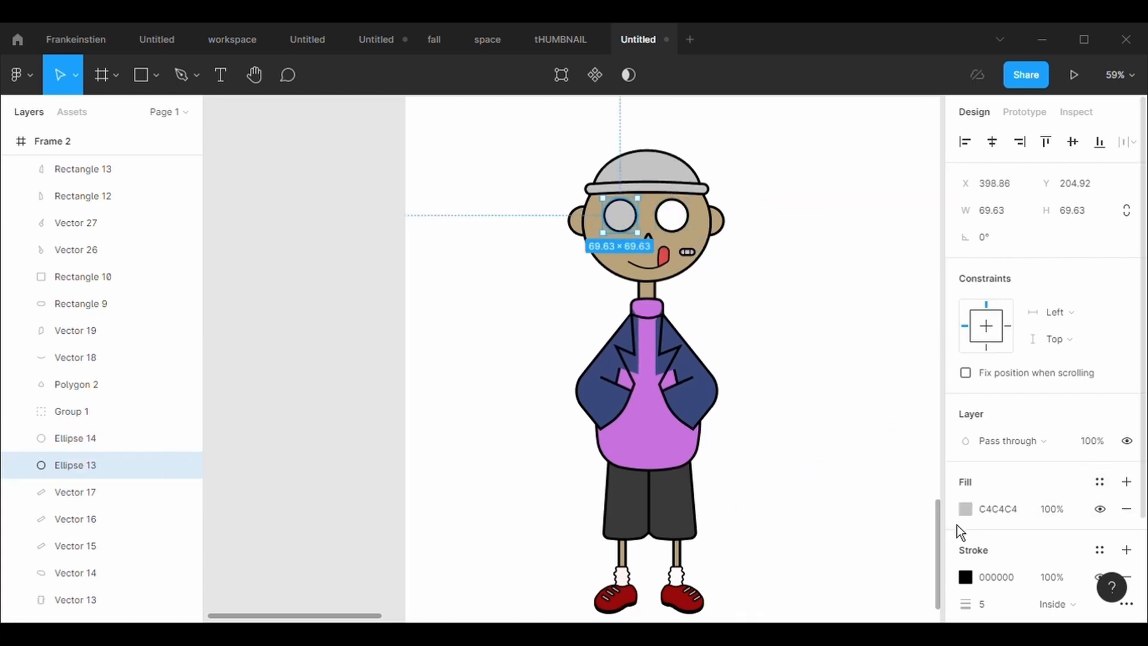
left_click(965, 509)
left_click_drag(753, 242, 746, 192)
Set the fill of the hat's brim band to pale yellow F6DD83.
left_click(688, 160)
double_click(681, 189)
left_click(965, 481)
left_click(813, 423)
left_click_drag(814, 235, 838, 207)
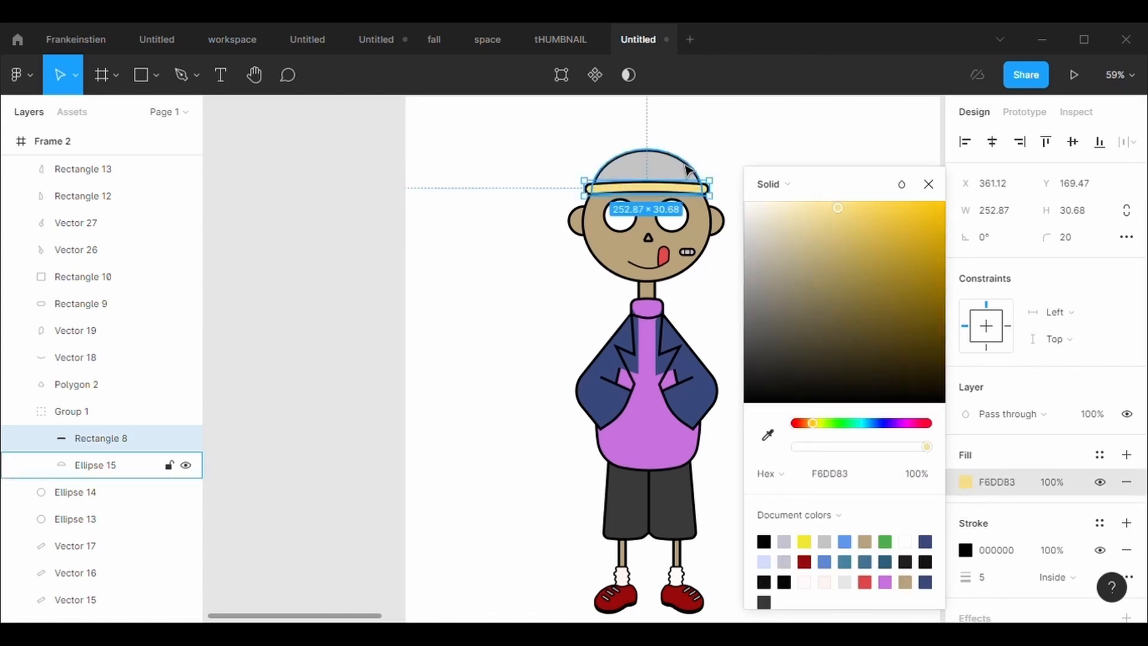
Change the fill of the hat's dome to a dark brownish grey.
left_click(646, 168)
left_click(966, 509)
left_click_drag(794, 325, 774, 344)
left_click(487, 311)
Draw an ellipse inside one eye as a pupil, size it 35 by 35 and fill it with black 000000.
left_click(155, 75)
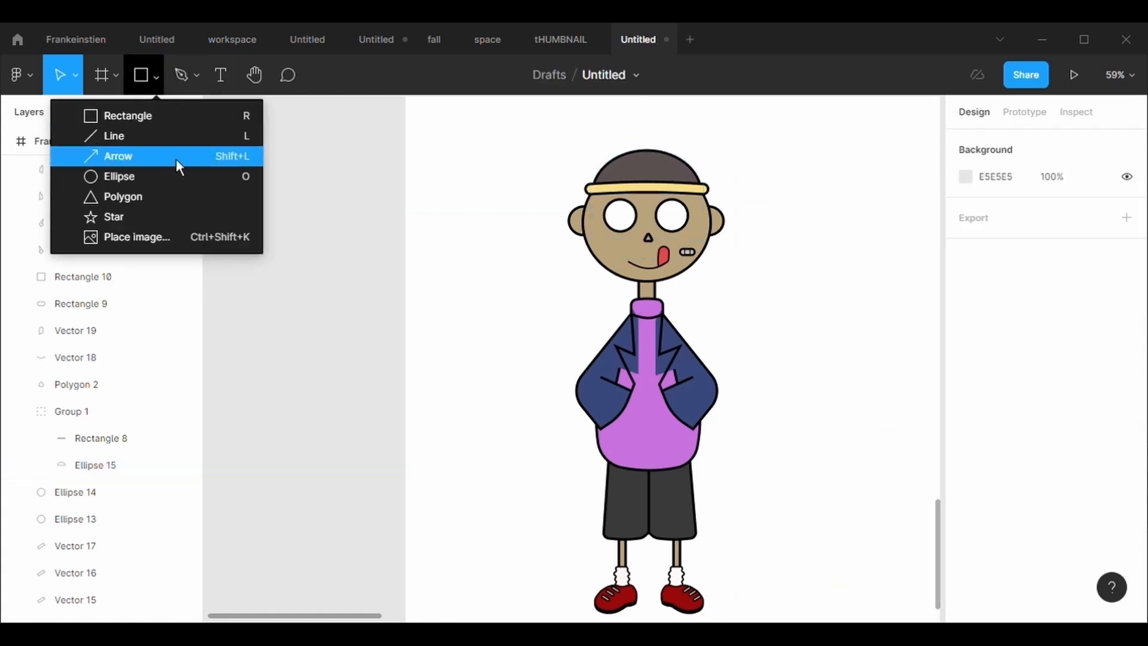
left_click(173, 175)
mouse_move(617, 209)
left_mouse_down()
mouse_move(637, 223)
mouse_move(623, 216)
left_mouse_up()
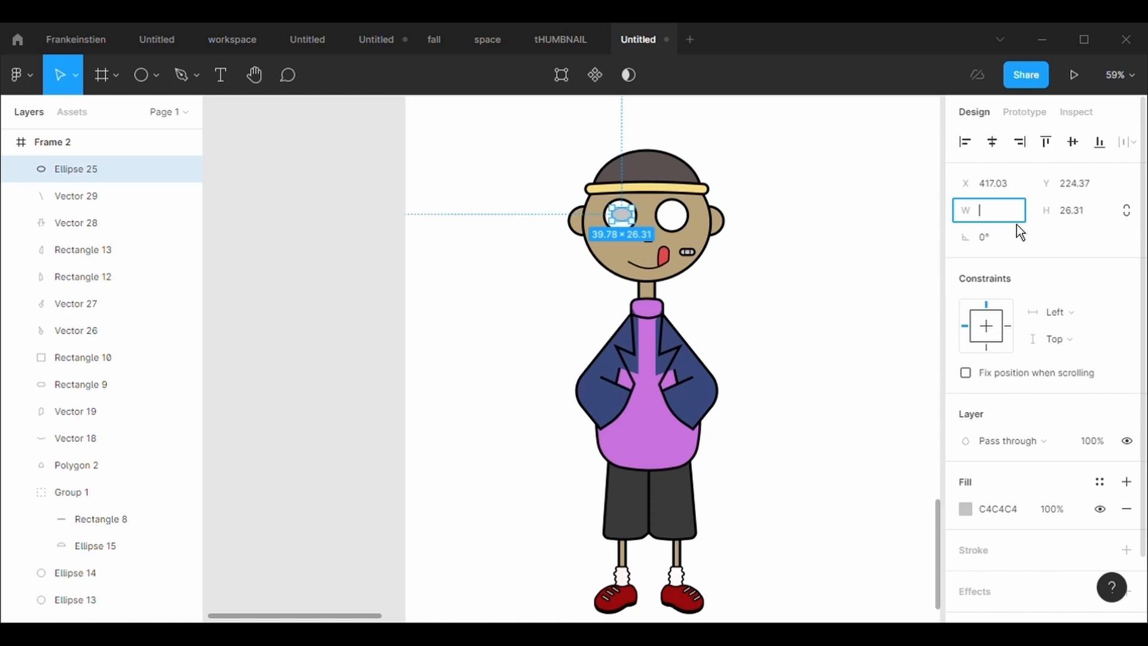
left_click(1094, 218)
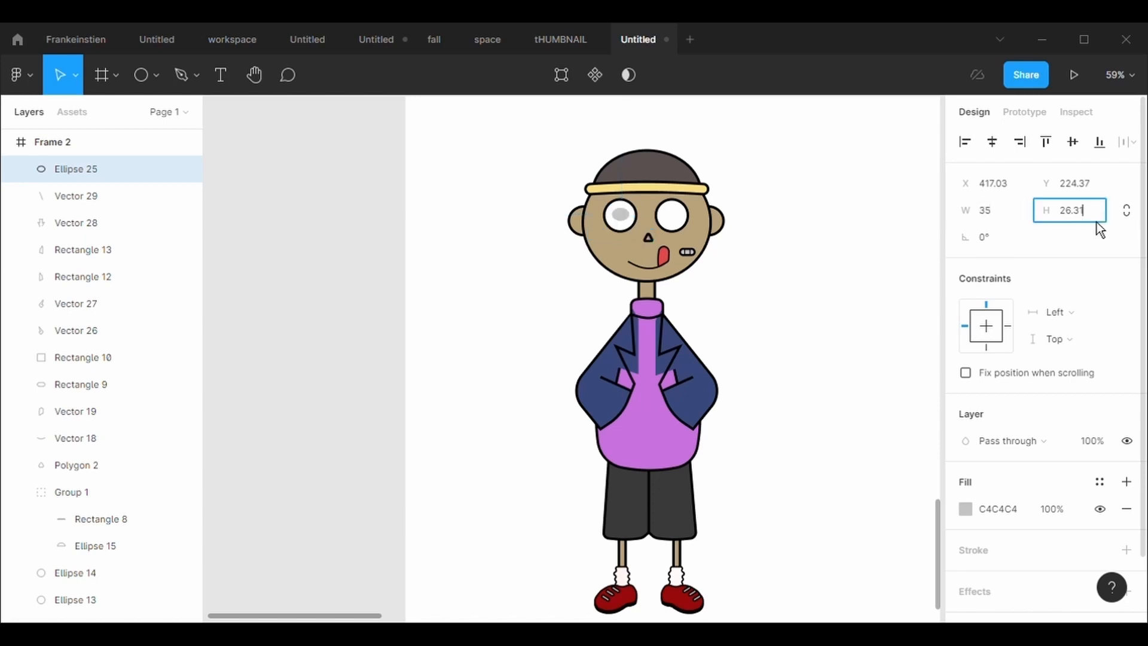
type("35")
key("Return")
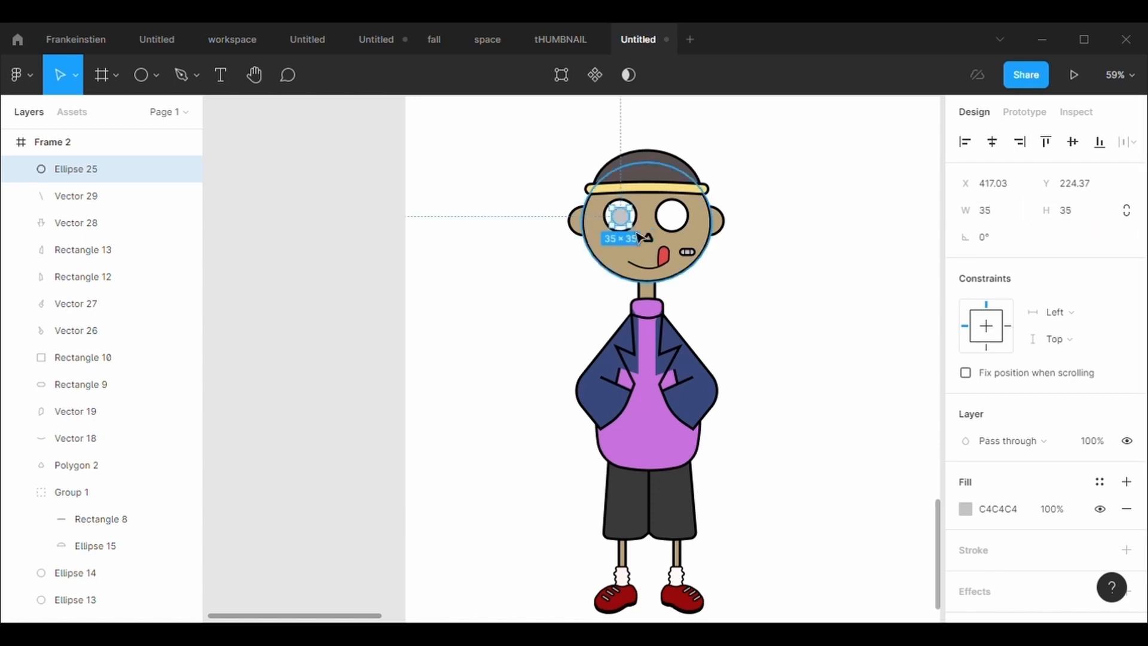
left_click(965, 509)
left_click_drag(771, 343, 761, 492)
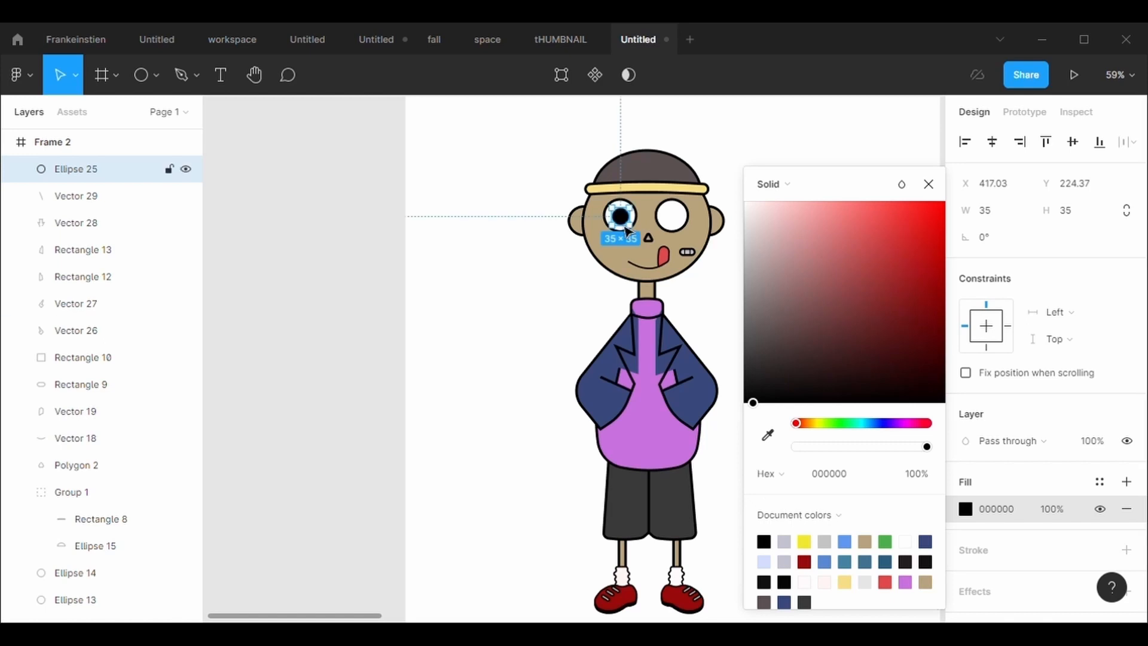
Try to duplicate the black pupil and shift the copy towards the other eye.
key("ctrl+d")
key("shift+Right")
key("shift+Left")
key("ctrl+d")
key("shift+Right")
key("ctrl+z")
key("ctrl+d")
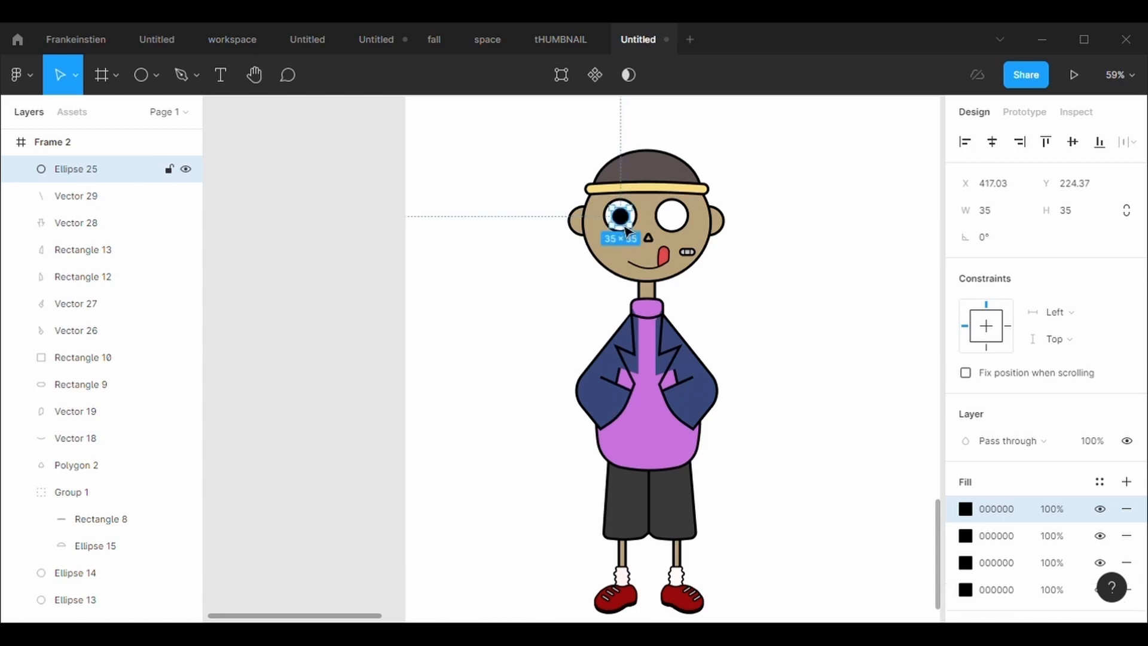
Paste a copy of the black pupil and place it in the centre of the other eye.
double_click(626, 230)
key("Escape")
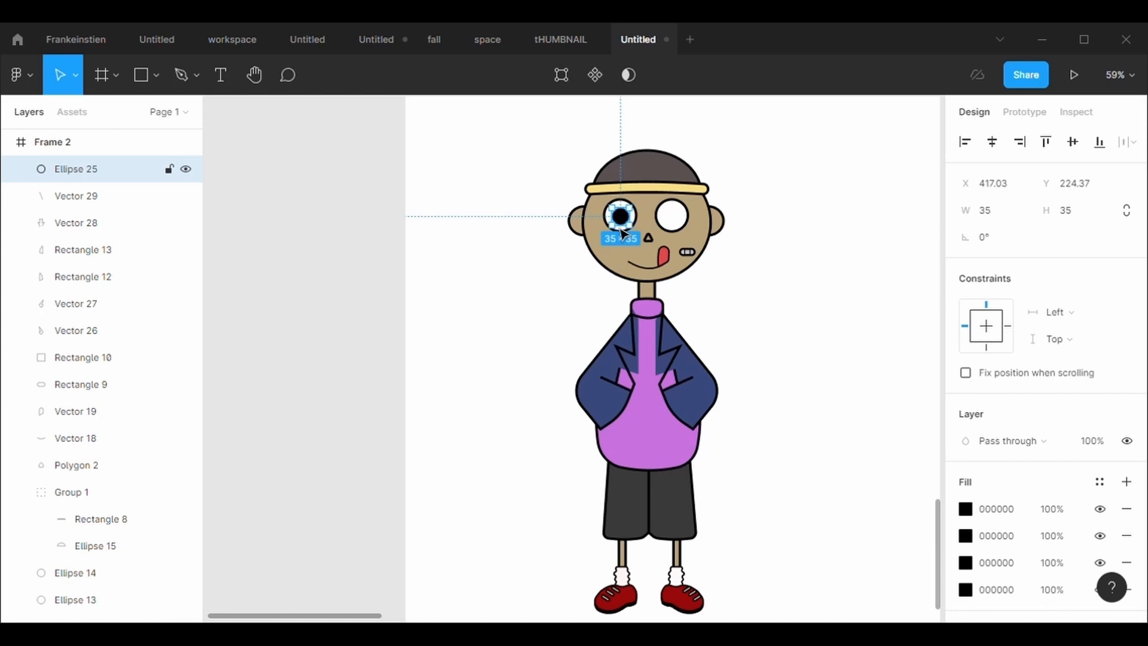
key("ctrl+v")
left_click_drag(622, 232, 670, 224)
left_click(737, 299)
key("shift+1")
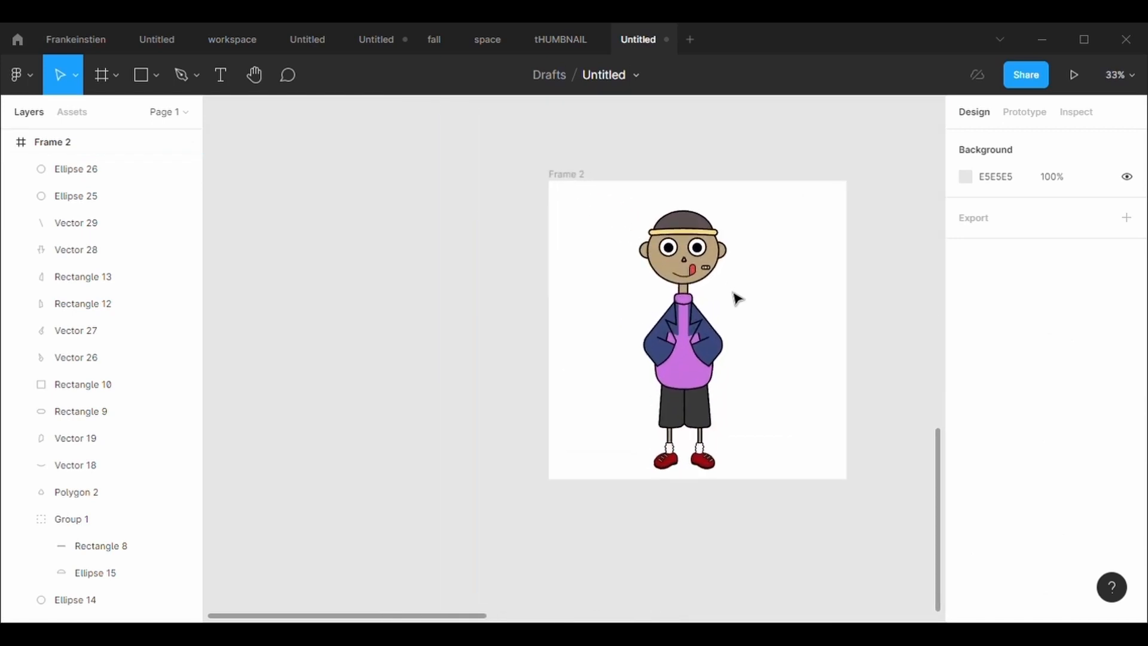